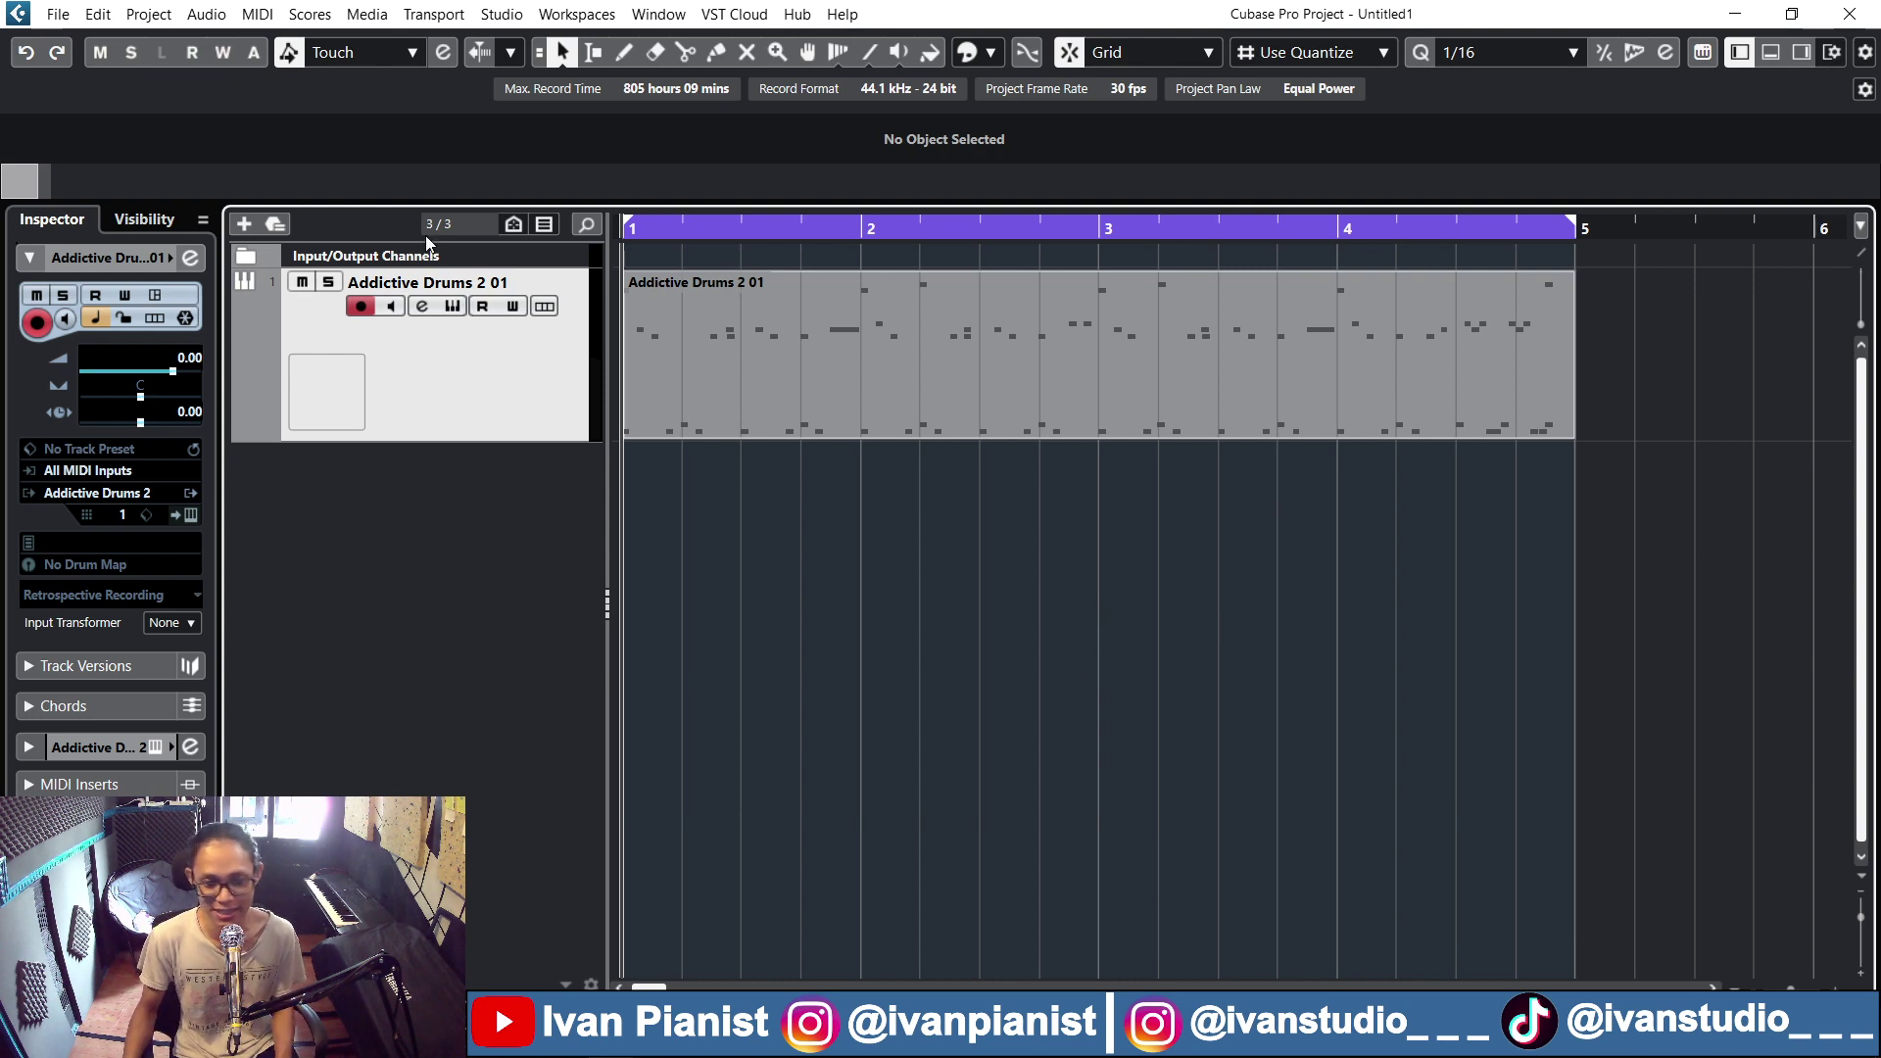
Rename the Addictive Drums 2 01 track to DRUM MENTAH
double_click(449, 283)
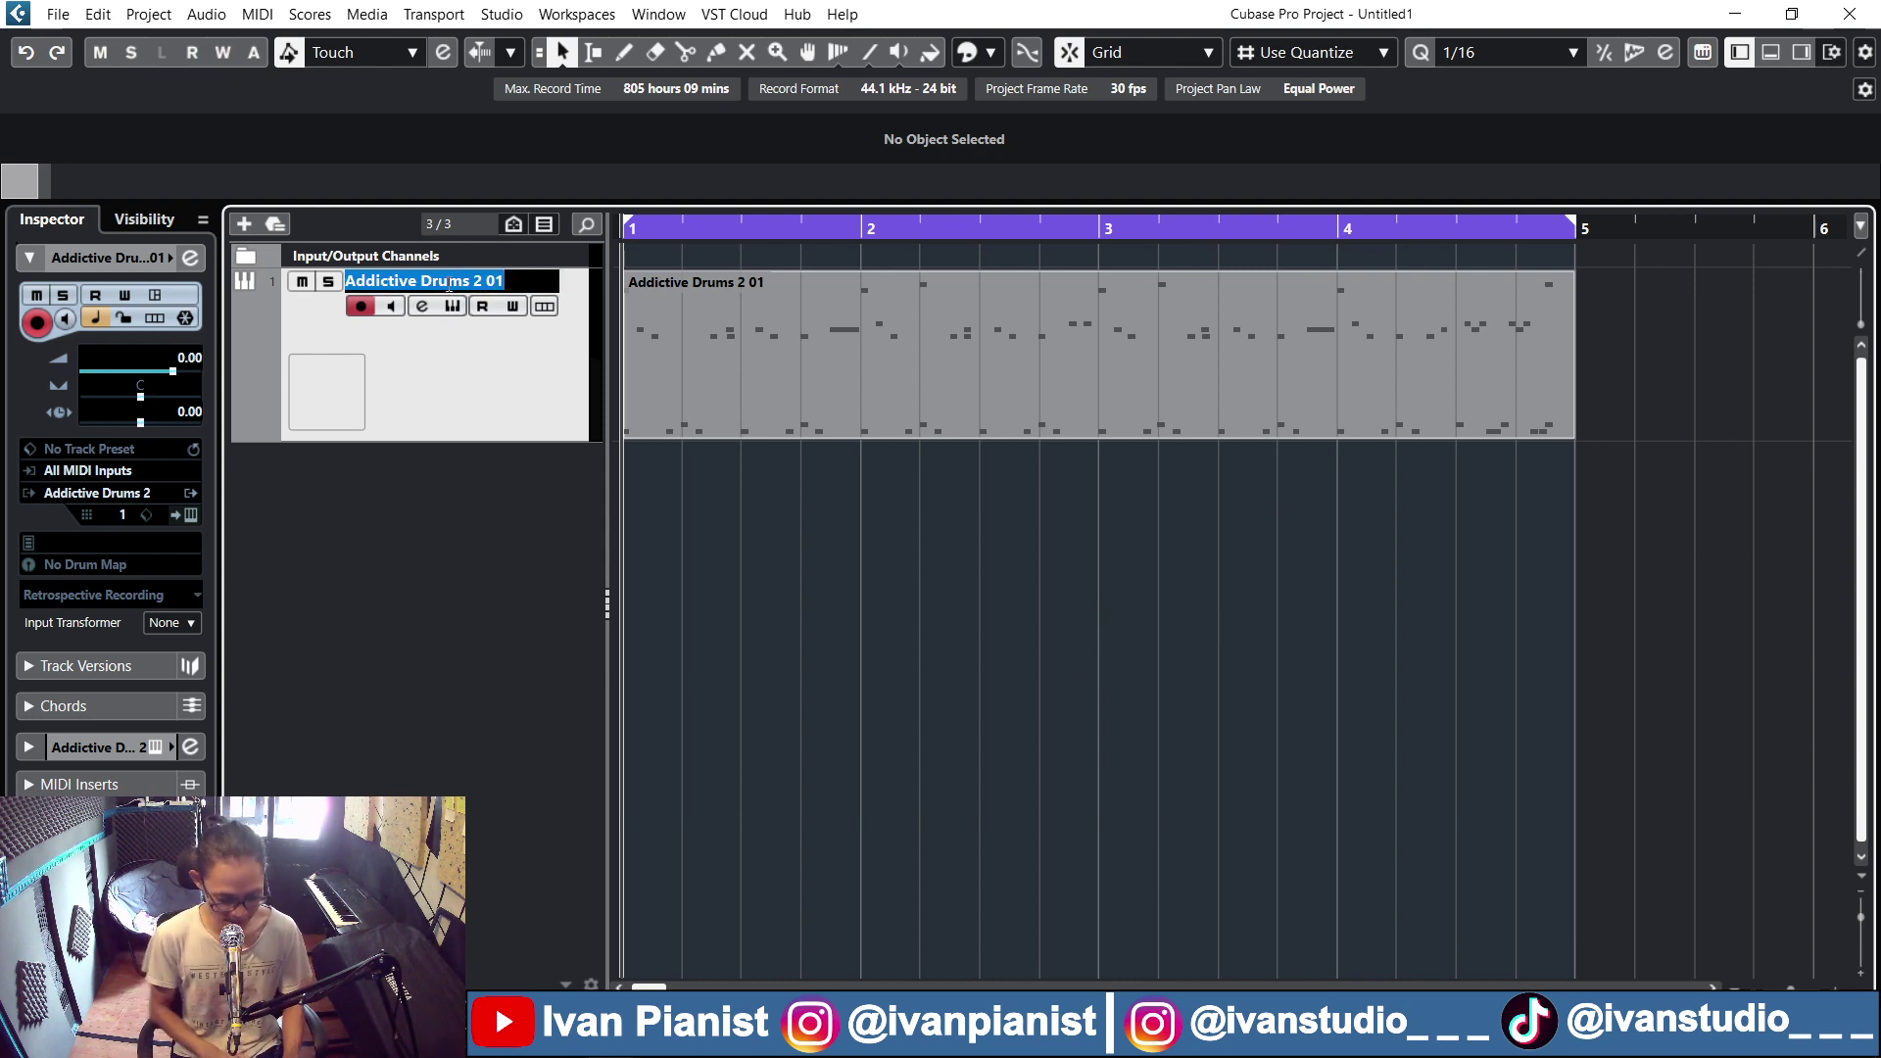
text(drum)
key(BackSpace)
key(BackSpace)
key(BackSpace)
key(BackSpace)
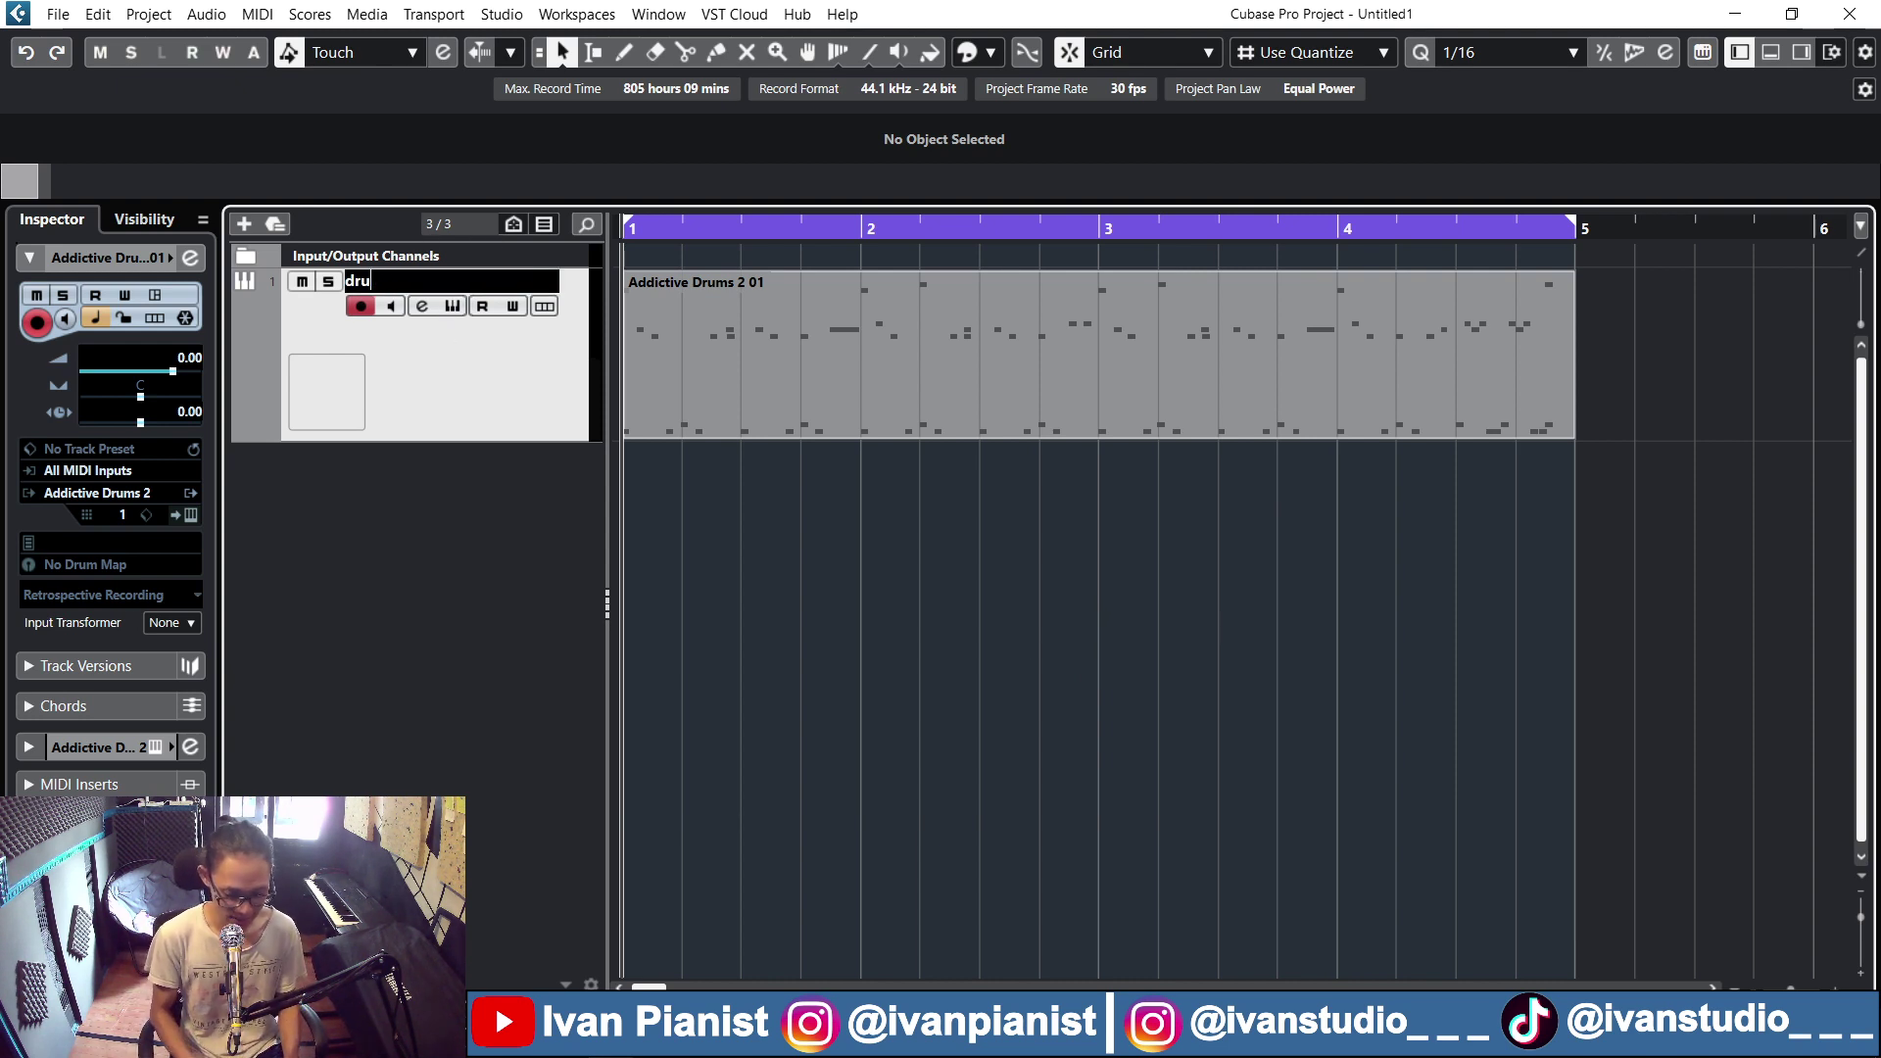
text(DRUM MENTAH)
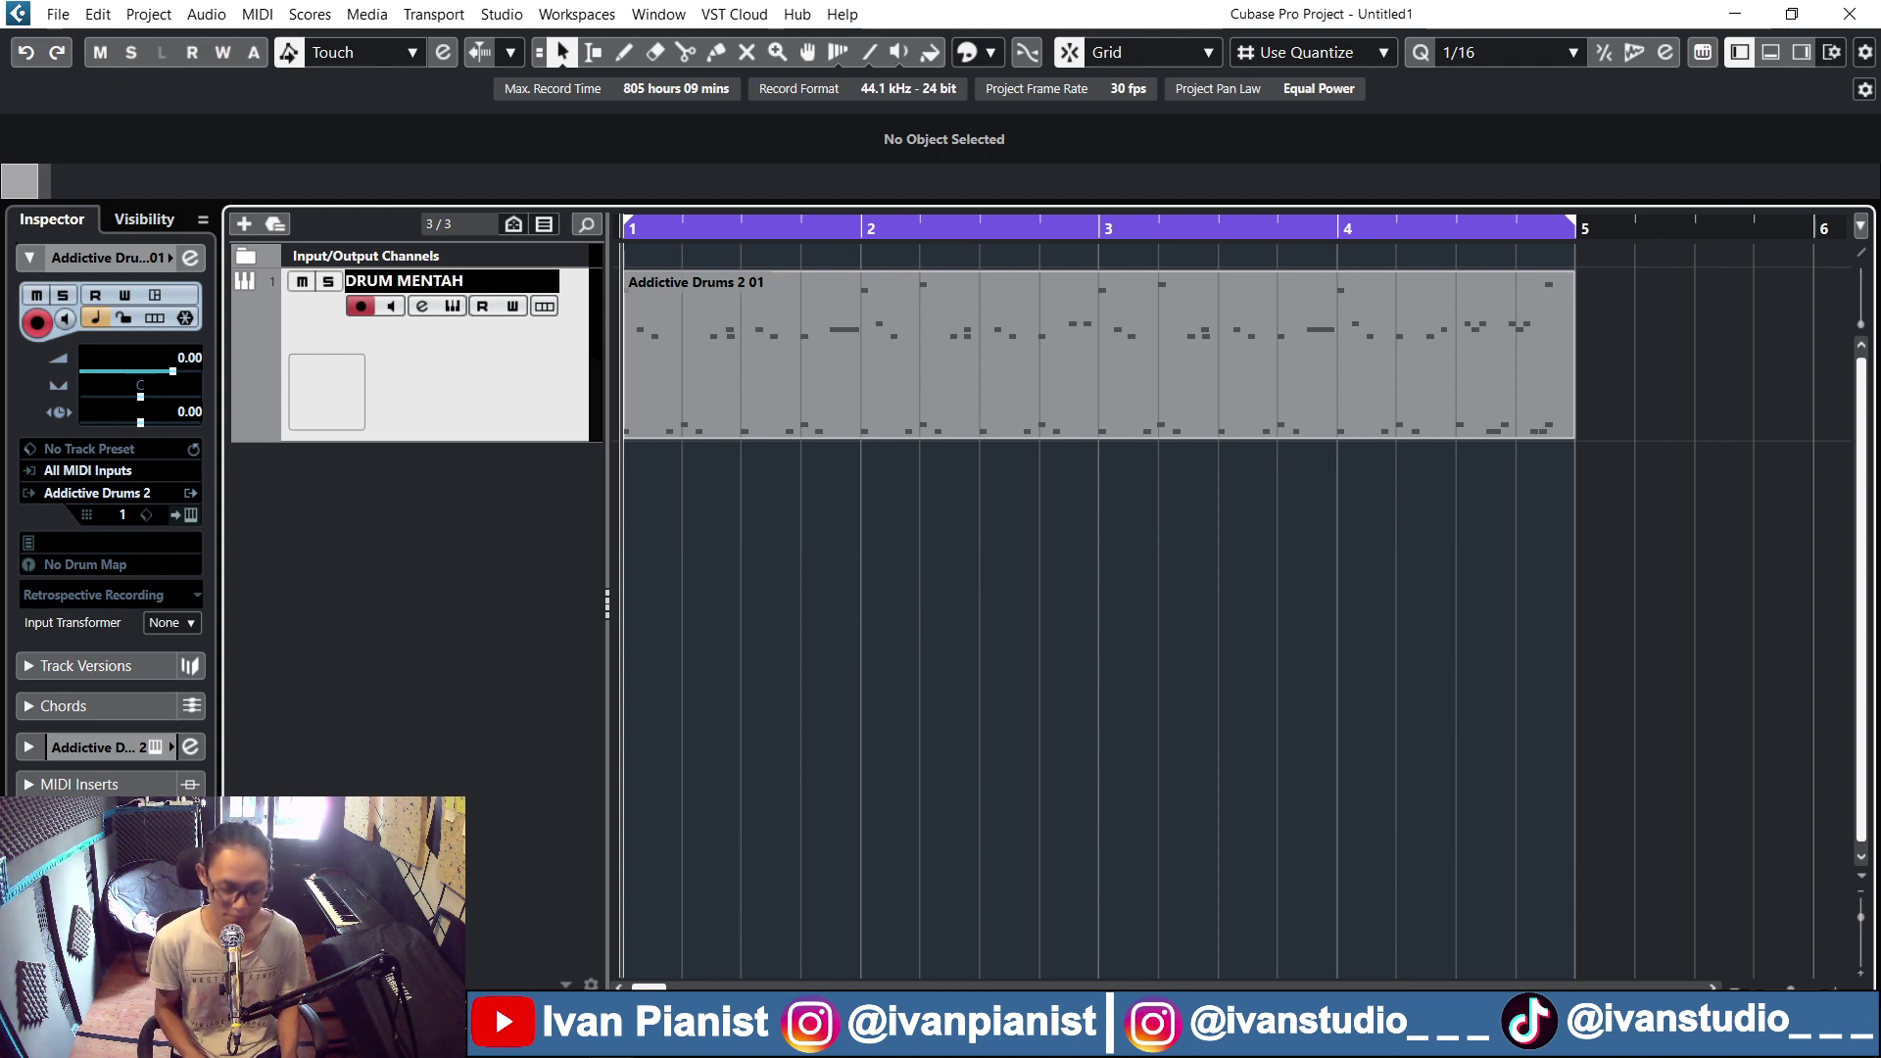
key(Return)
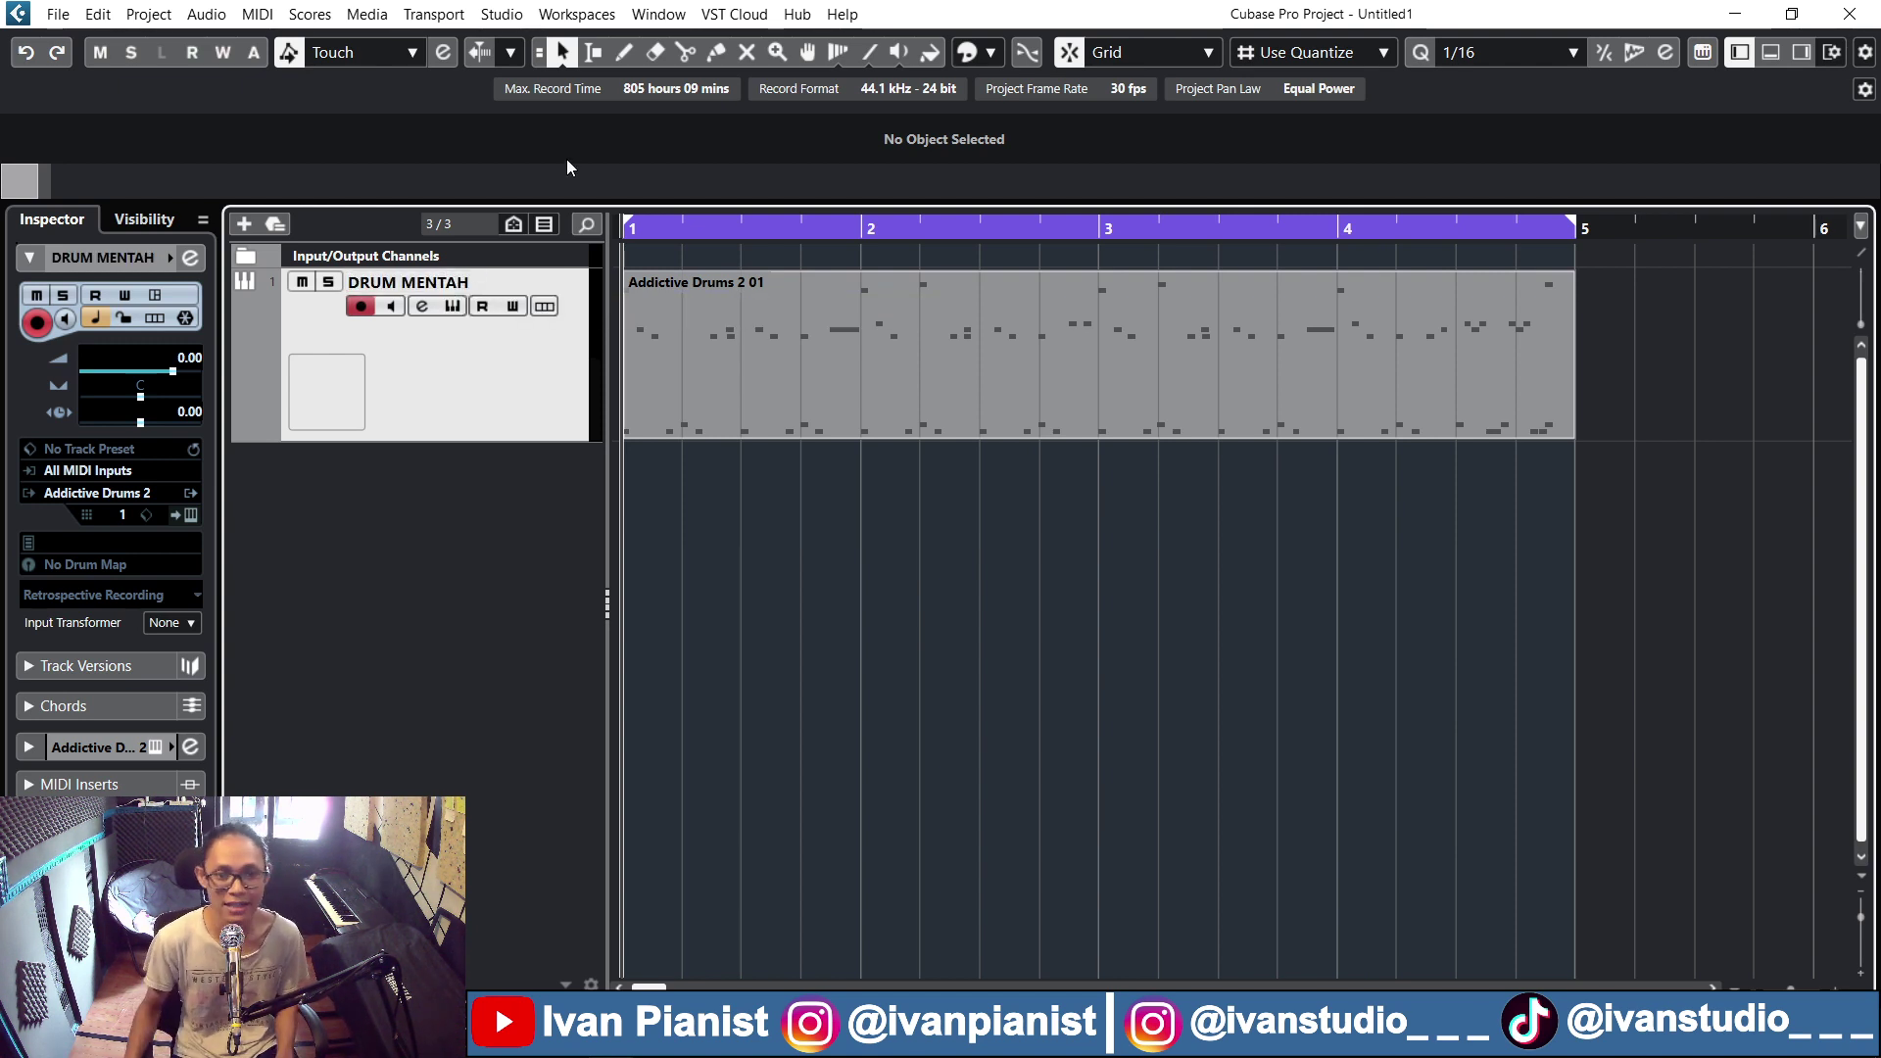
Play the drum loop and examine the DRUM MENTAH channel's frequency spectrum and level in its channel settings
key(space)
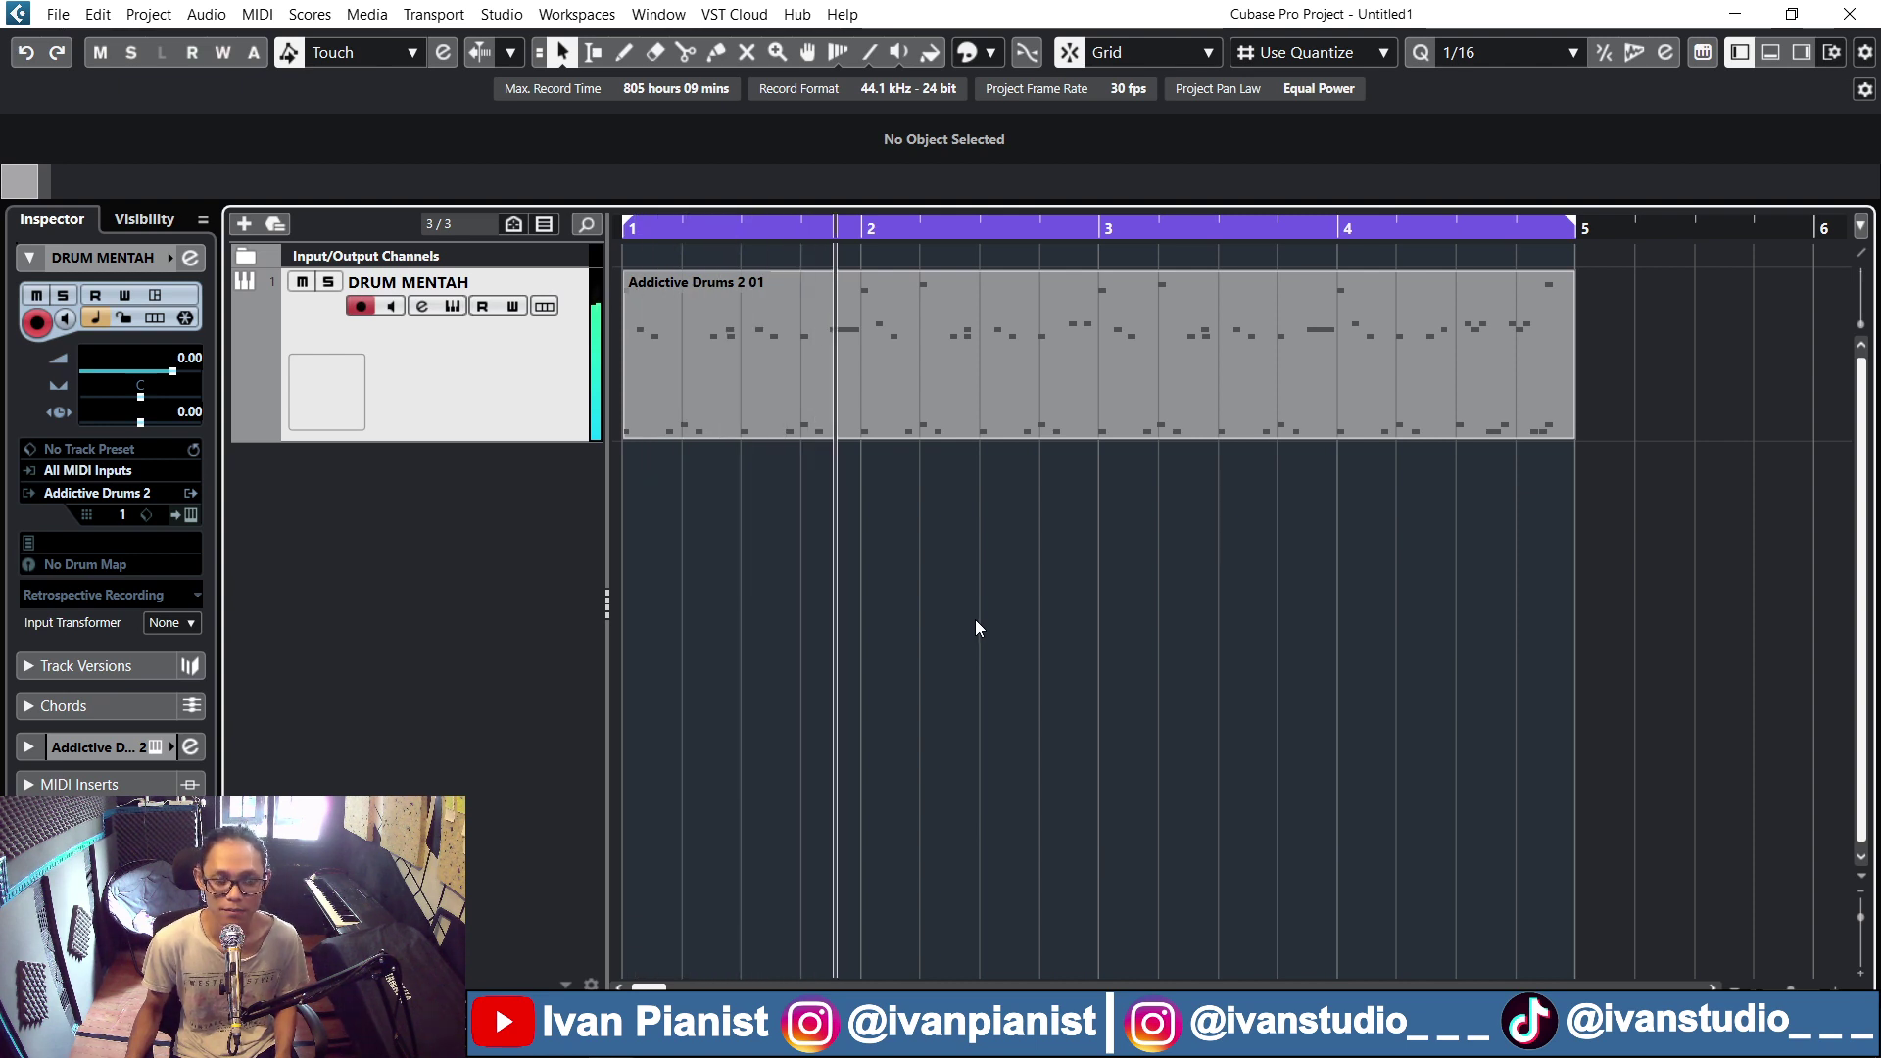
key(space)
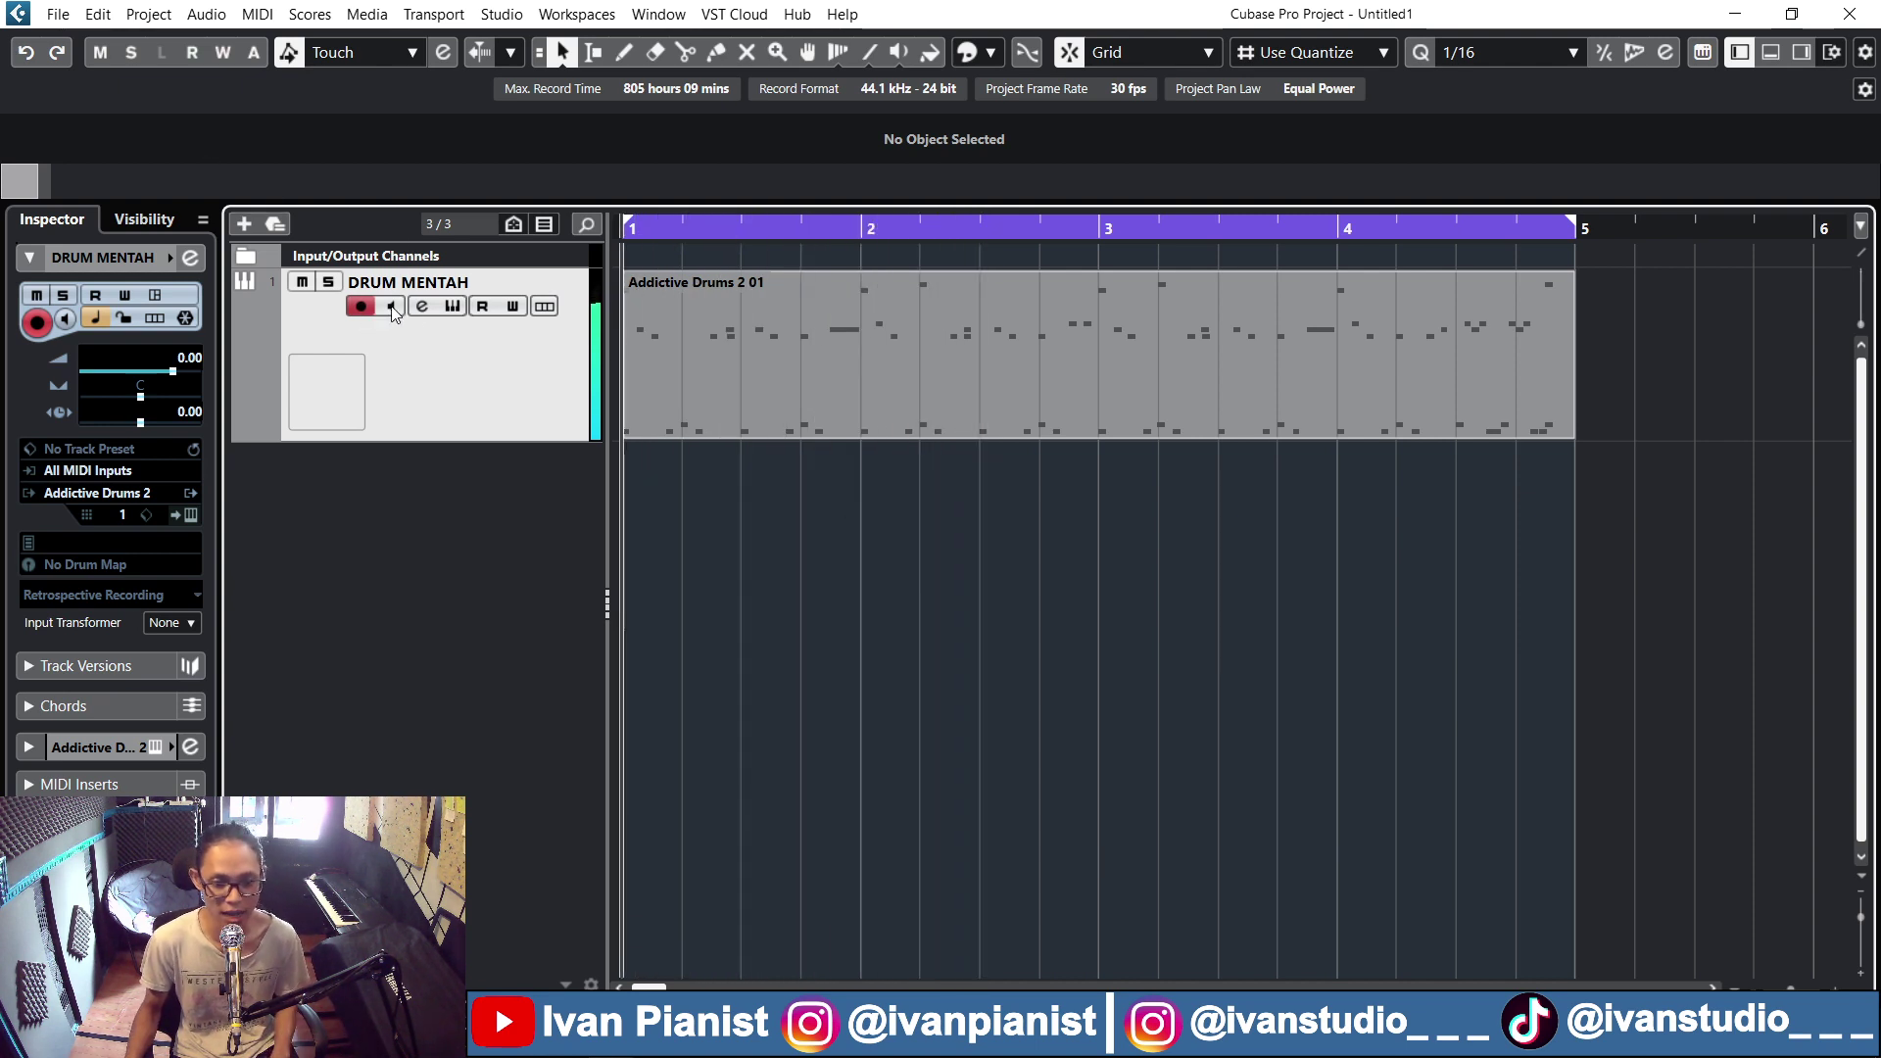
click(423, 306)
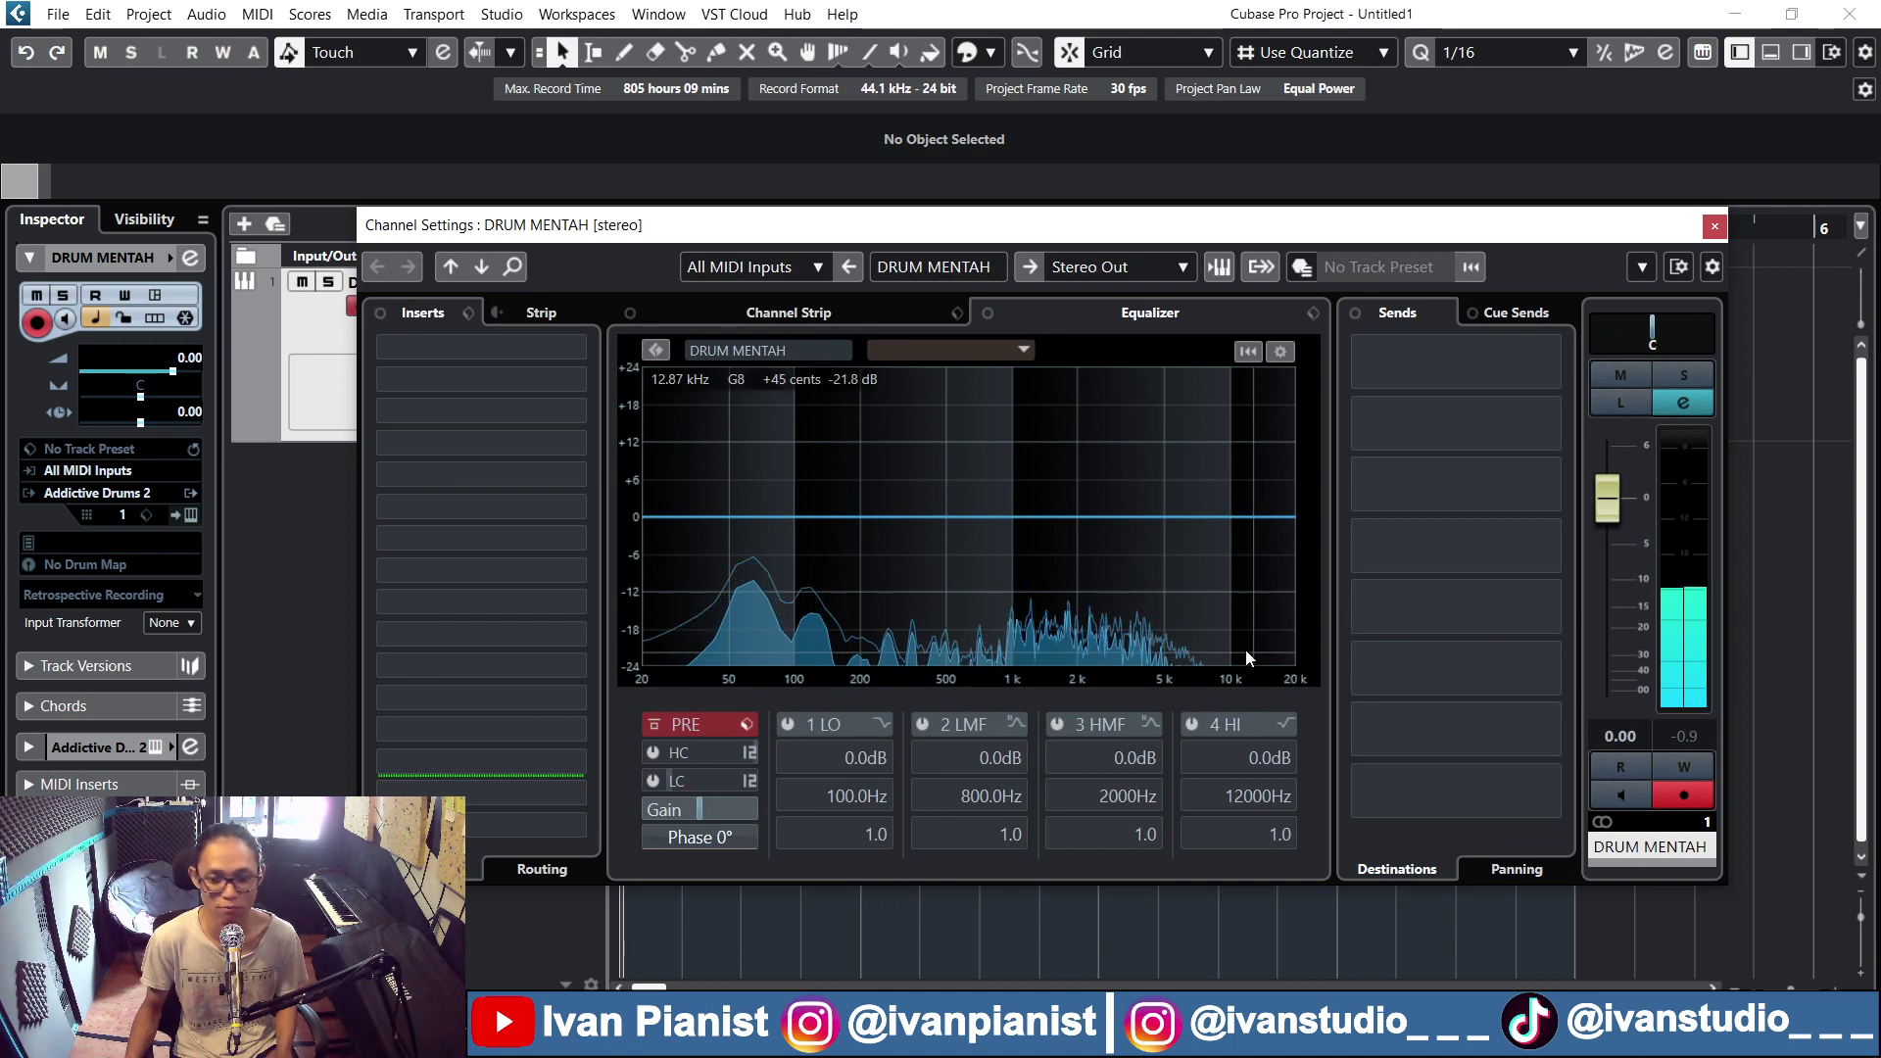
key(space)
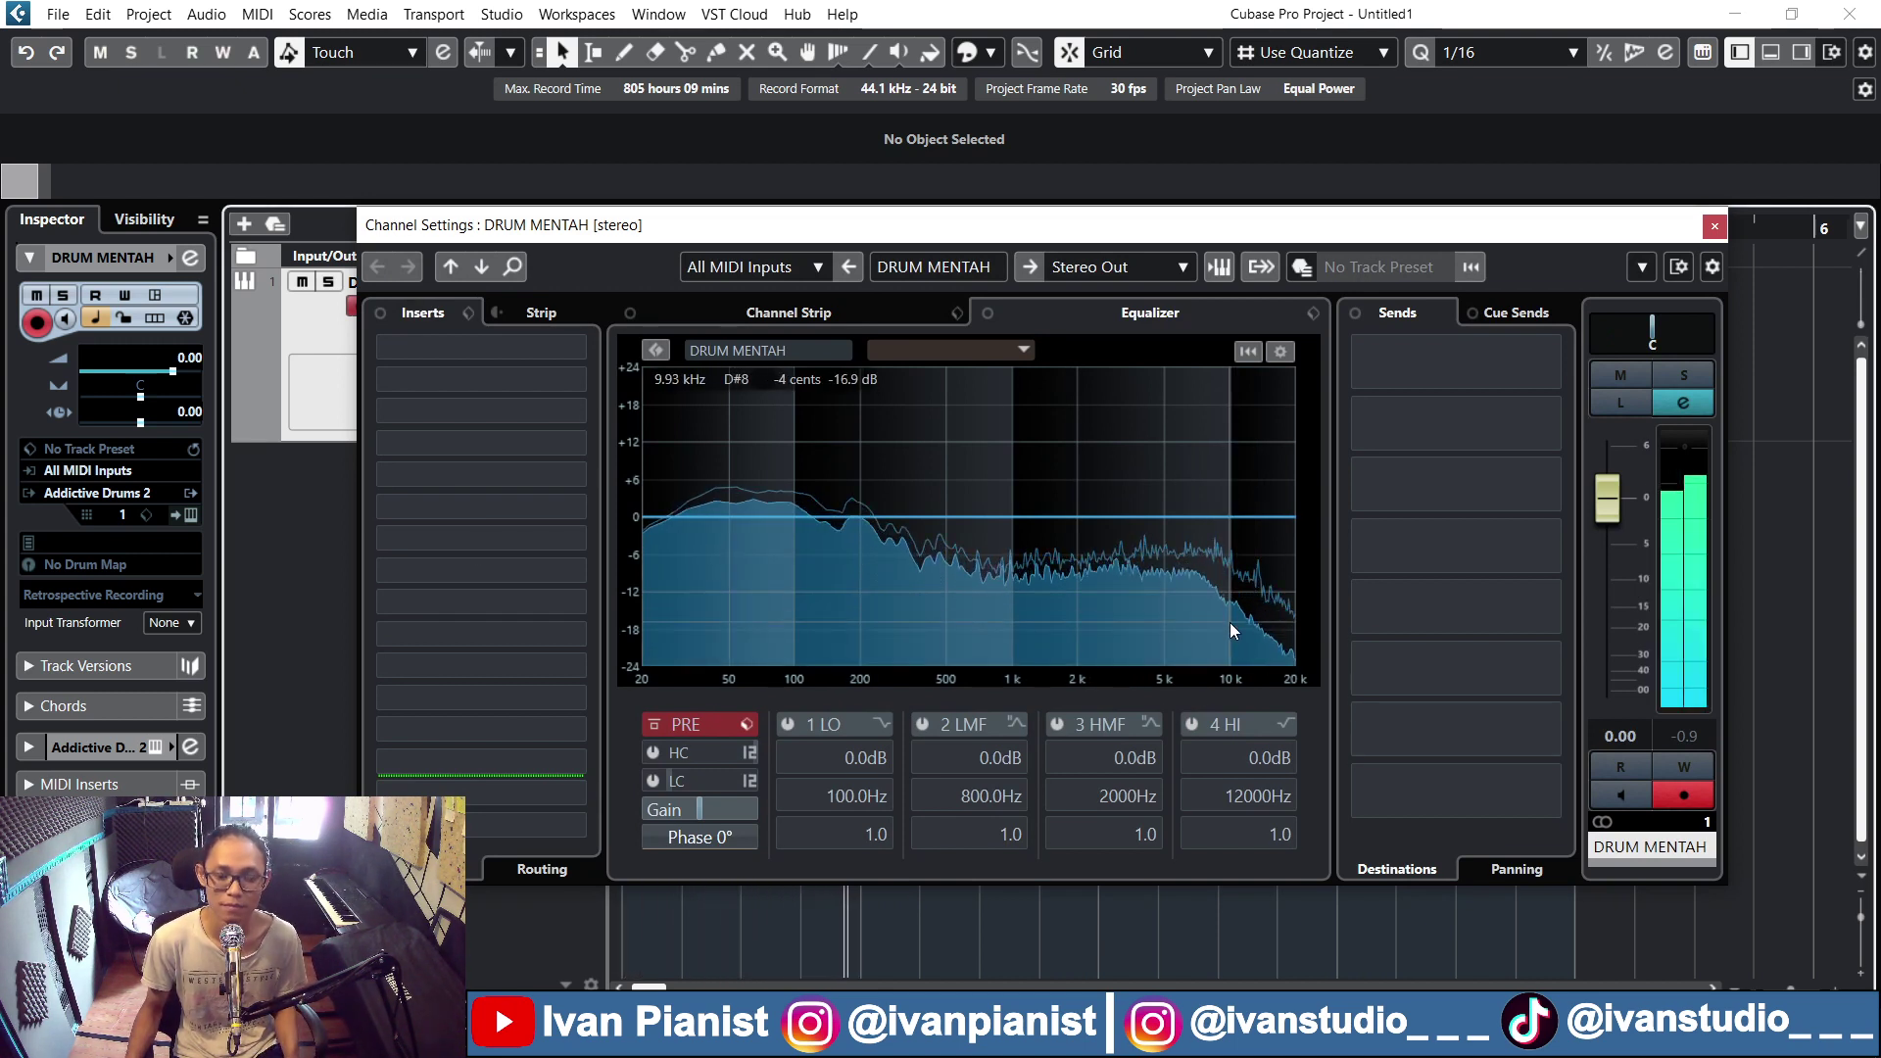
click(1714, 228)
key(space)
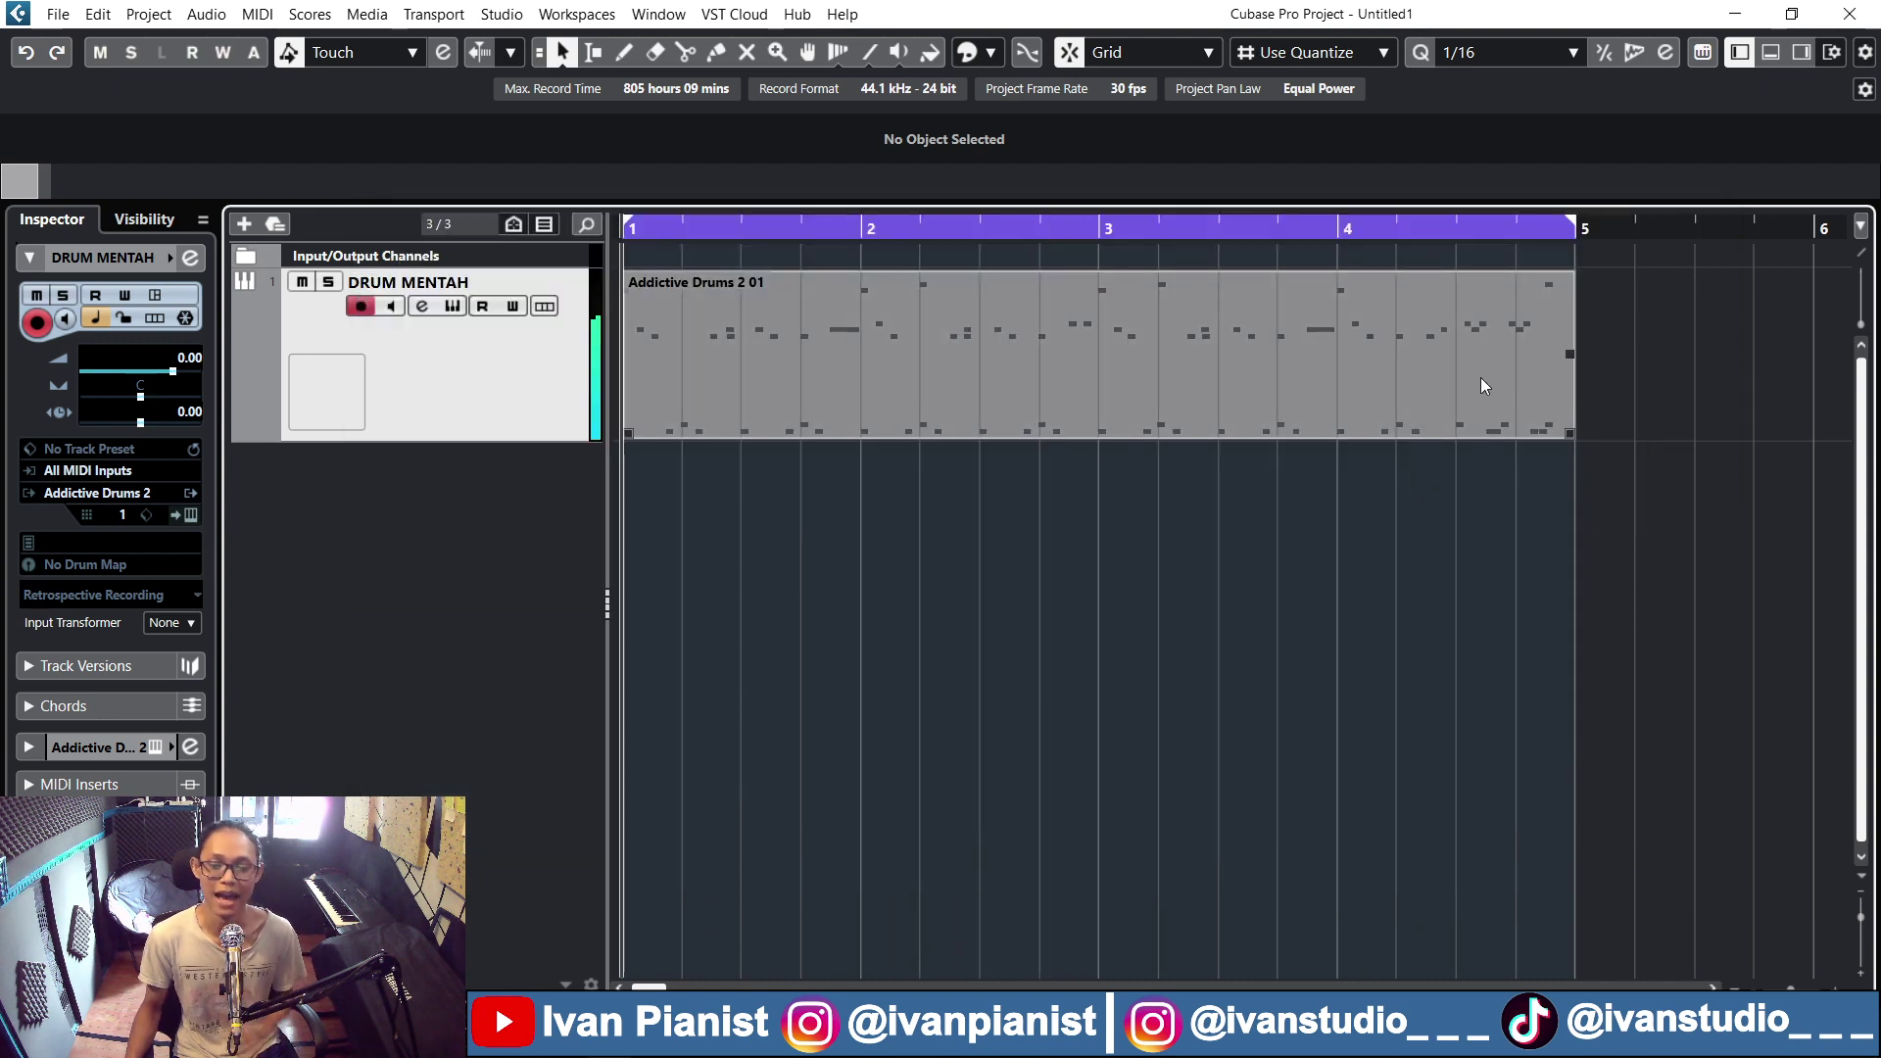
Review the insert slots in the DRUM MENTAH channel settings without adding a plug-in
click(421, 307)
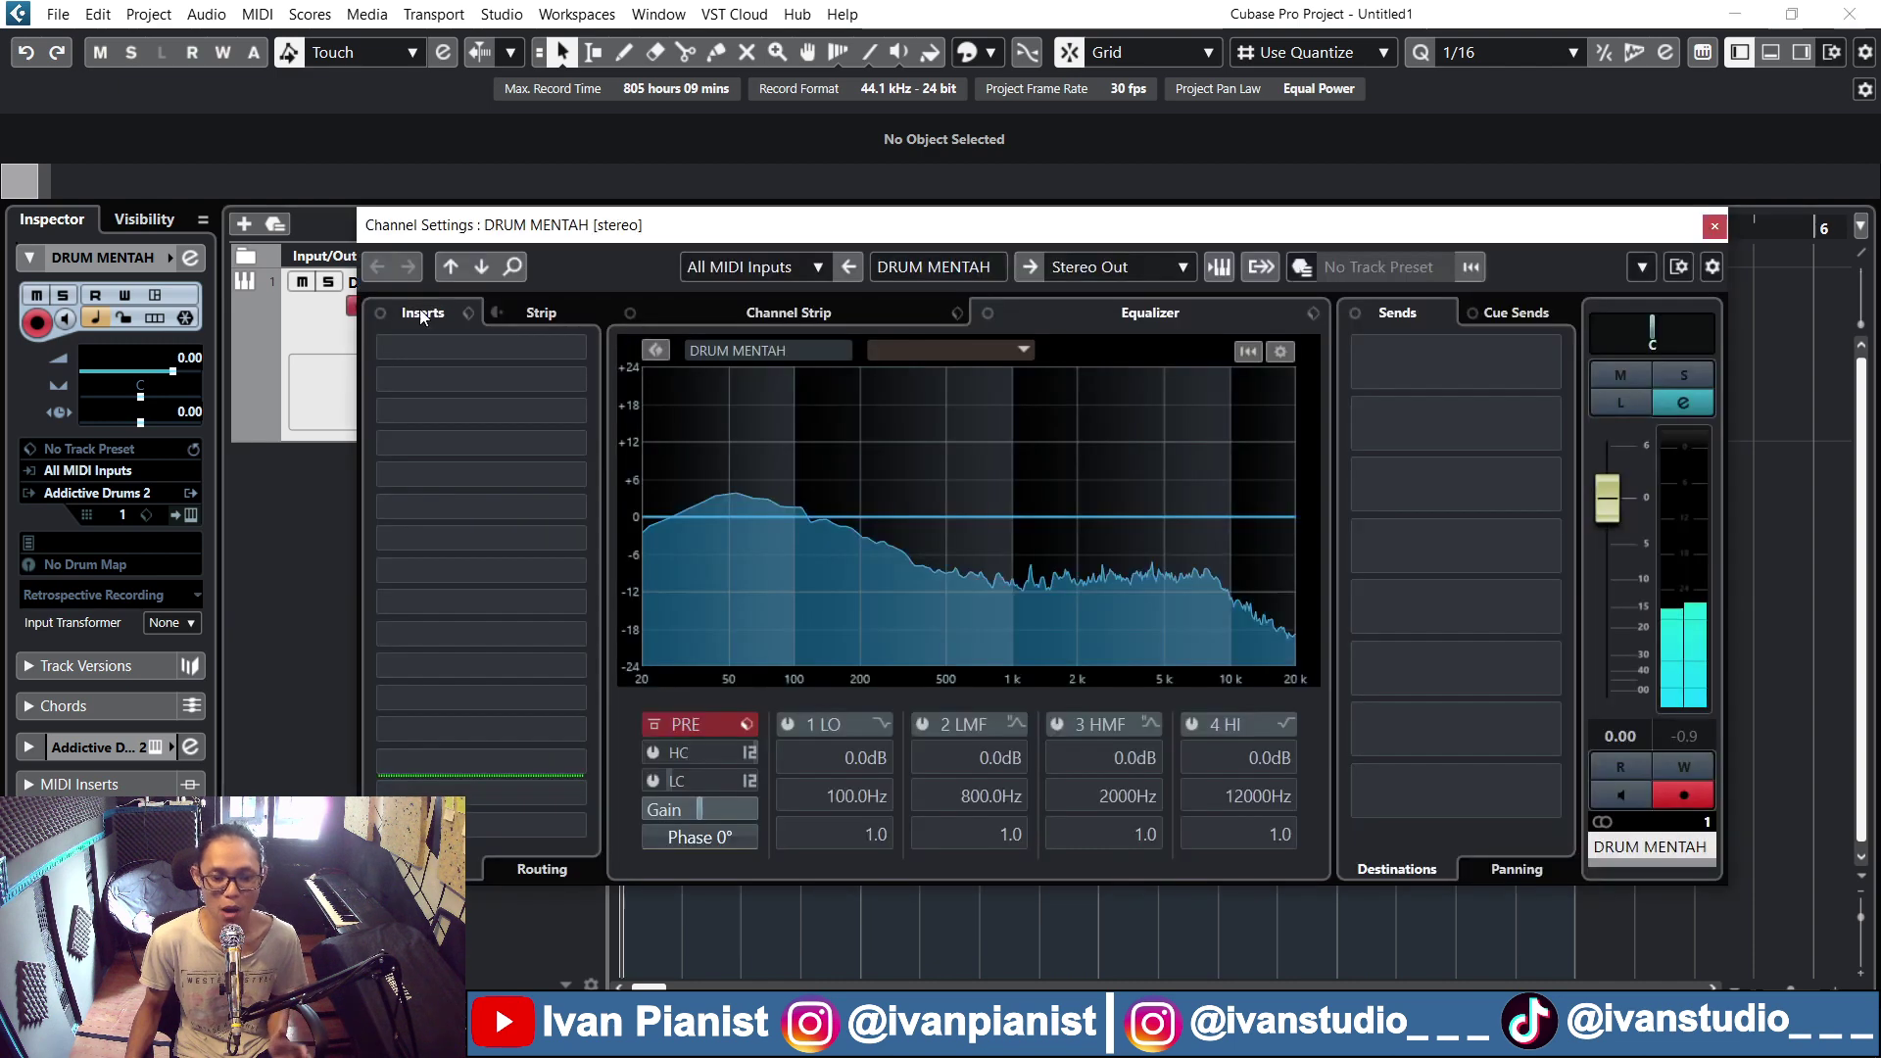
click(515, 340)
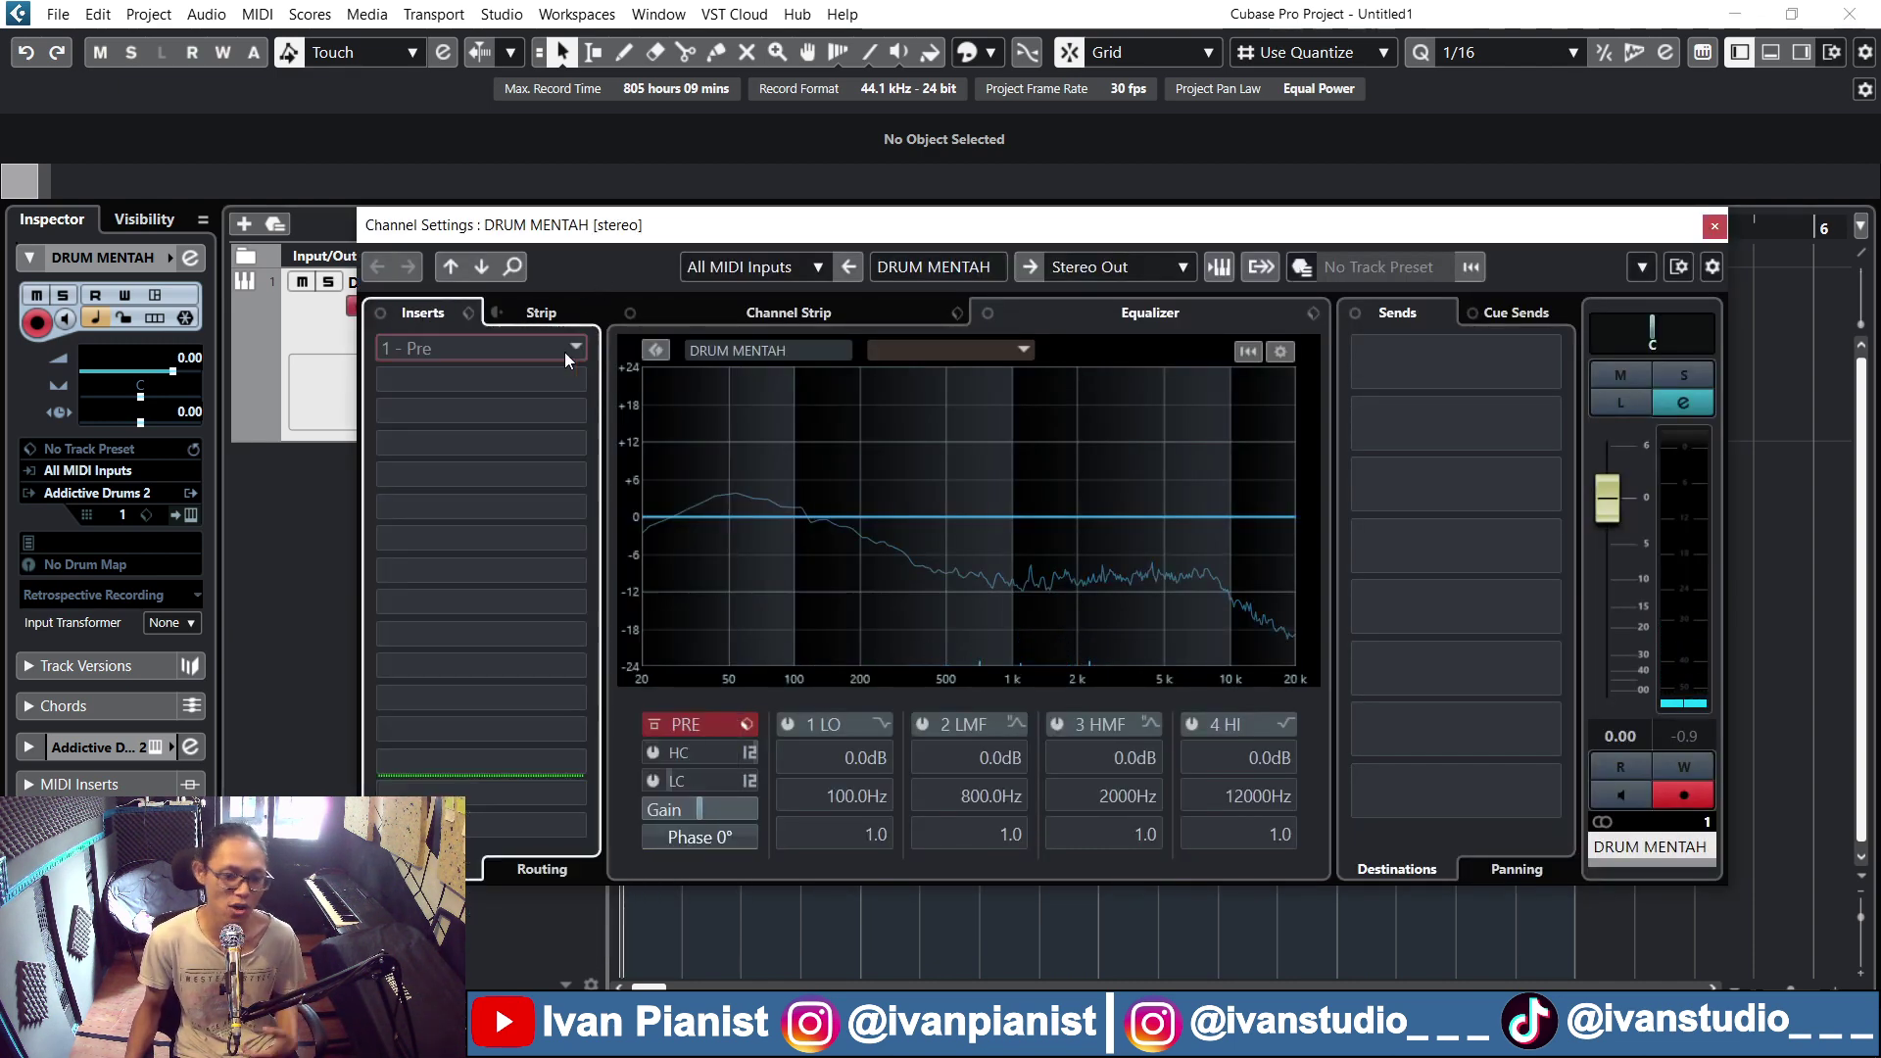
click(565, 348)
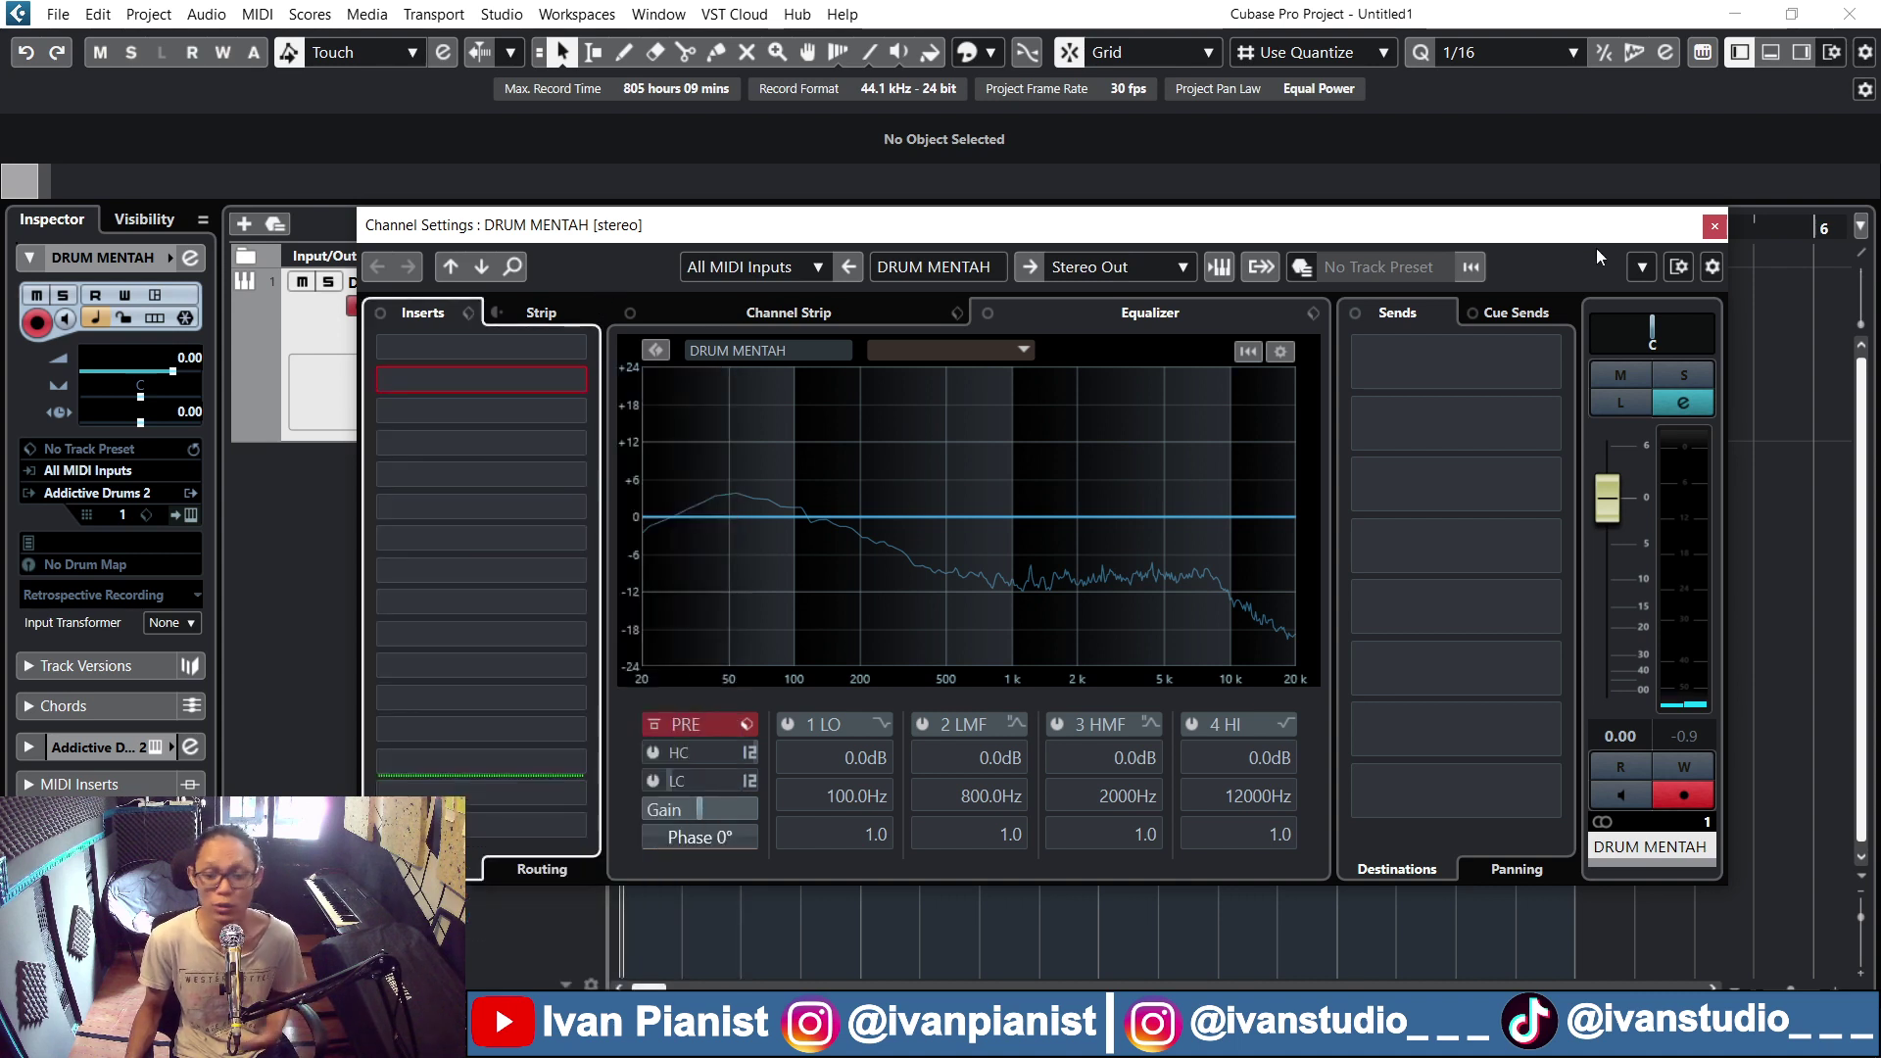
click(1715, 227)
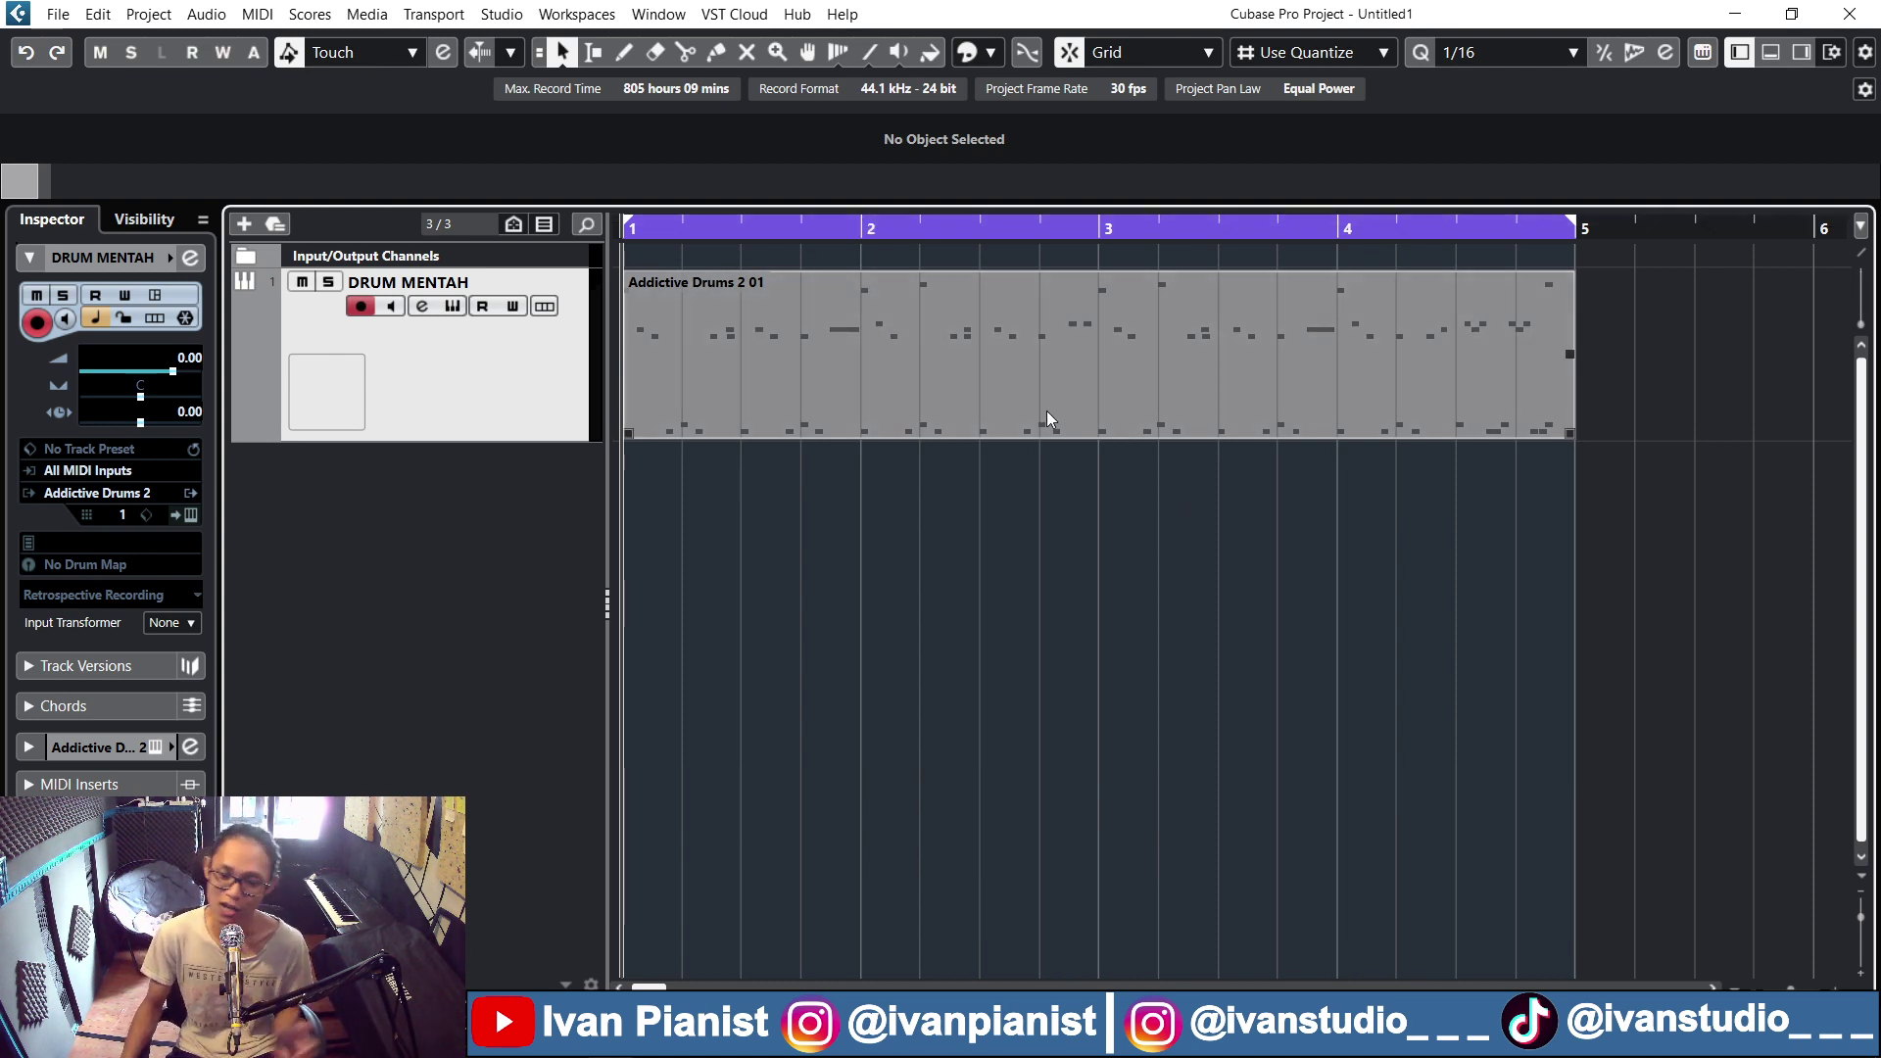
click(422, 305)
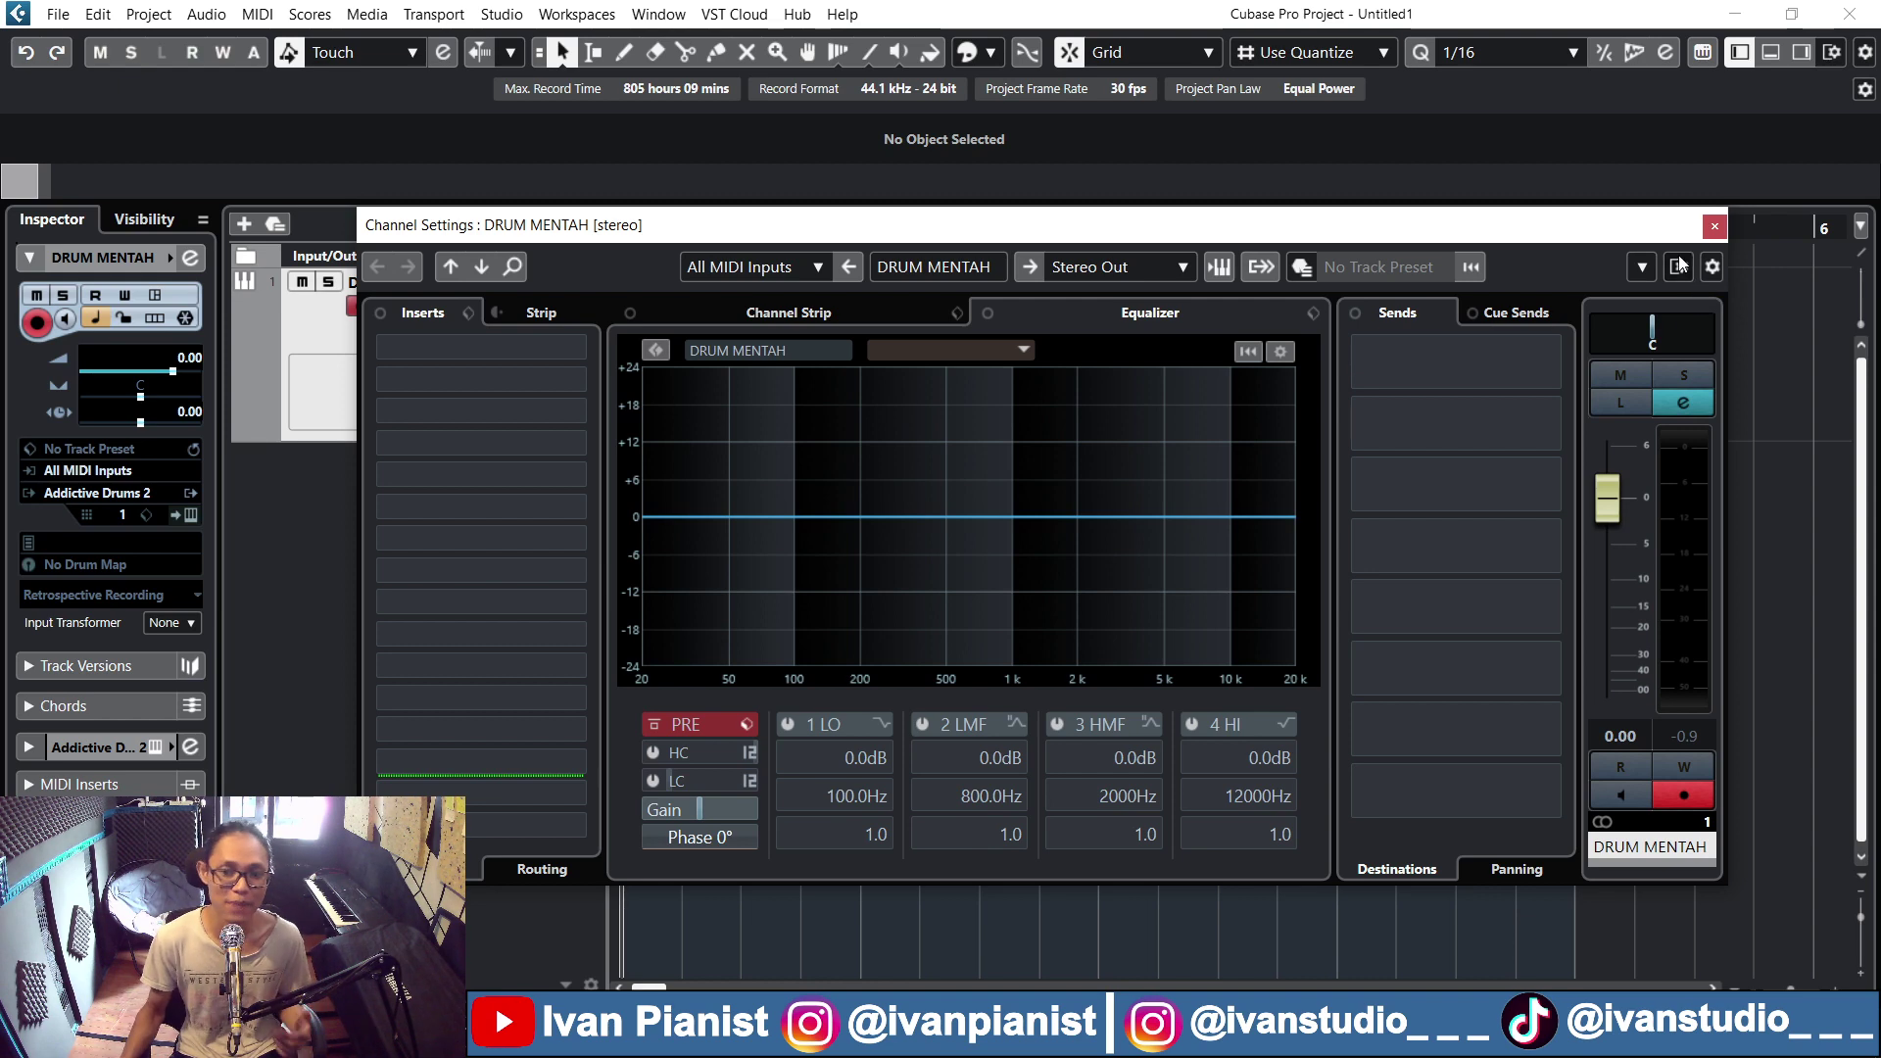
click(1714, 226)
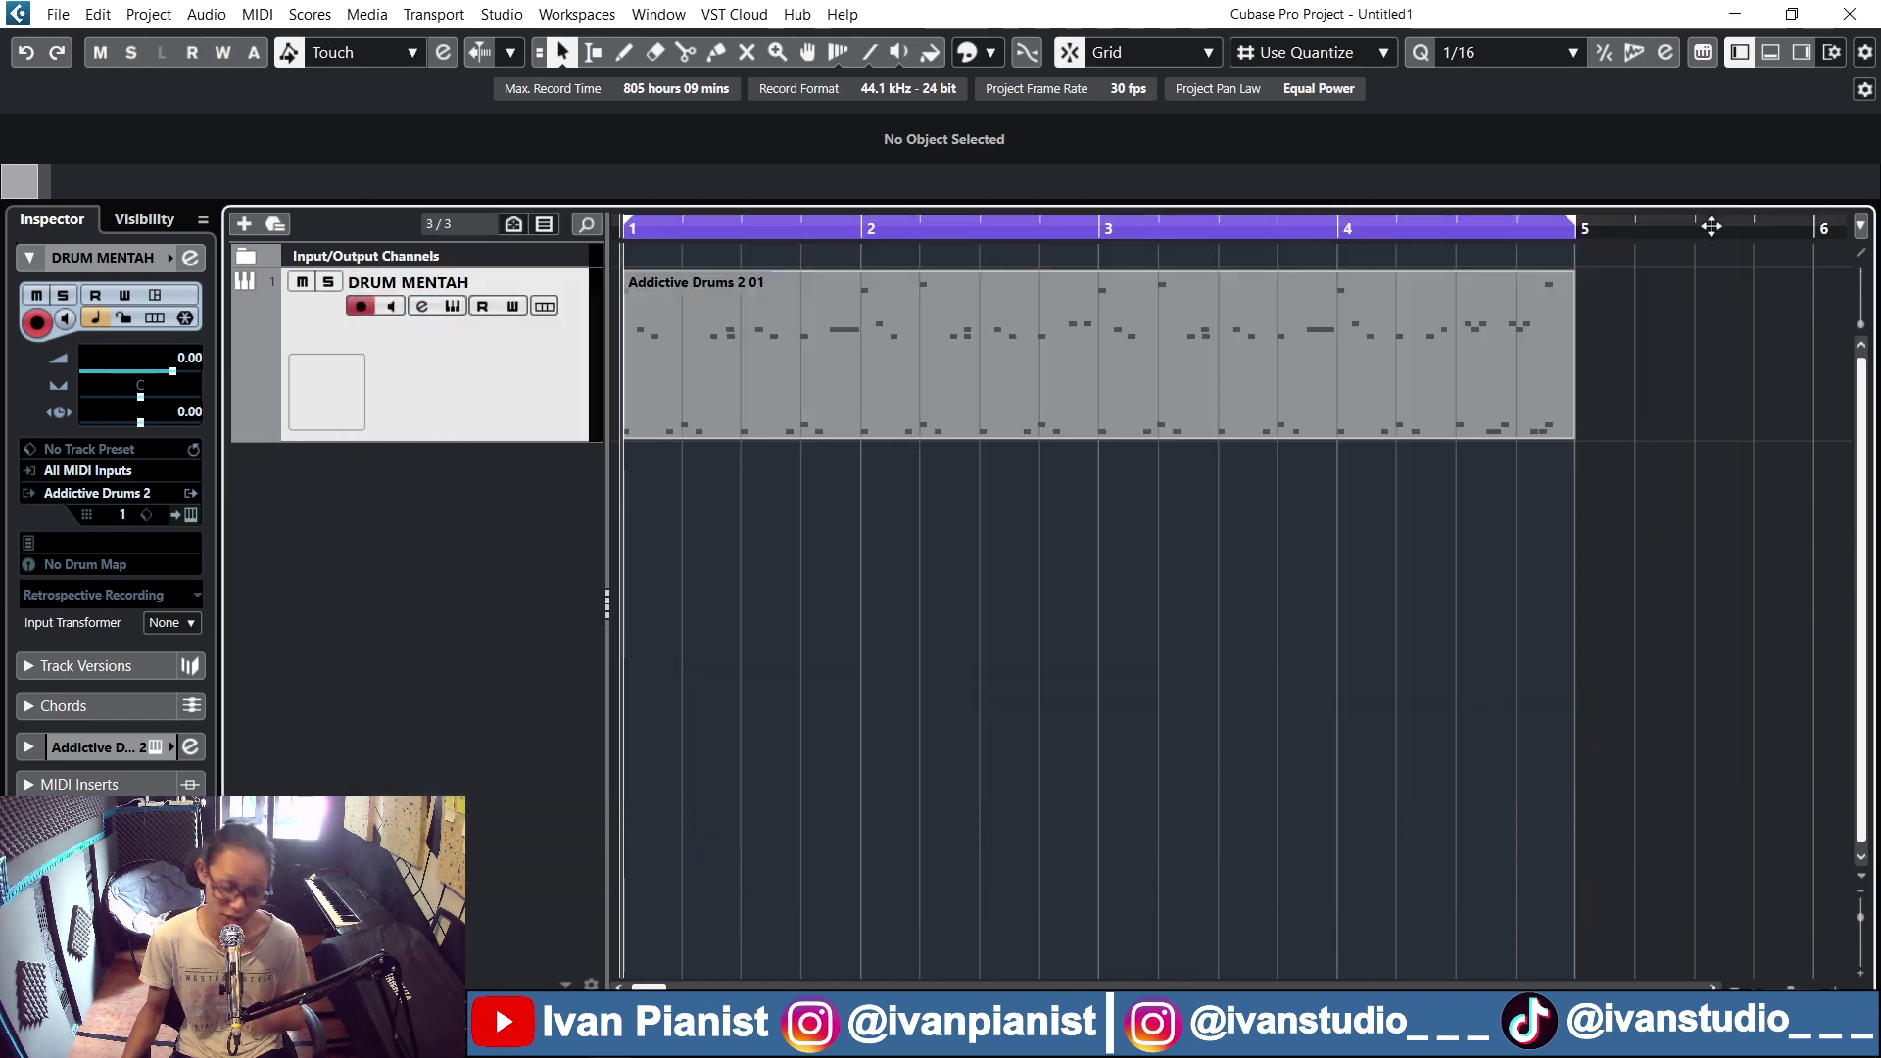
Begin adding an FX channel to send 1 of the DRUM MENTAH channel, naming it PPARALEL COMPRESION
click(428, 307)
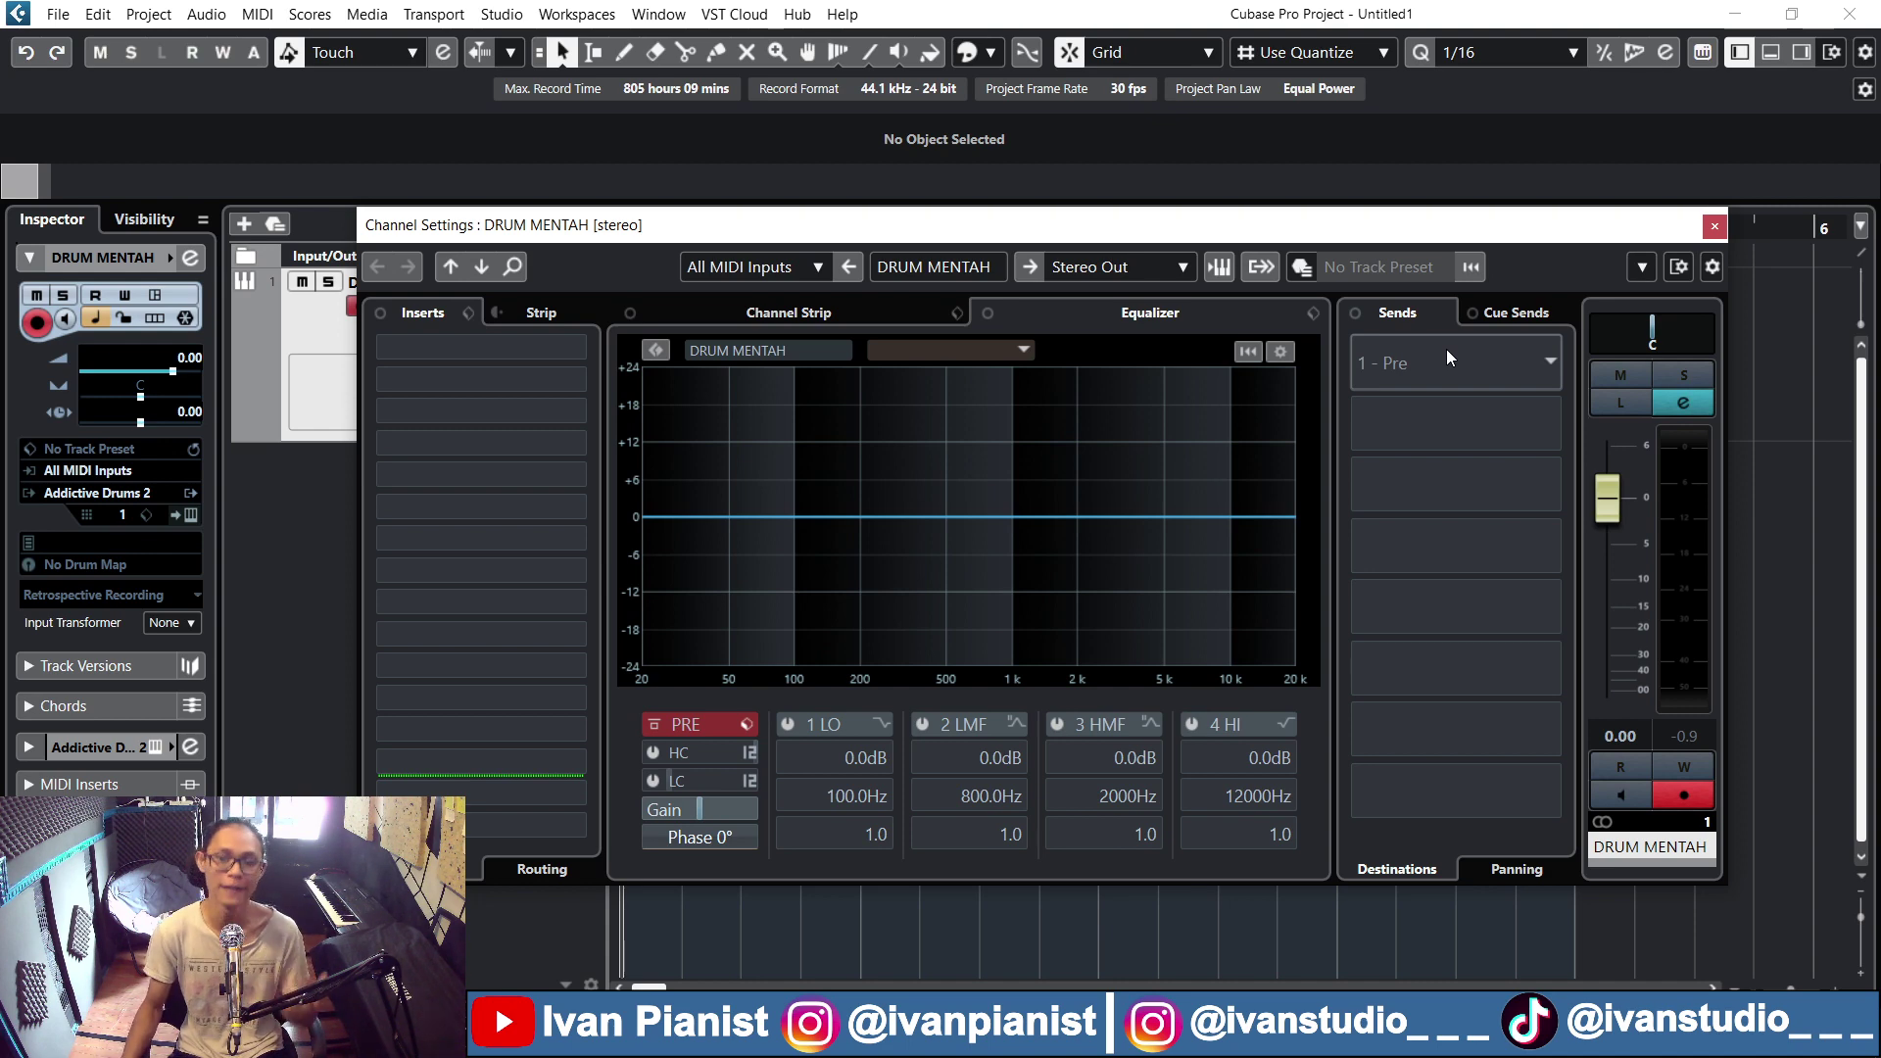
right_click(1444, 348)
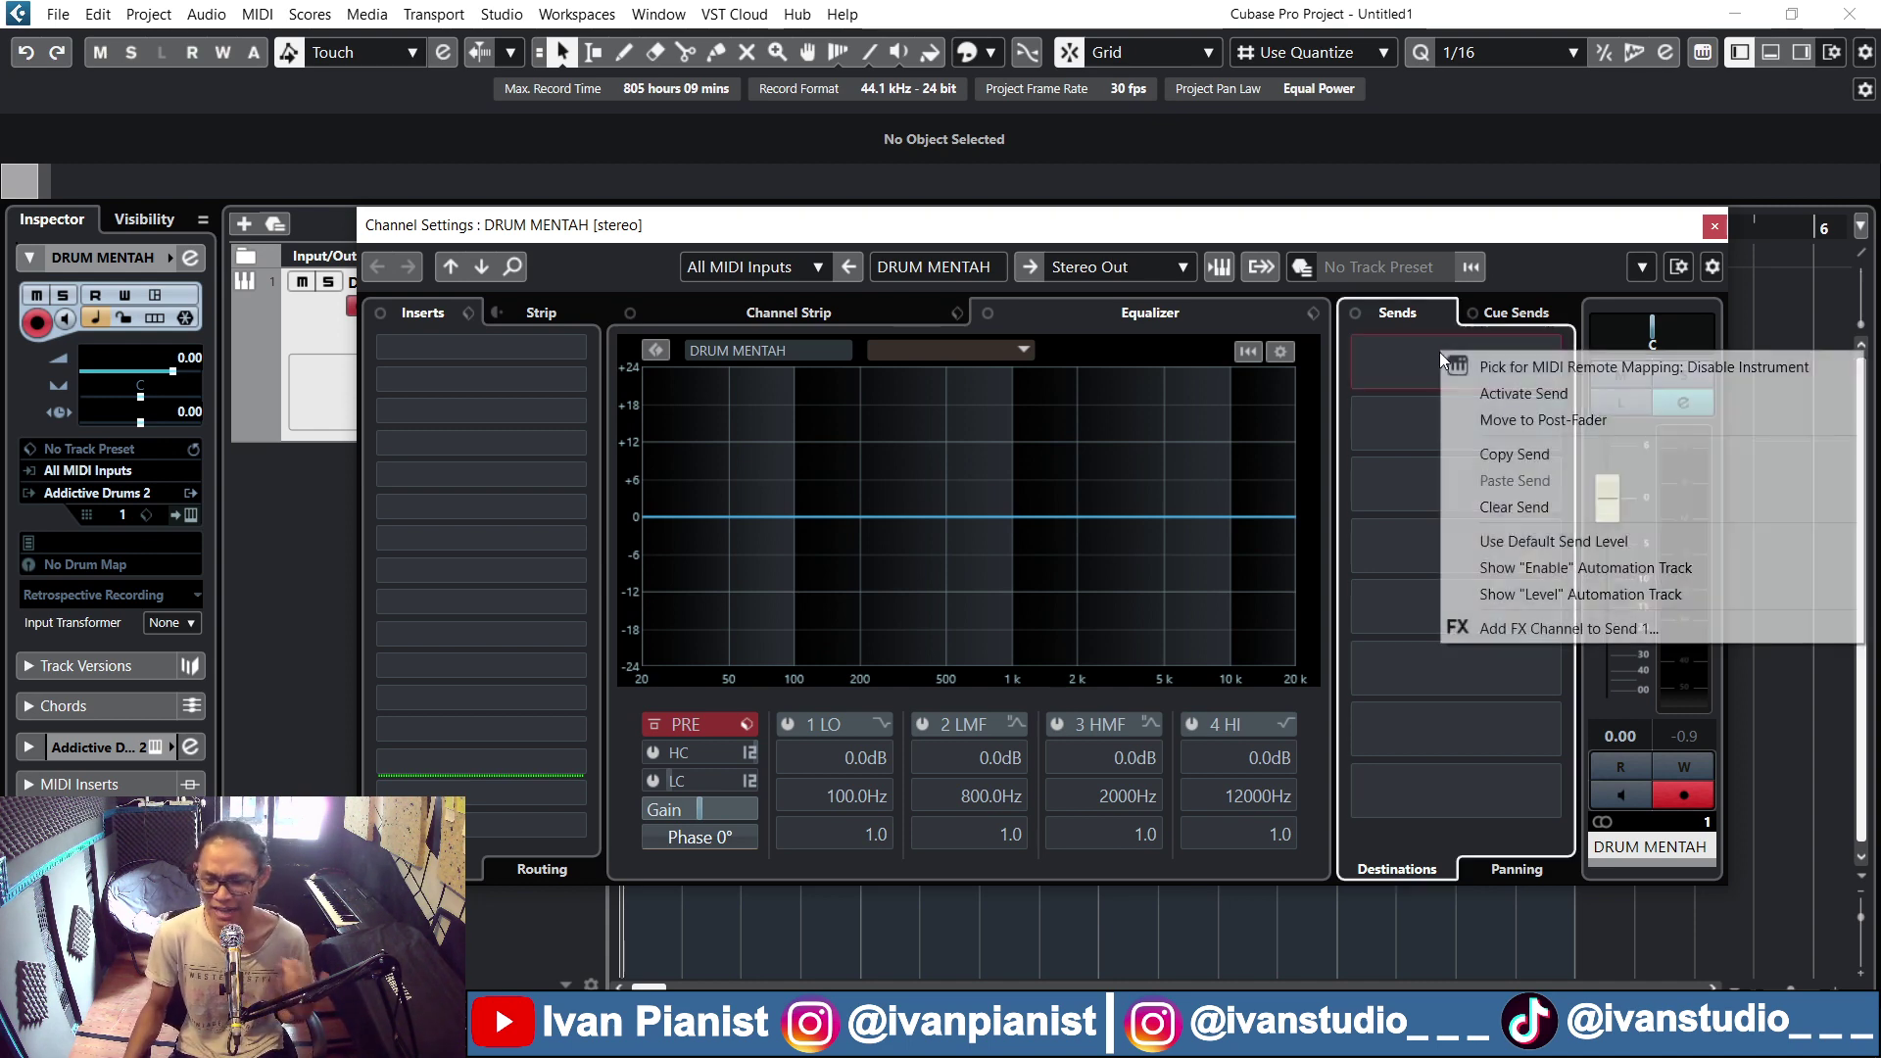
click(1628, 627)
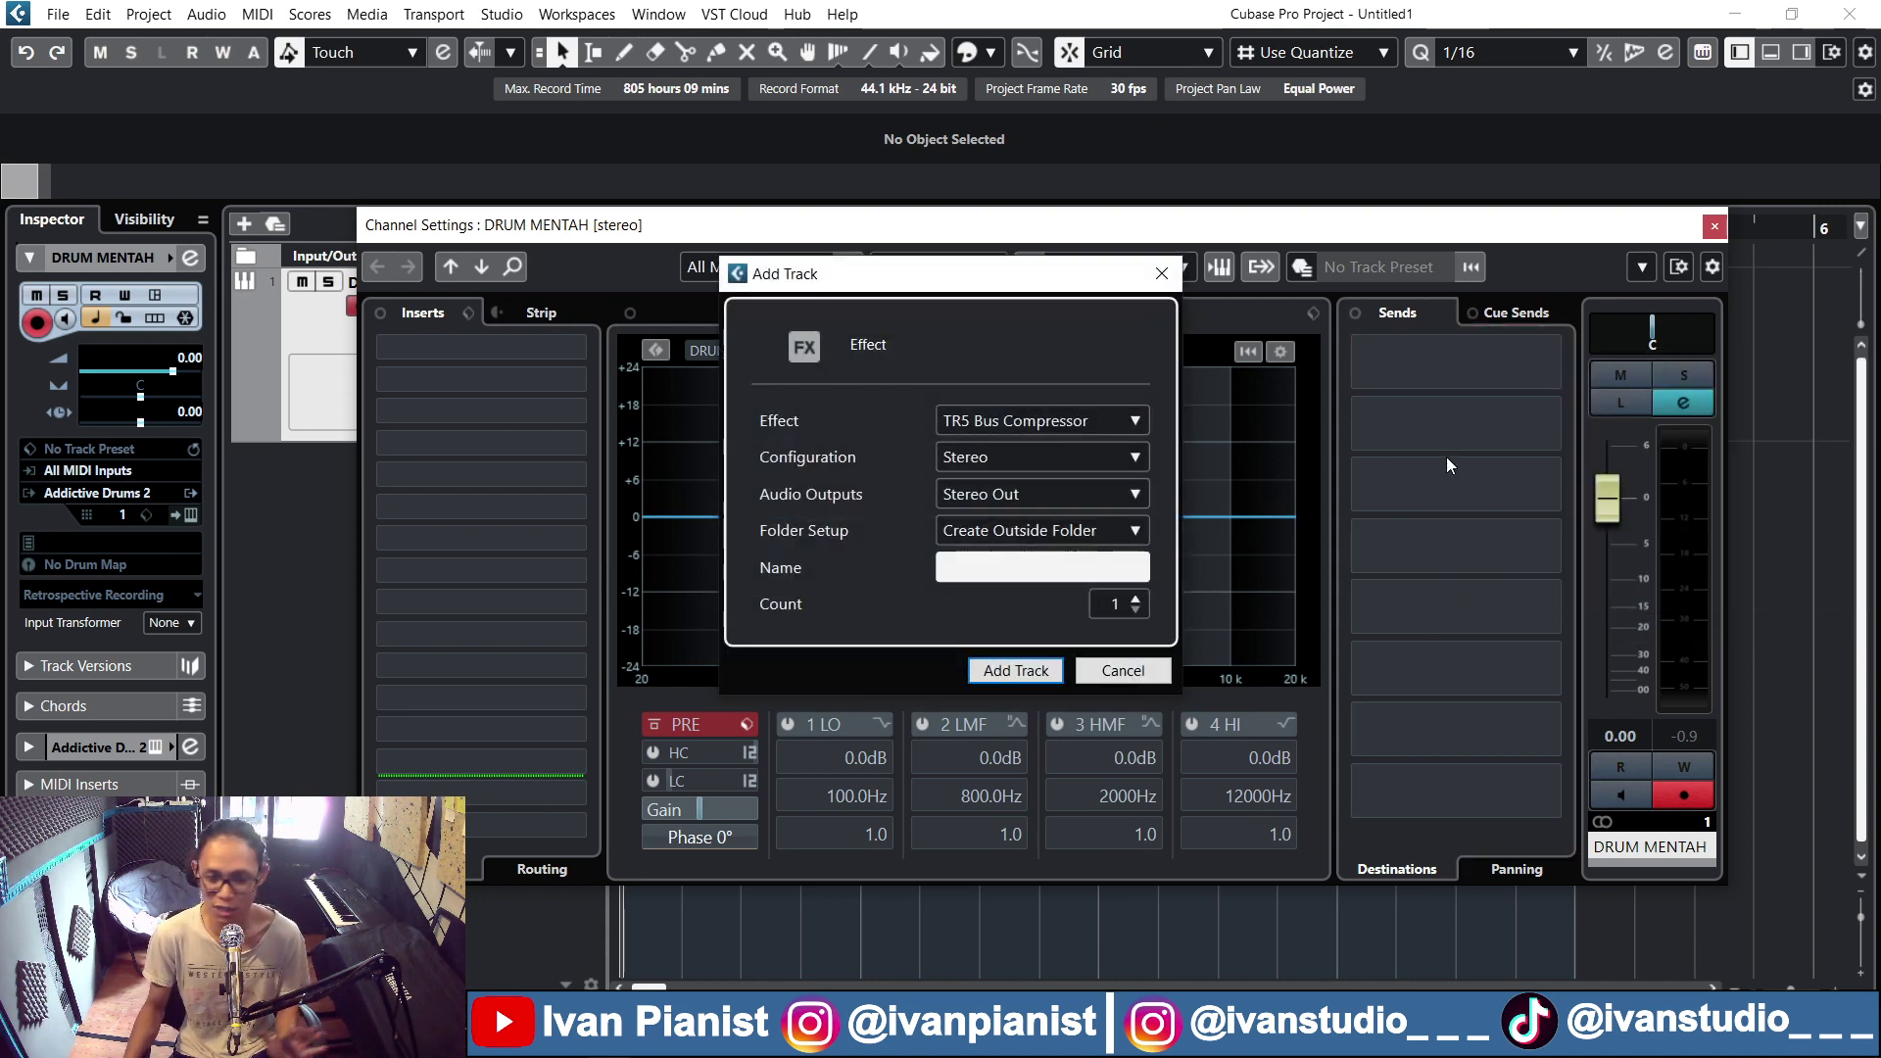
click(1060, 577)
text(P)
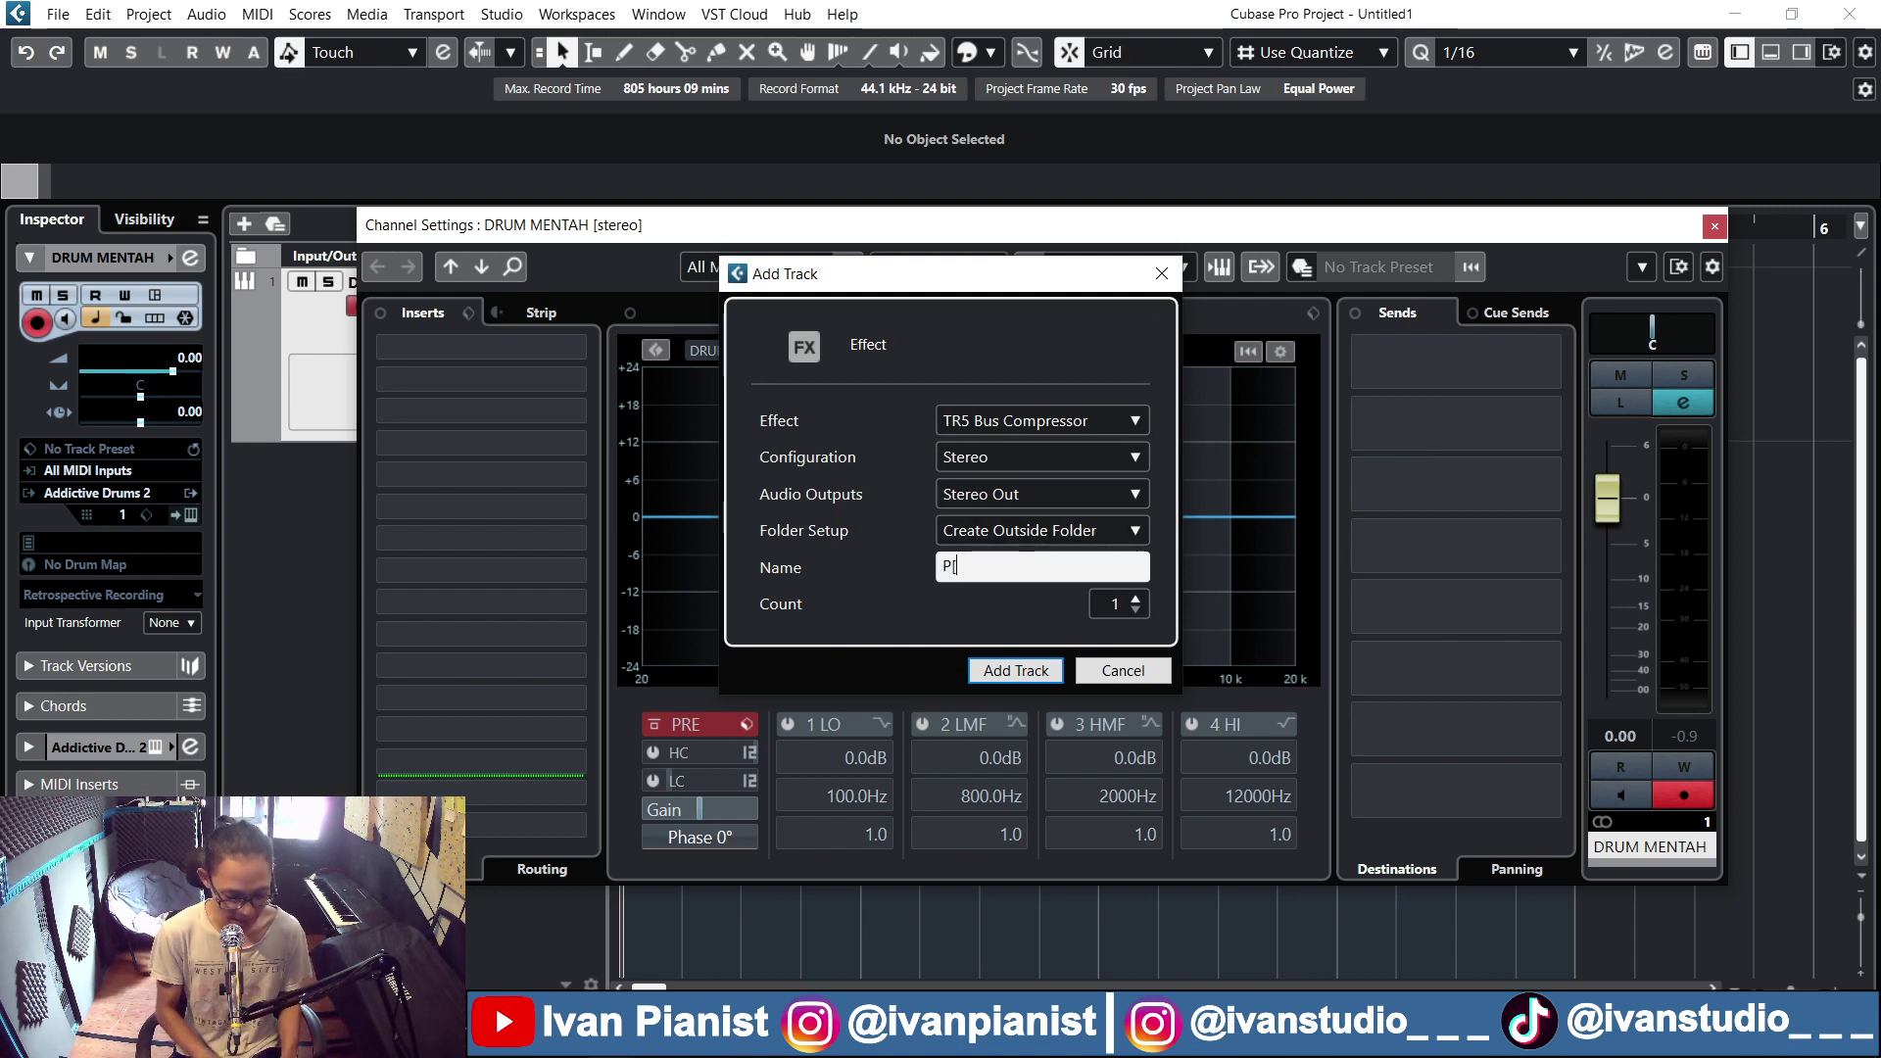
text(PAR)
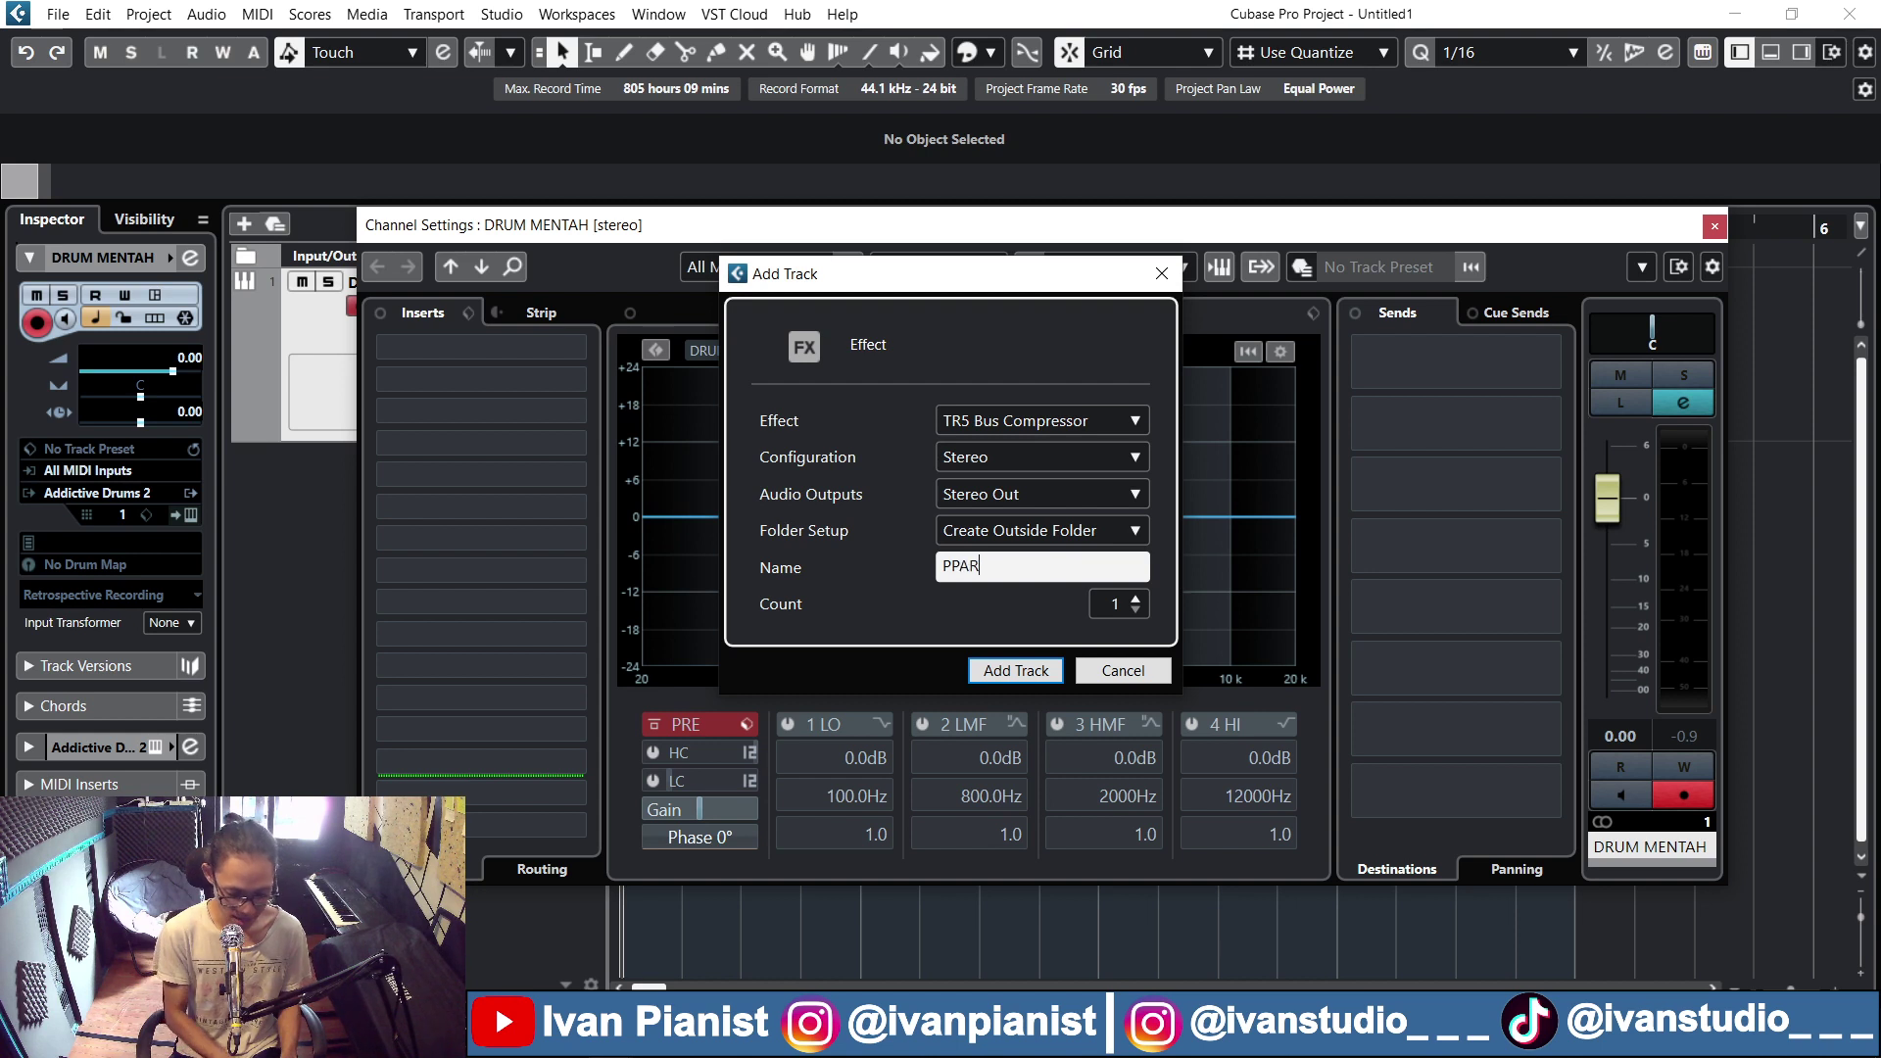
text(ALEL COMPRESION)
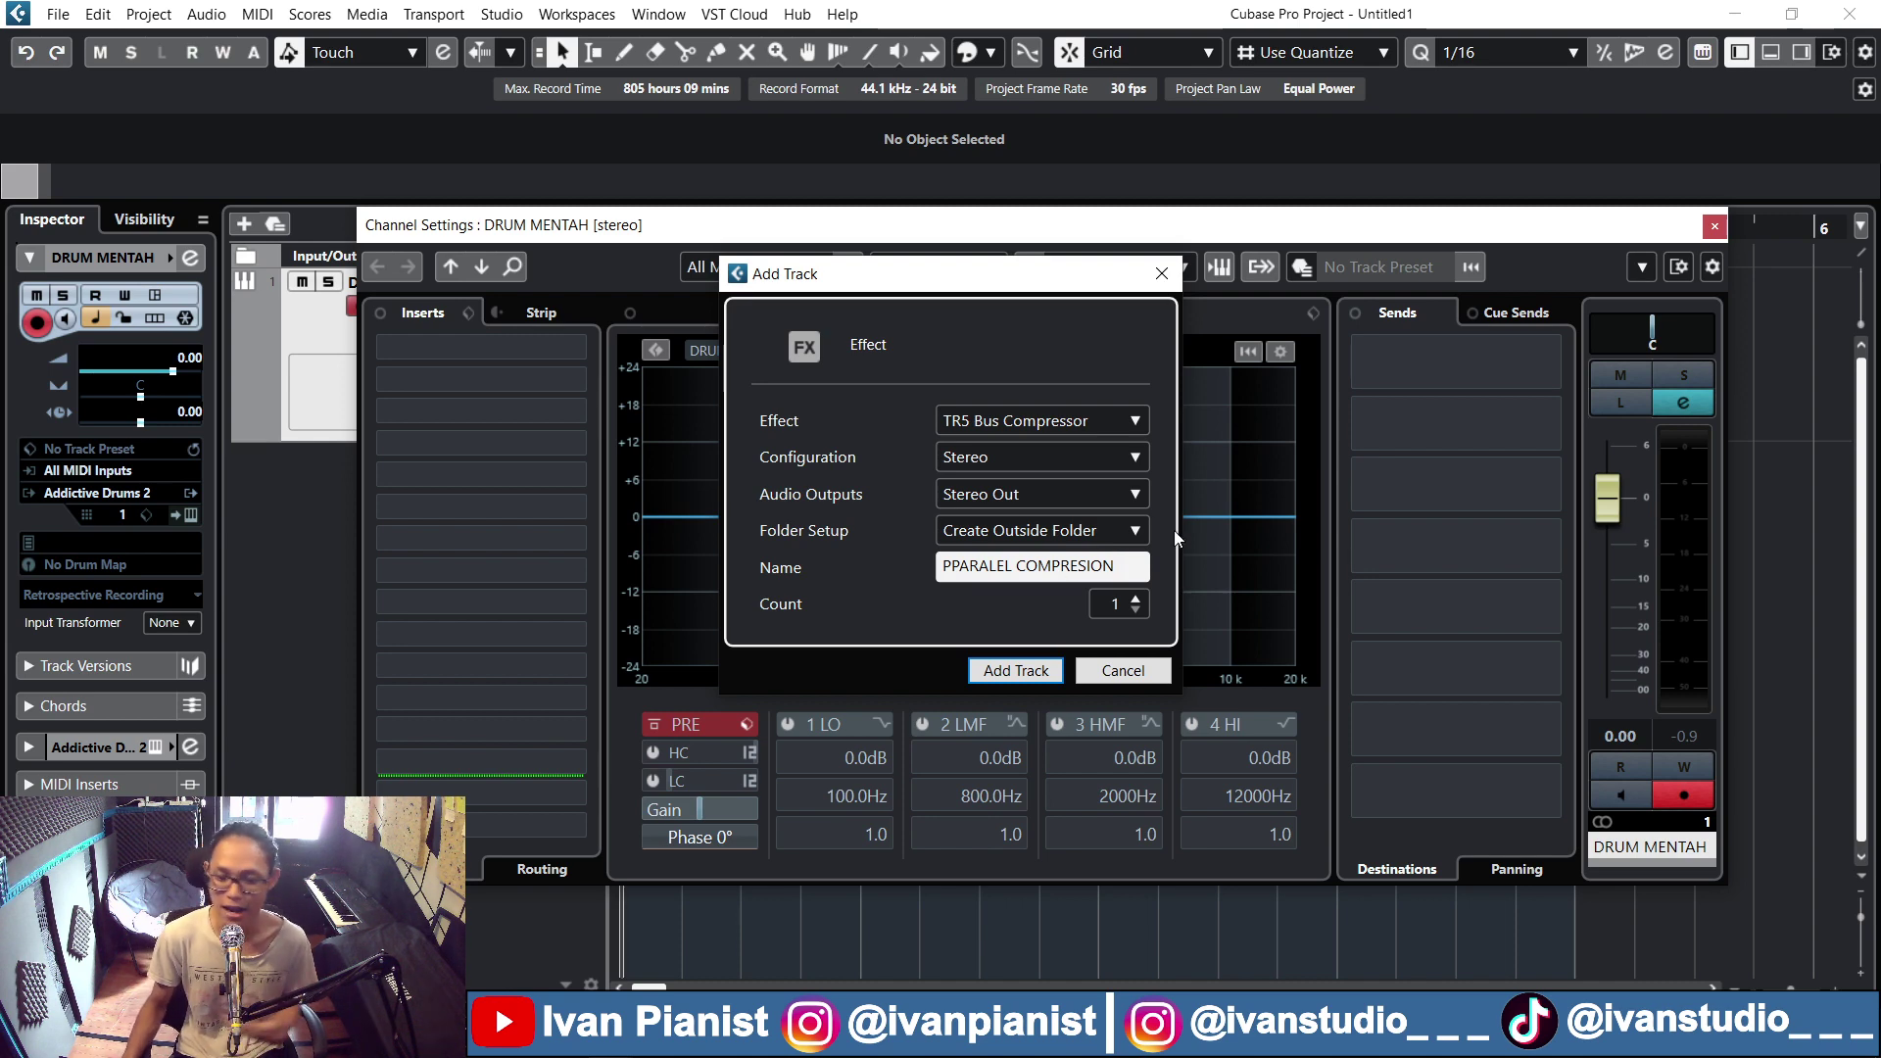
Choose TR5 Black 76 as the FX channel's effect, add the track, and close the plug-in and channel settings windows
click(1114, 420)
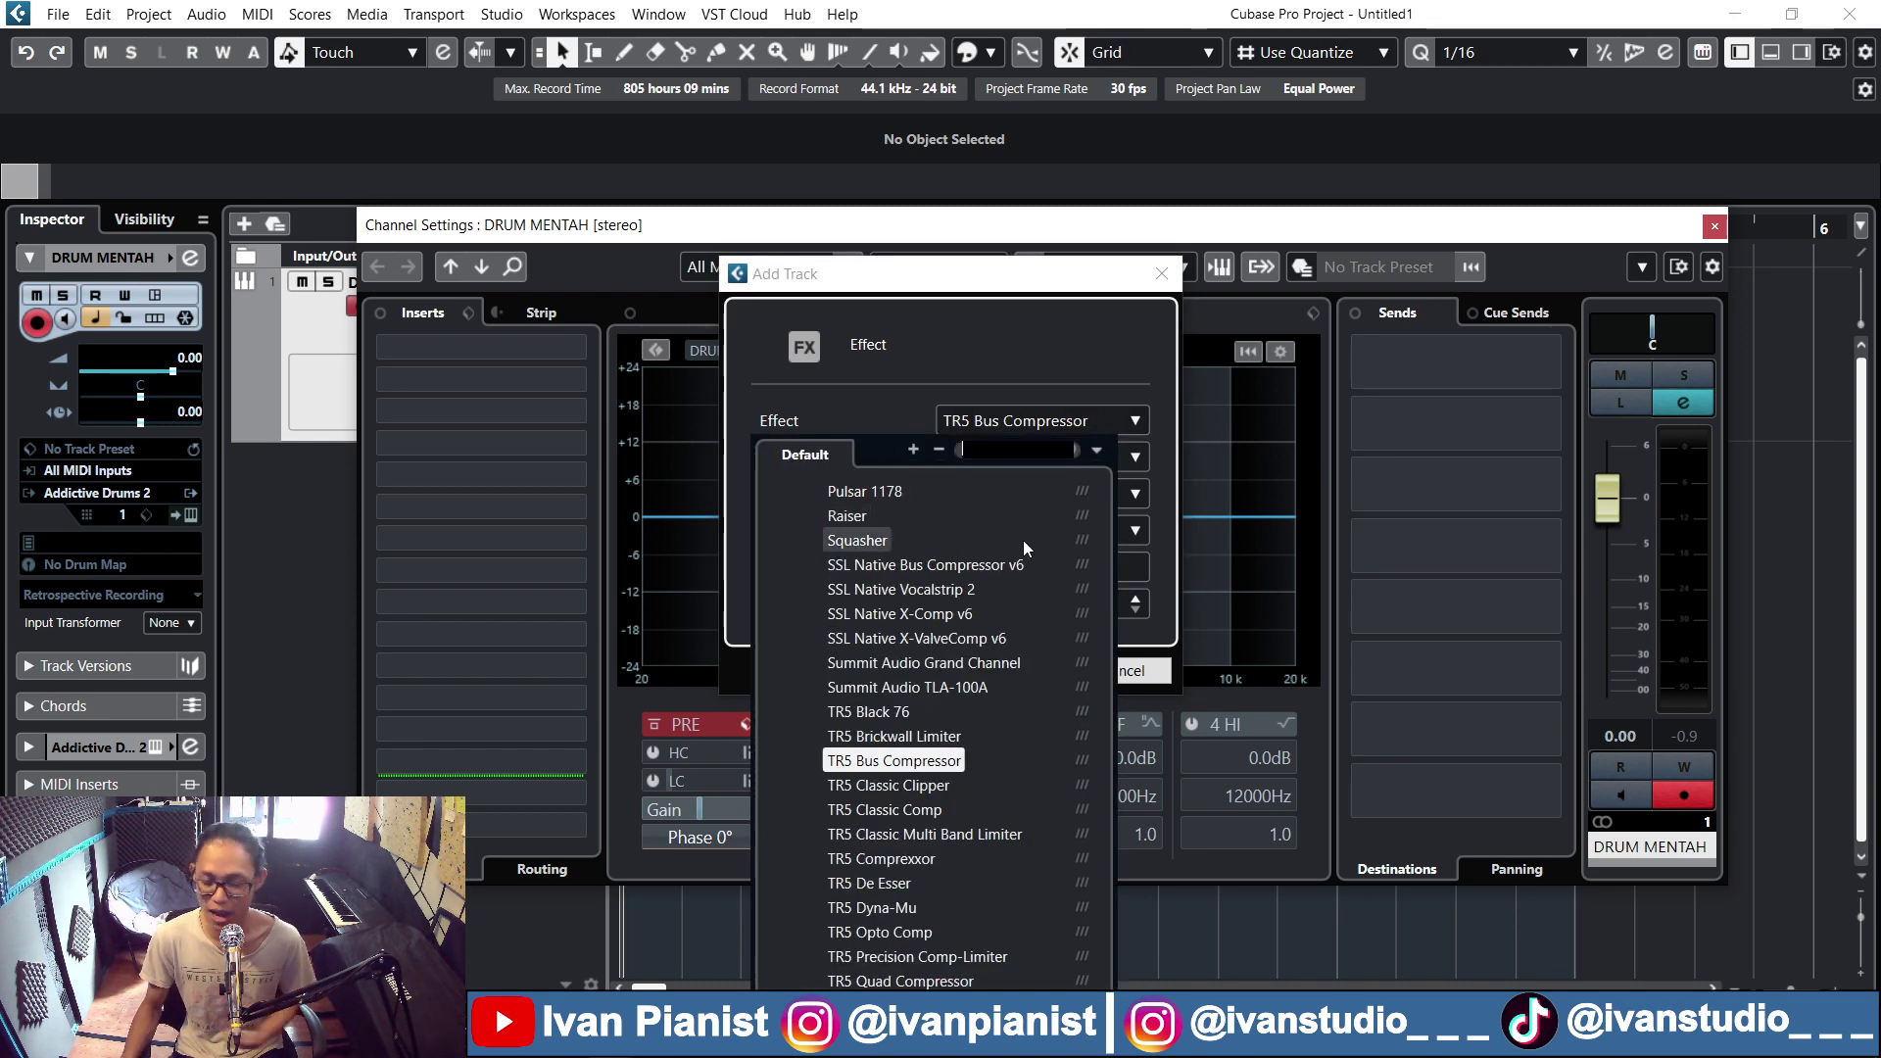
click(932, 762)
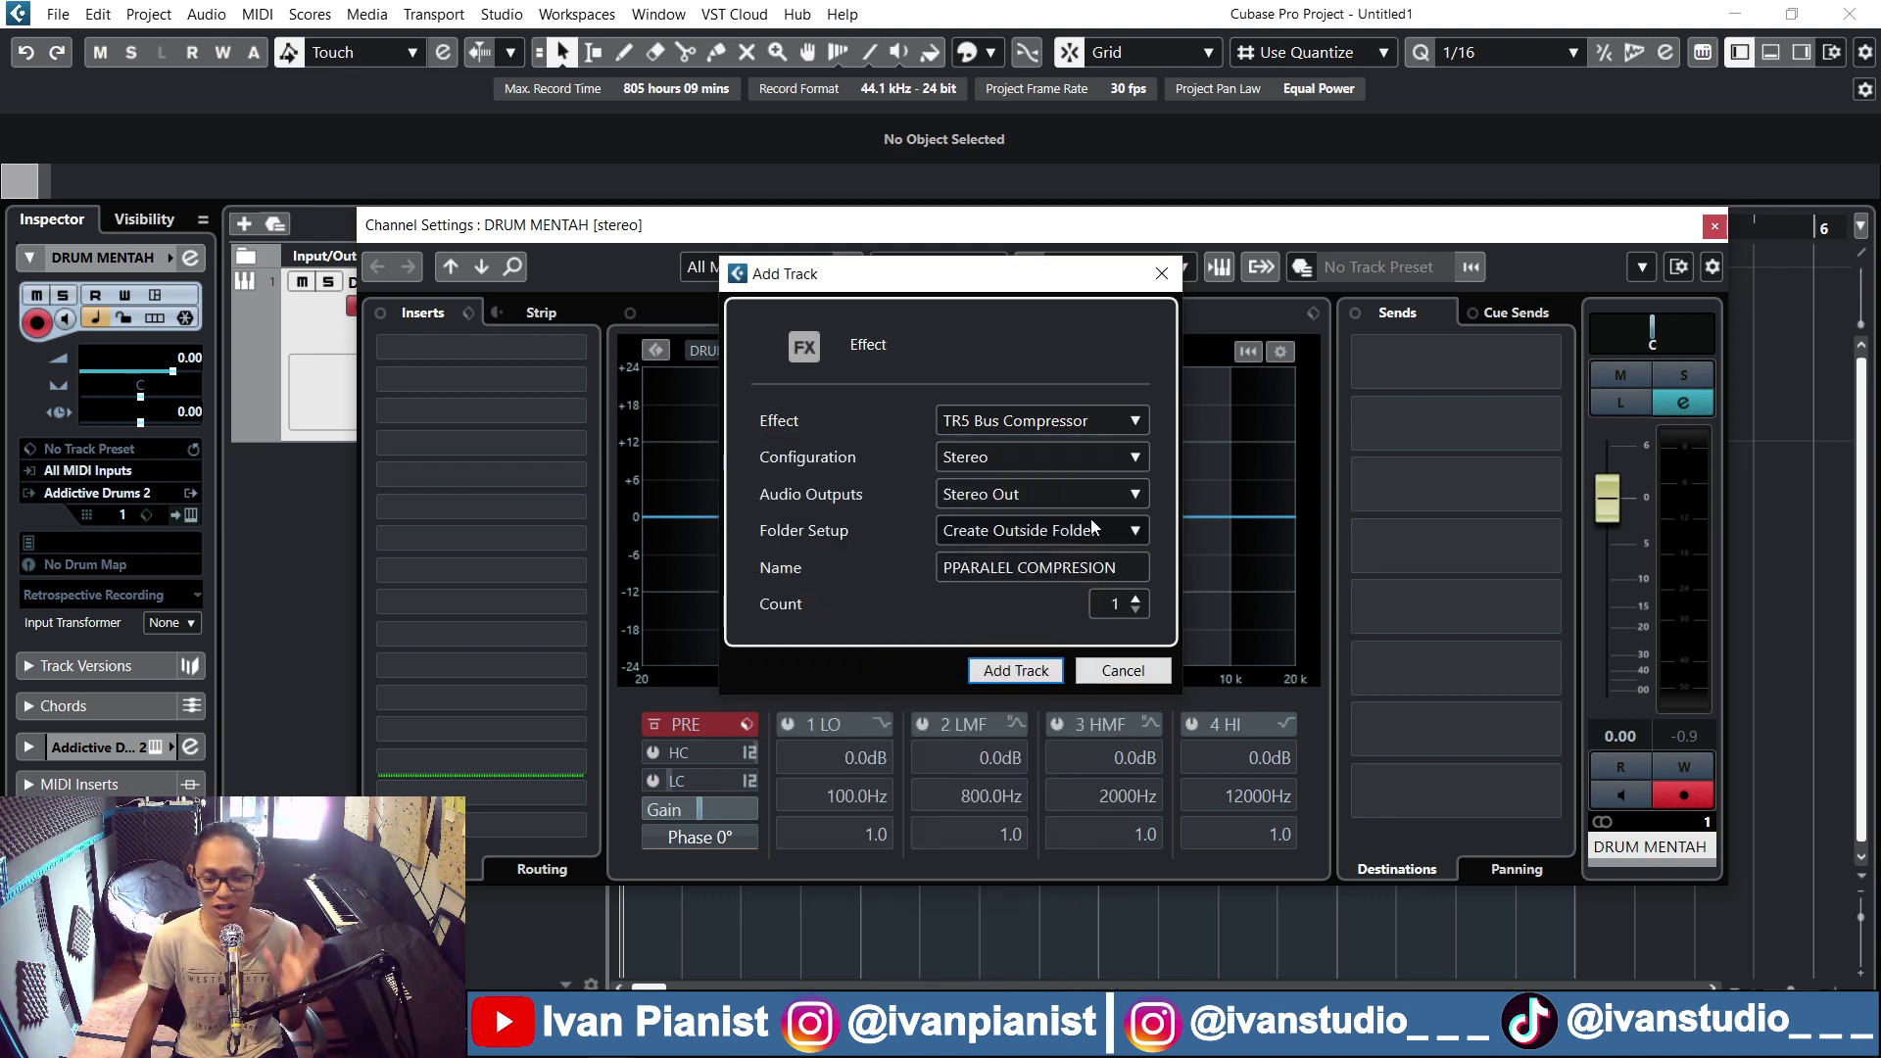
click(1031, 420)
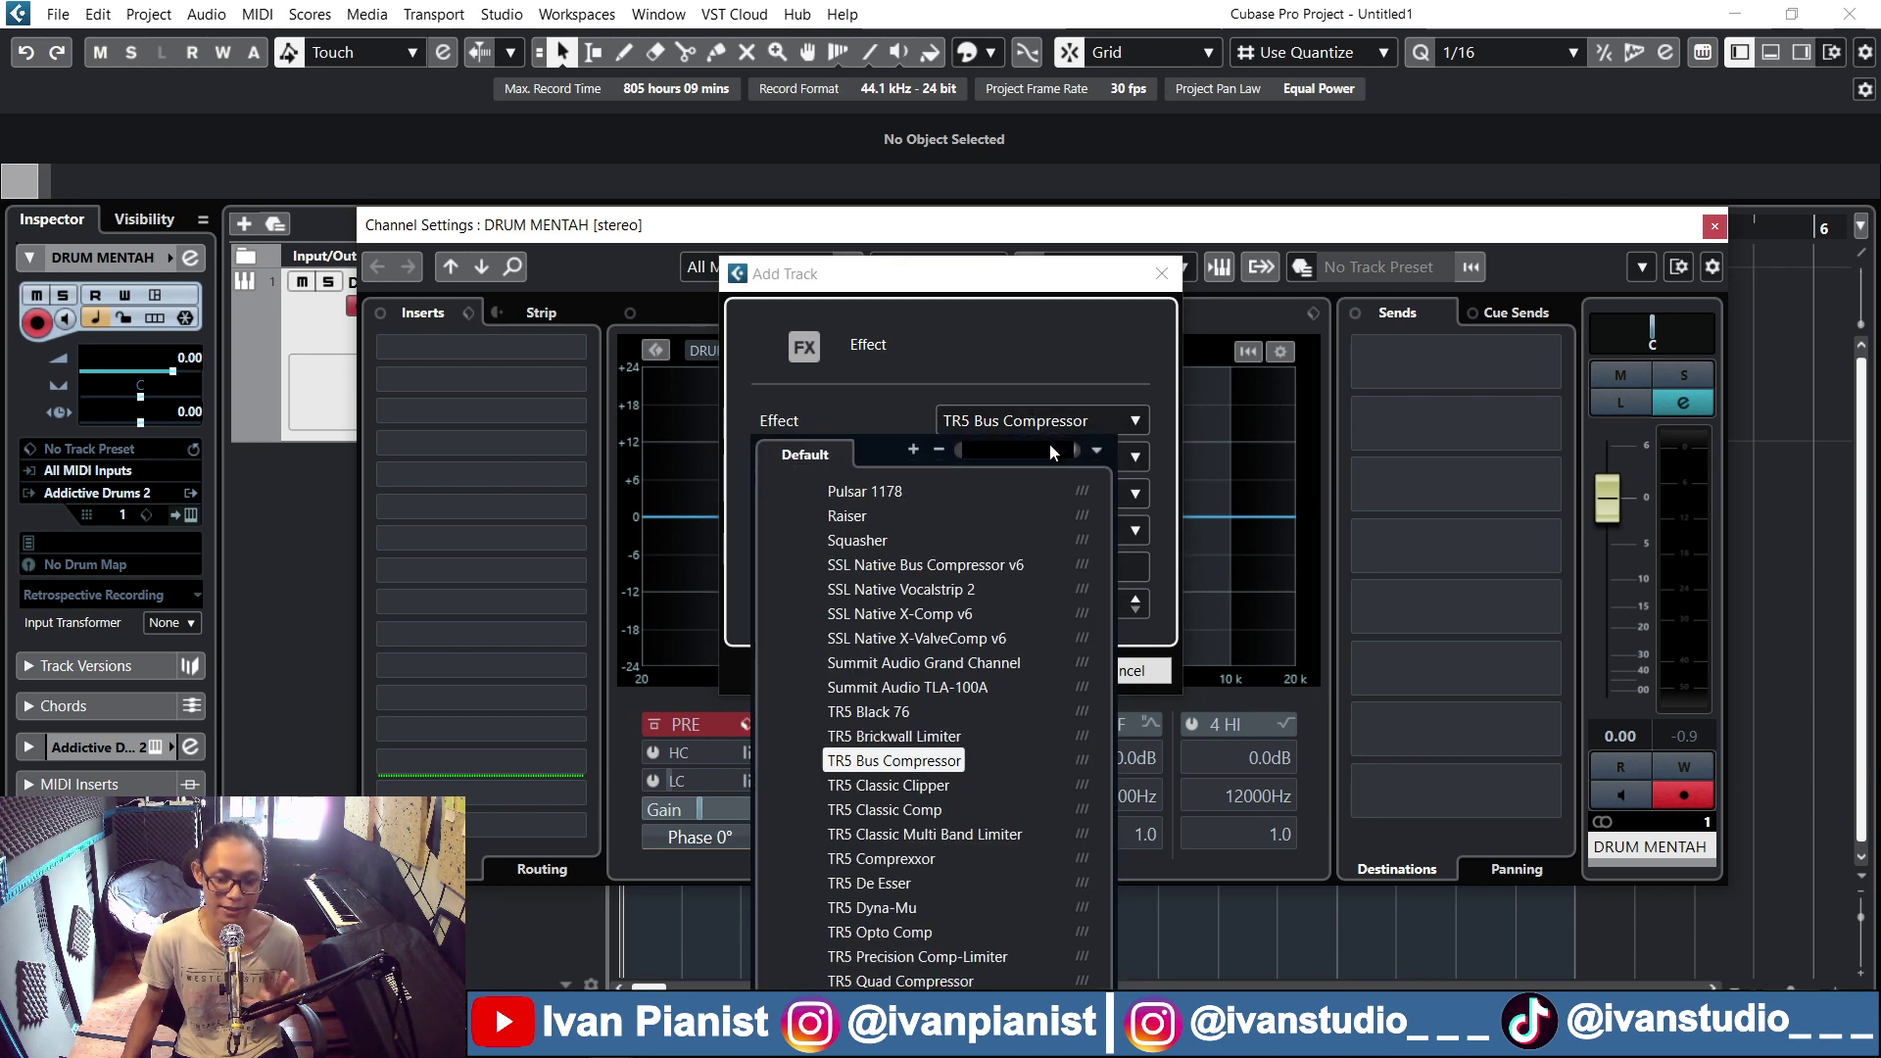
click(896, 711)
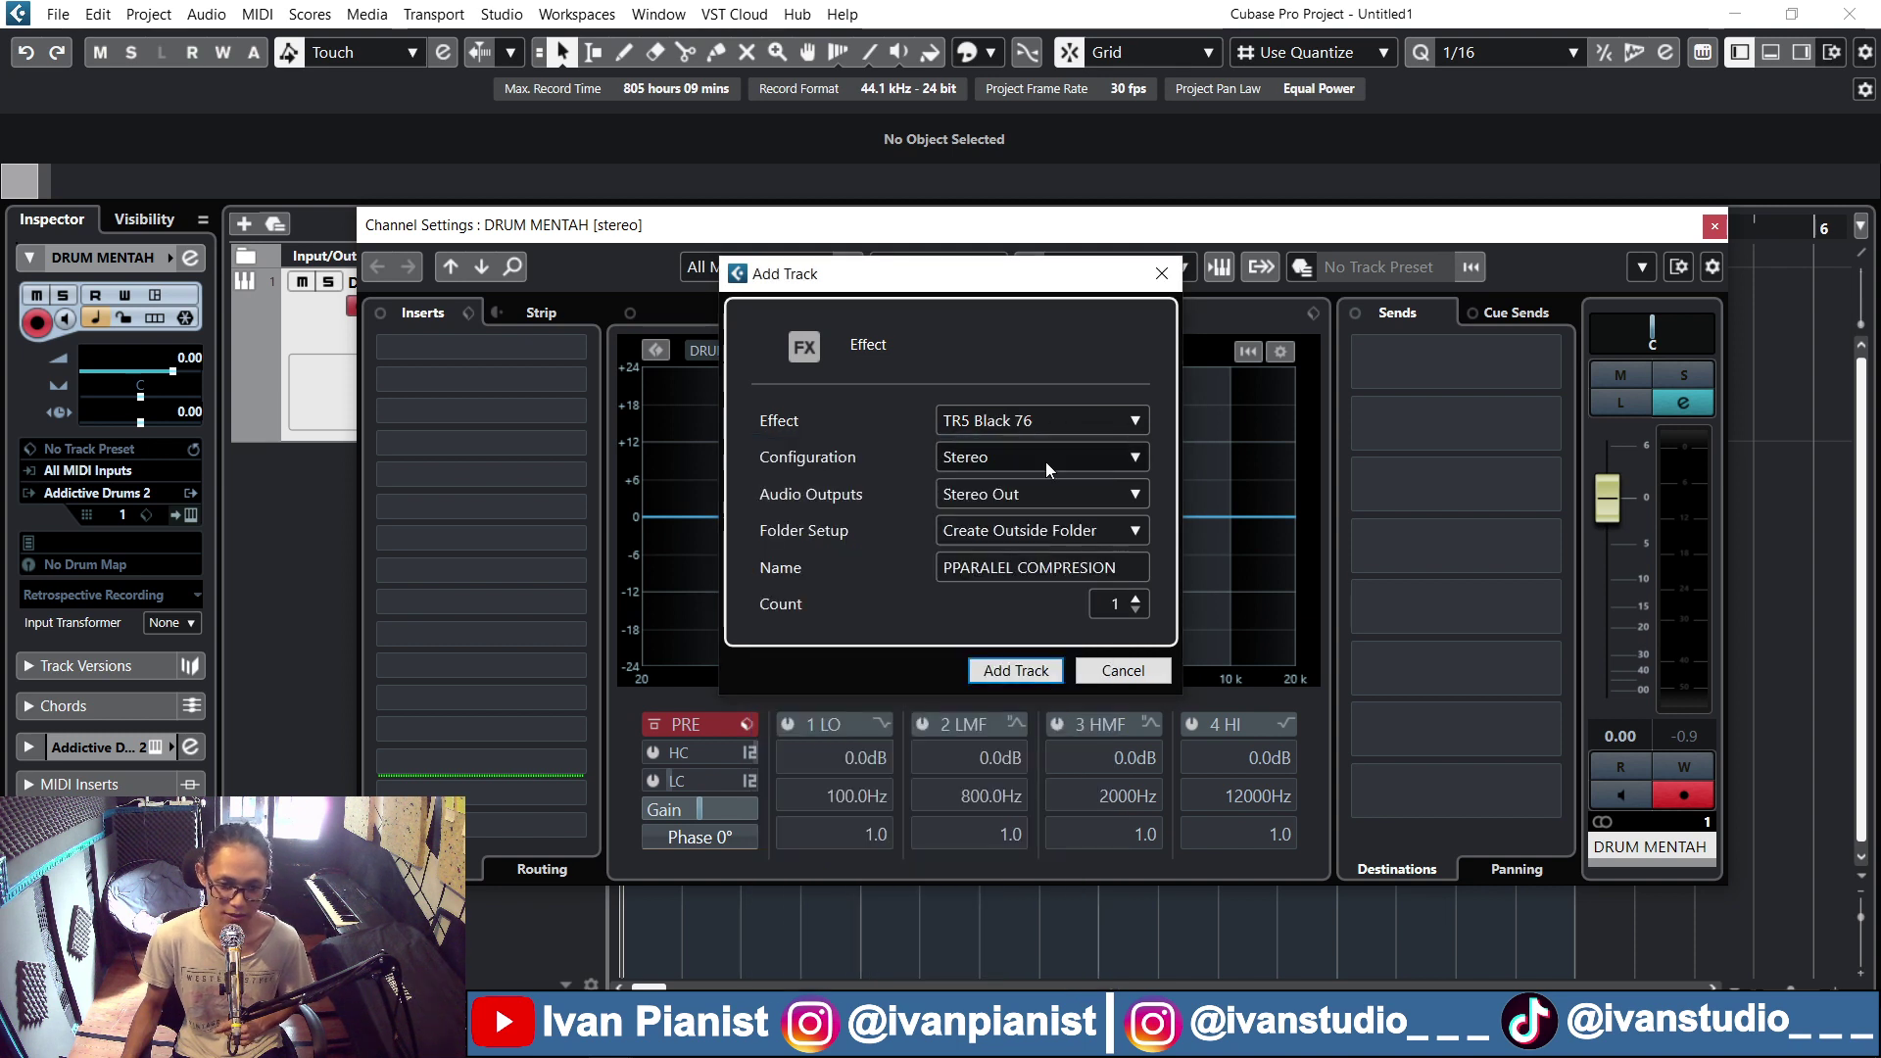
click(1040, 671)
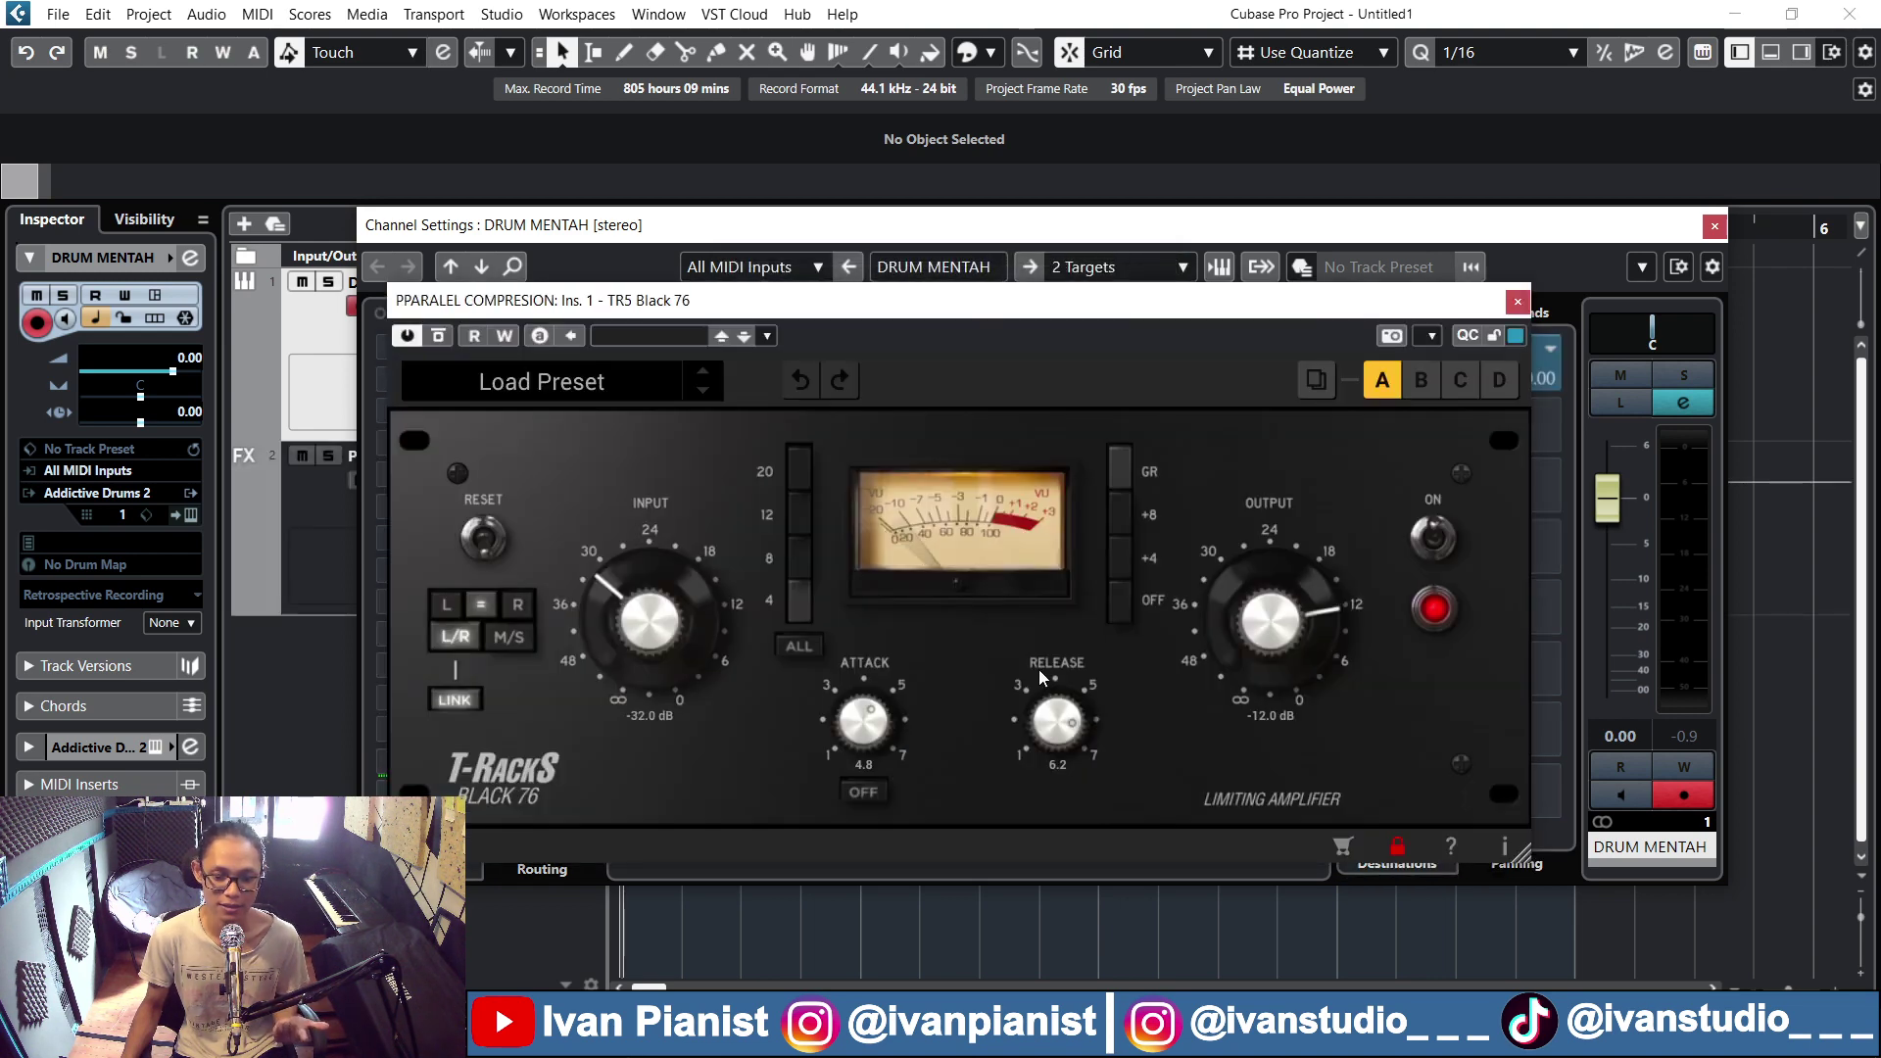
click(1715, 228)
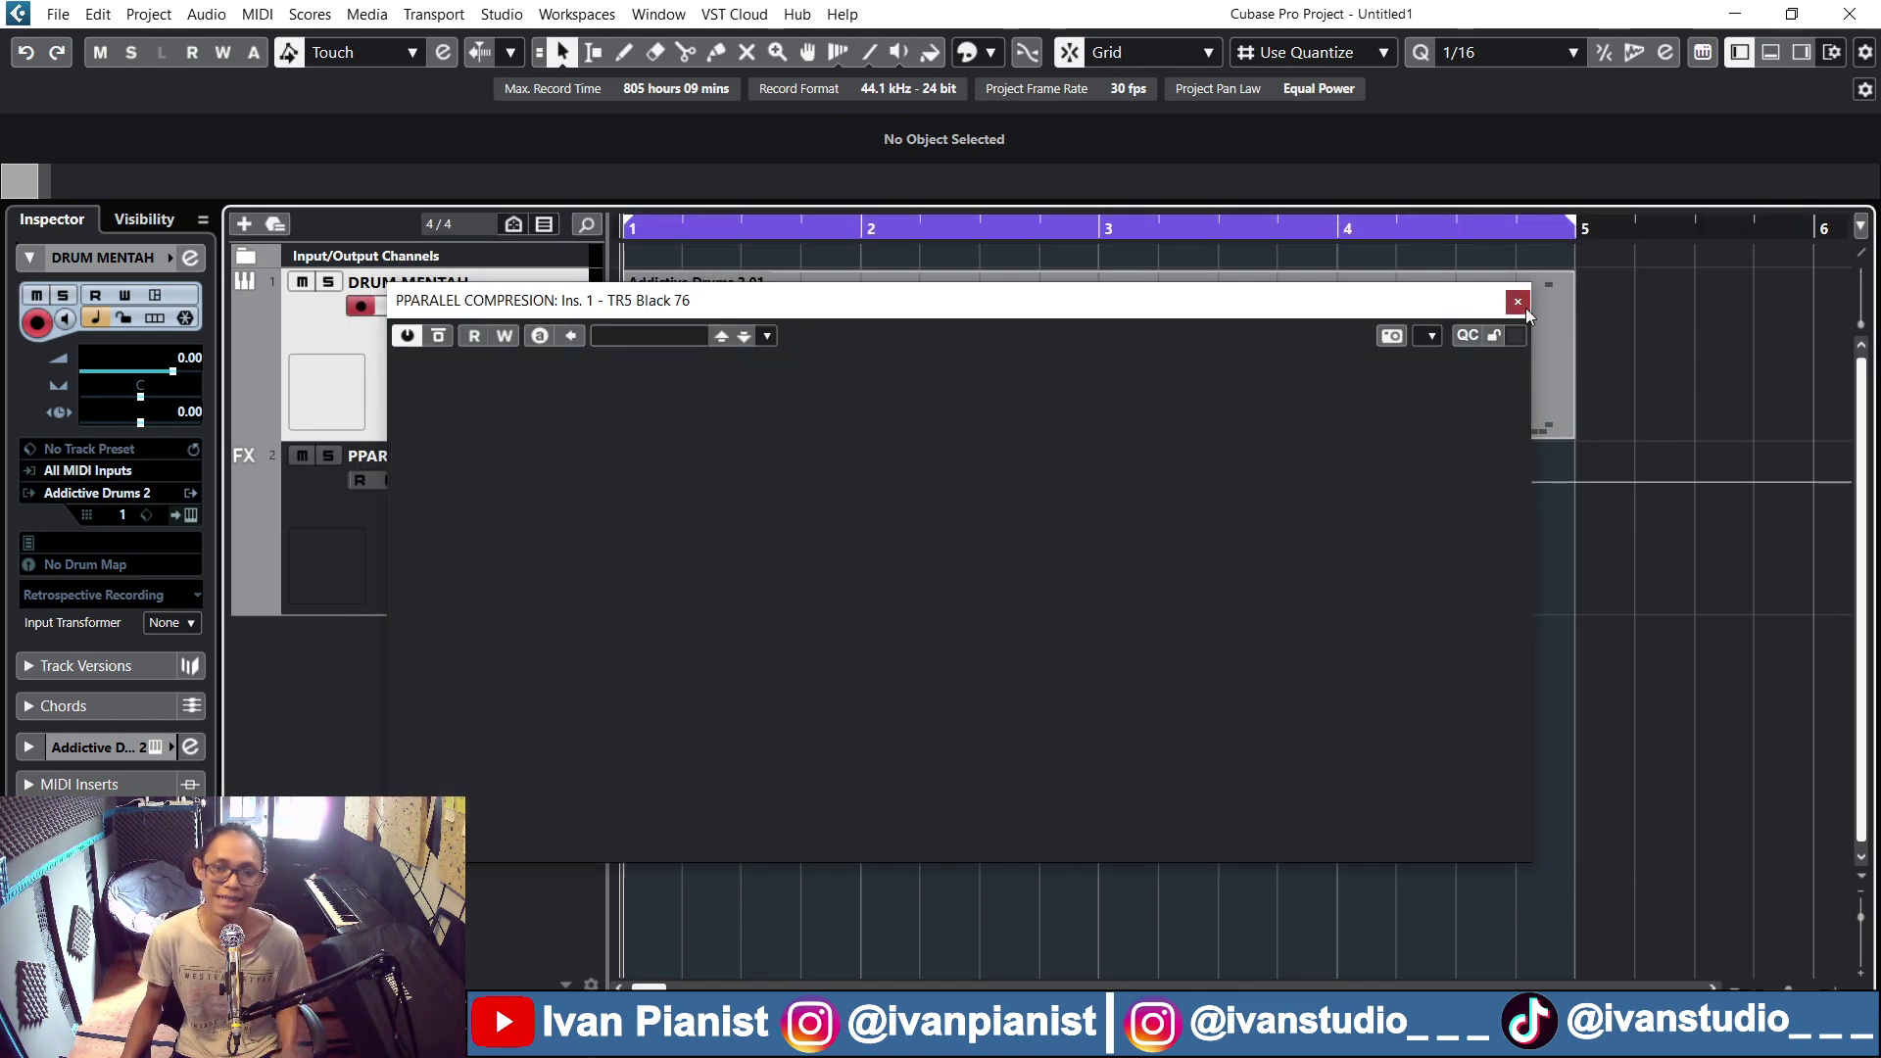
click(1517, 302)
Toggle the mute of the PPARALEL COMPRESION track on and off and check its channel settings
click(303, 453)
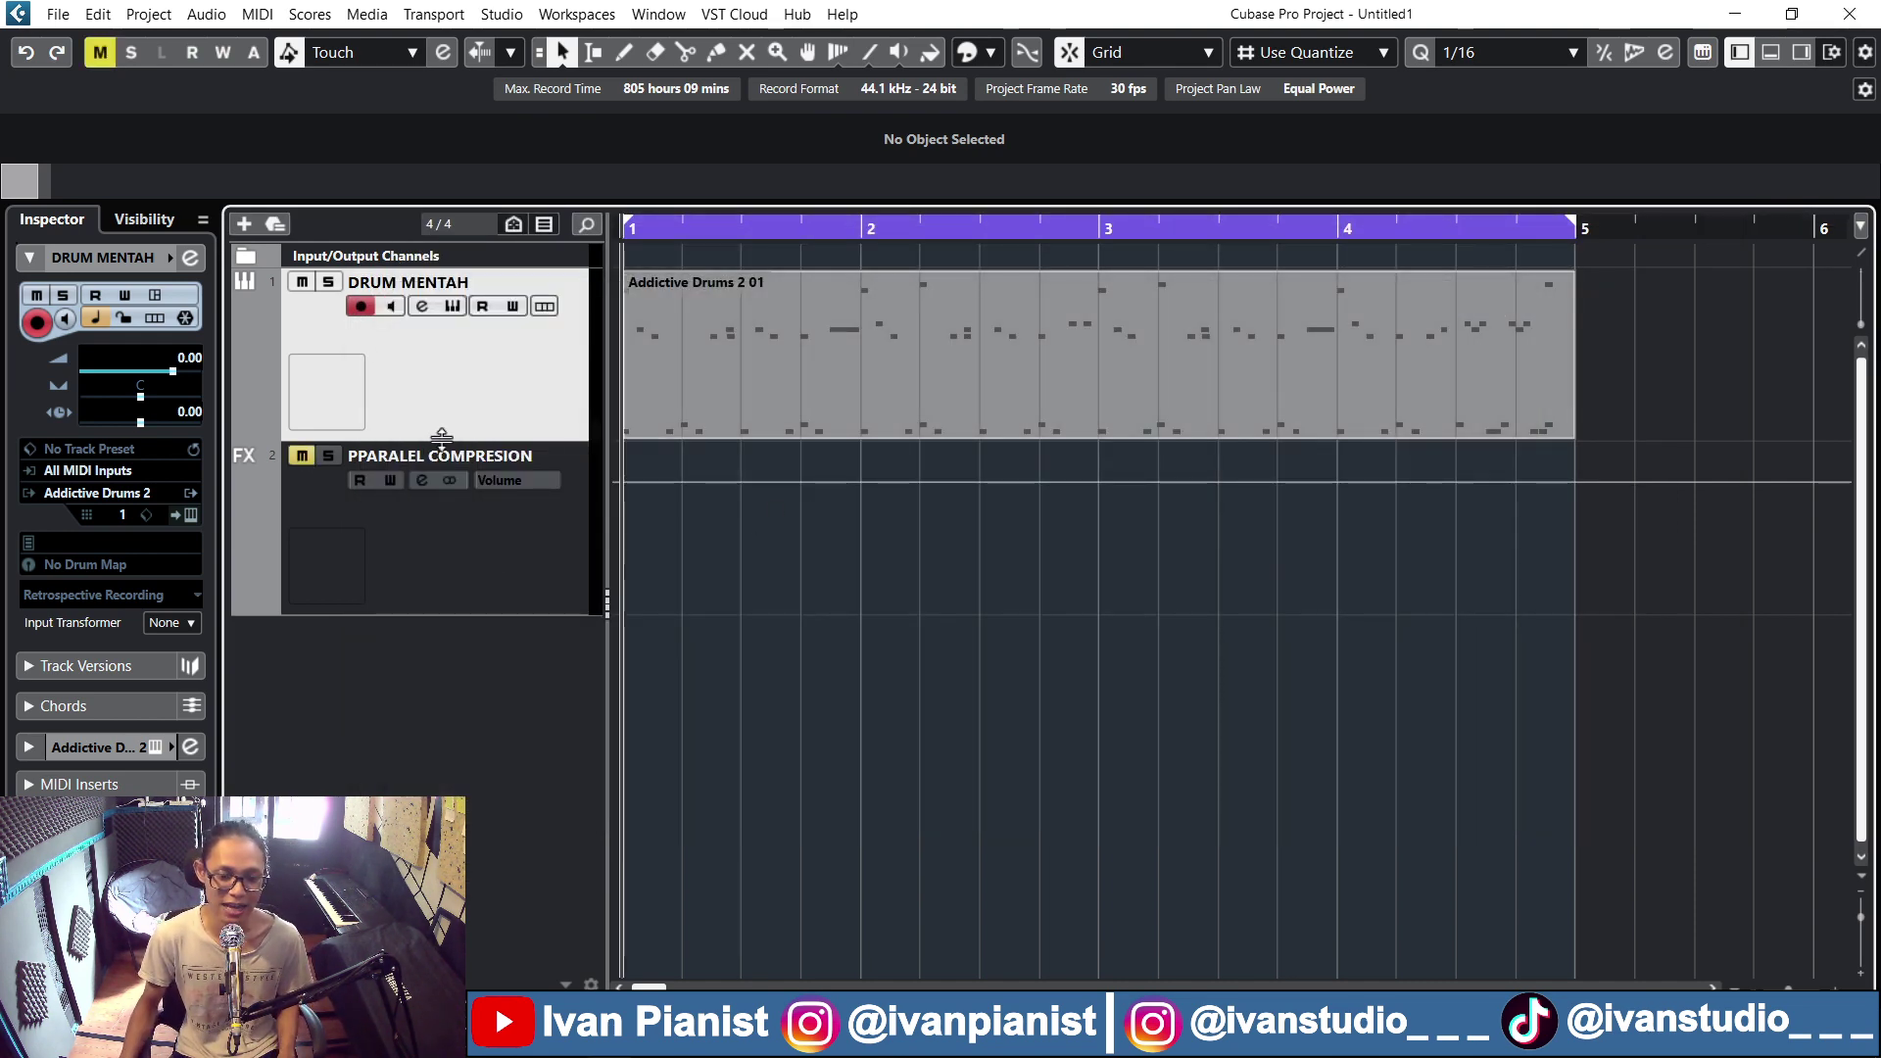
click(301, 456)
click(416, 480)
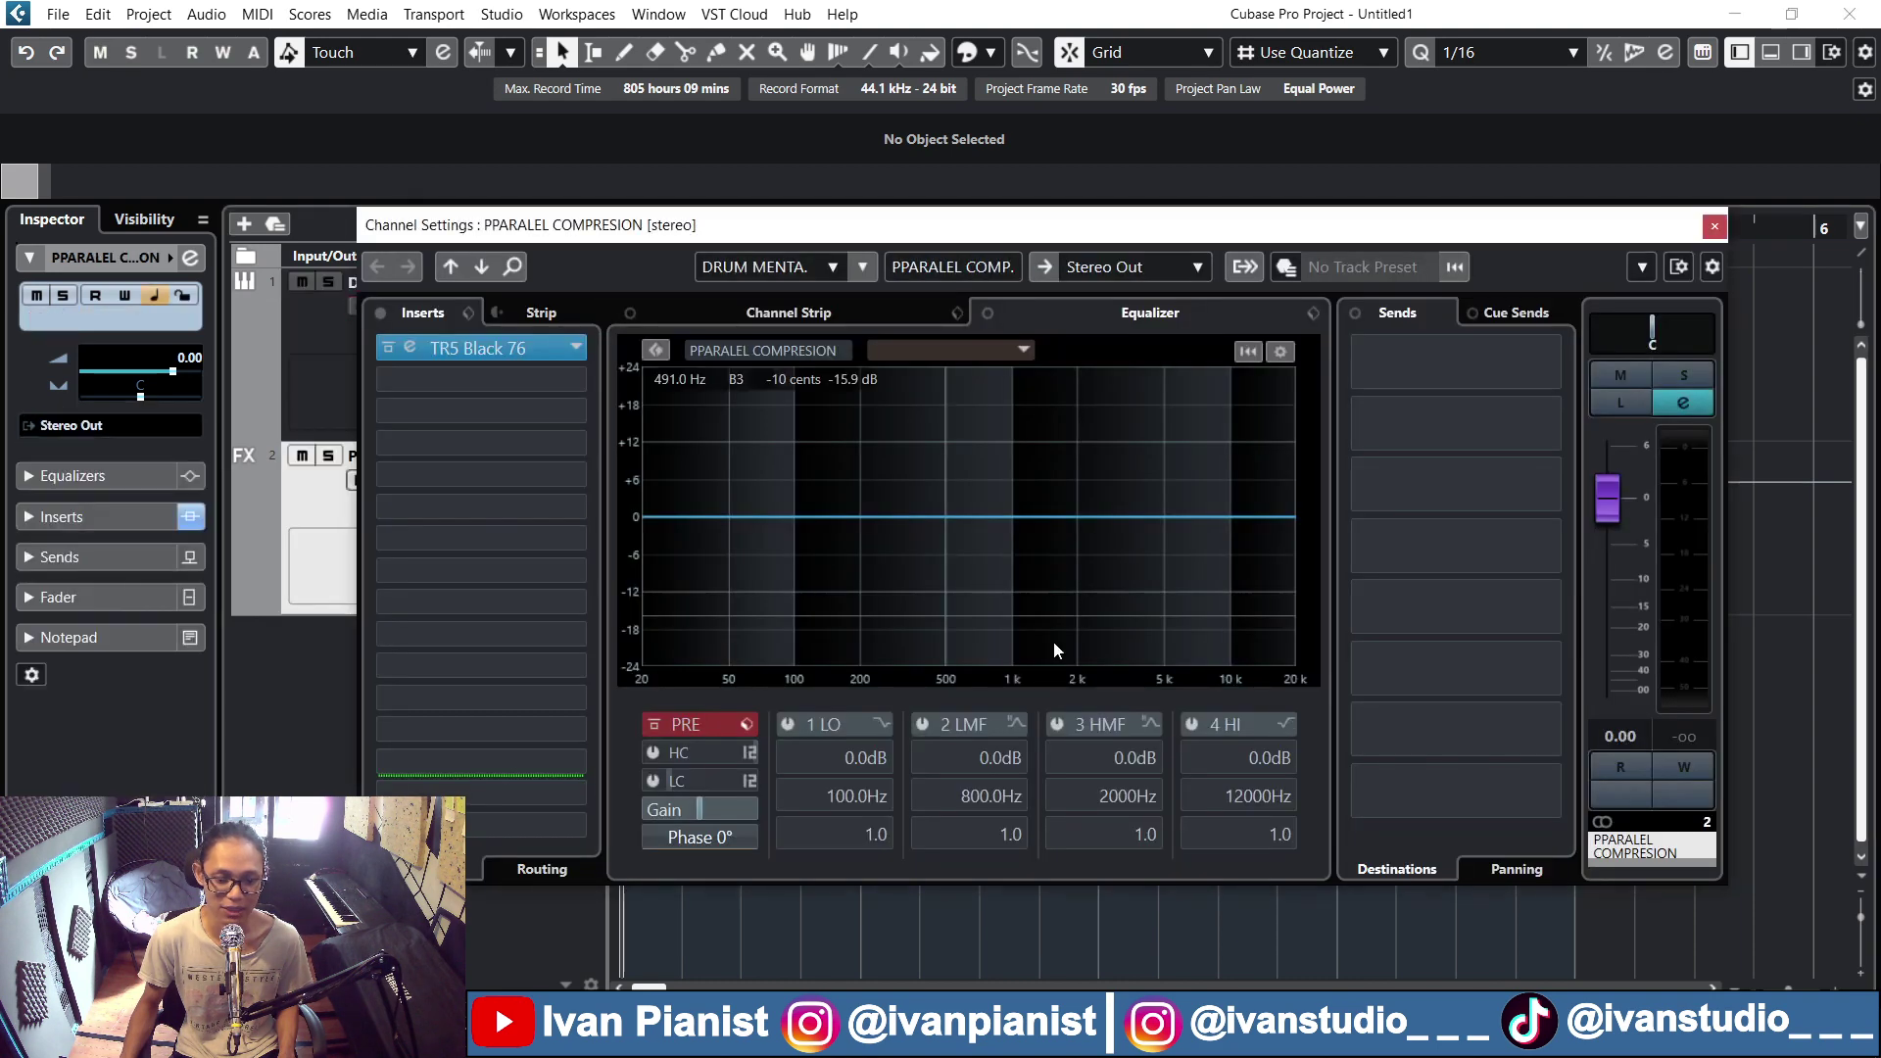
click(1713, 218)
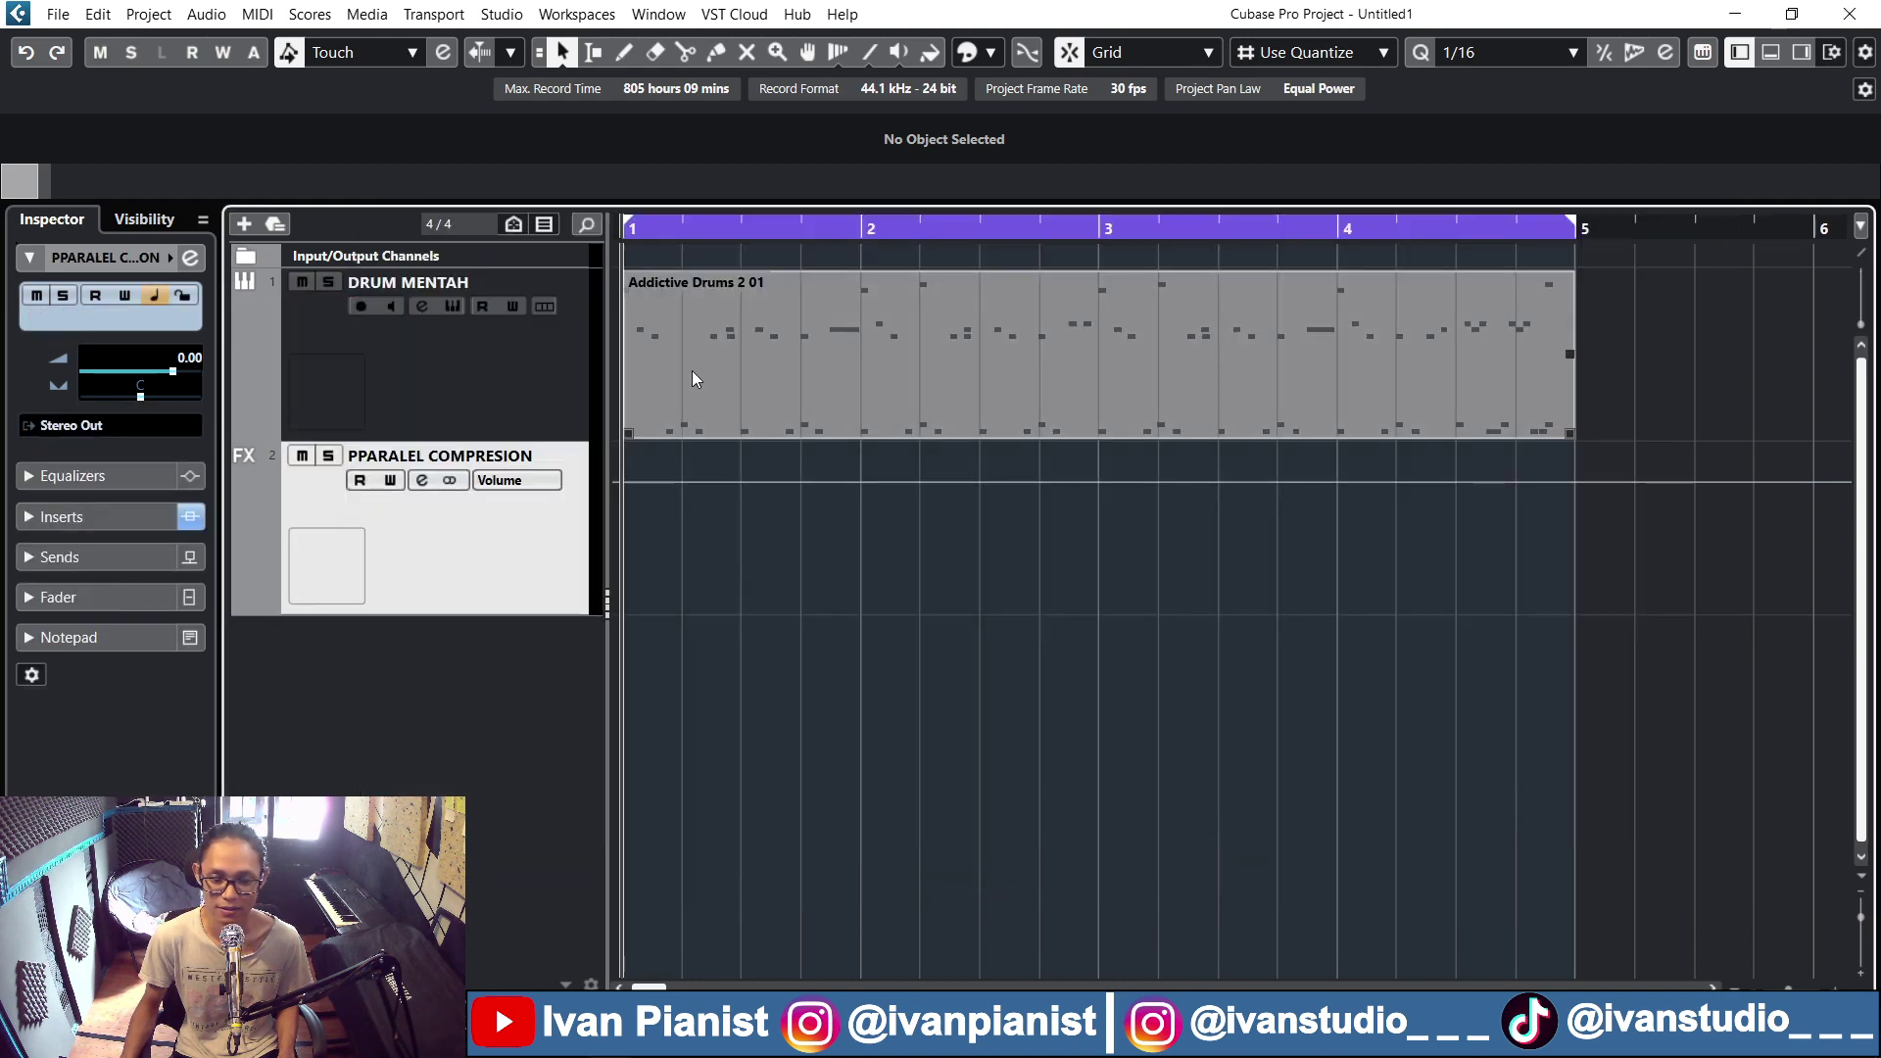
Listen to the drum loop with the PPARALEL COMPRESION track muted, and unmute the track
click(293, 456)
key(space)
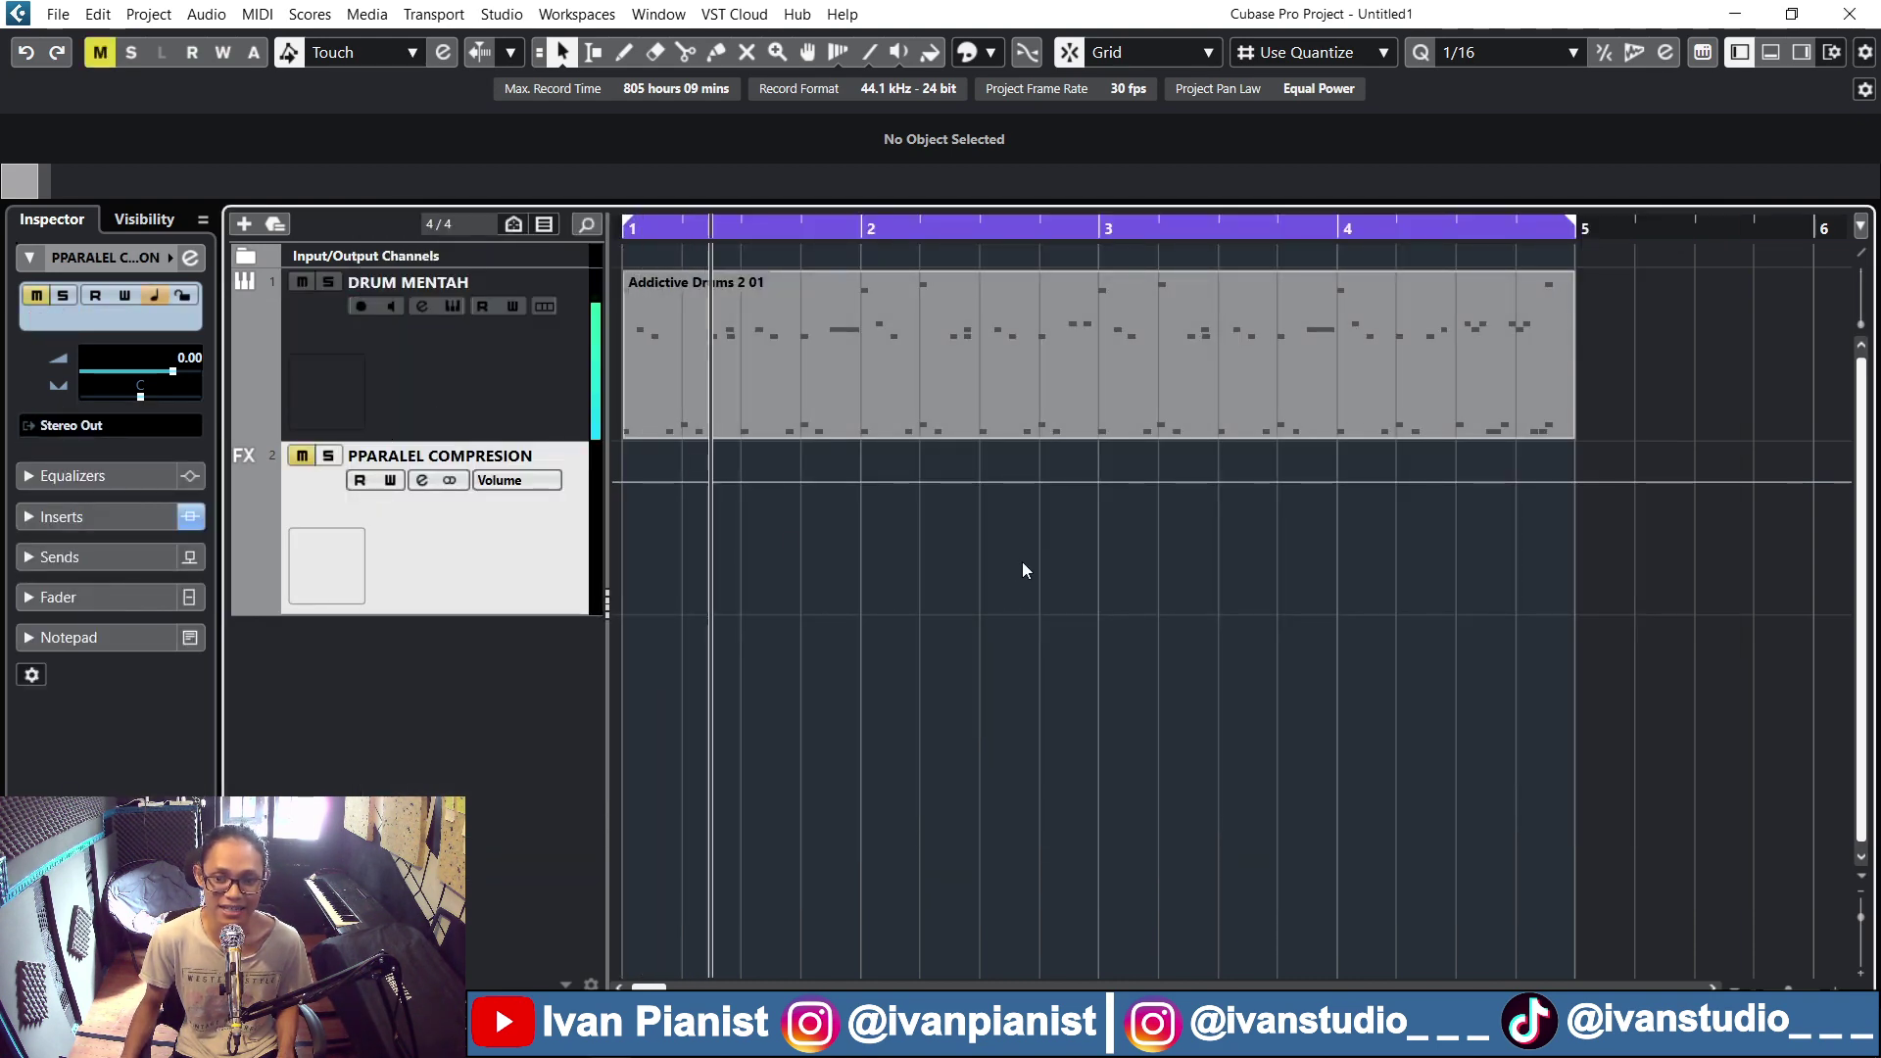
key(space)
click(301, 456)
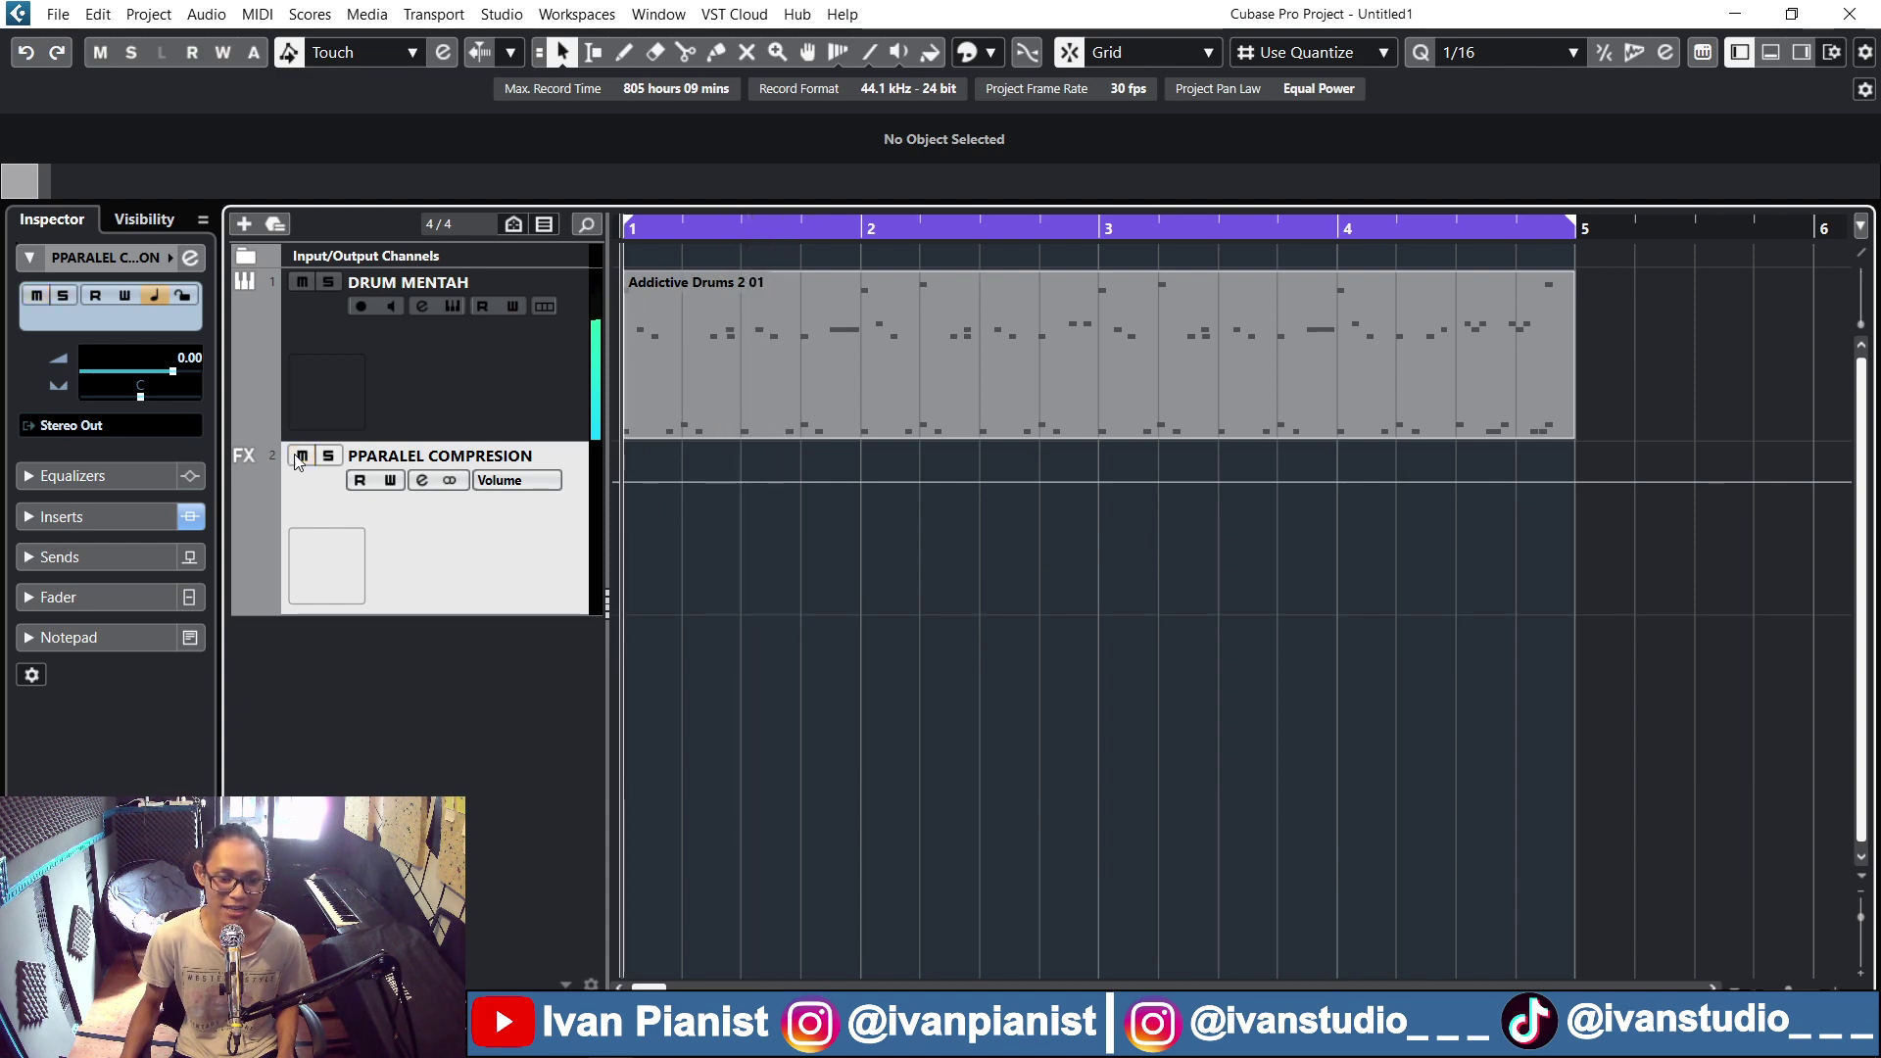
Inspect the TR5 Black 76 compressor's controls on the PPARALEL COMPRESION channel, close its windows, and select the DRUM MENTAH track
click(423, 480)
click(412, 346)
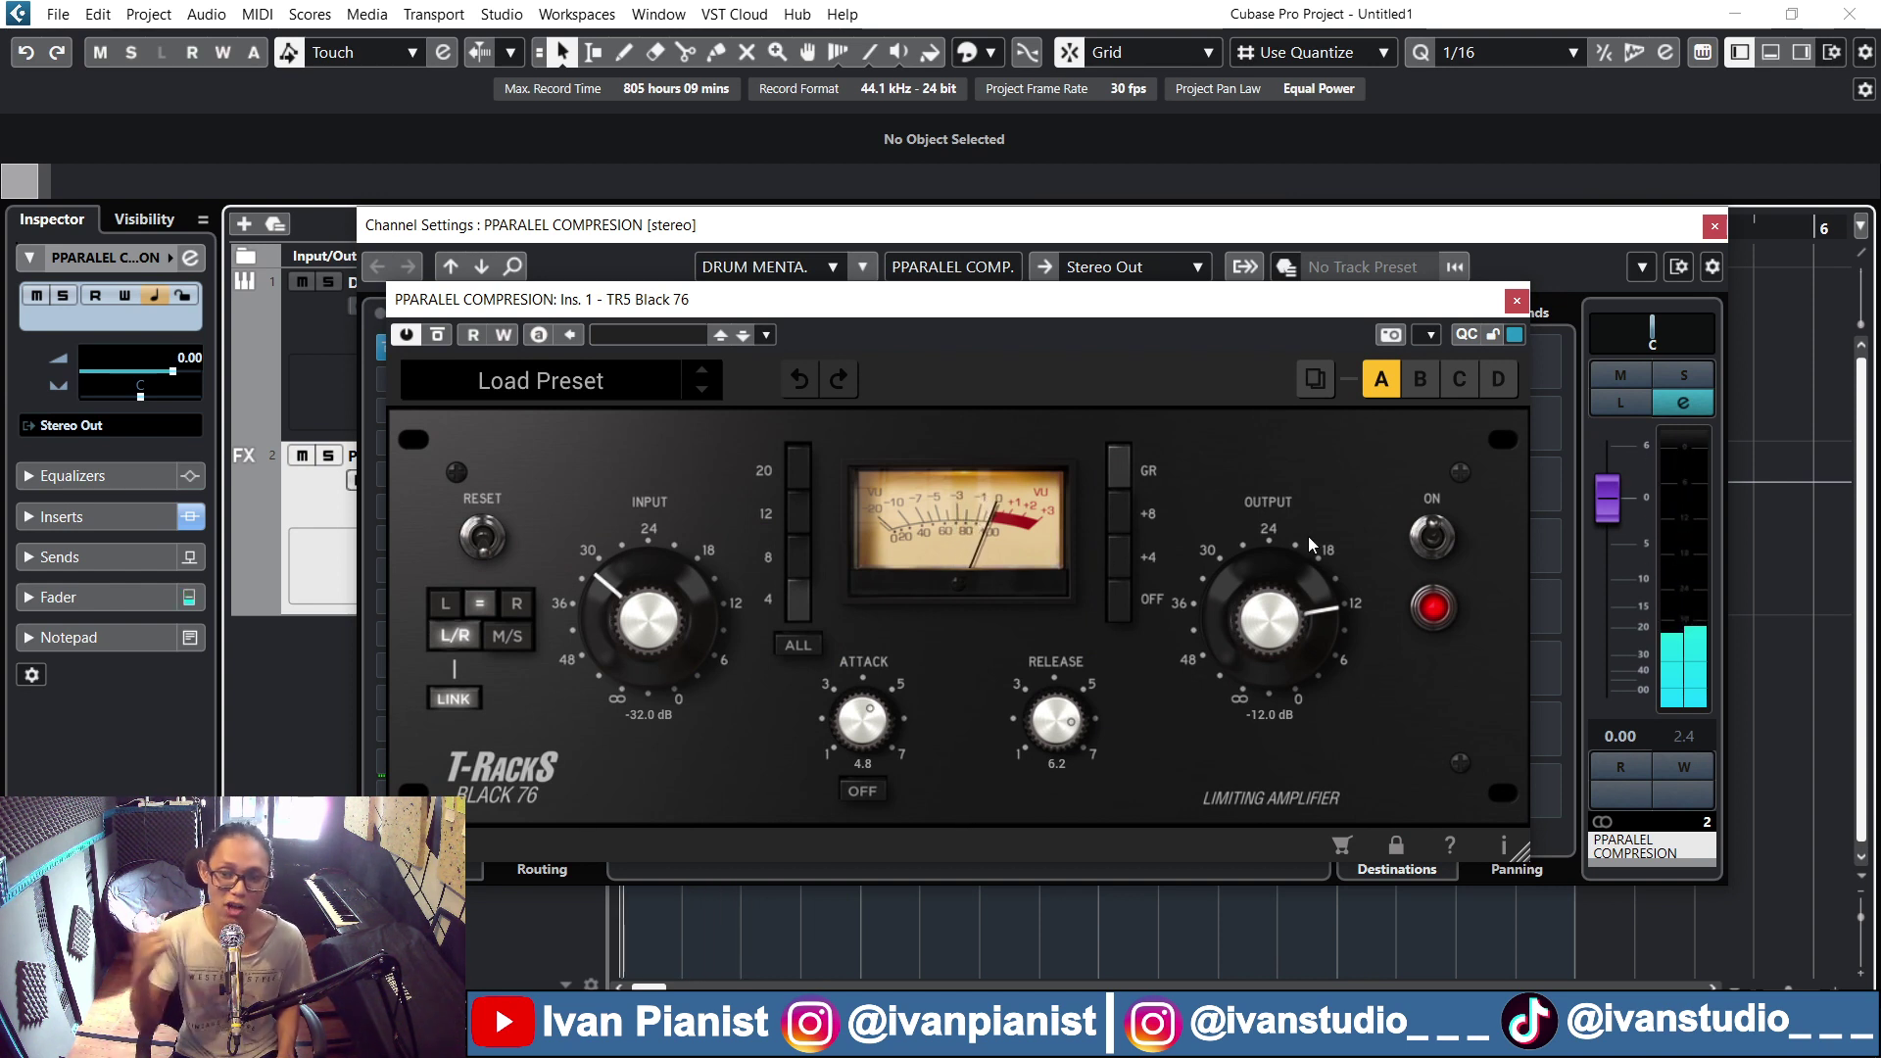
click(1516, 301)
click(1714, 226)
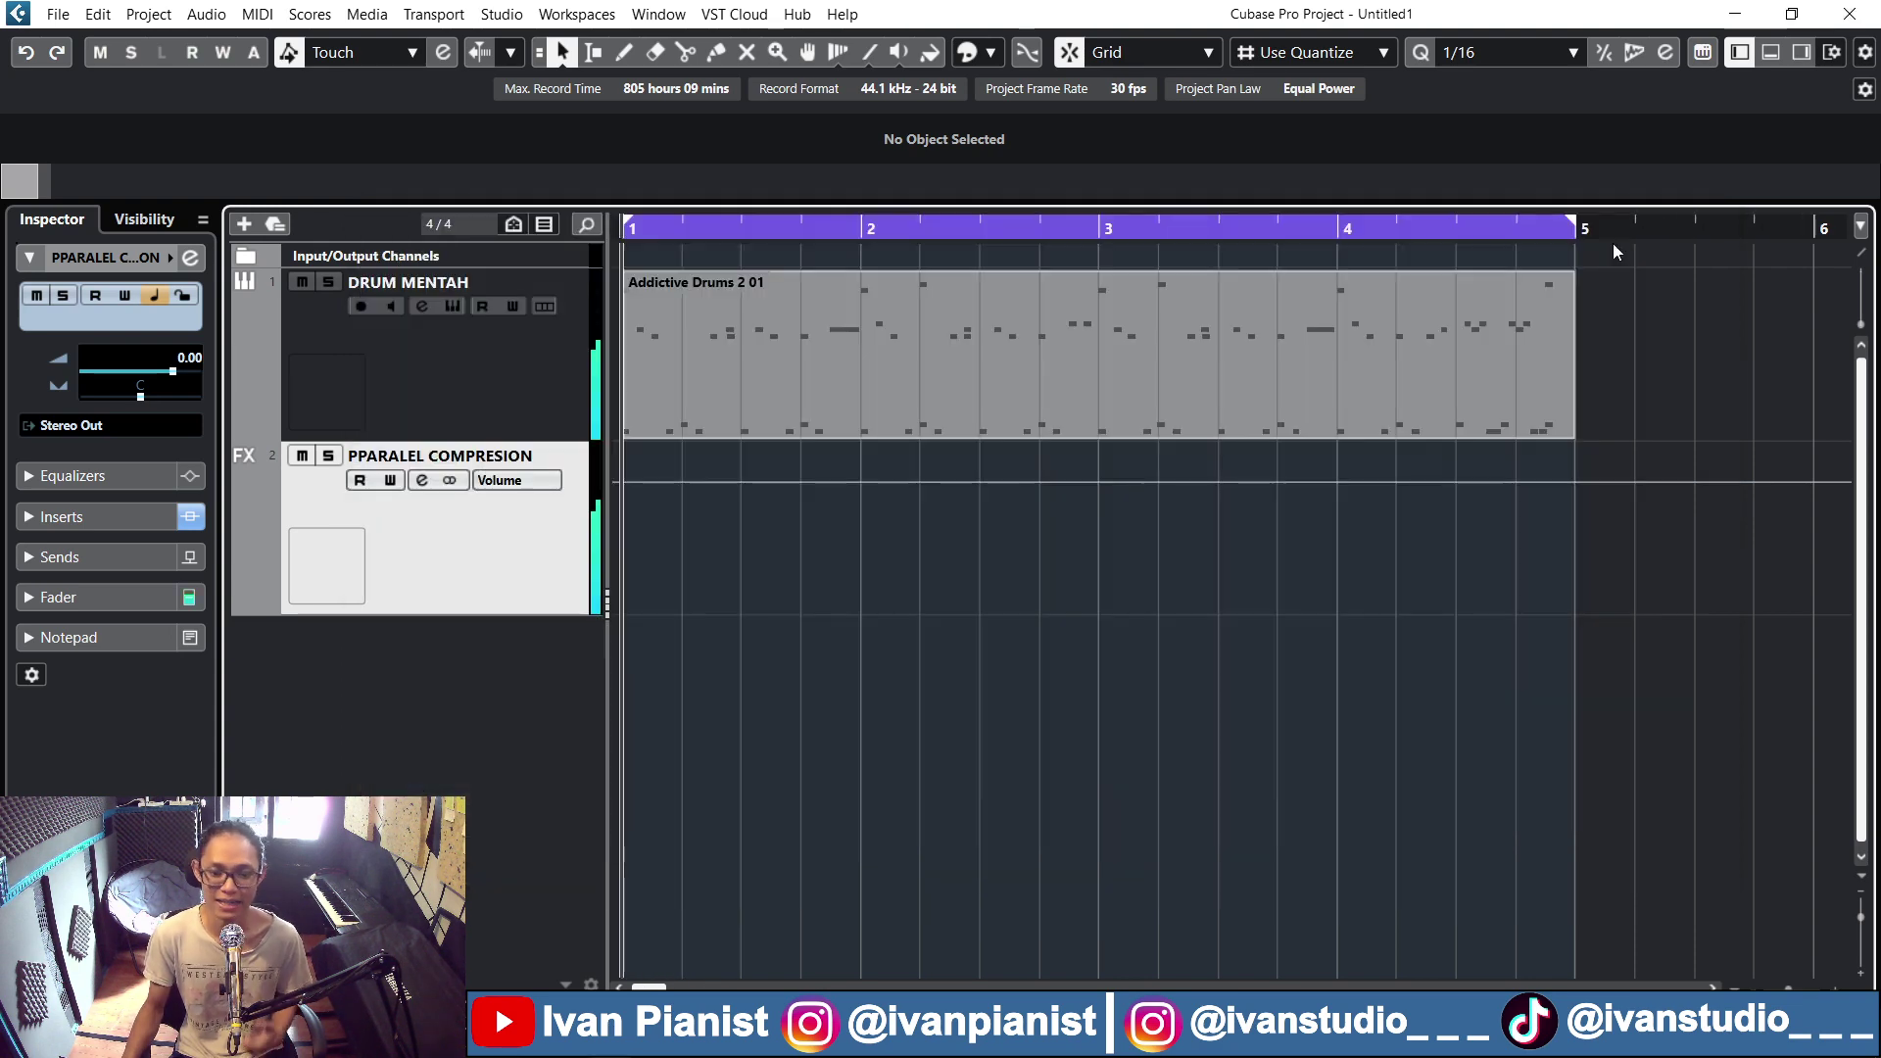
click(502, 396)
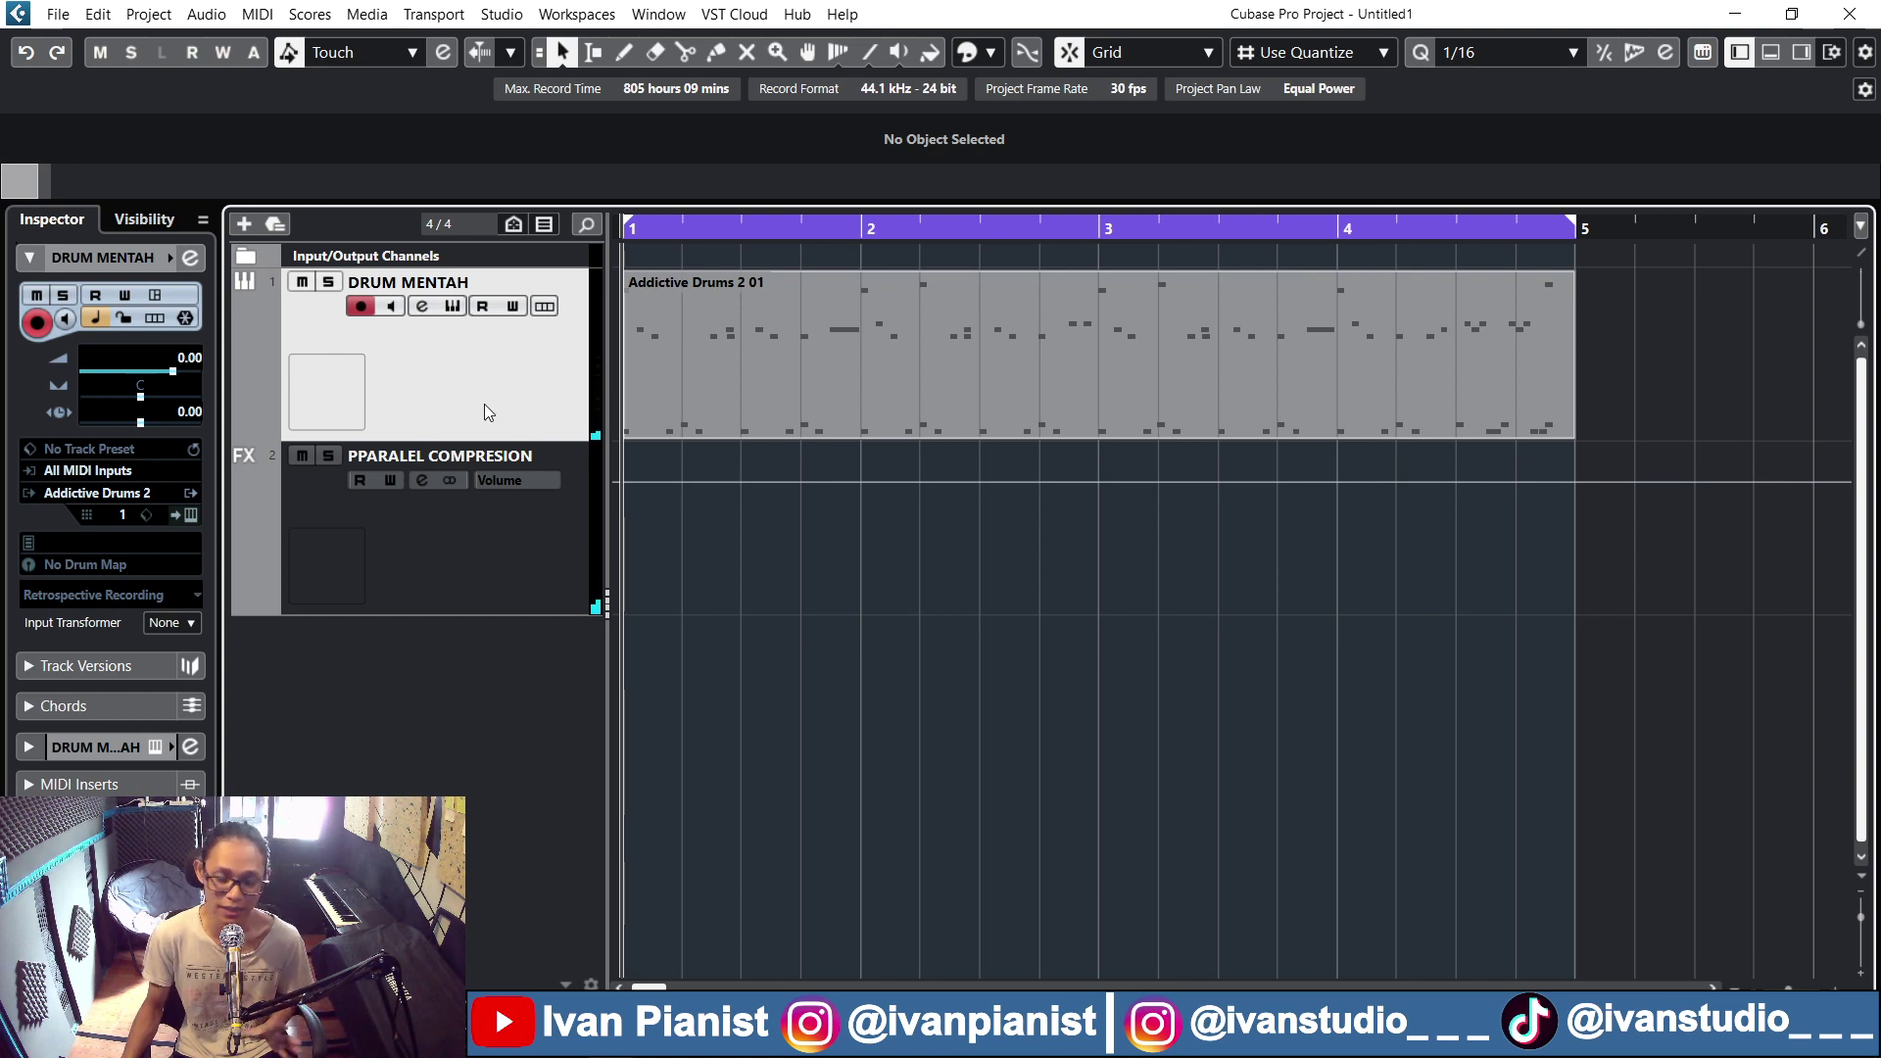
Try lower and higher levels for DRUM MENTAH's send to PPARALEL COMPRESION, and return it to 0.00
click(422, 307)
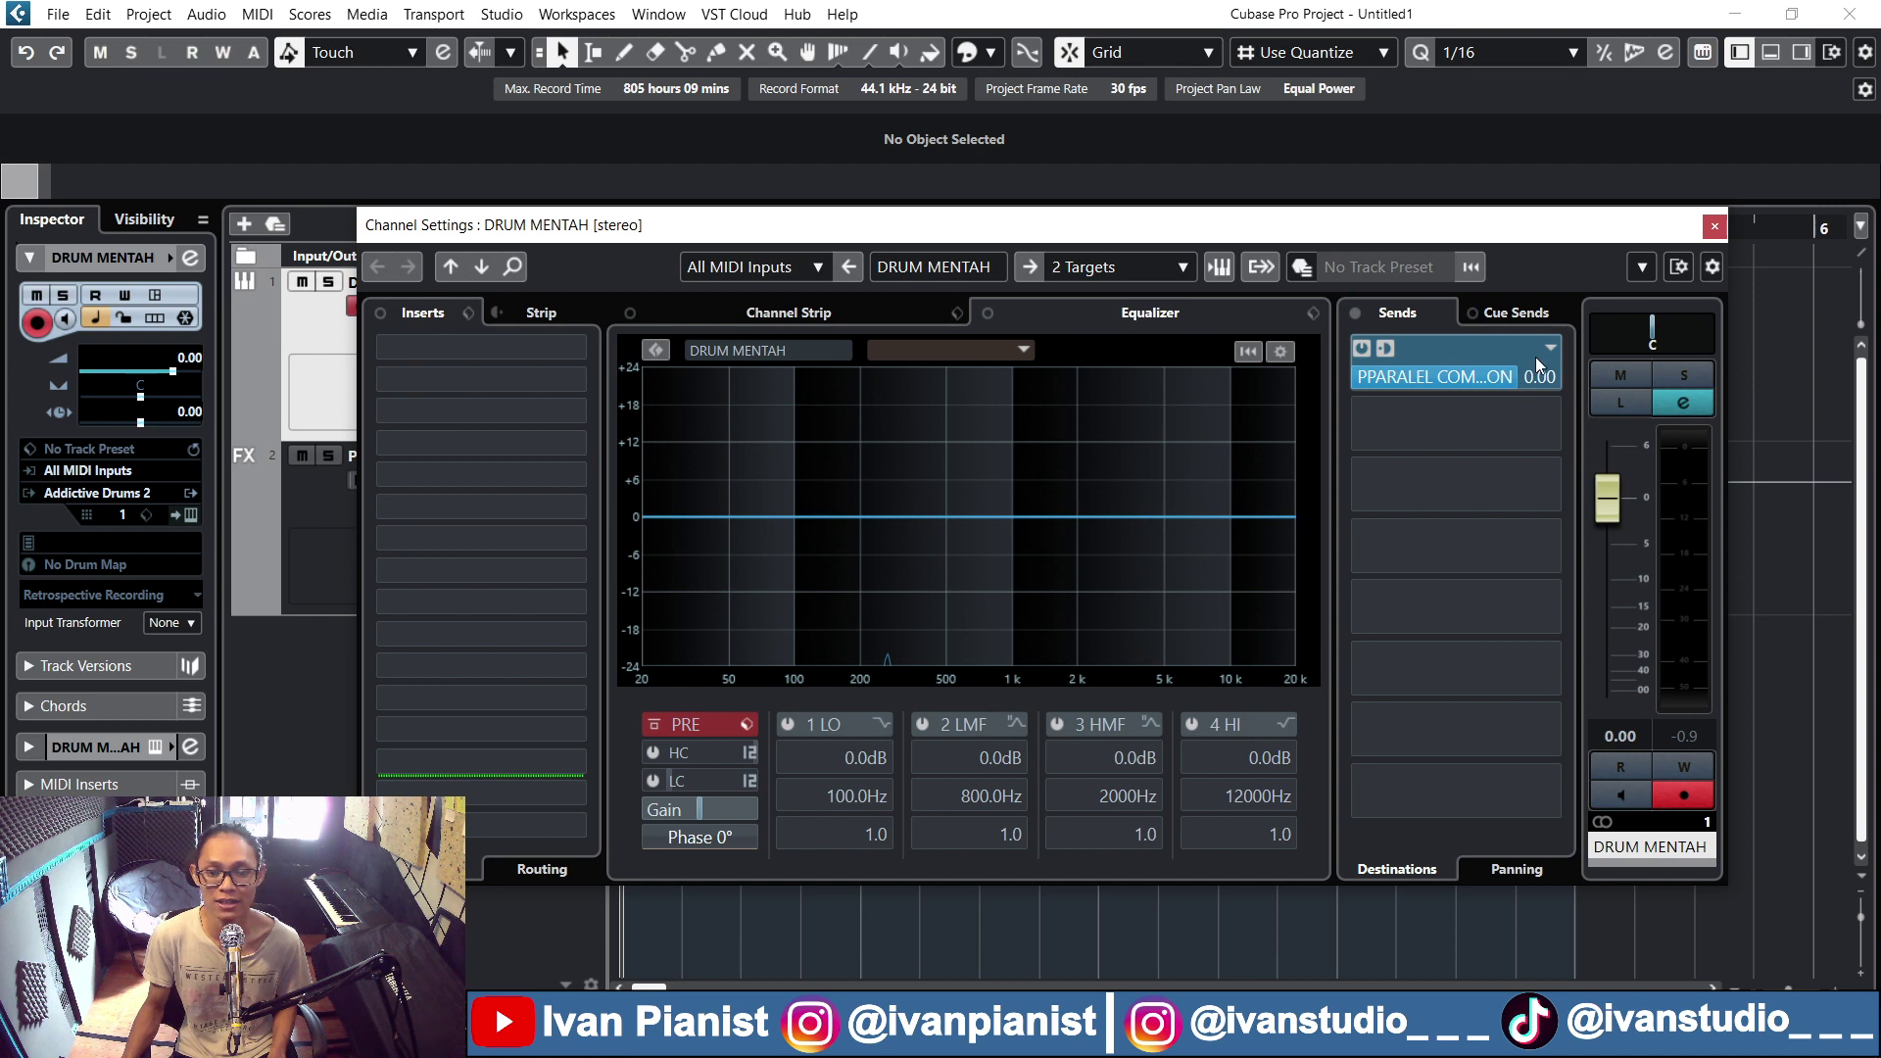
drag(1509, 382, 1396, 415)
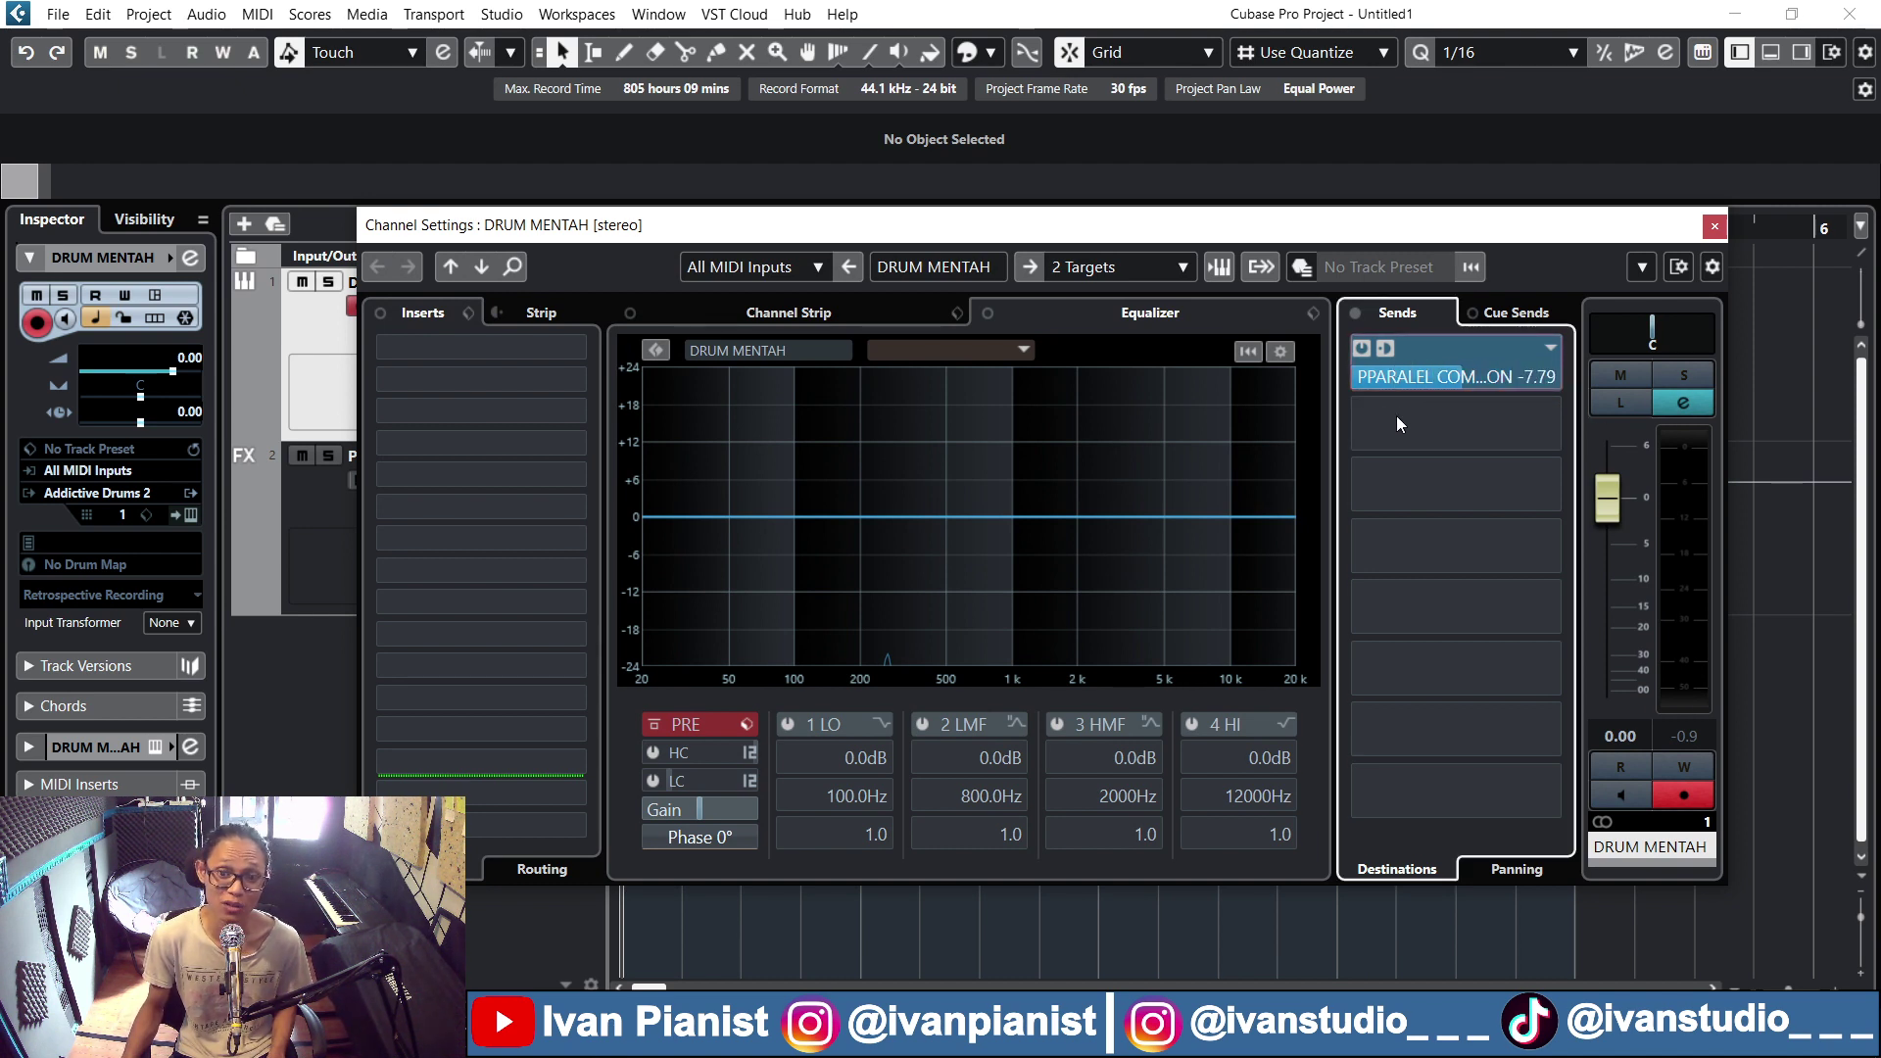
ctrl+click(1528, 380)
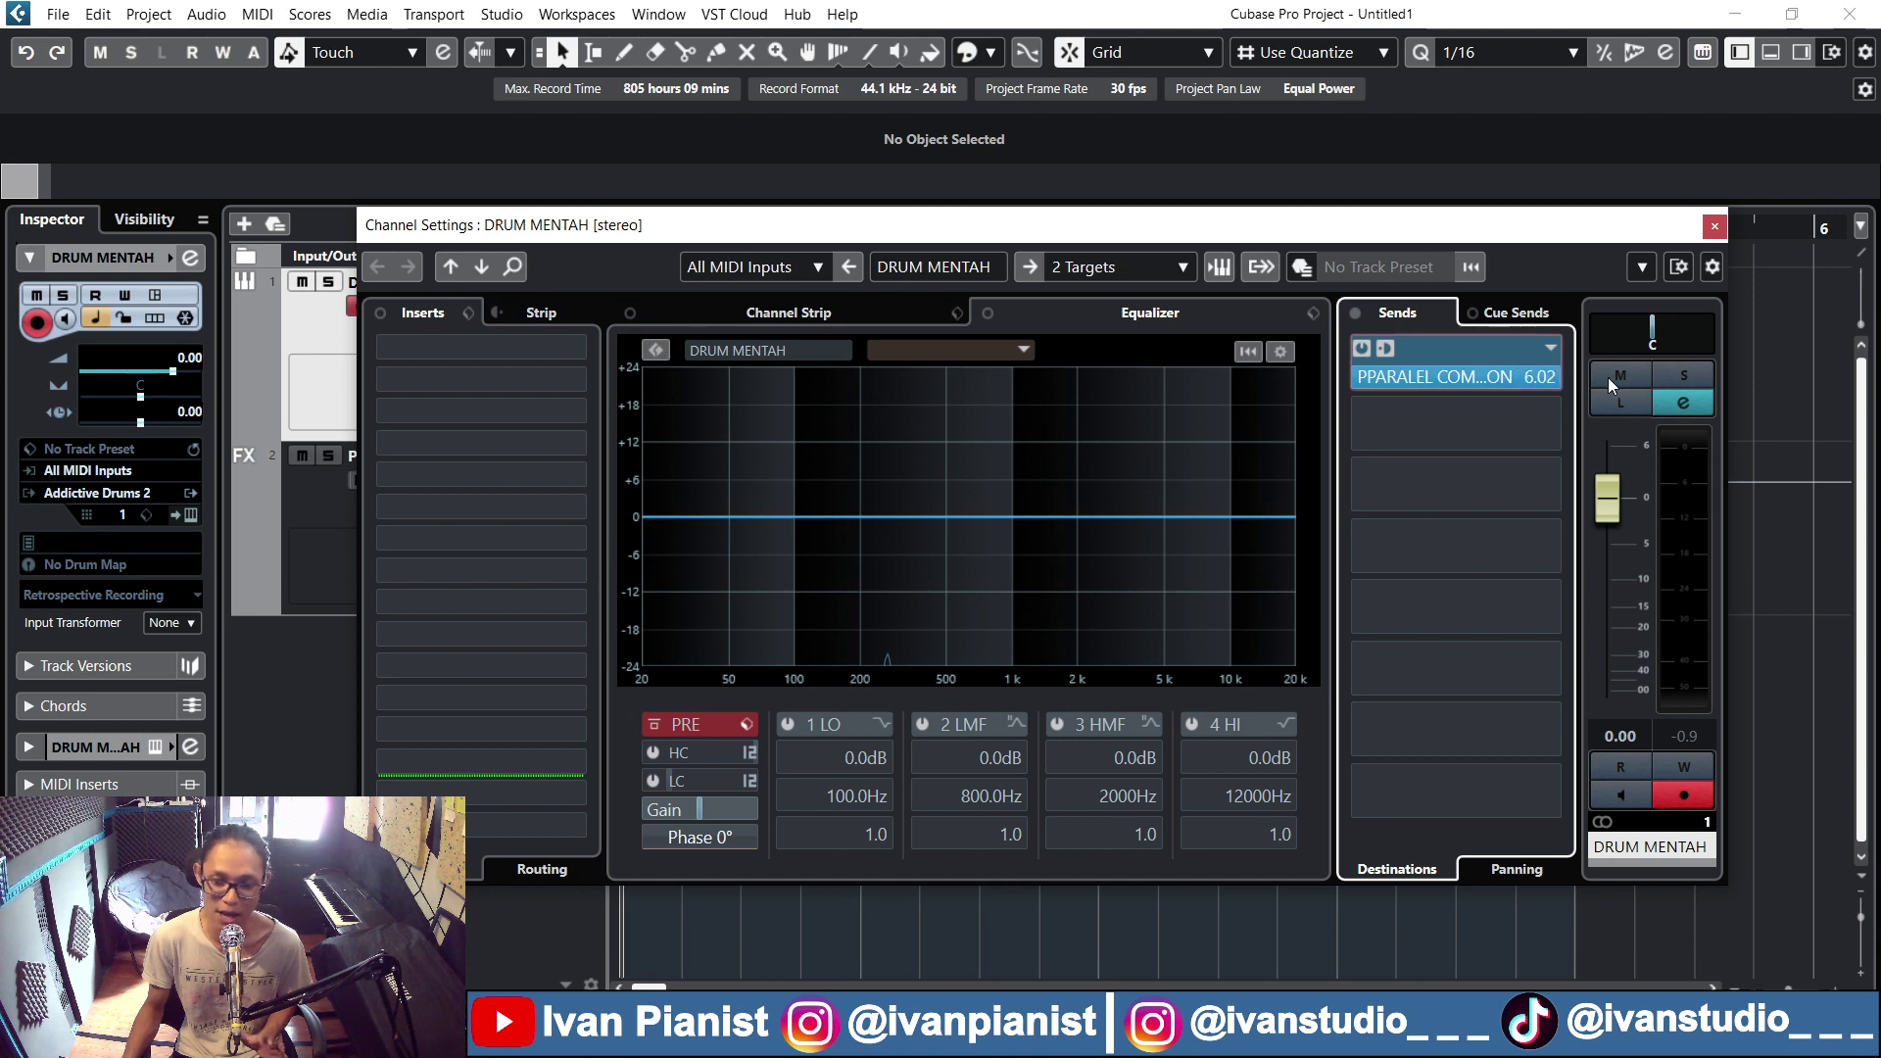
drag(1608, 378, 1526, 374)
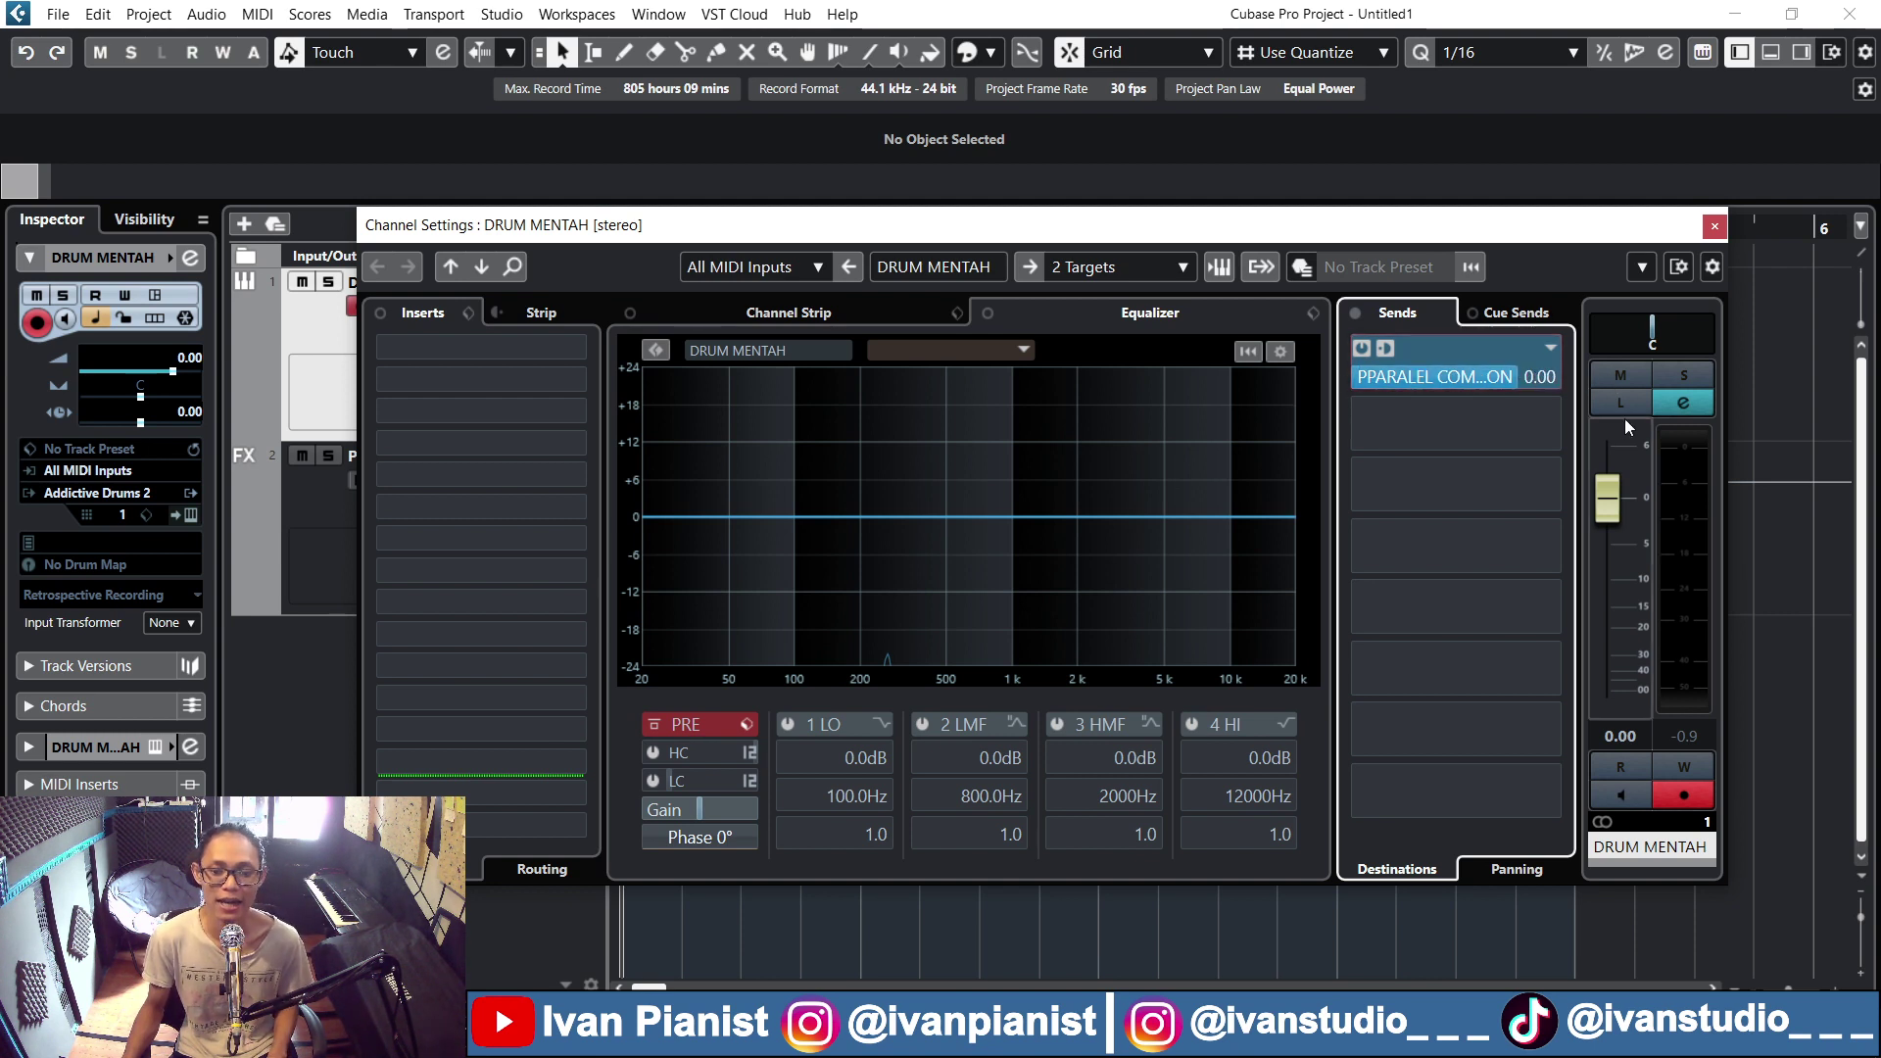
Toggle the PPARALEL COMPRESION send between post-fader and pre-fader, leave it pre-fader, and close DRUM MENTAH's channel settings
click(1383, 348)
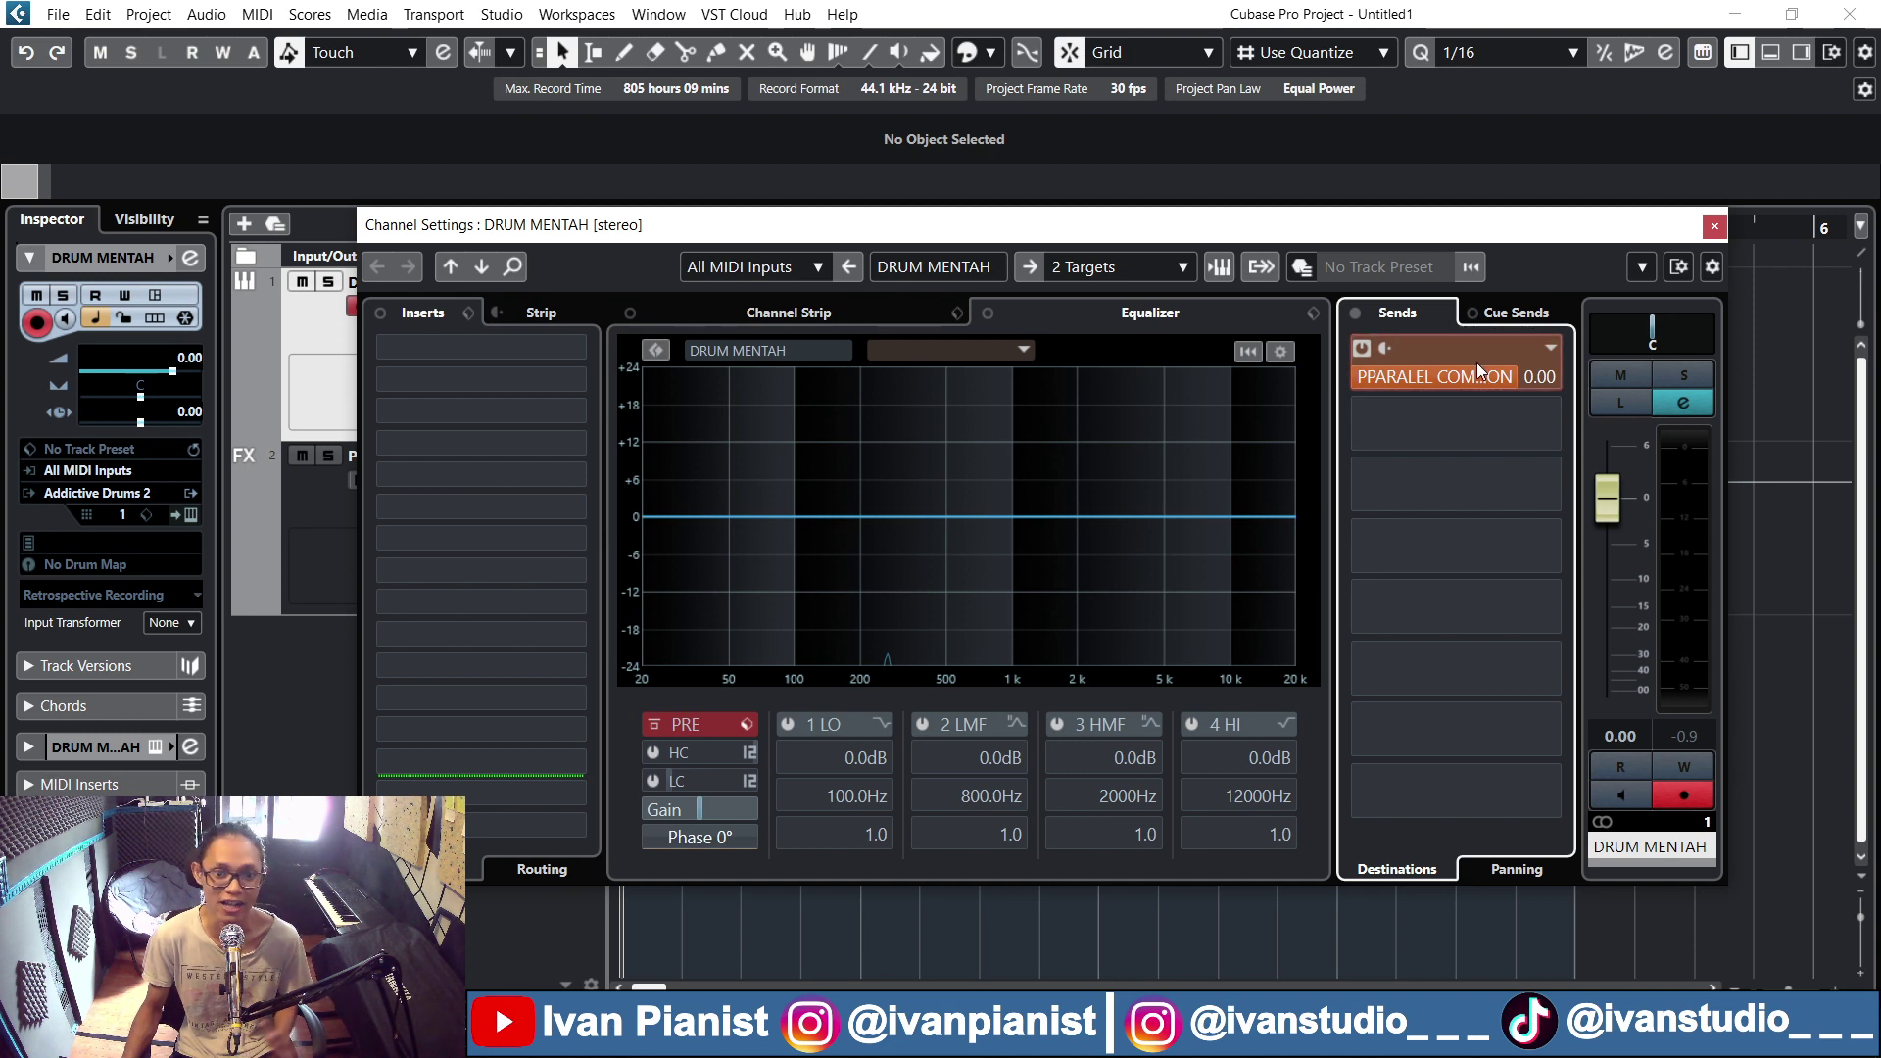
click(1389, 355)
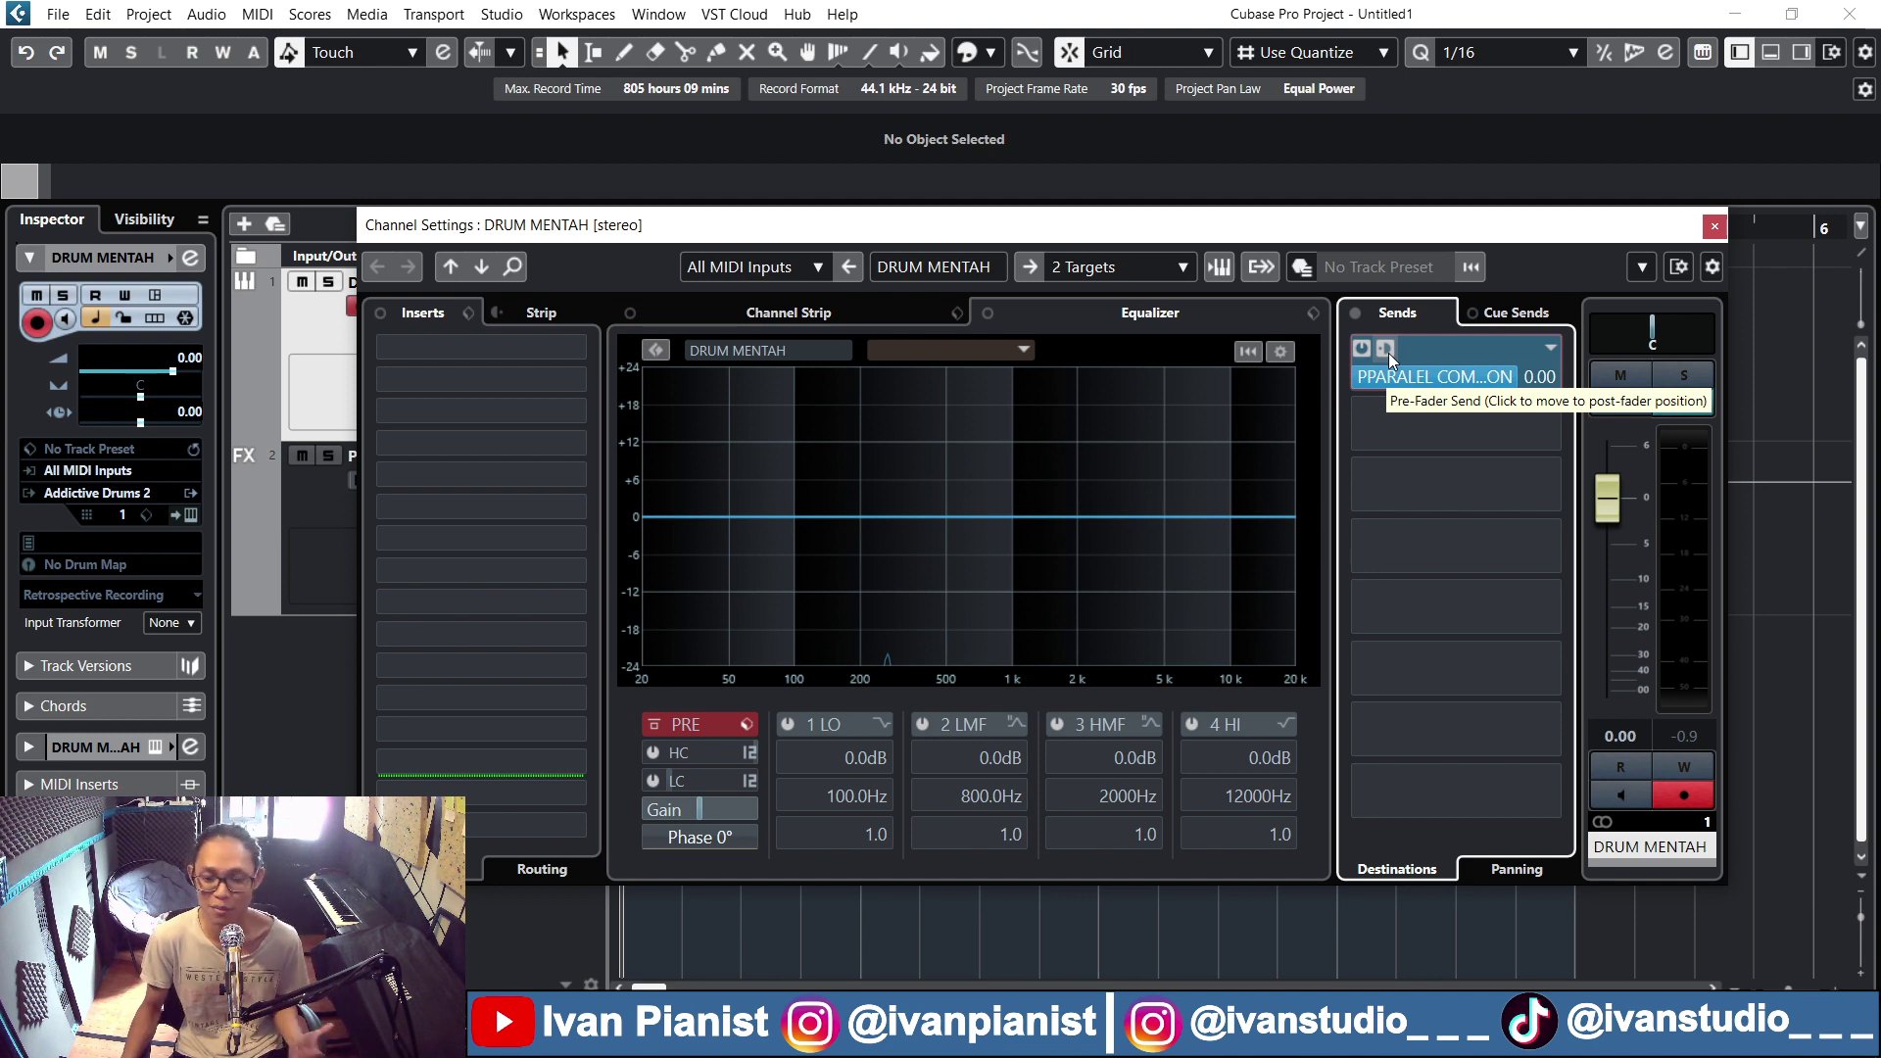
click(1714, 227)
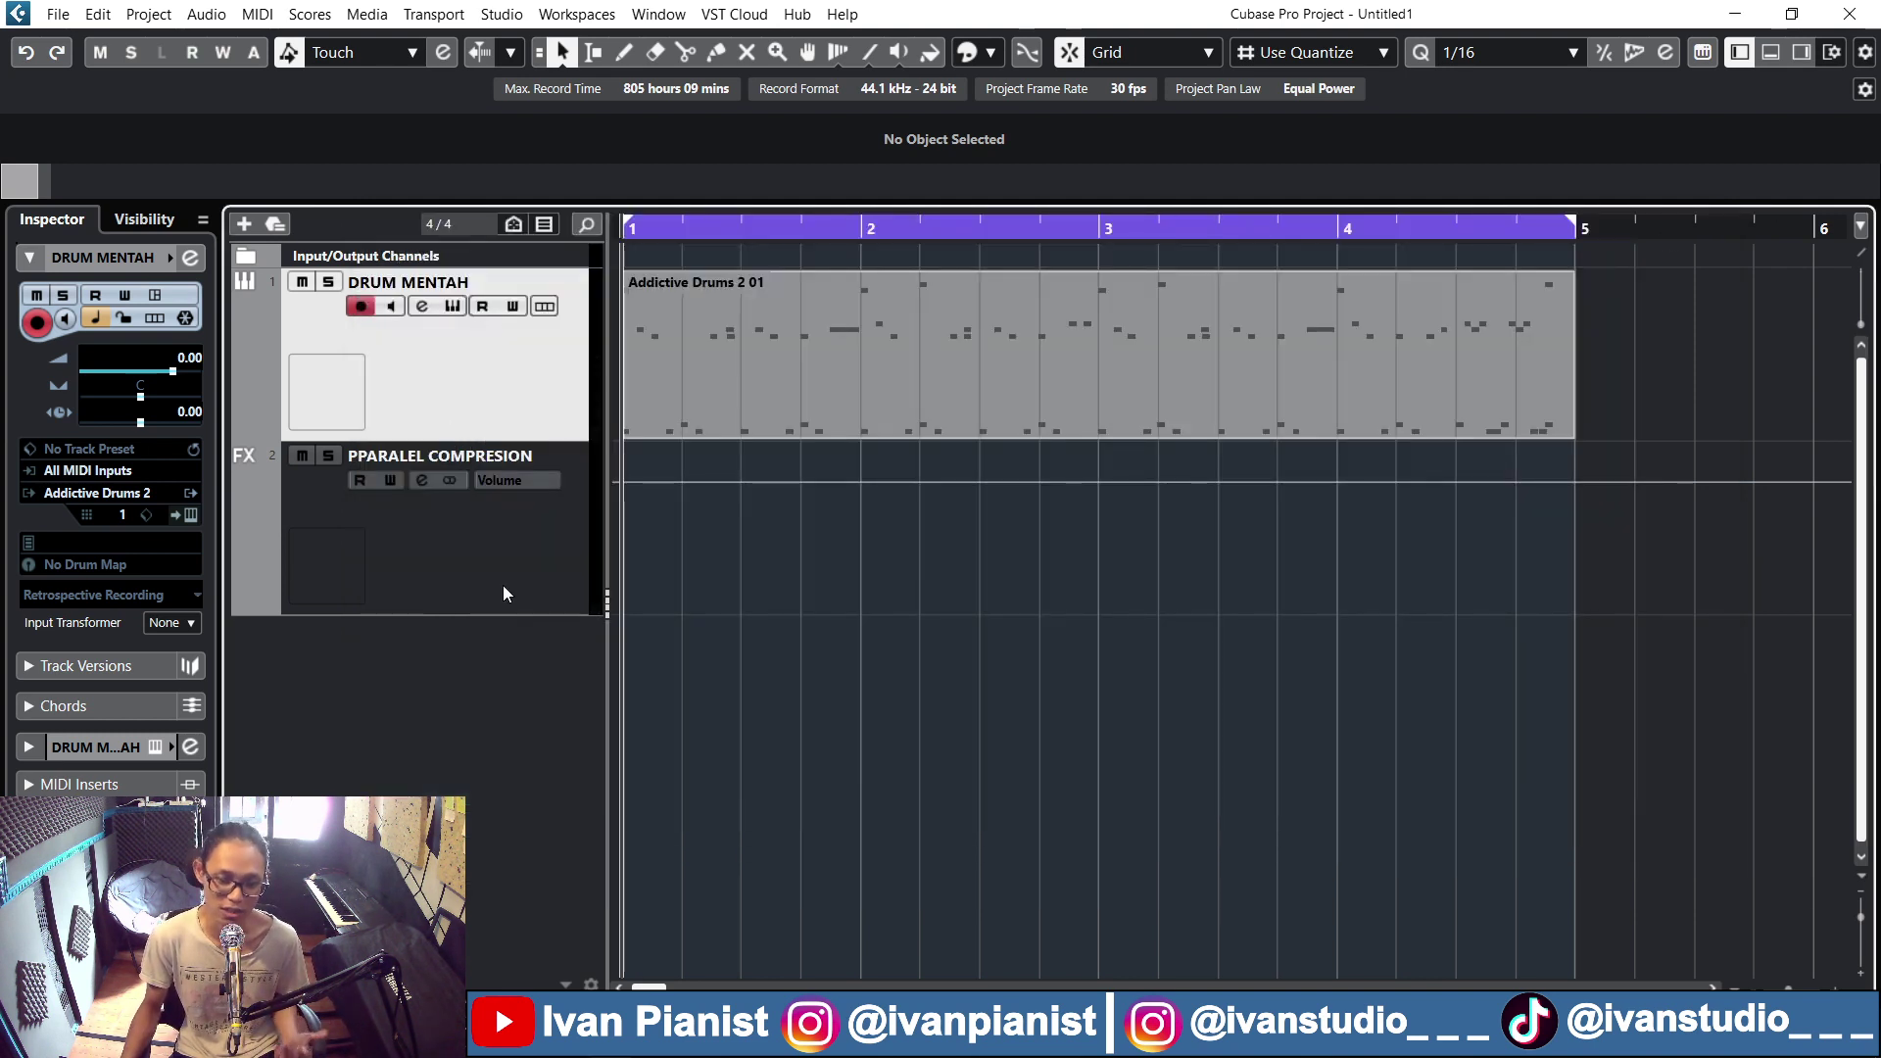
Open the TR5 Black 76 compressor from the PPARALEL COMPRESION track's channel settings, and close the channel settings window
click(480, 531)
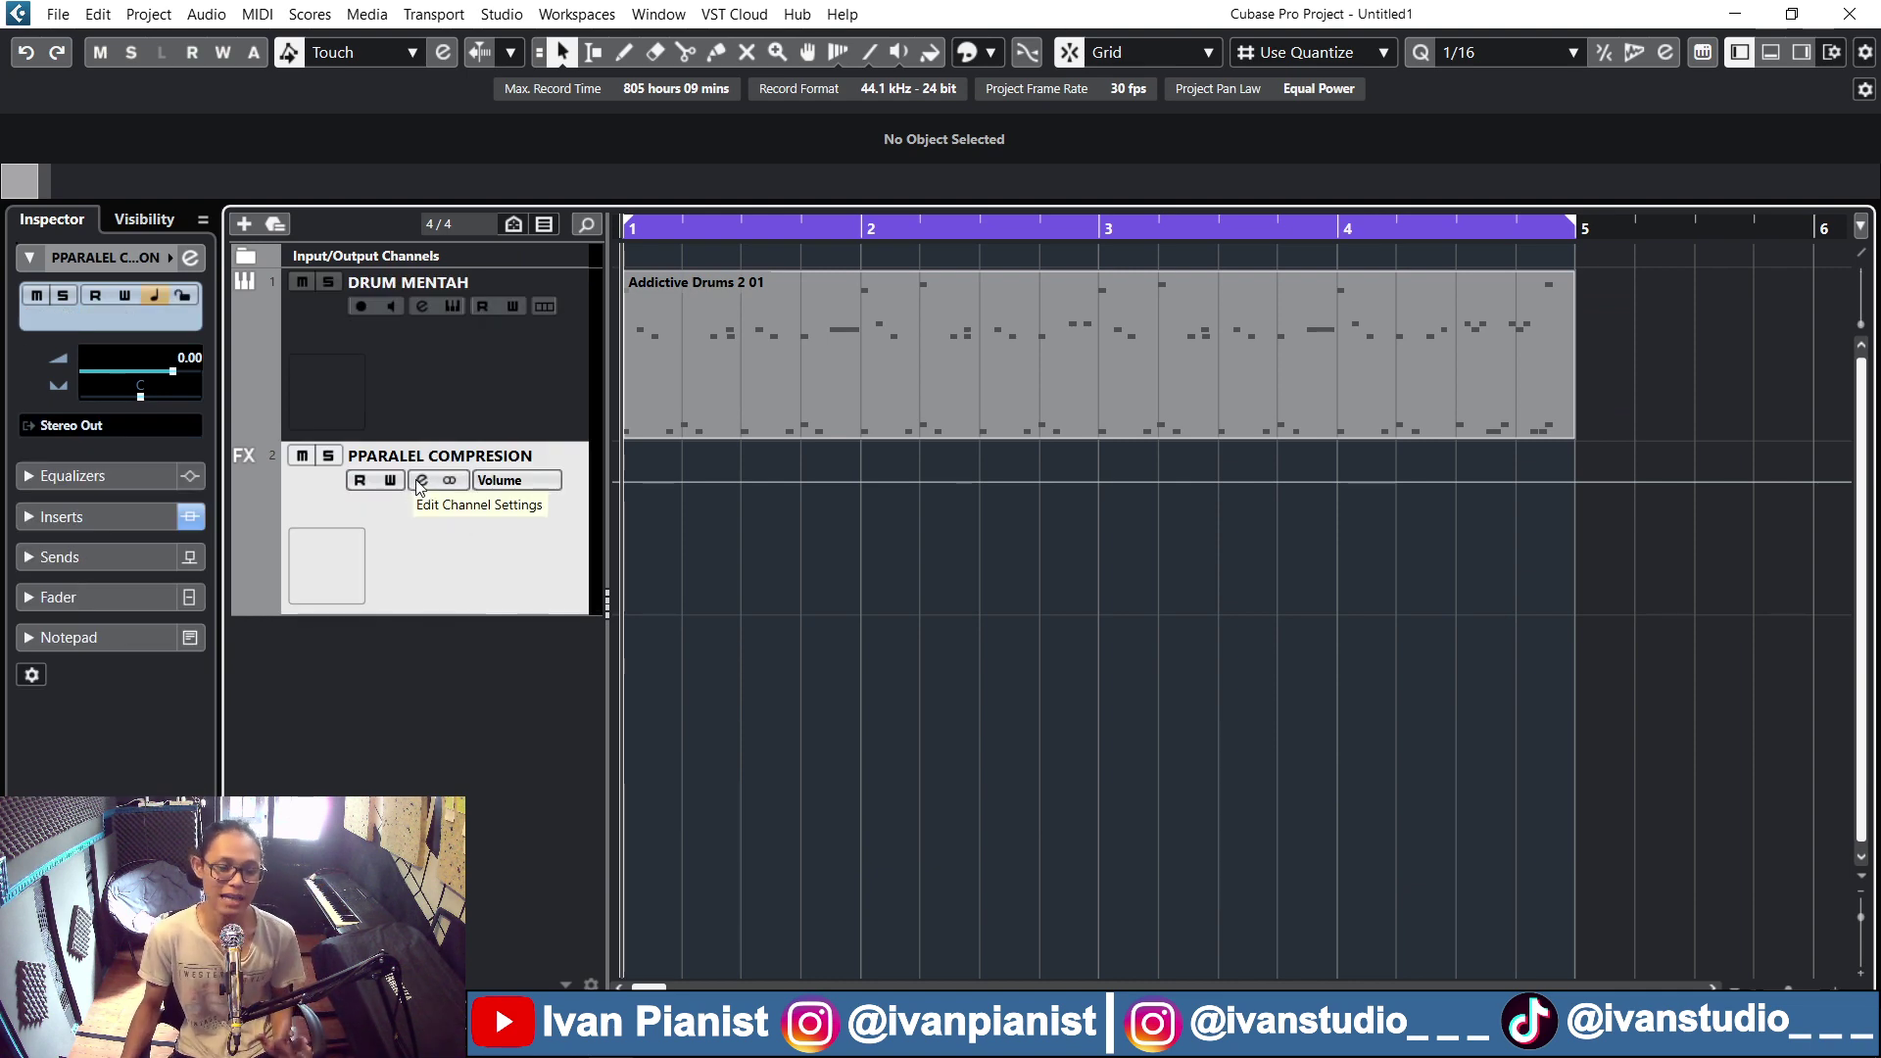
click(418, 481)
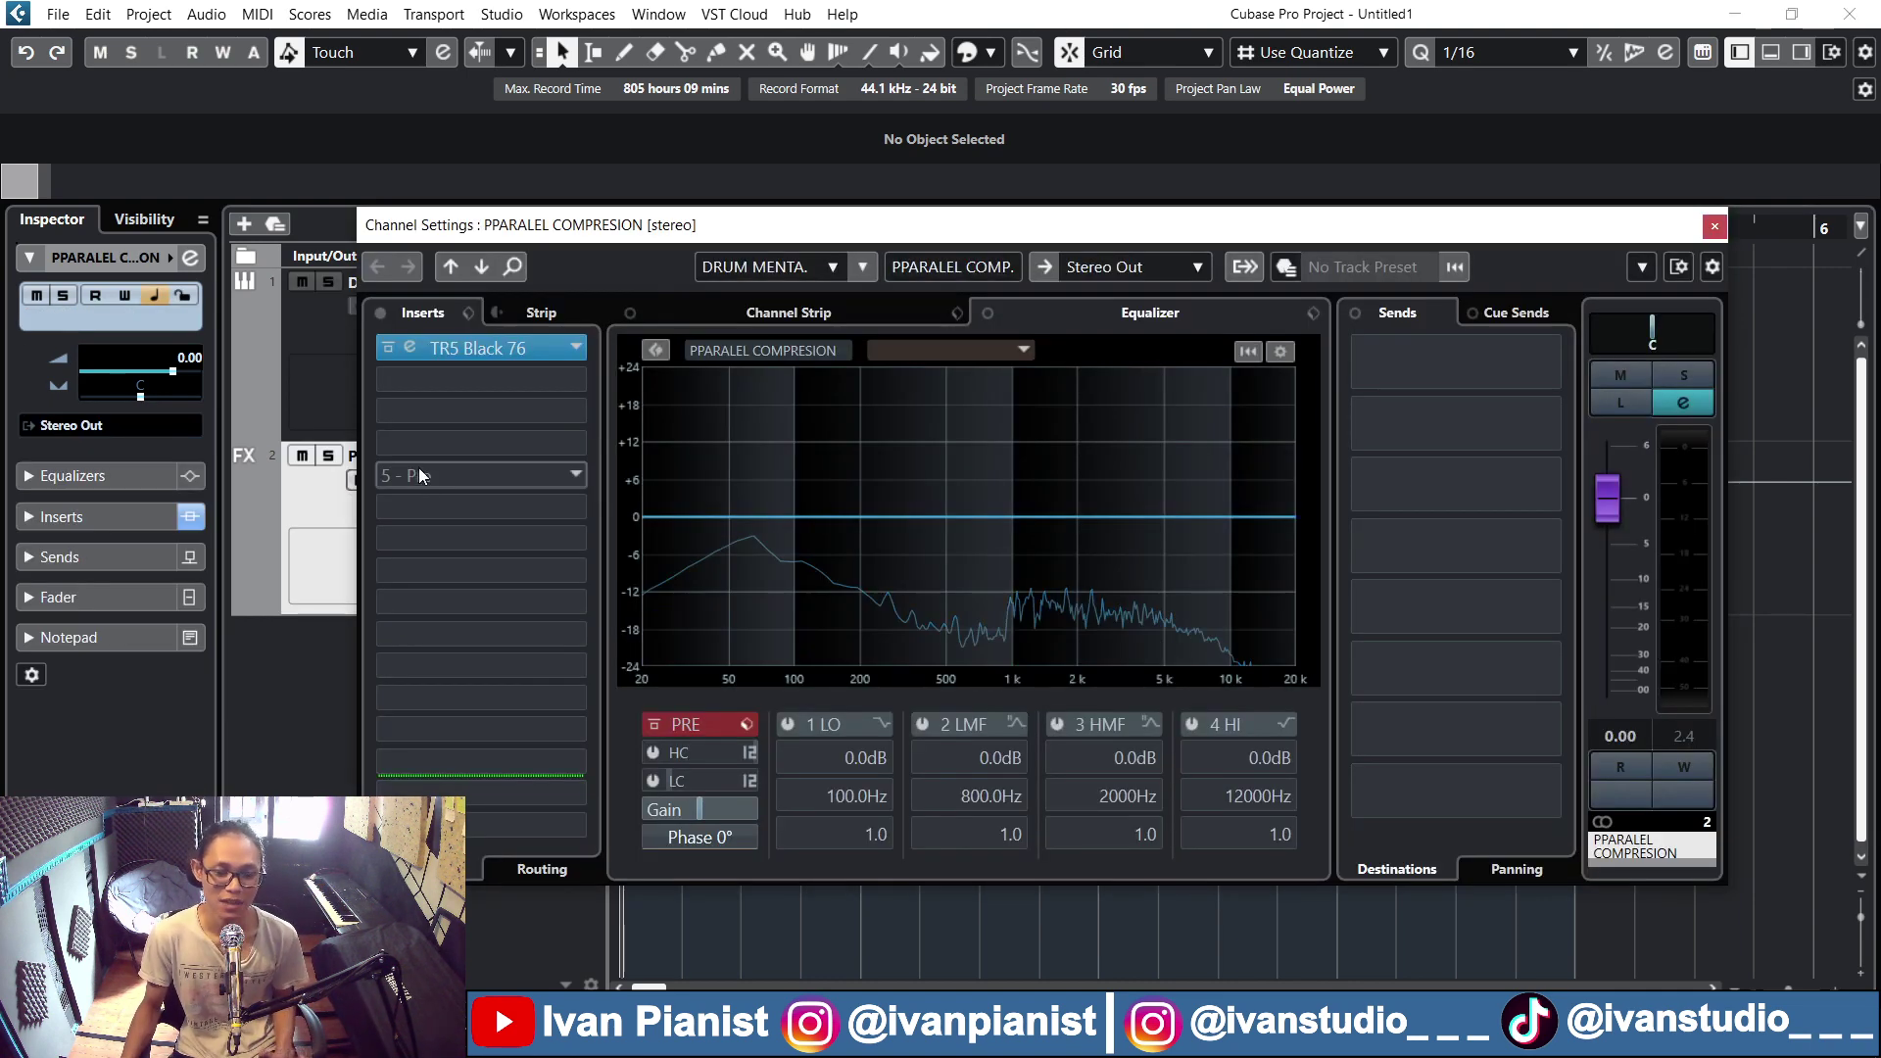
click(410, 348)
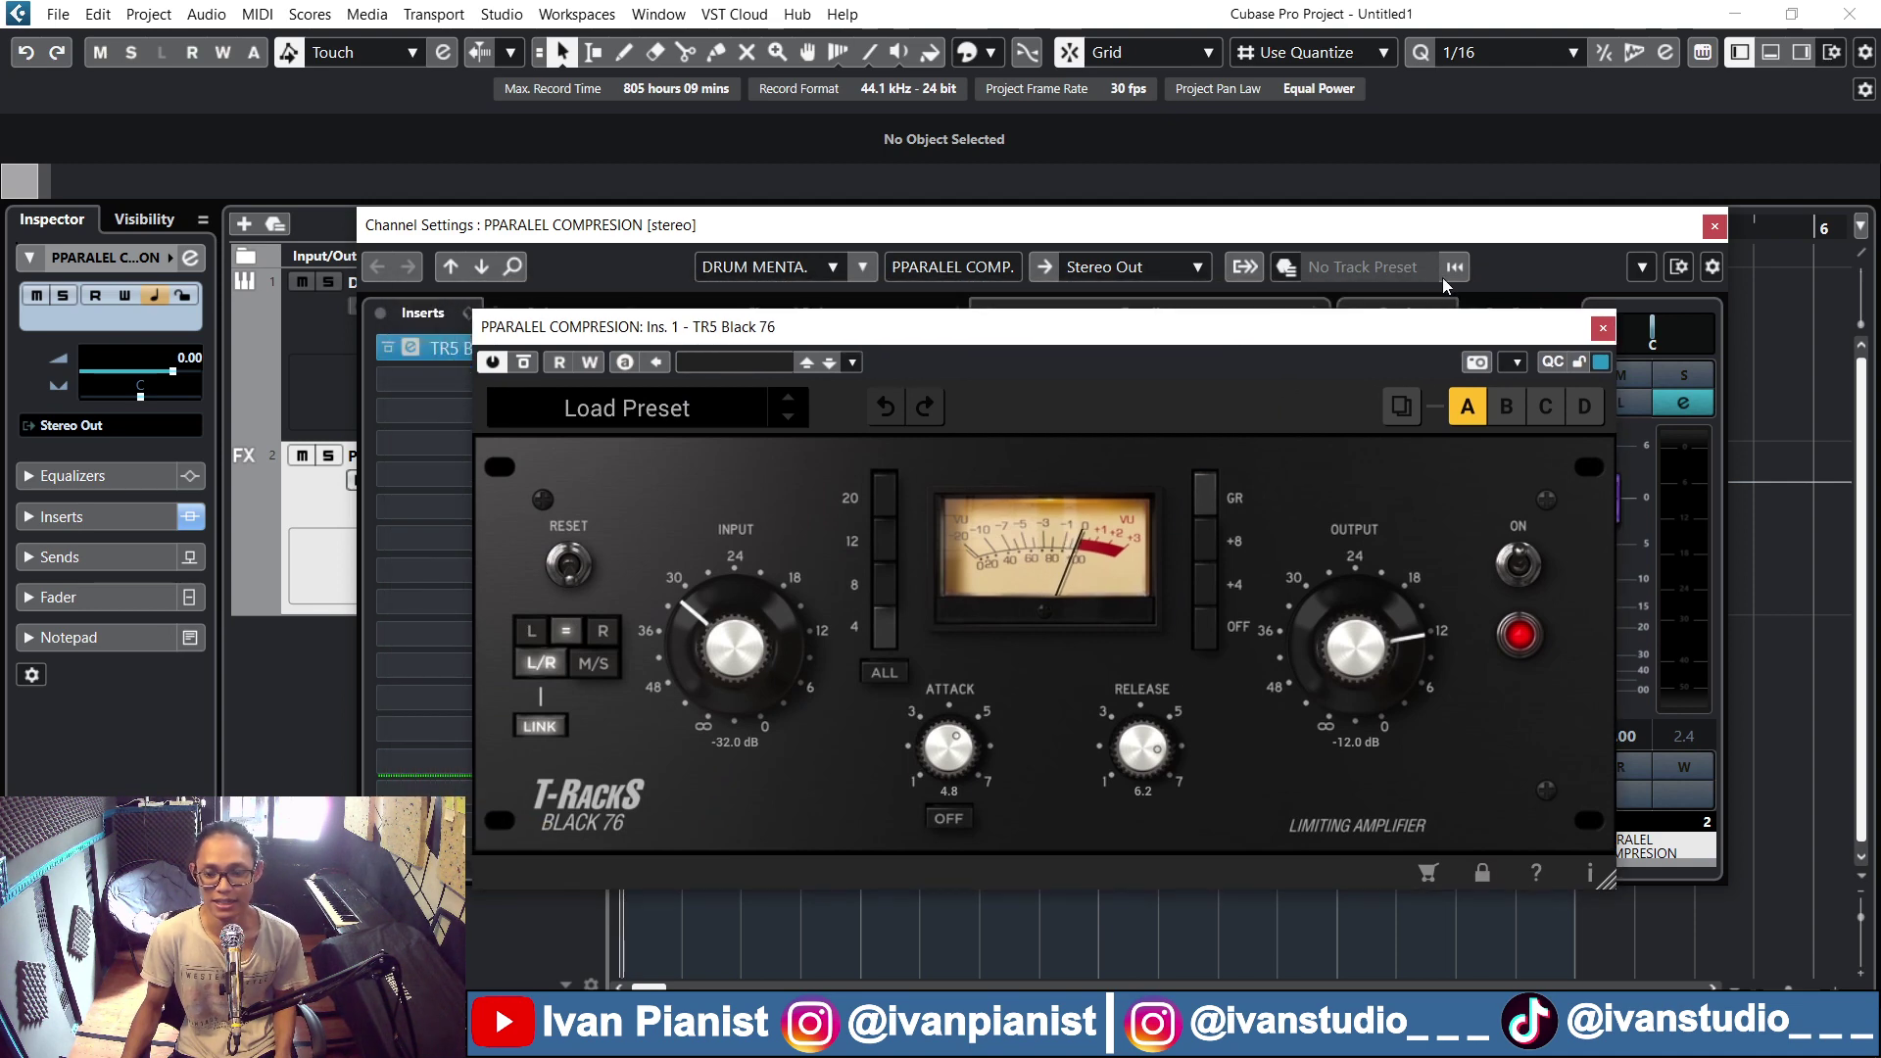
click(1715, 226)
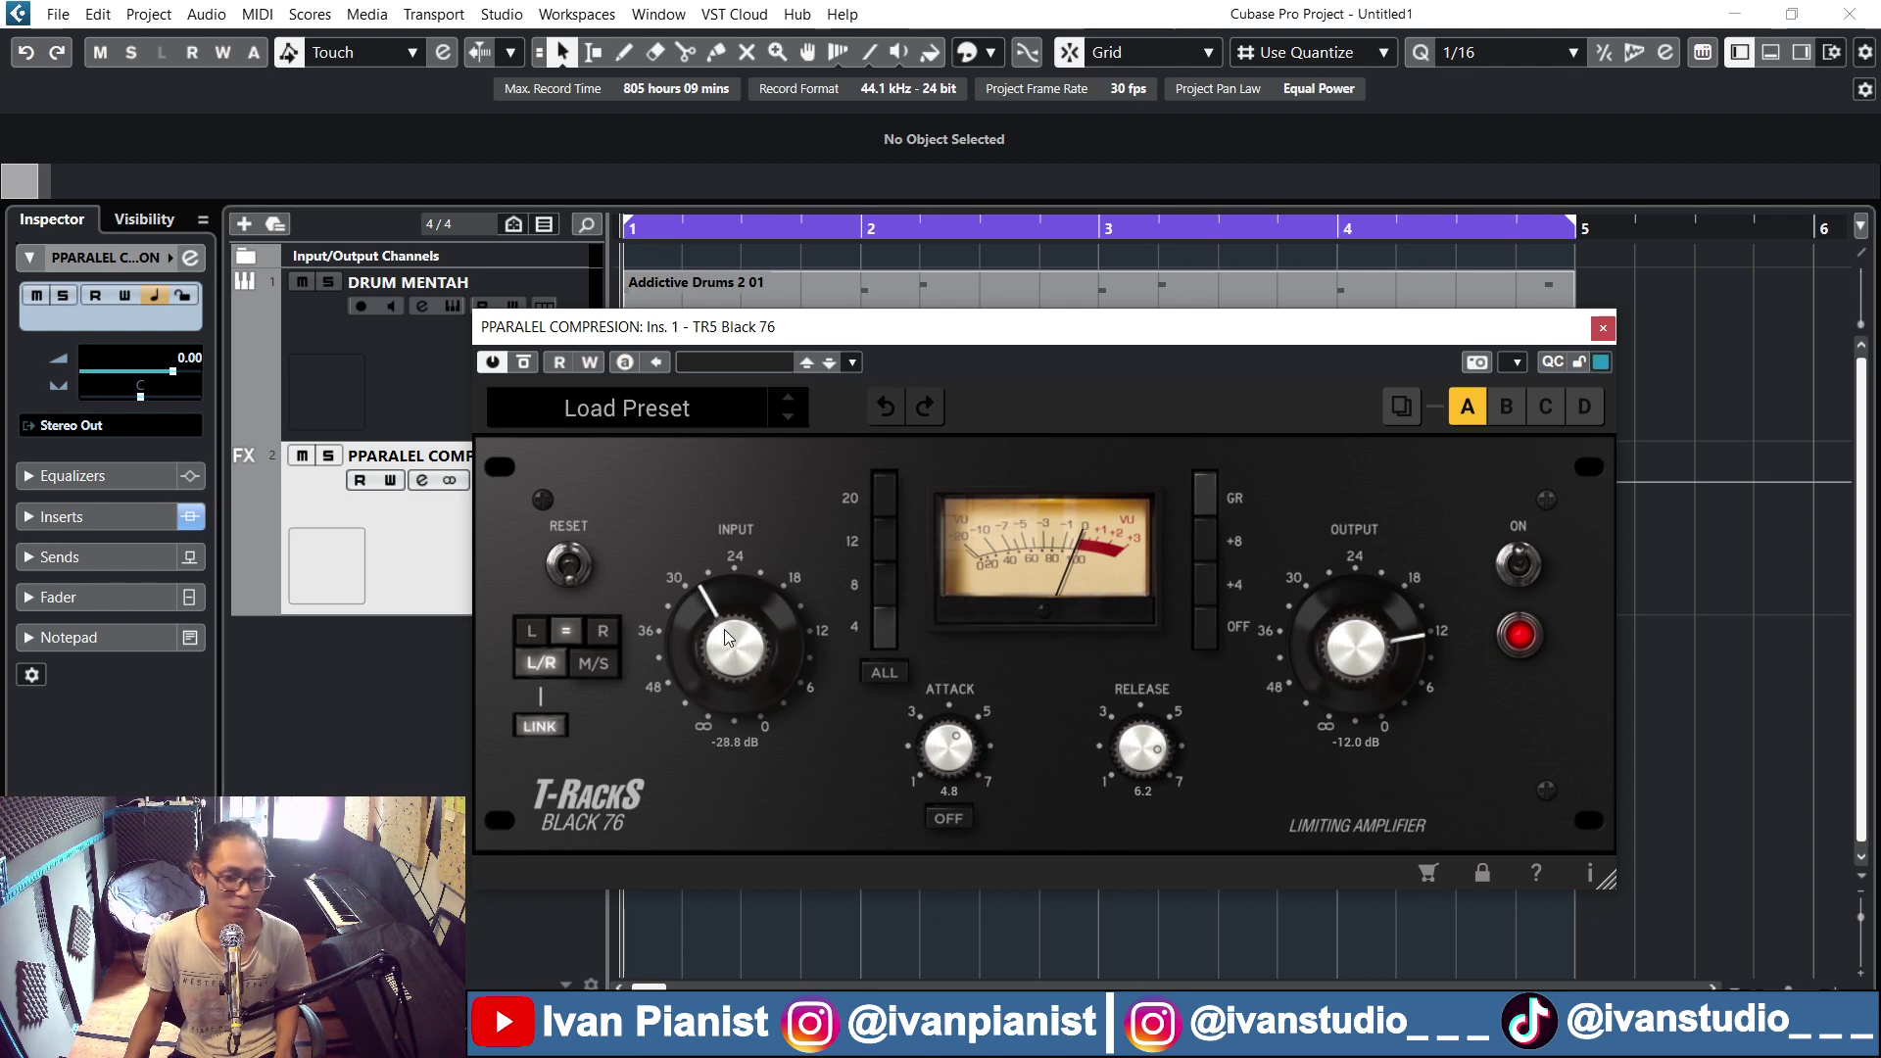
Raise the compressor's input to -23.8 dB and set its ratio to 12
scroll(737, 648, up, 5)
scroll(736, 647, up, 1)
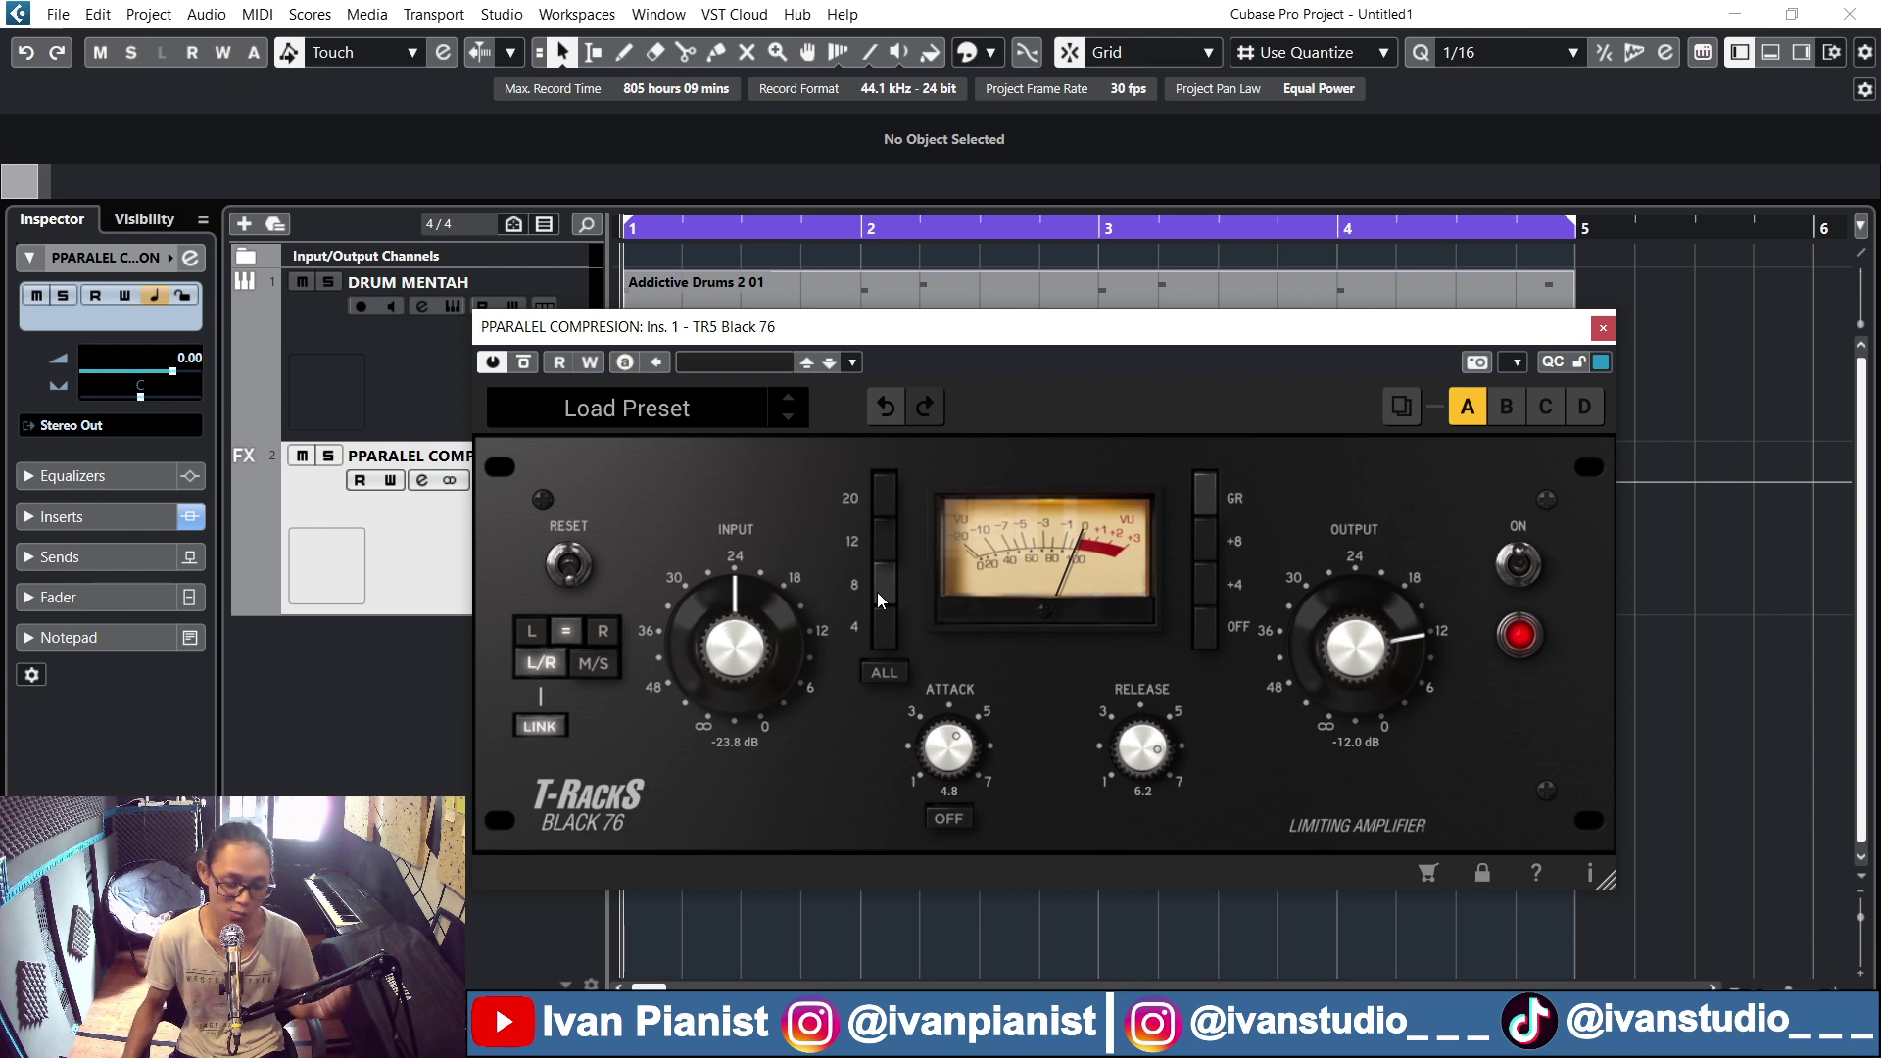
click(882, 507)
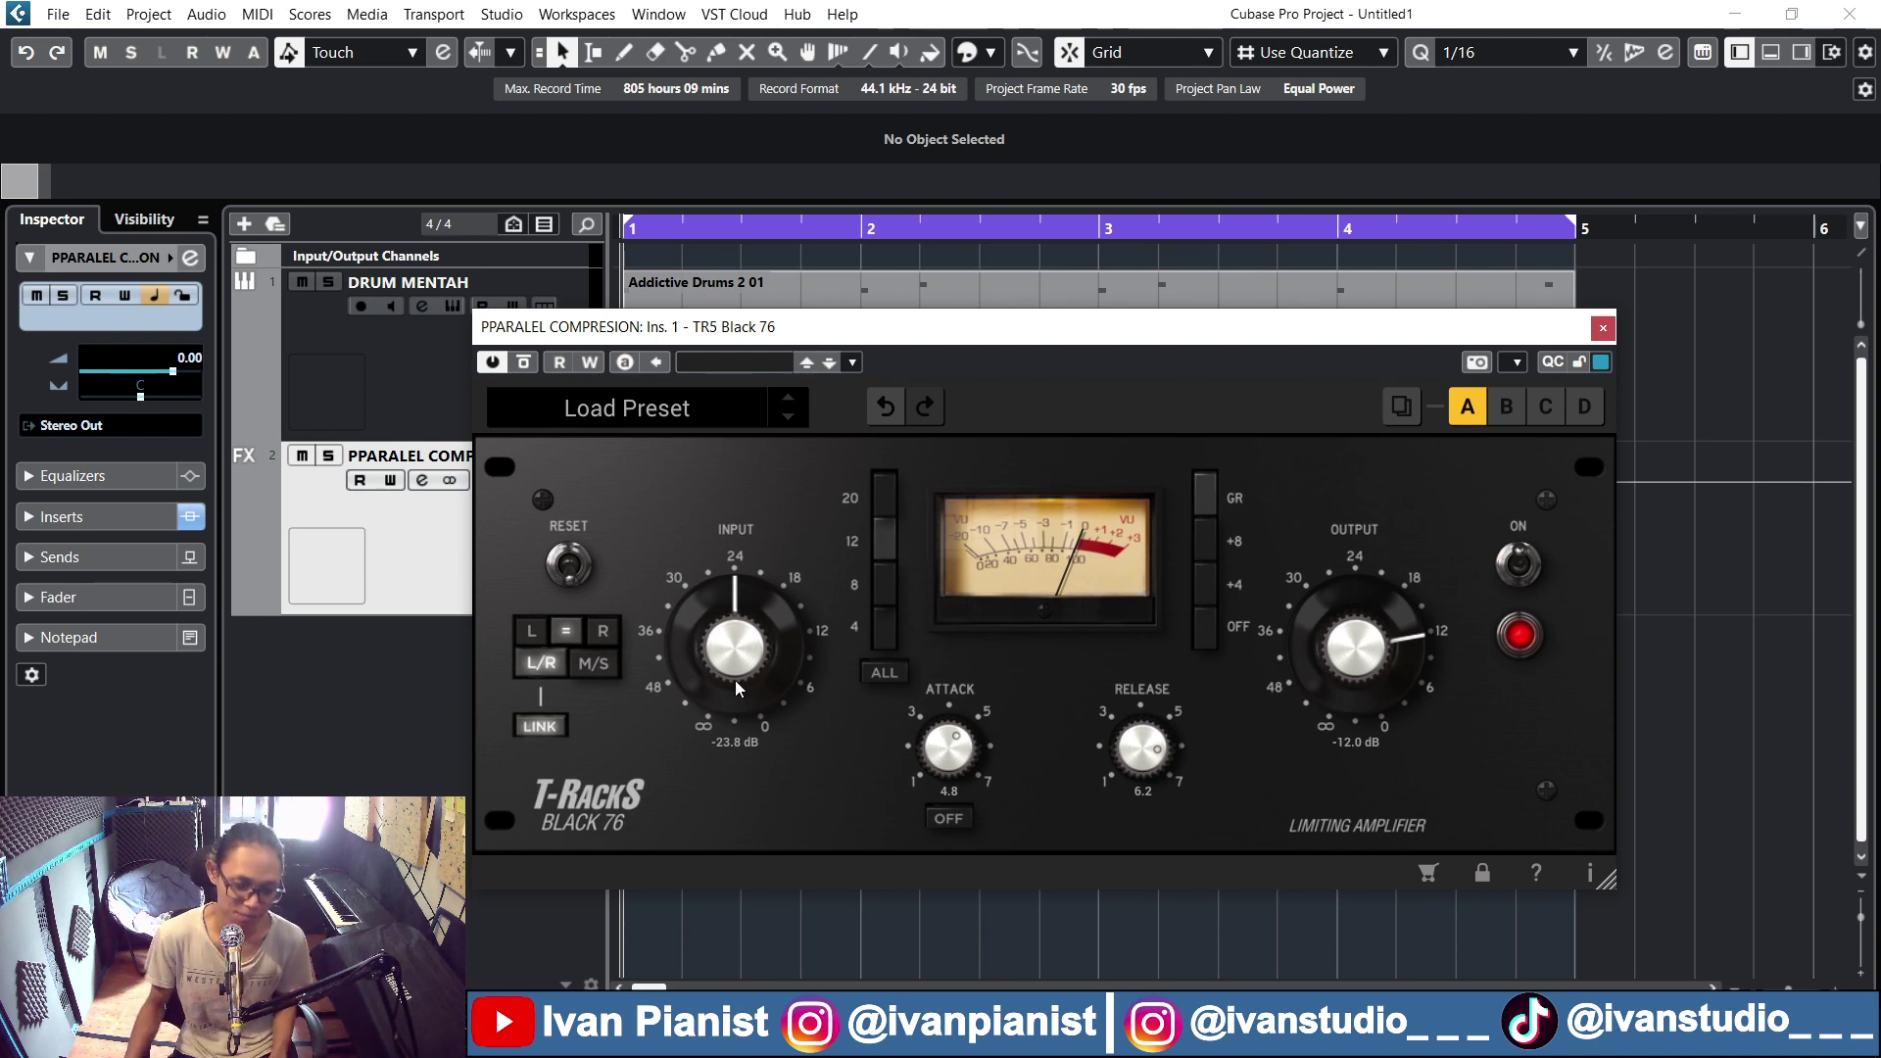
click(883, 582)
click(879, 539)
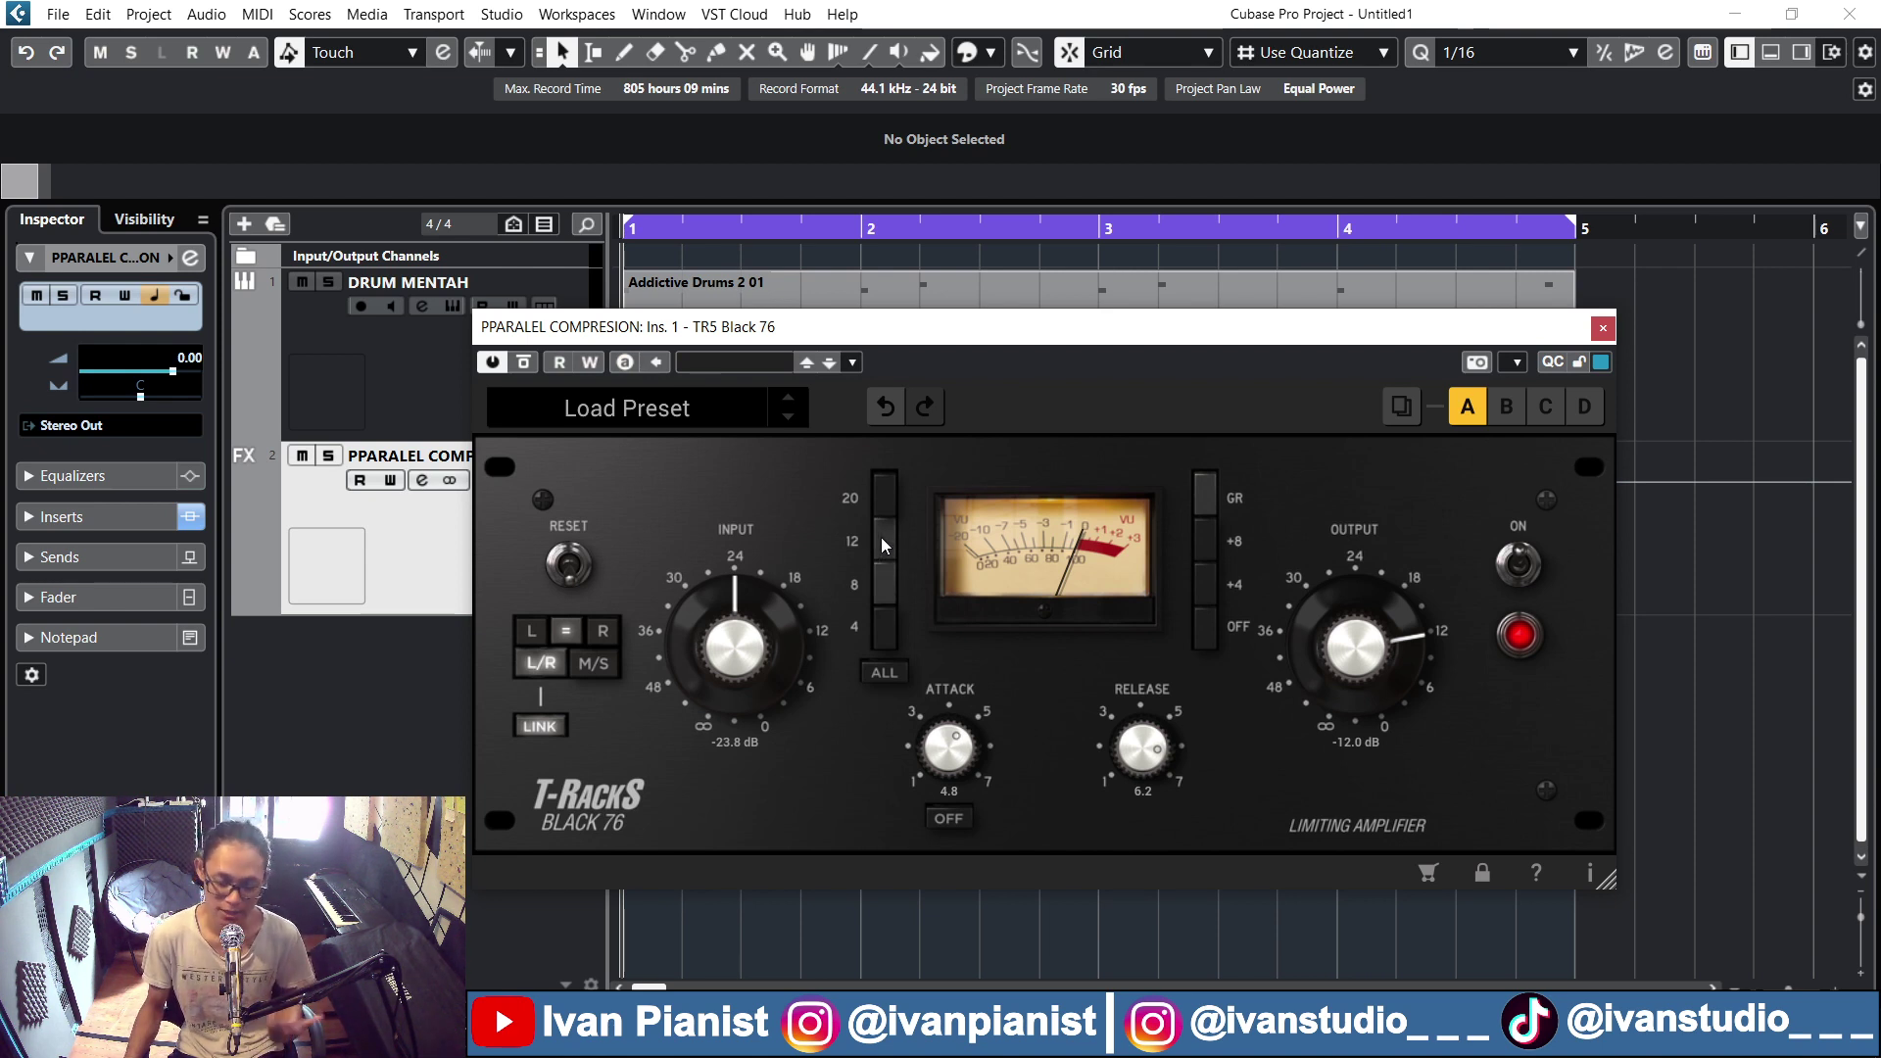
Adjust the compressor's input while the drum loop plays, settling on -24.3 dB, and keep the meter in GR mode
drag(748, 674, 766, 750)
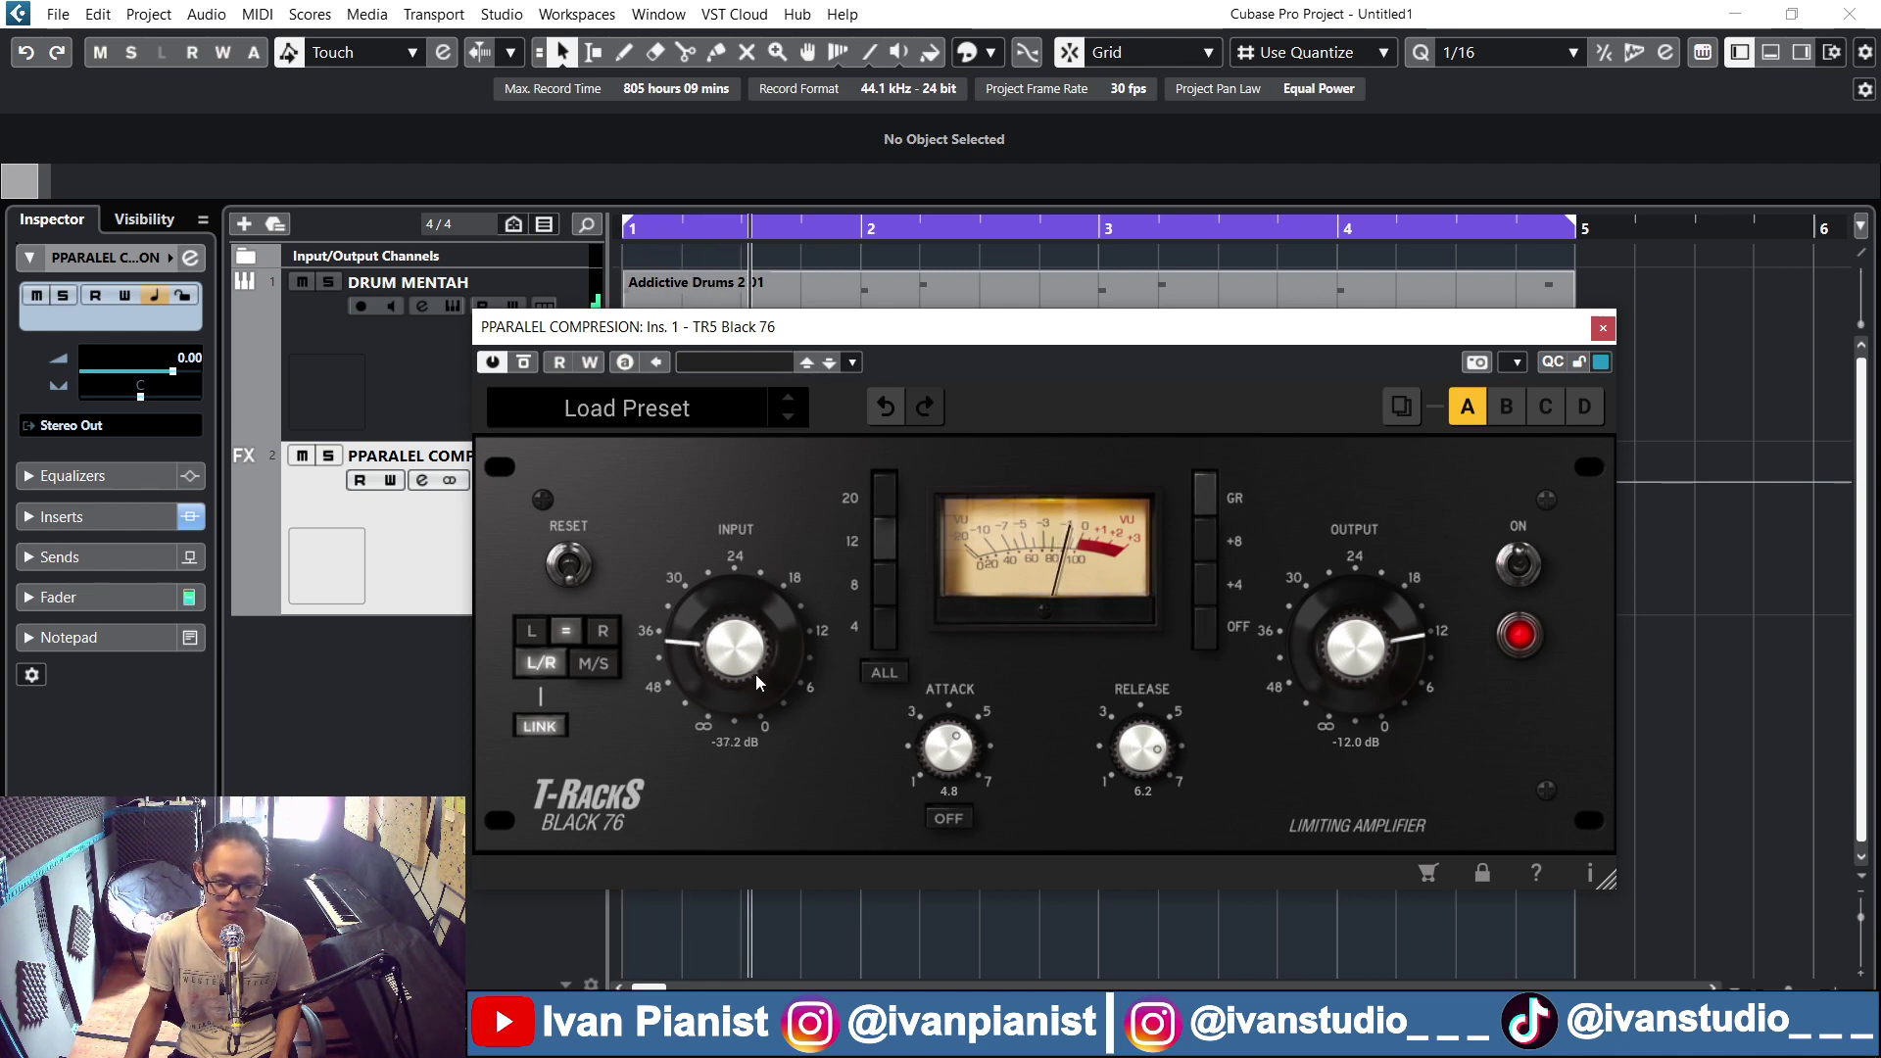
drag(755, 674, 746, 623)
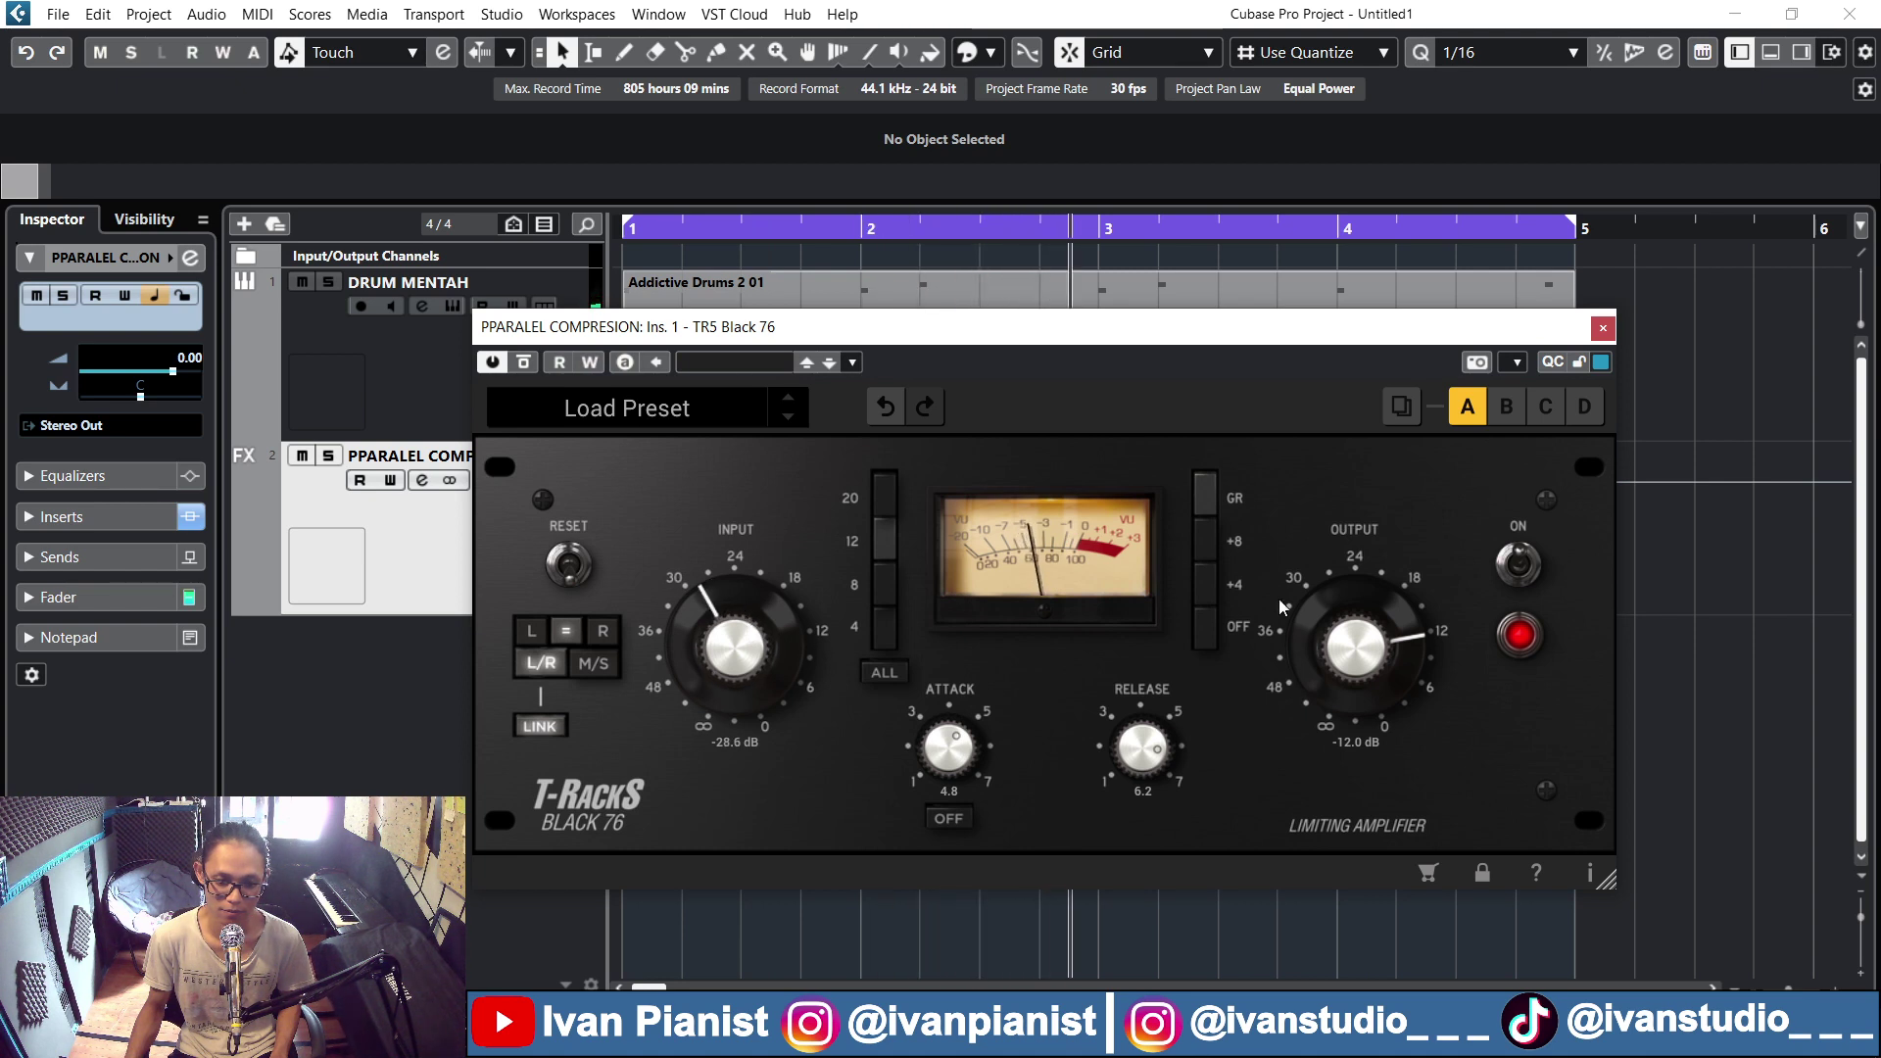
click(1209, 550)
click(1199, 497)
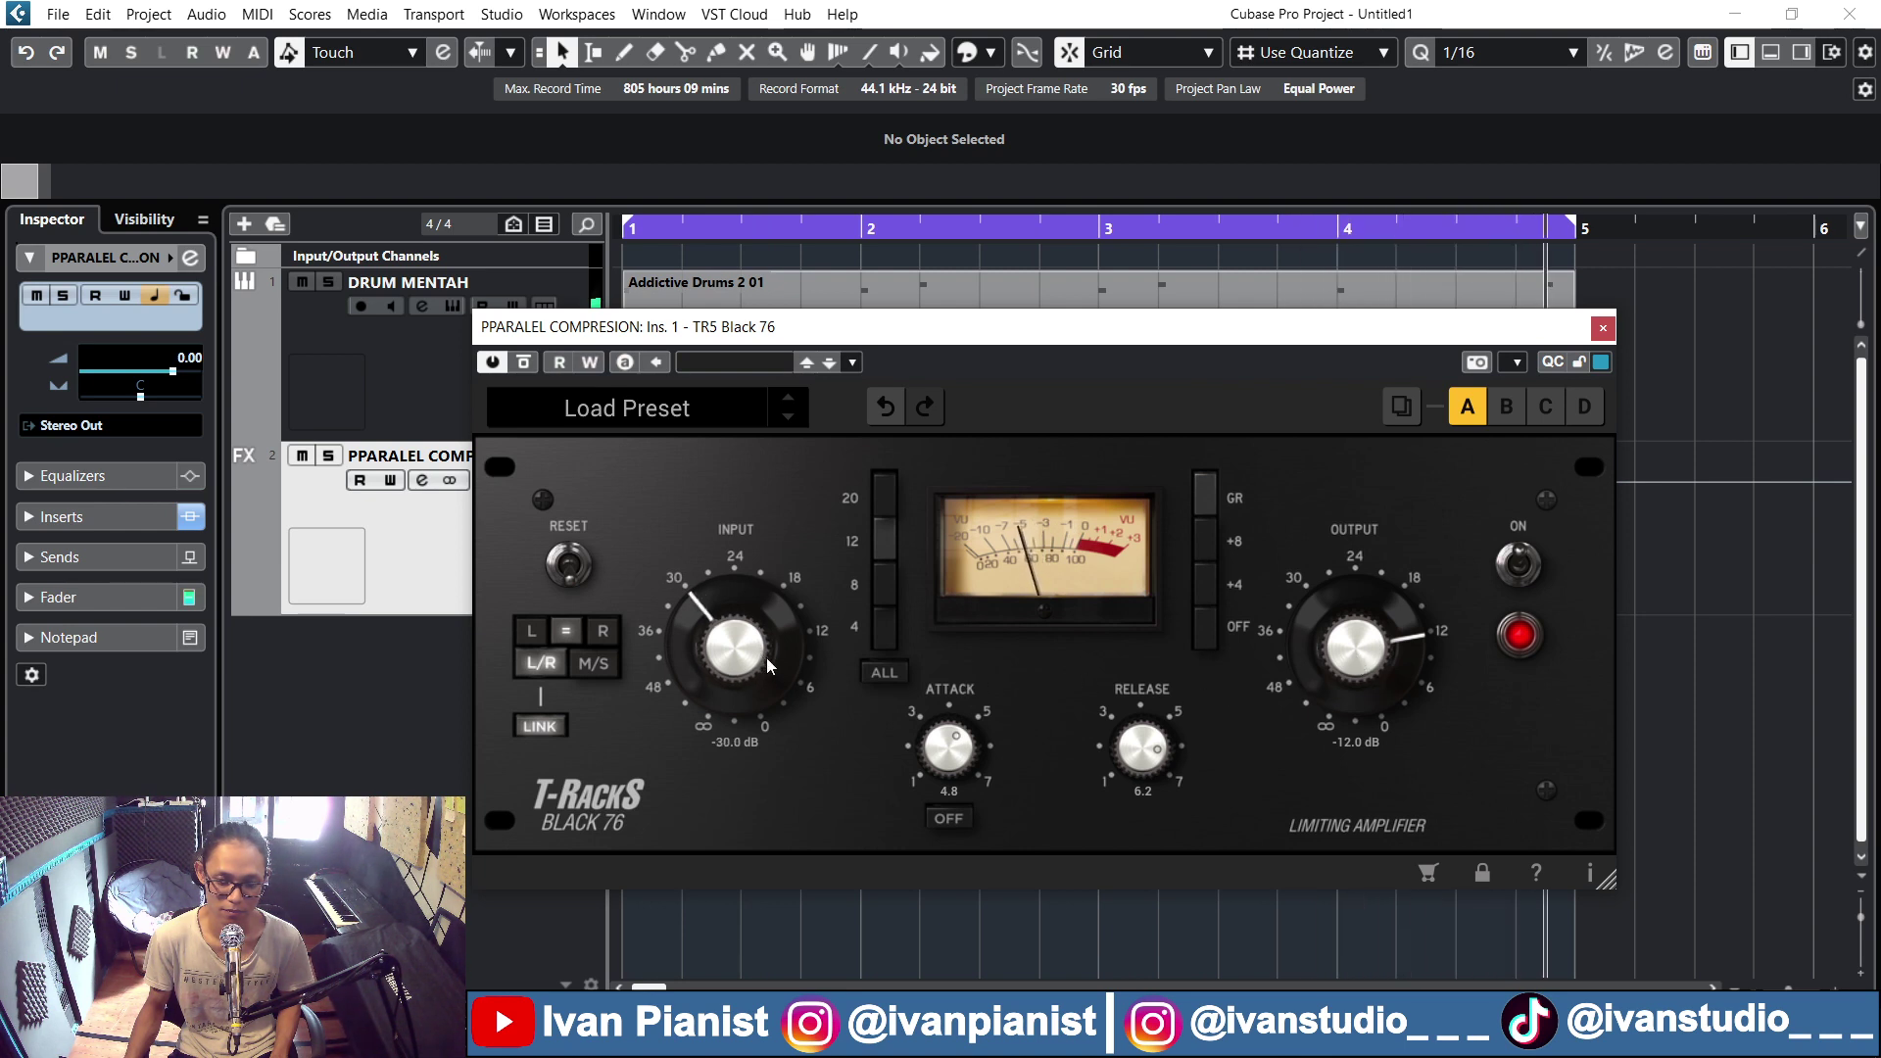
scroll(766, 656, down, 1)
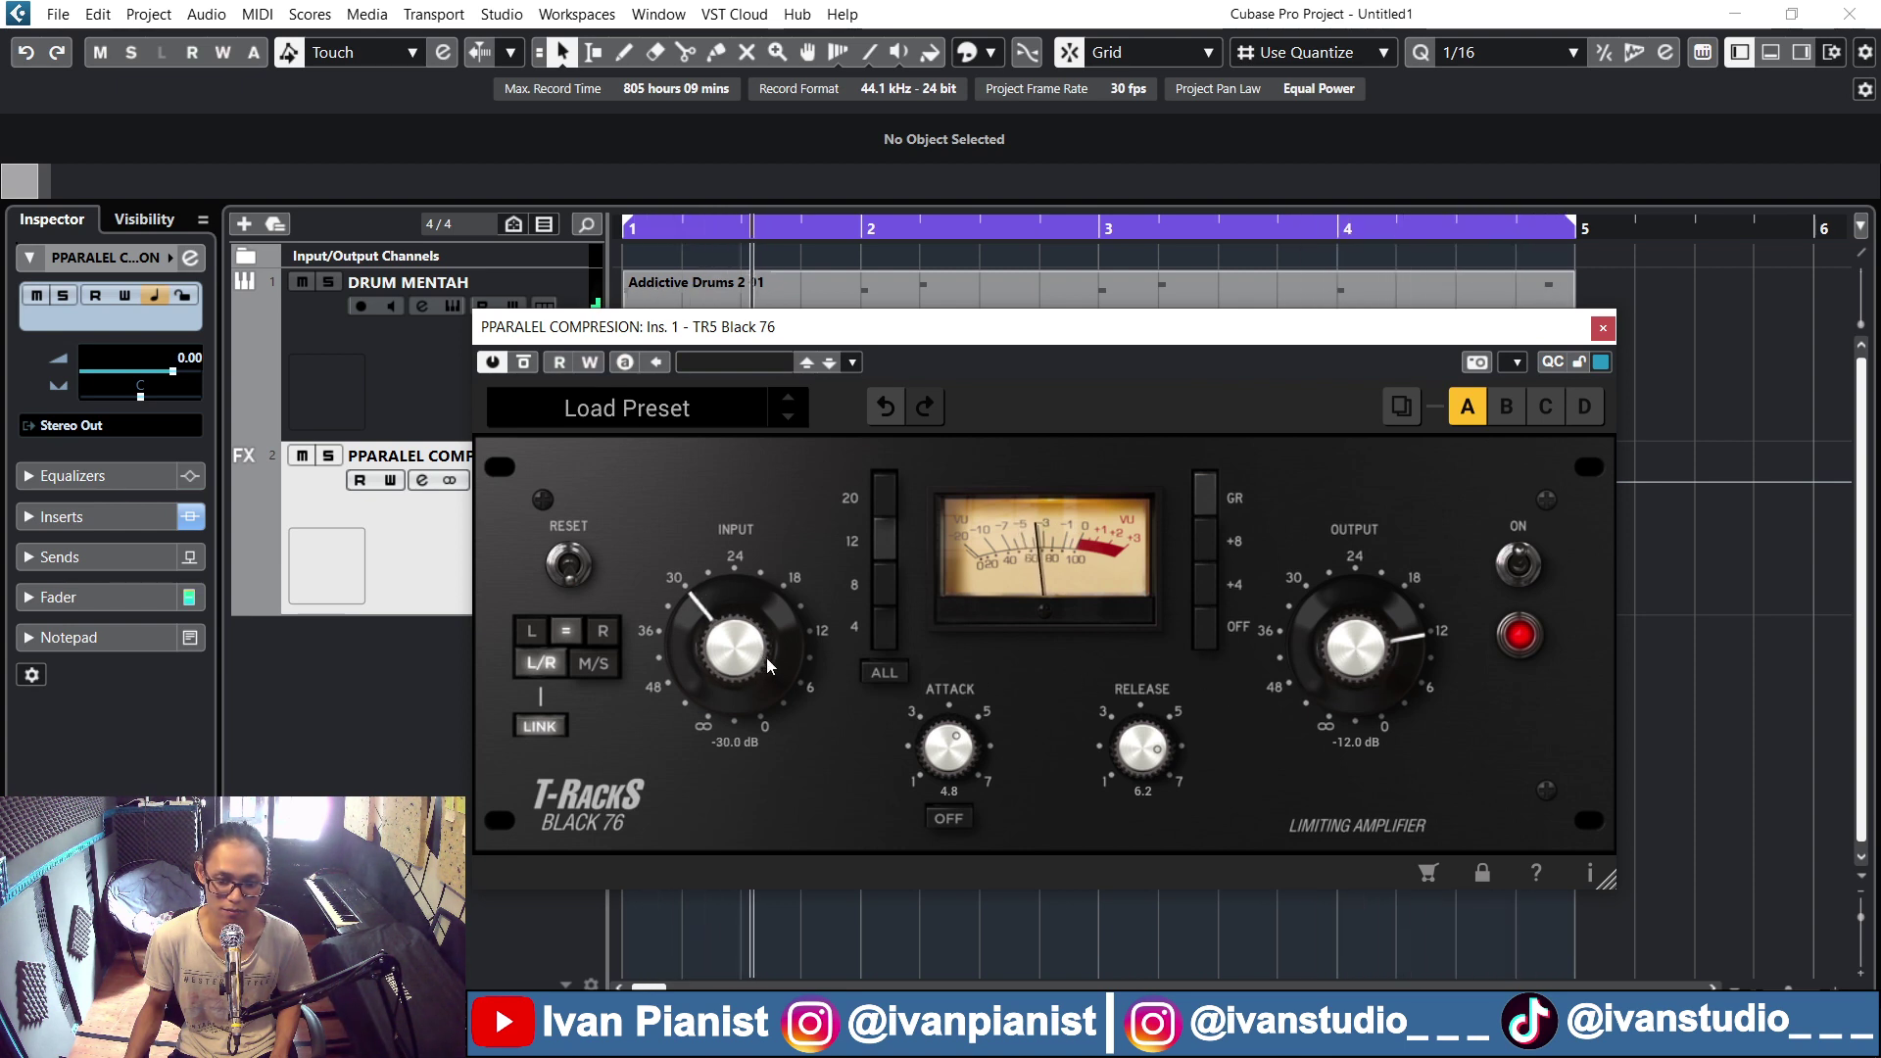
mouse_move(765, 657)
mouse_down()
mouse_move(770, 678)
mouse_move(770, 607)
mouse_move(772, 623)
mouse_up()
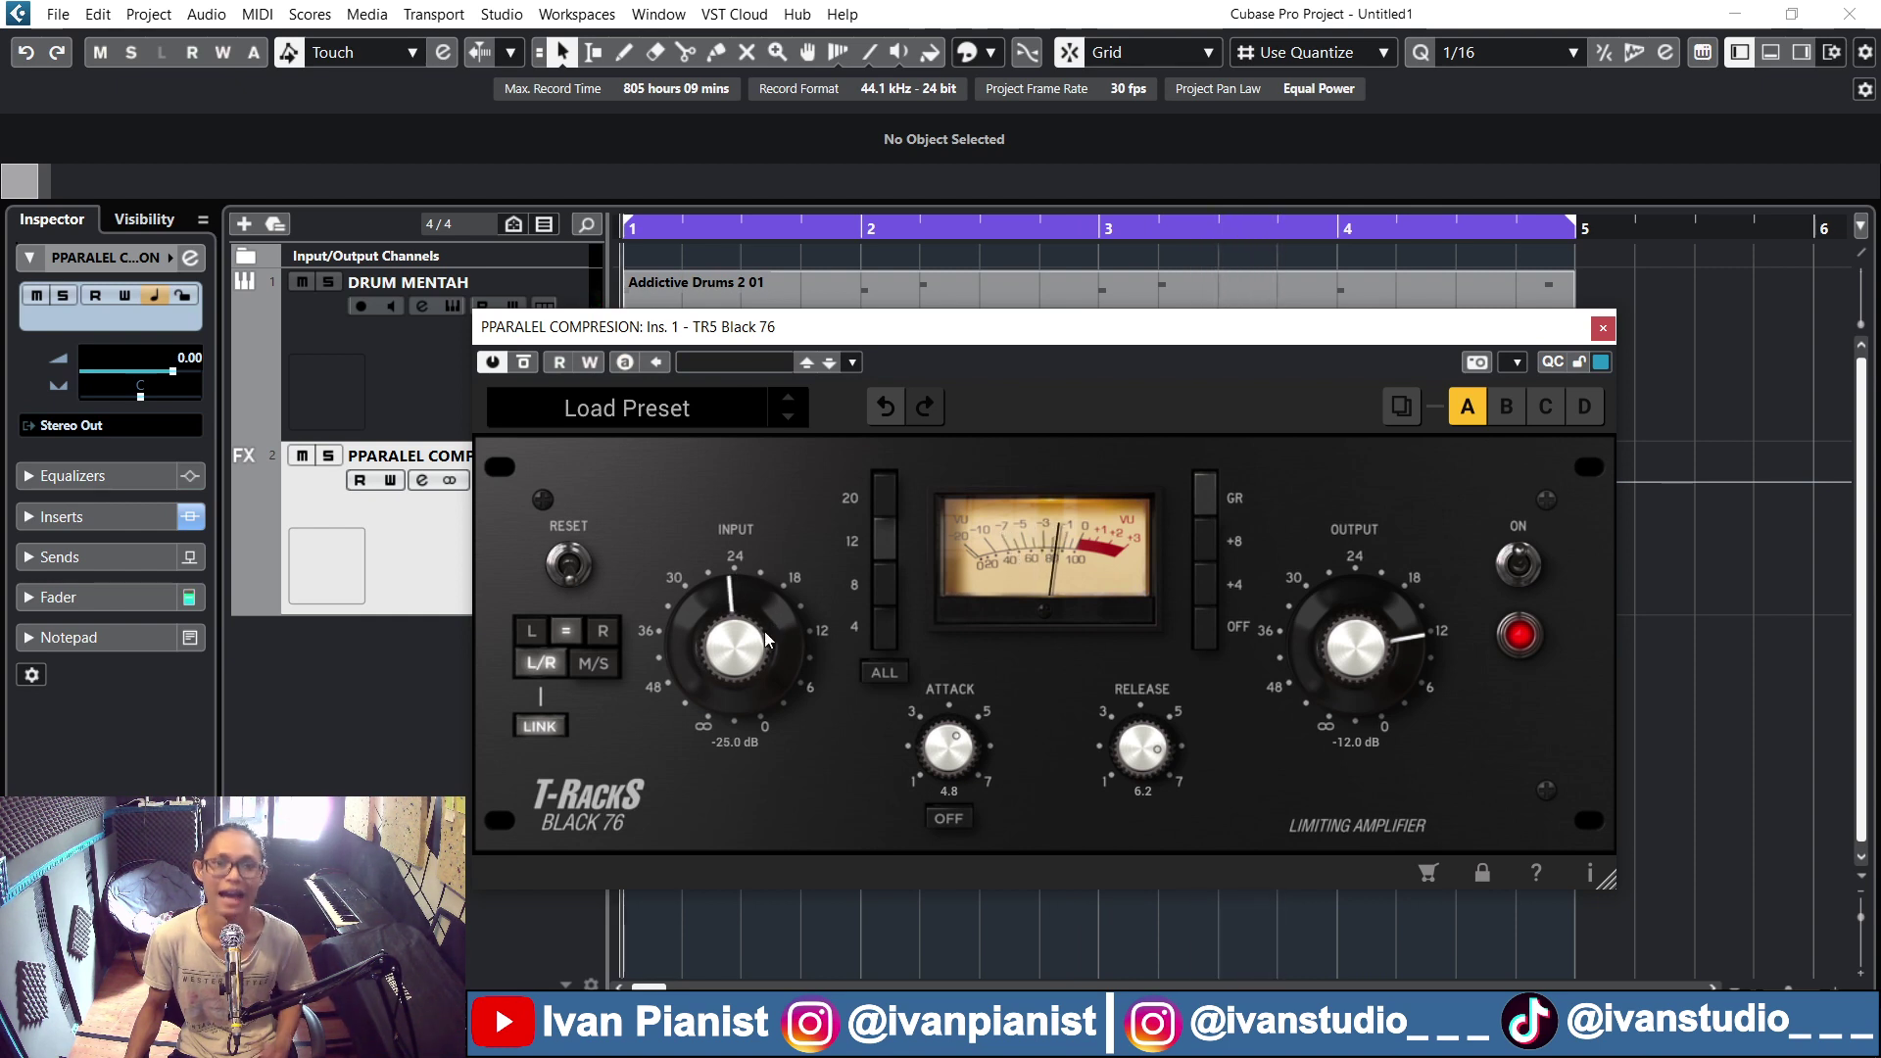
drag(766, 641, 743, 647)
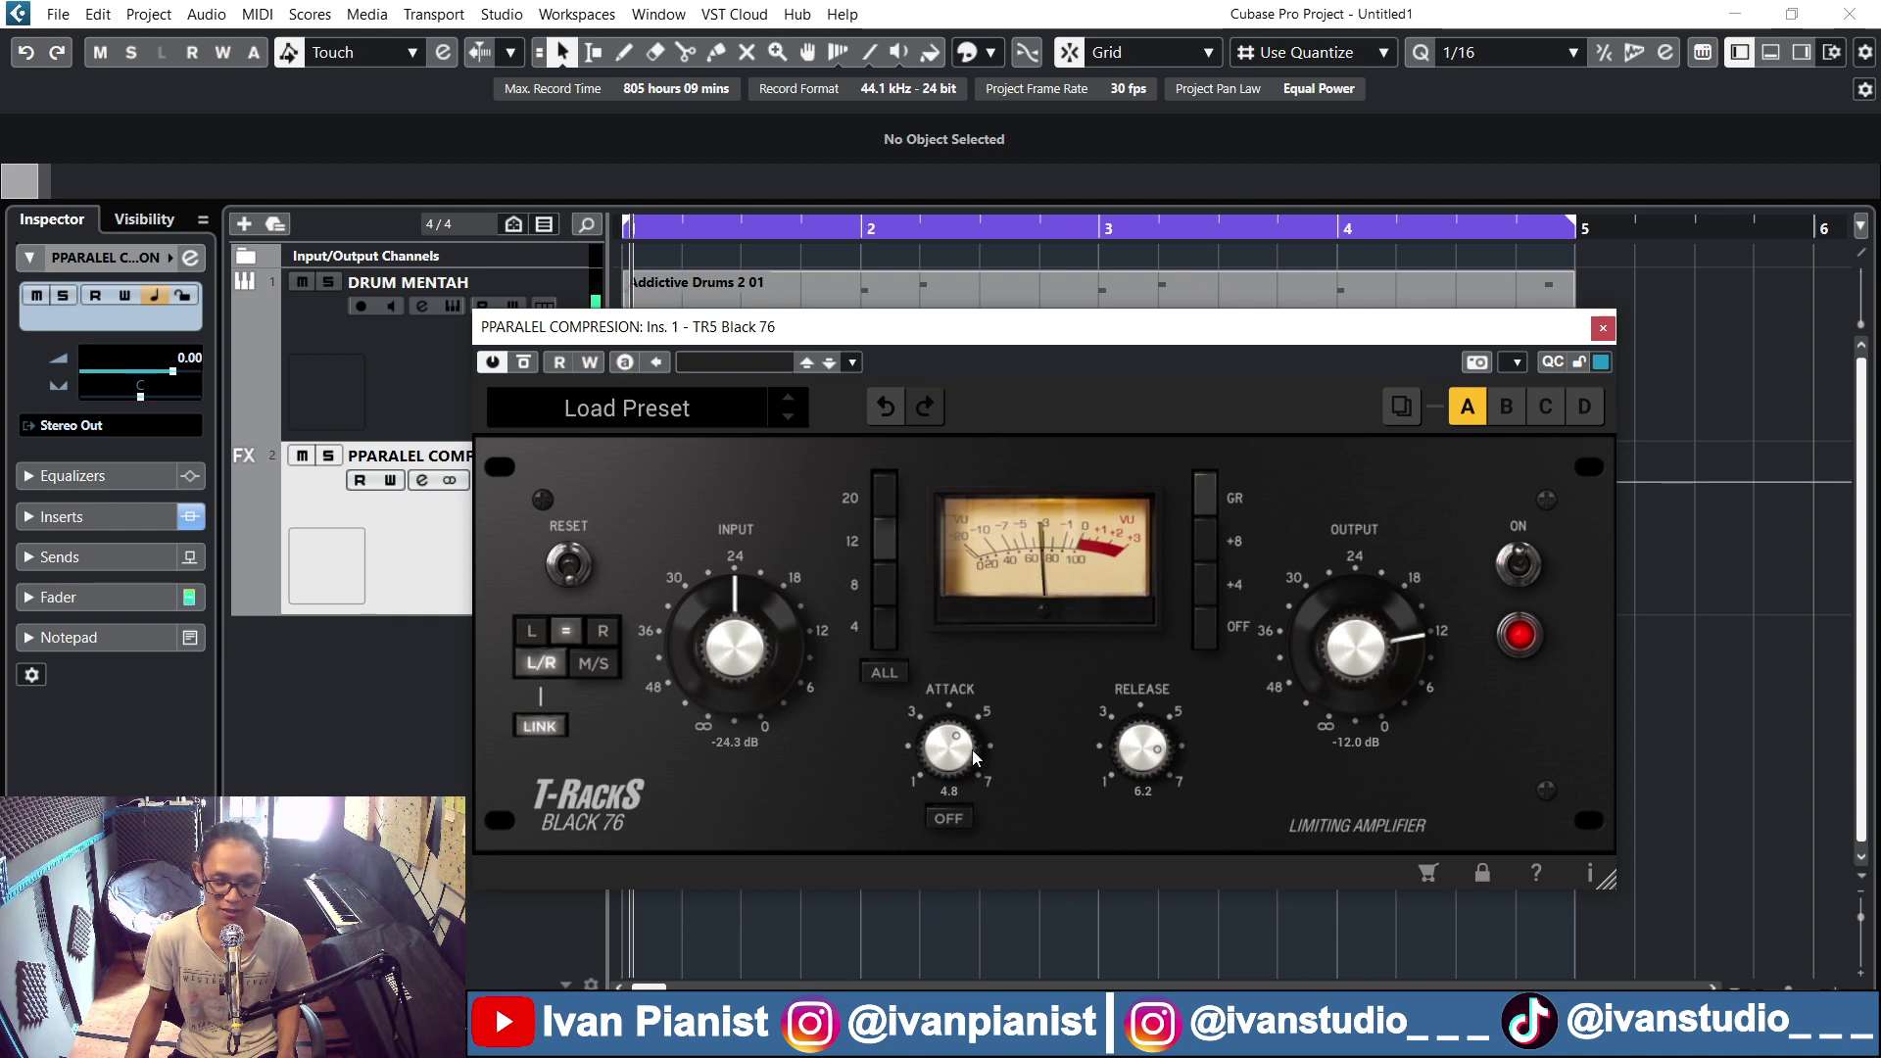
Set the compressor's attack to 4.4 and its release to 2.4
mouse_move(955, 757)
mouse_down()
mouse_move(948, 736)
mouse_move(955, 773)
mouse_up()
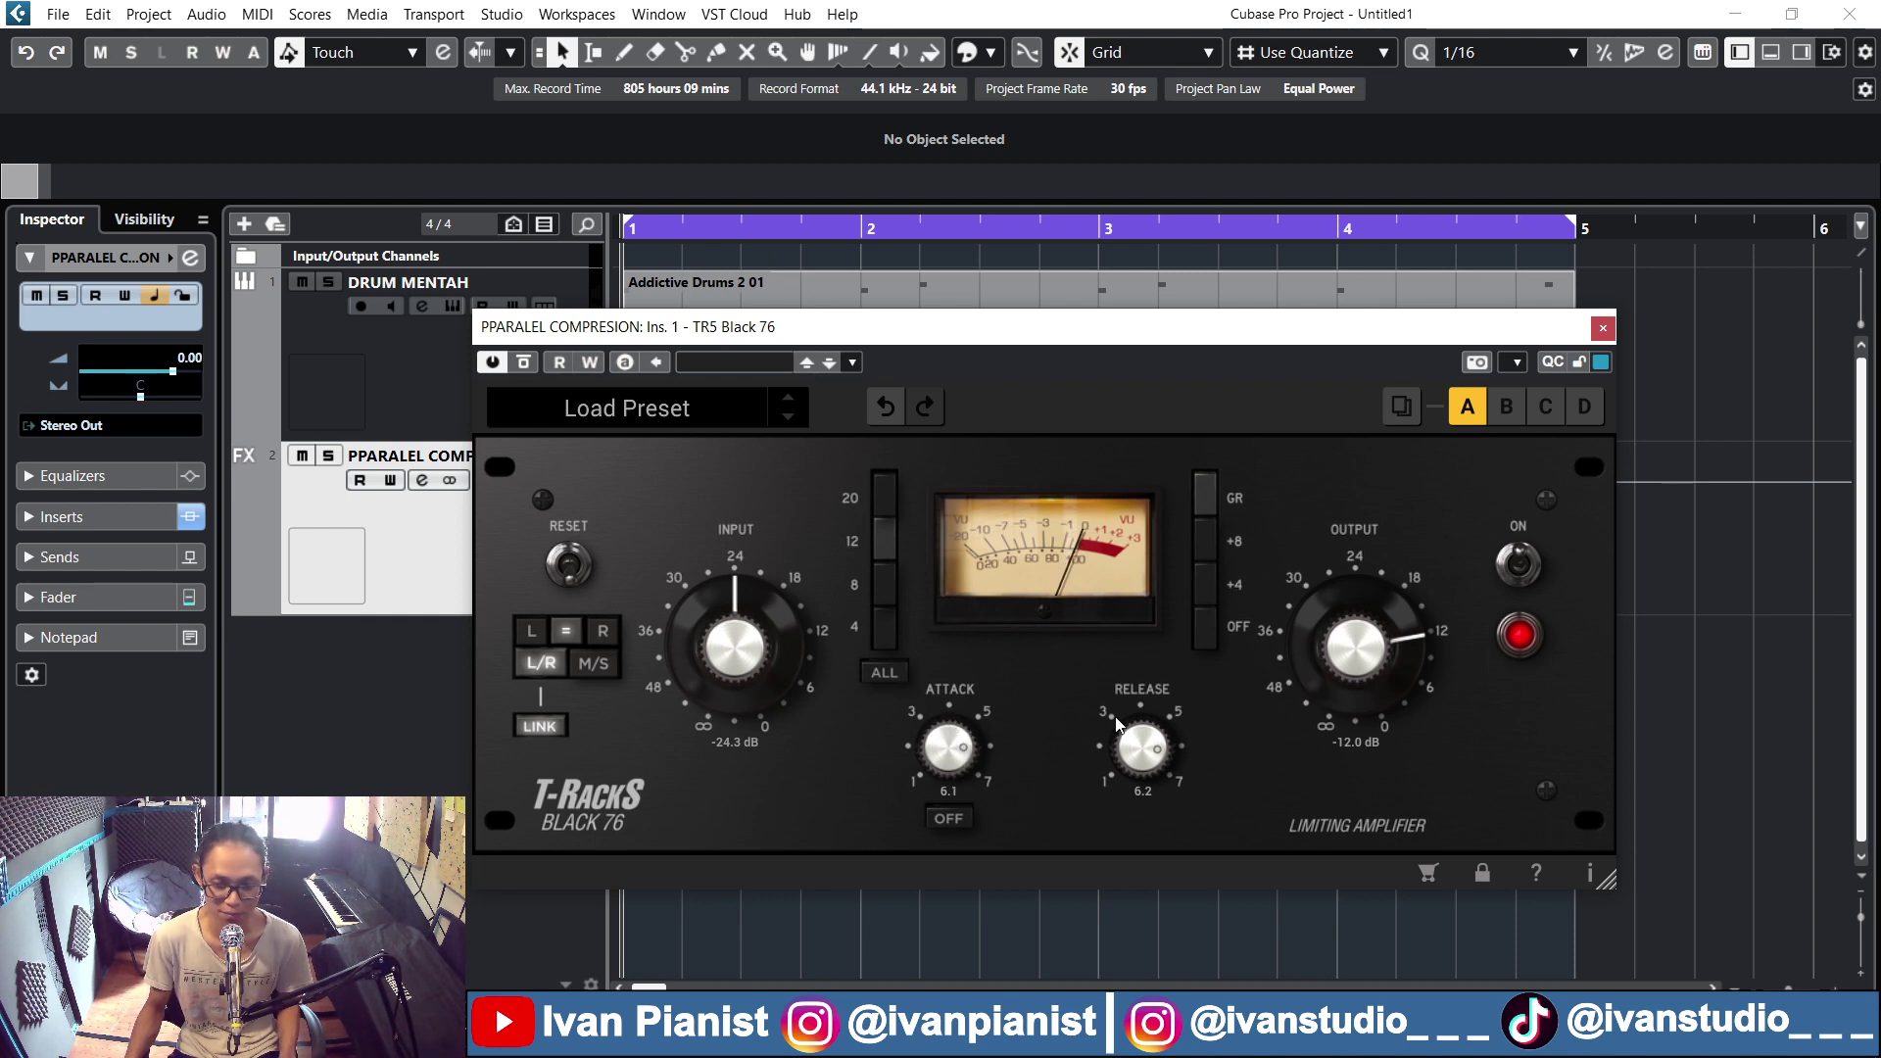
drag(1137, 779, 1155, 874)
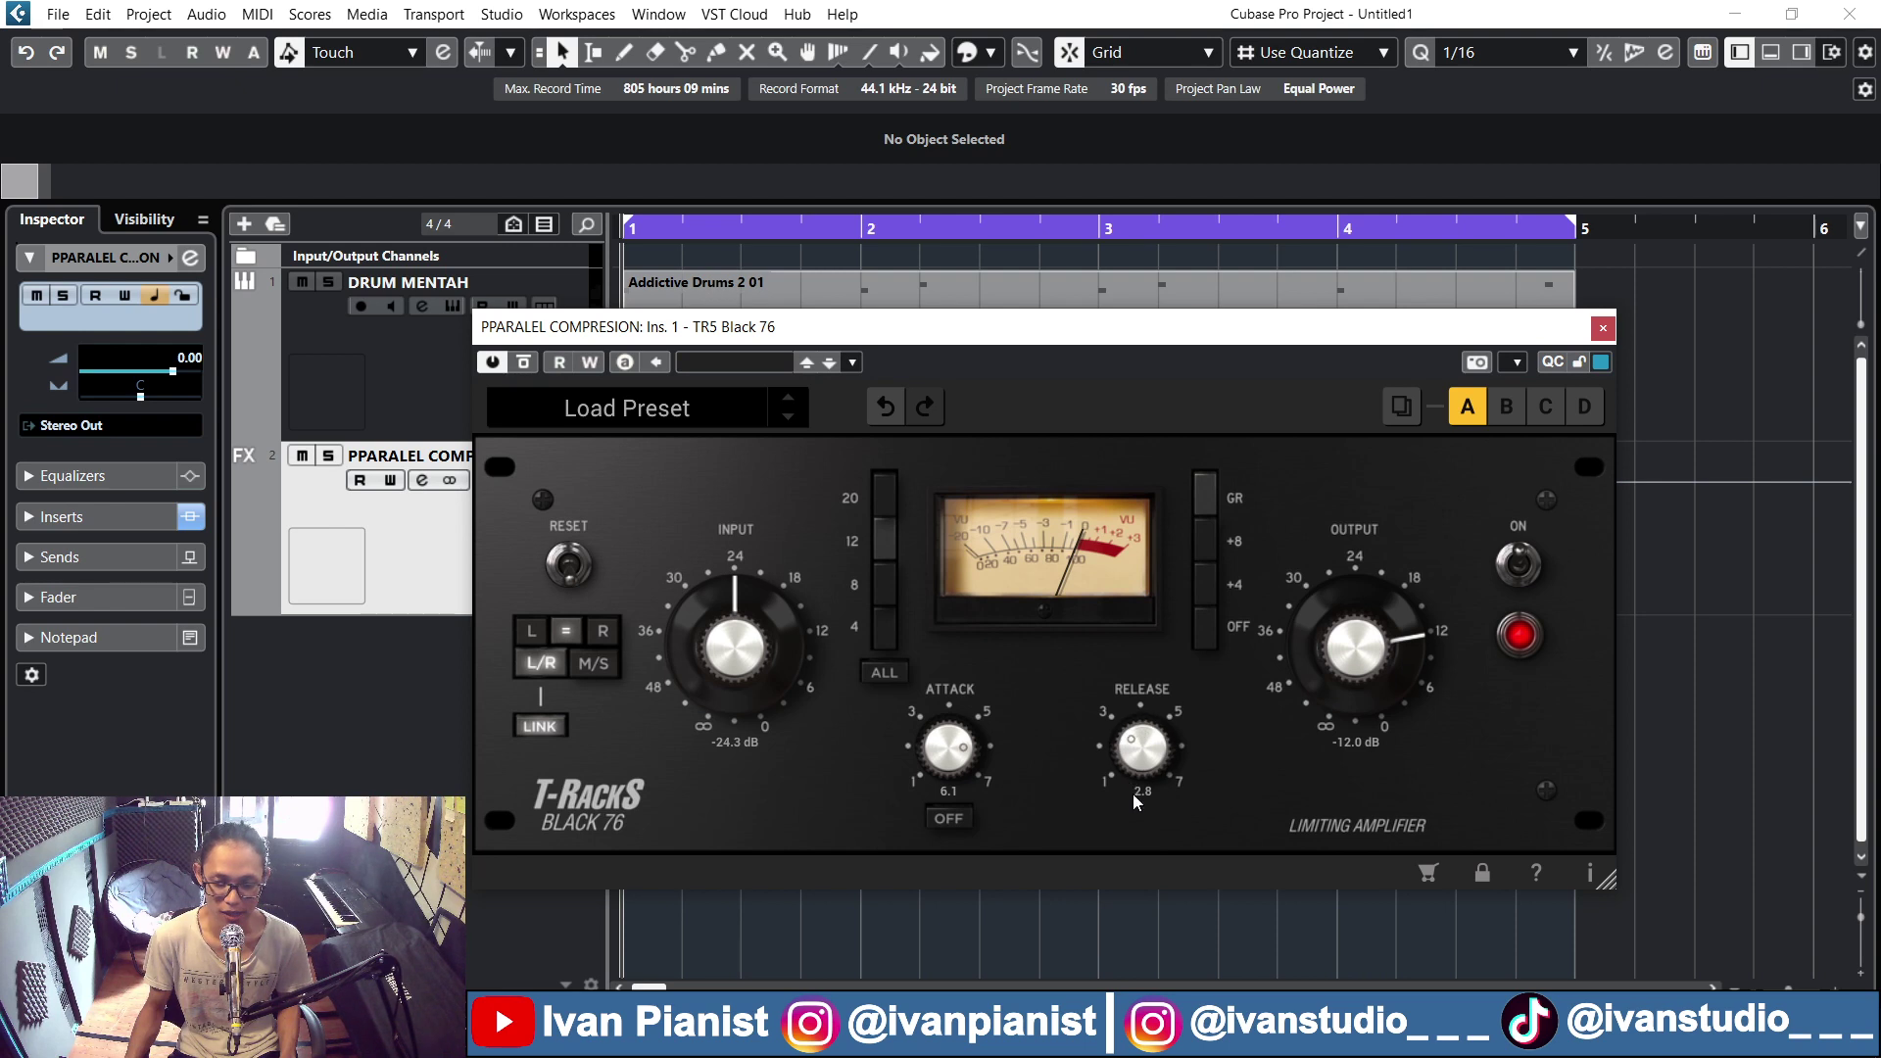
drag(940, 733, 942, 777)
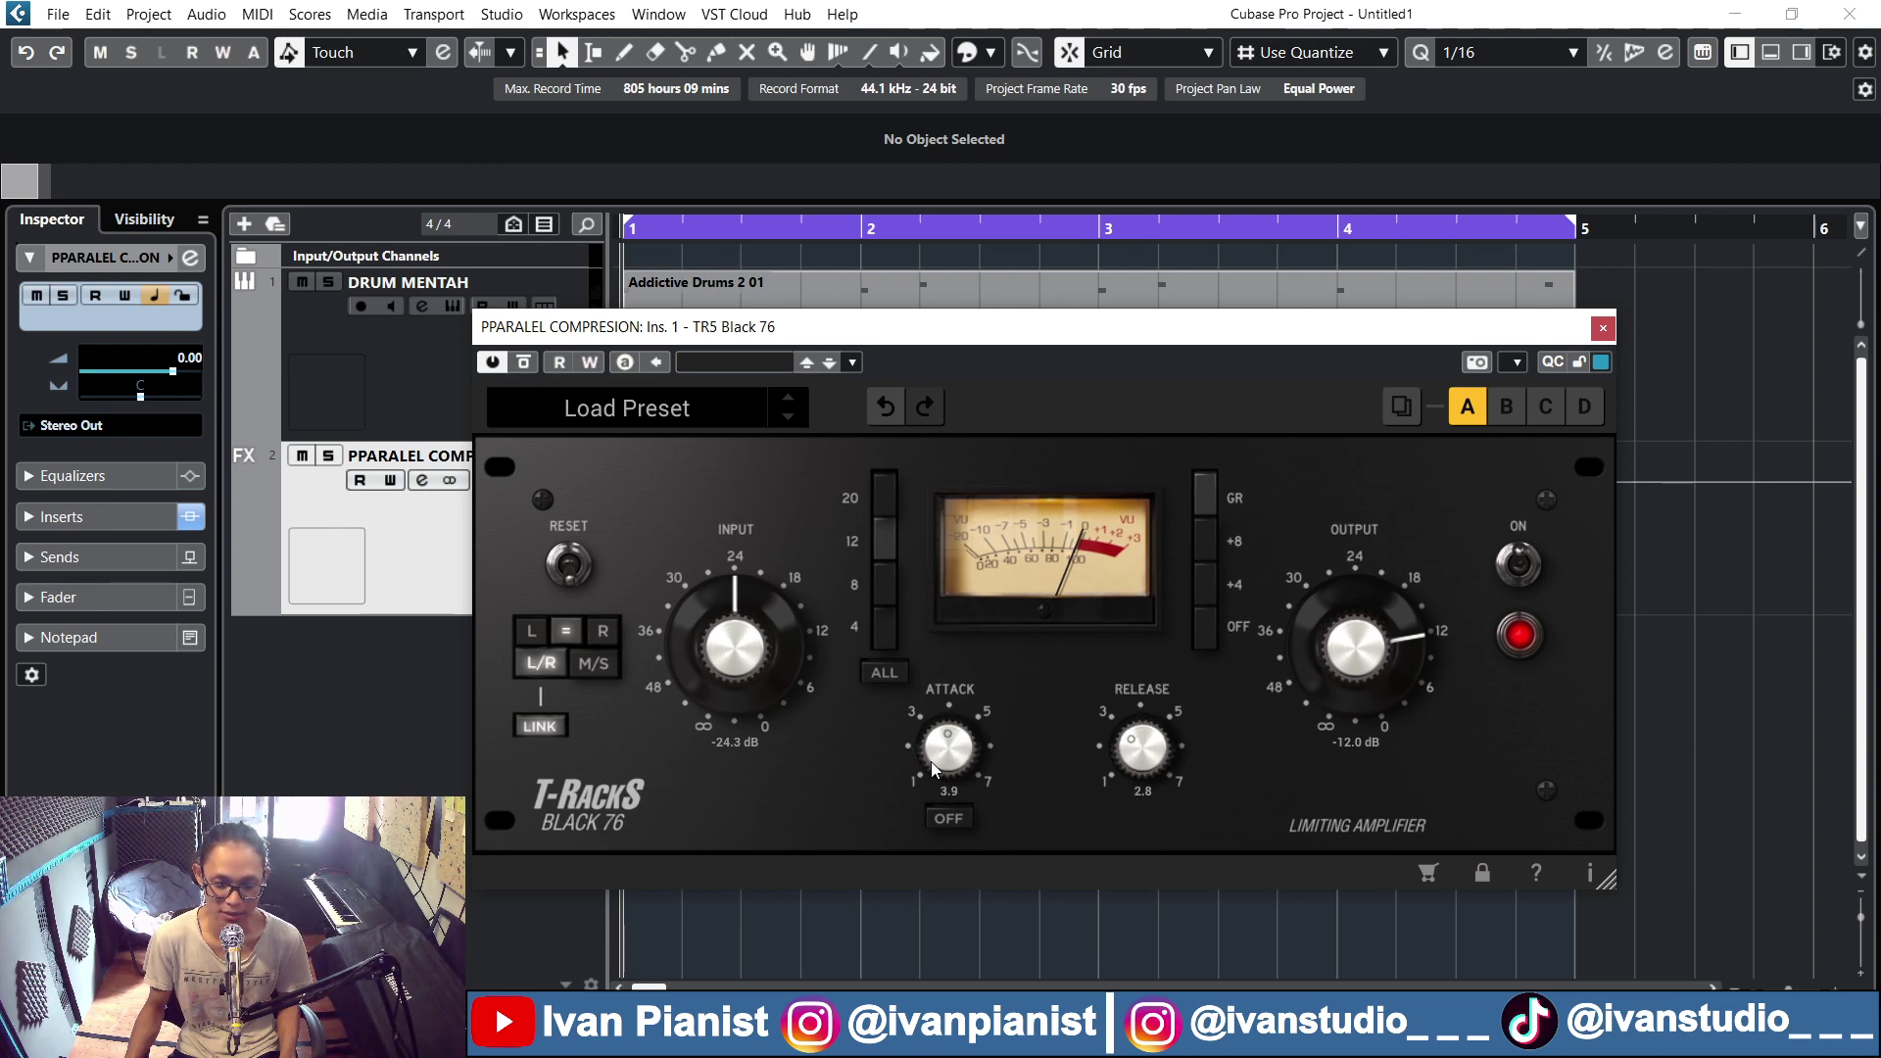
drag(950, 756, 952, 751)
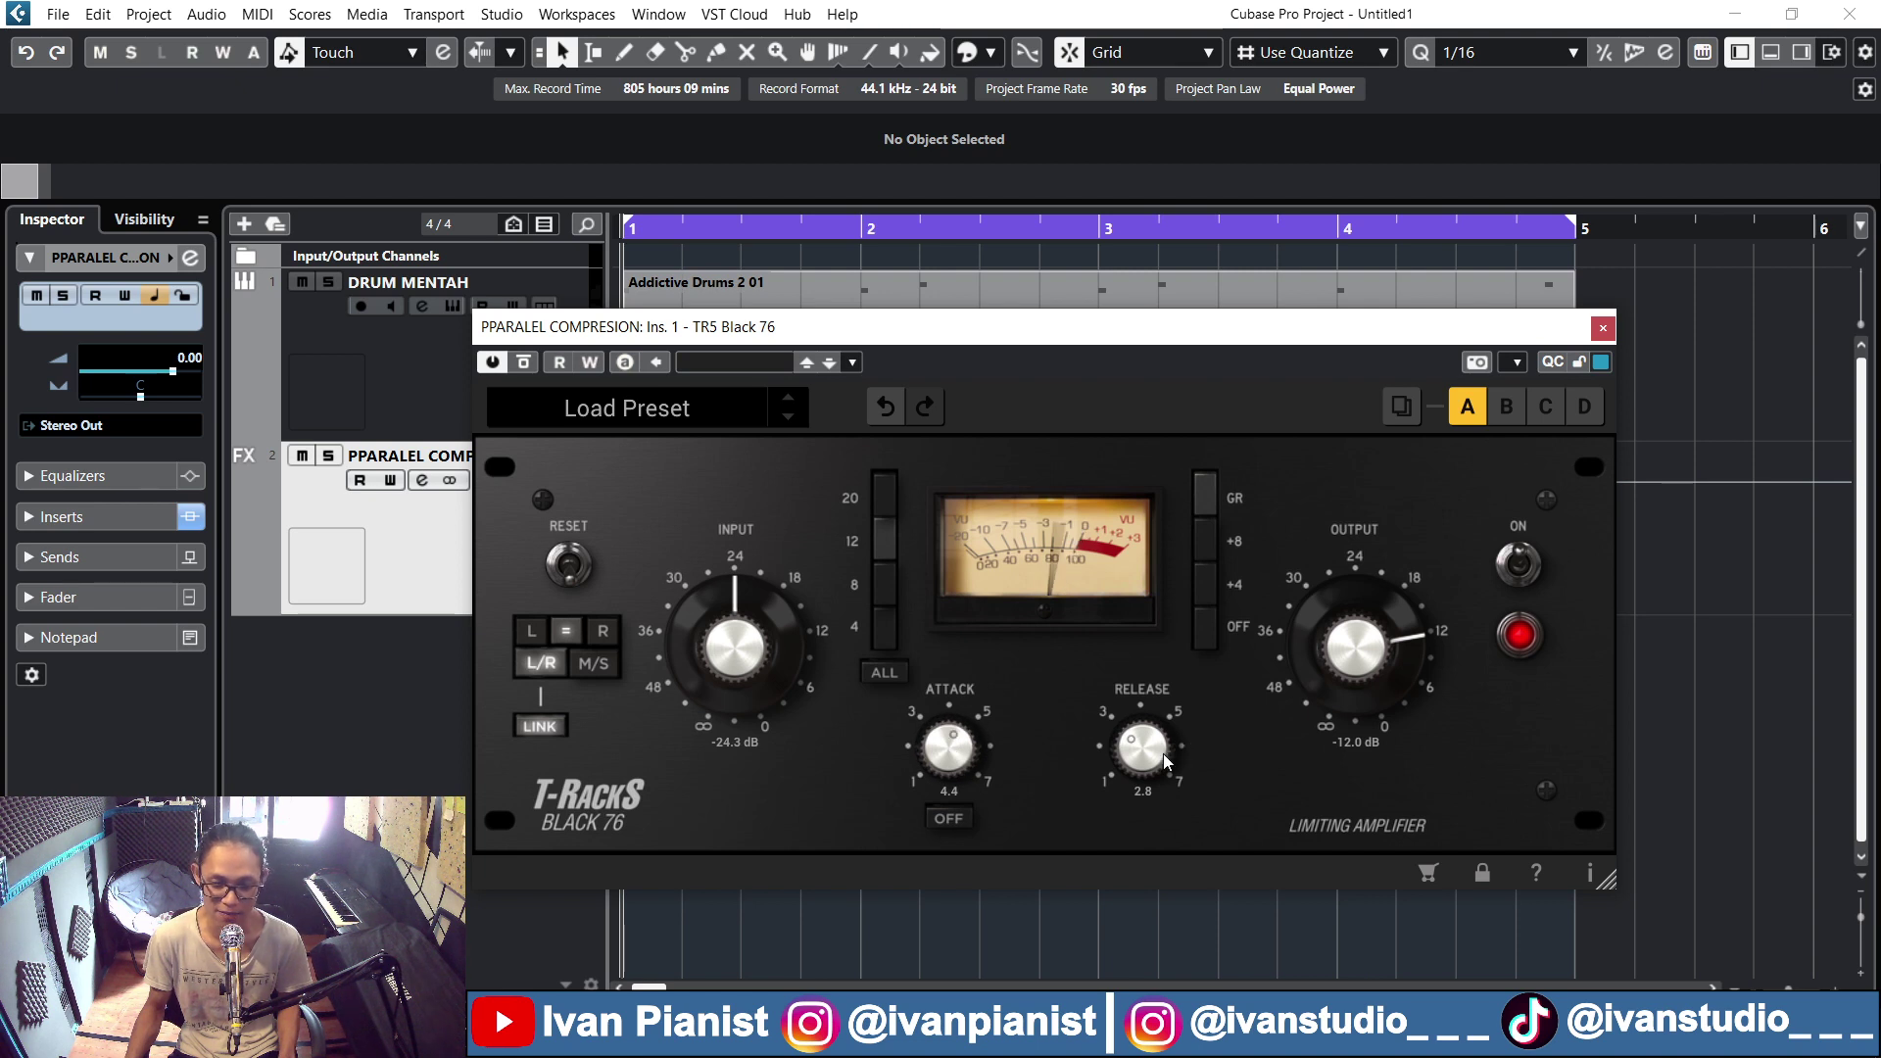
mouse_move(1152, 763)
mouse_down()
mouse_move(1154, 738)
mouse_move(1154, 796)
mouse_up()
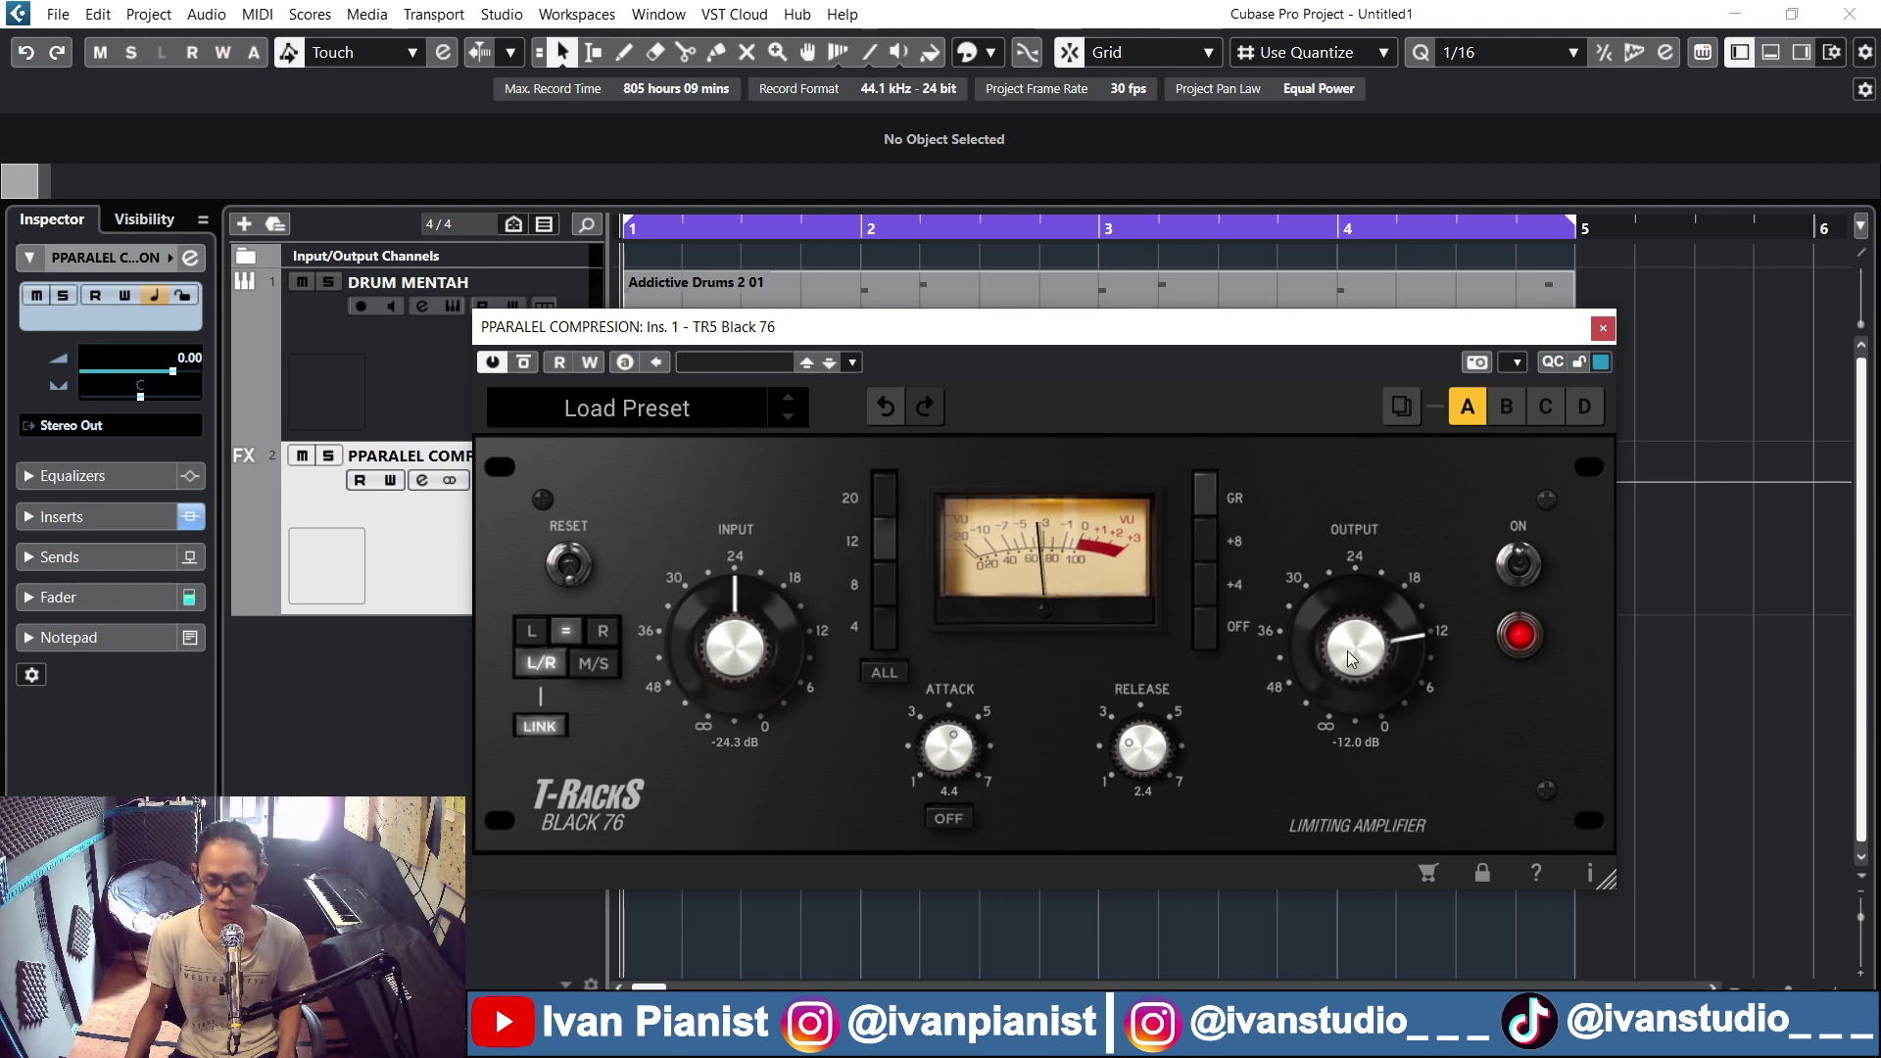
Lower the compressor's output to -14.3 dB while listening to the loop, and close the plug-in window
drag(1348, 651, 1349, 674)
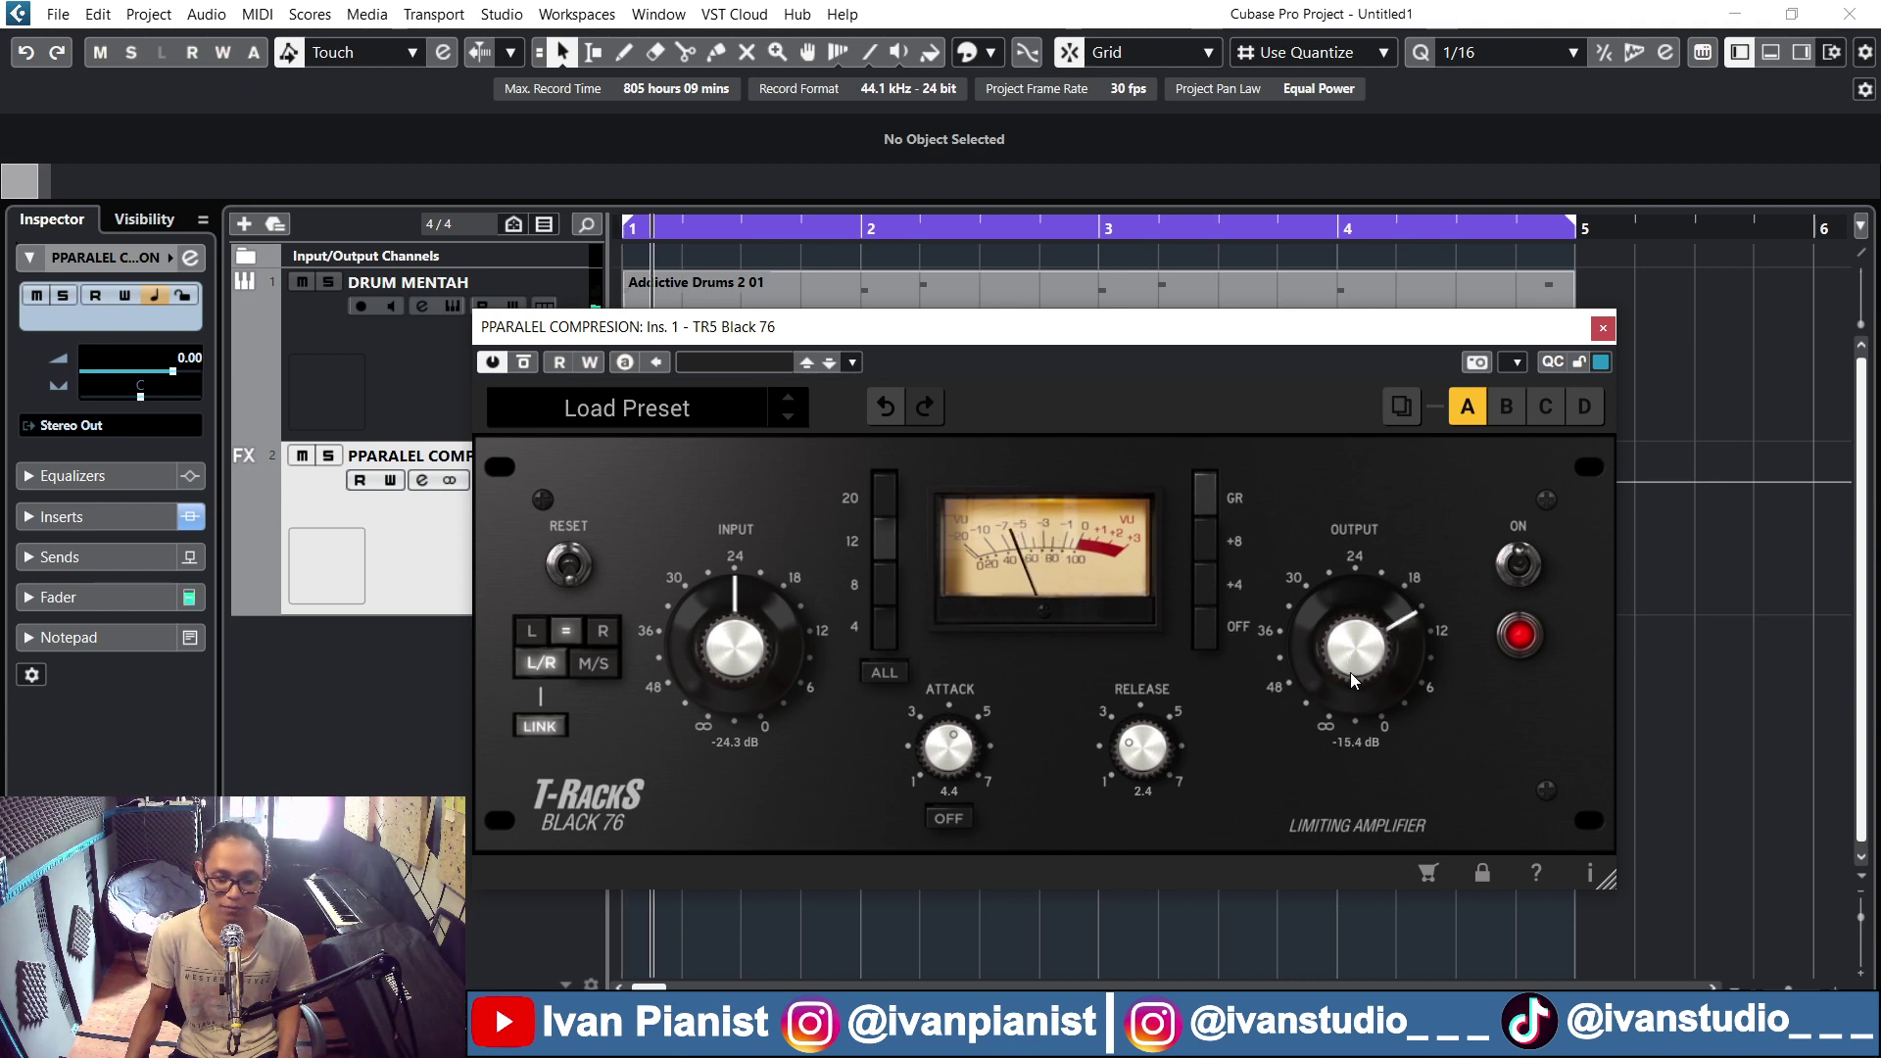
drag(1349, 684, 1365, 645)
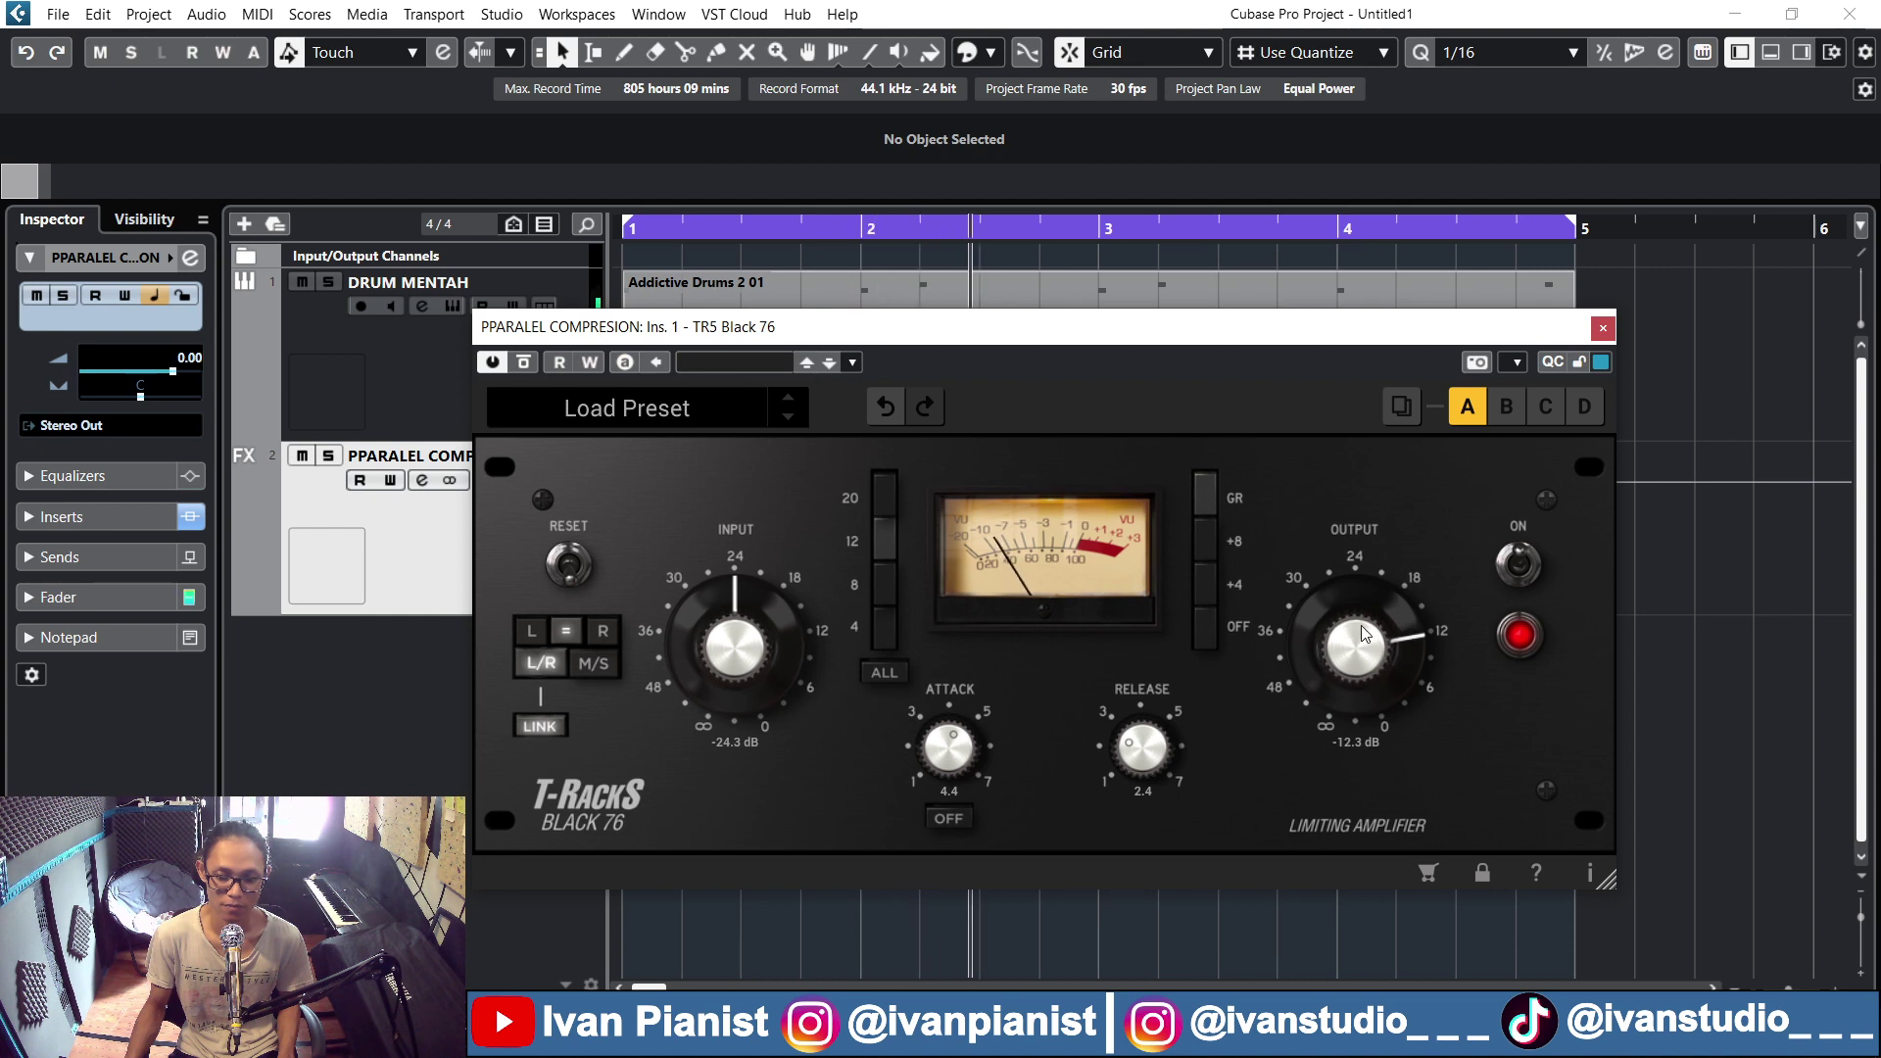
key(space)
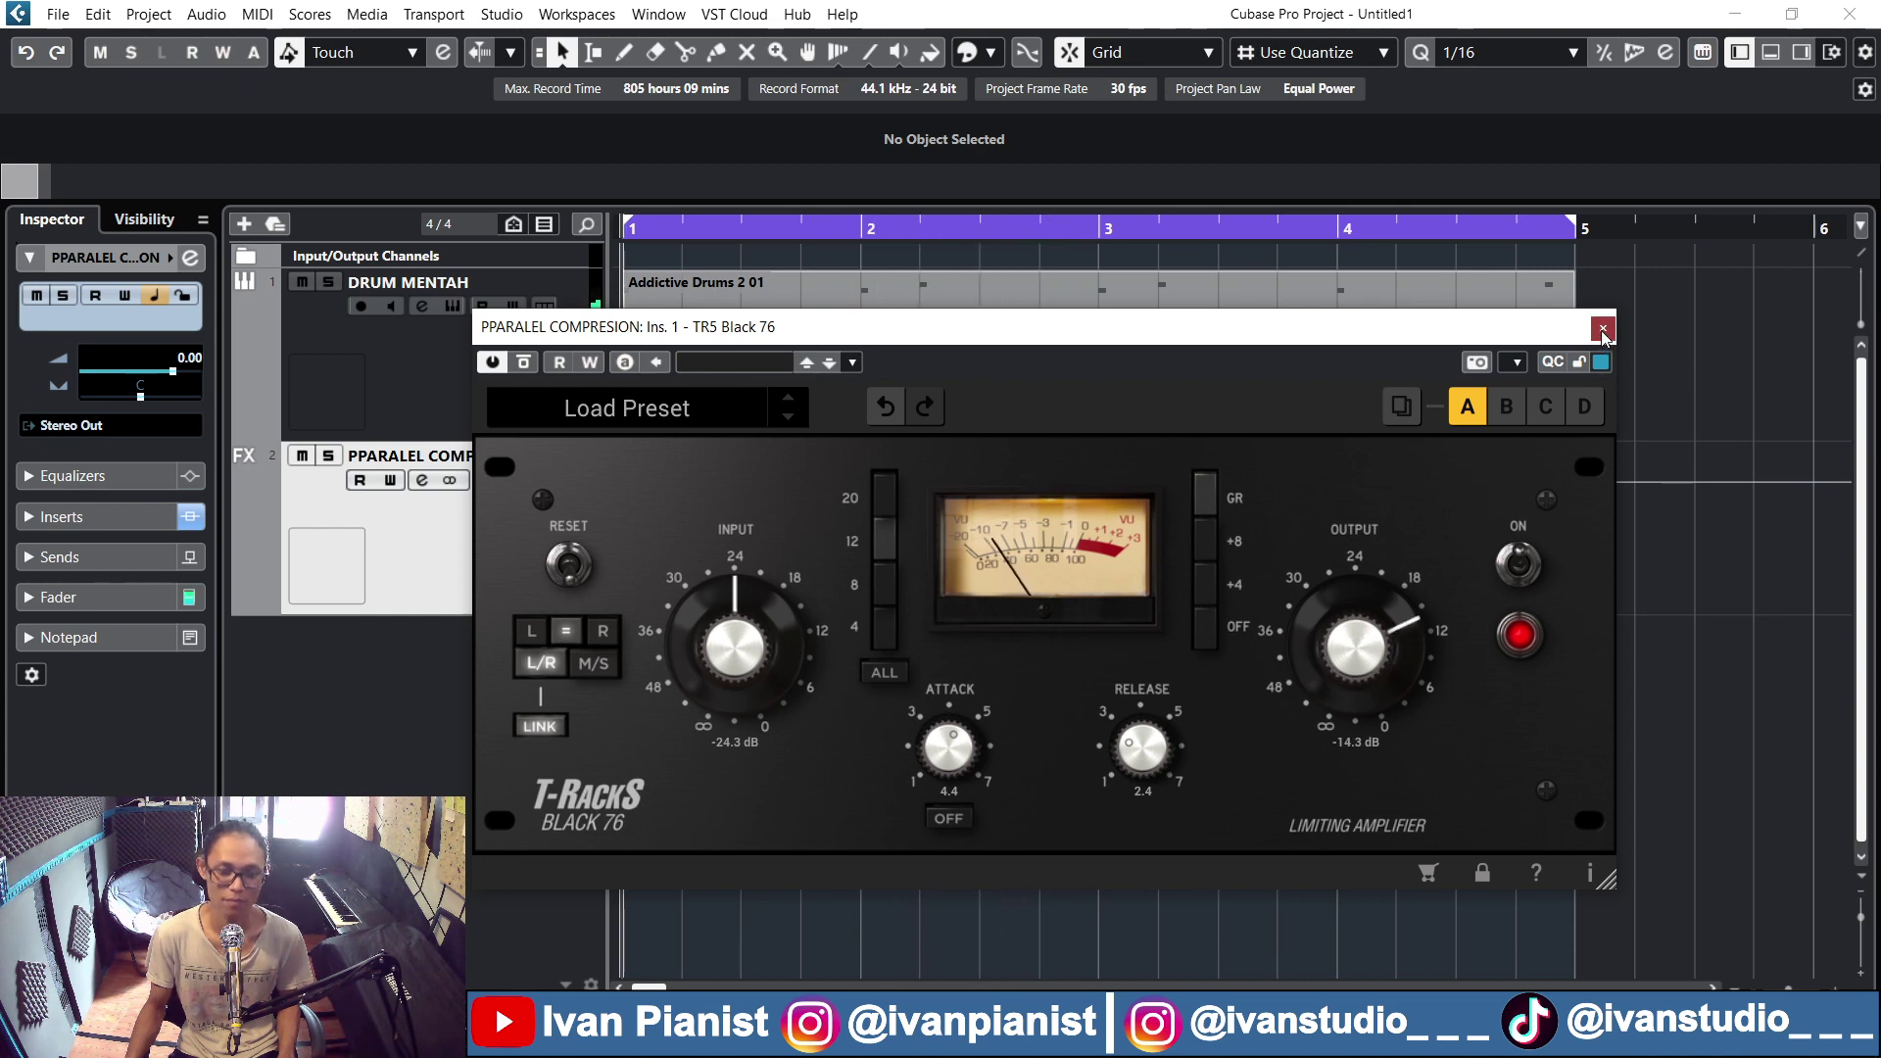
click(1602, 329)
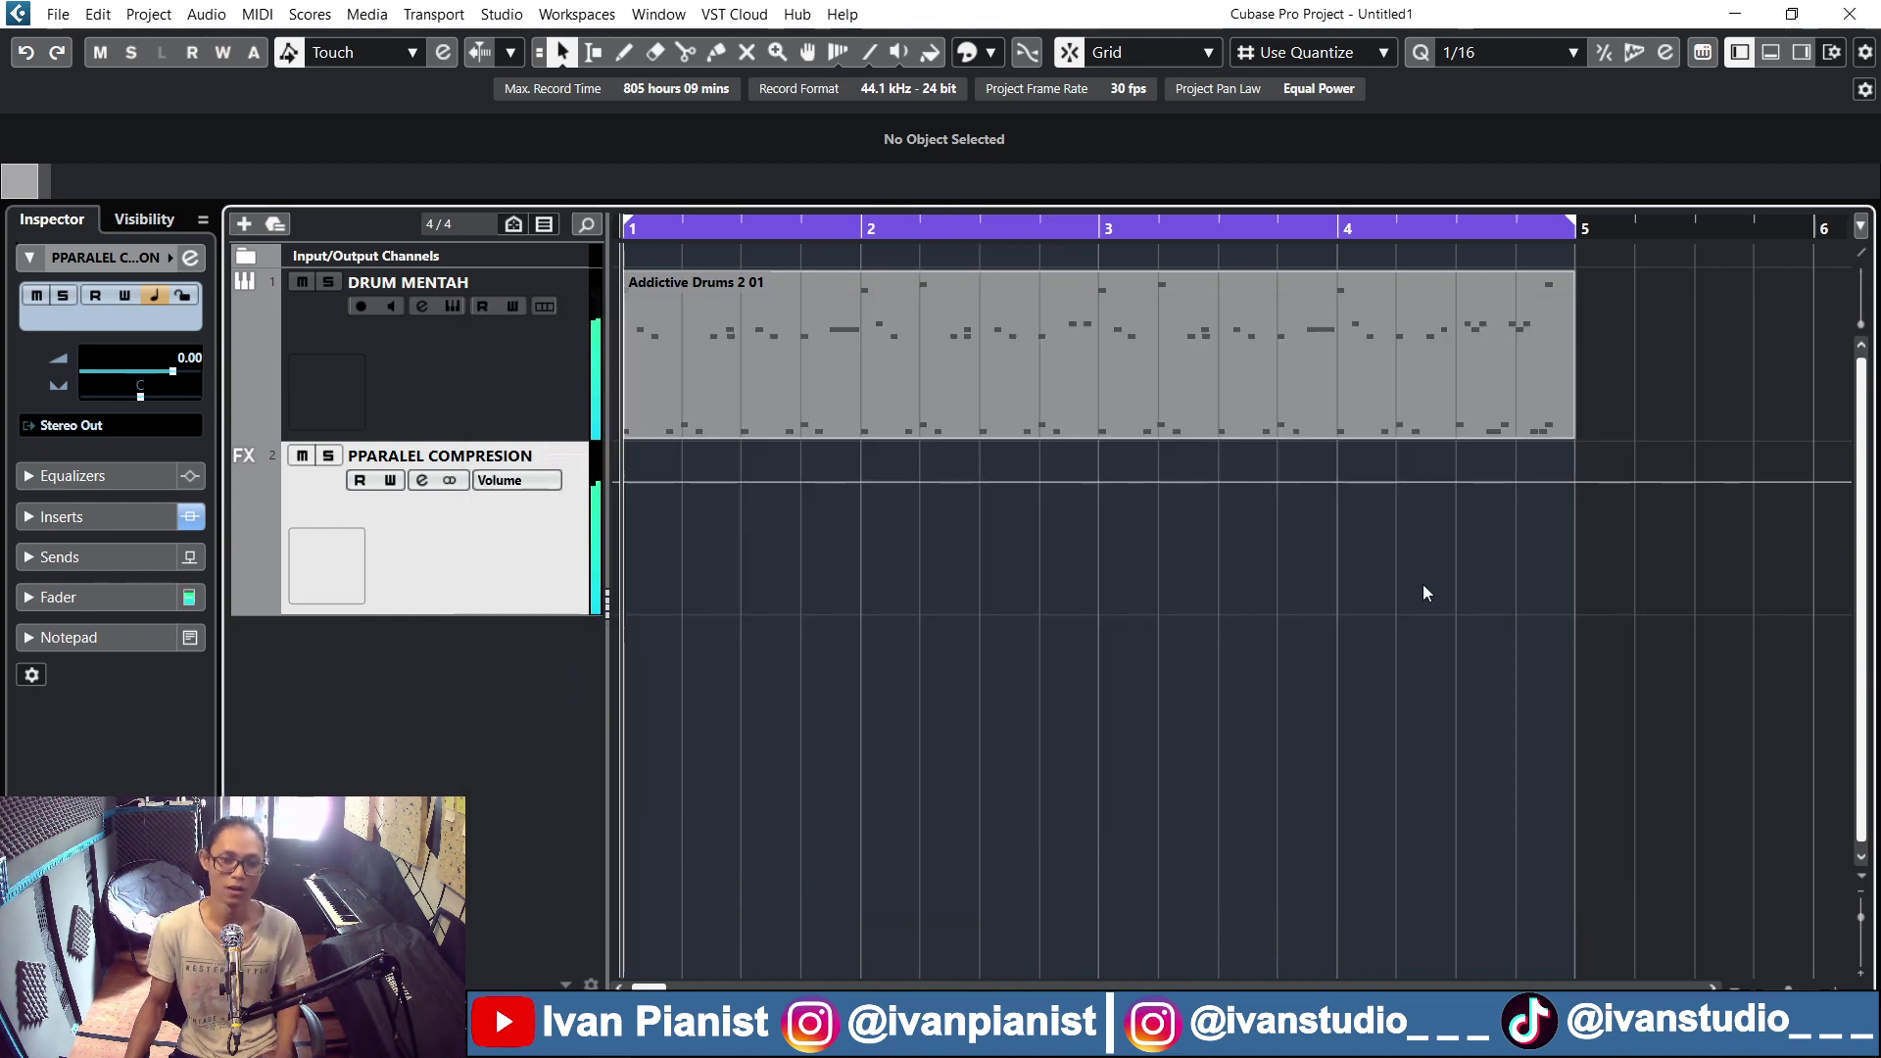
Compare the drum loop with the PPARALEL COMPRESION track muted and unmuted
click(302, 455)
key(space)
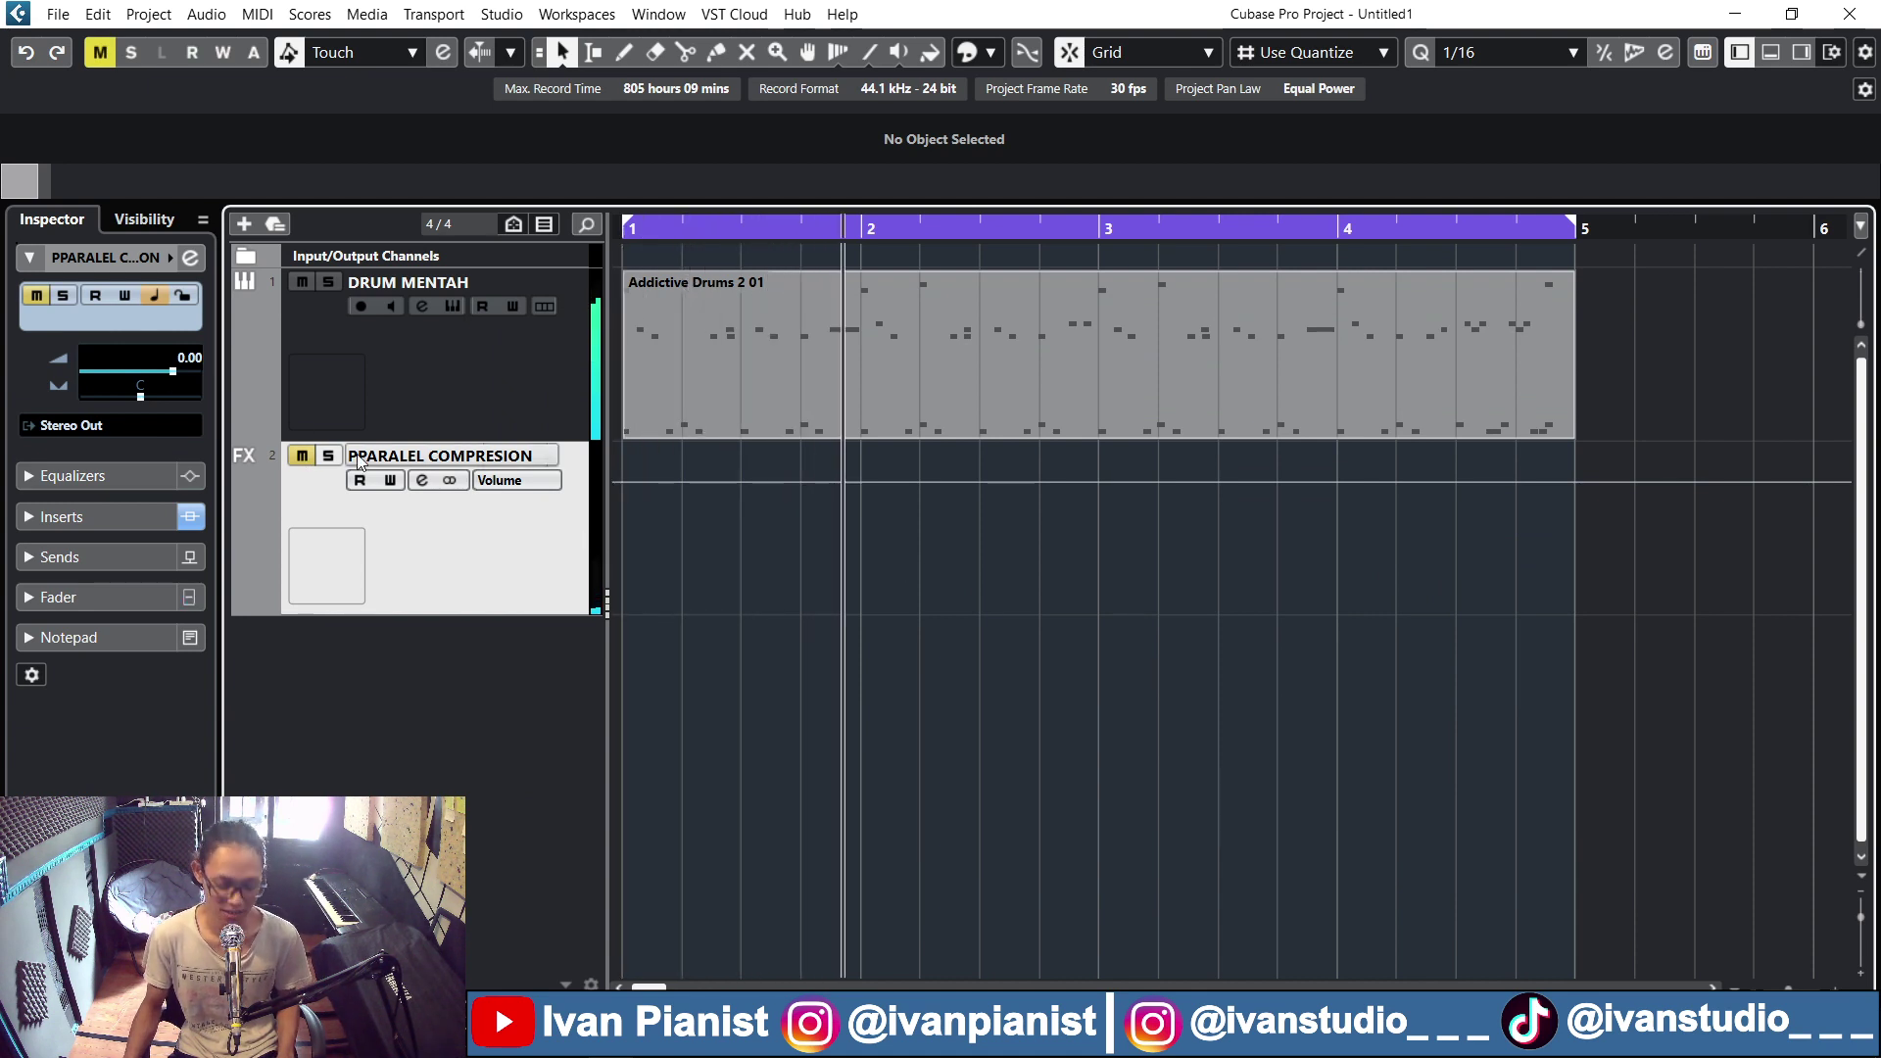
key(space)
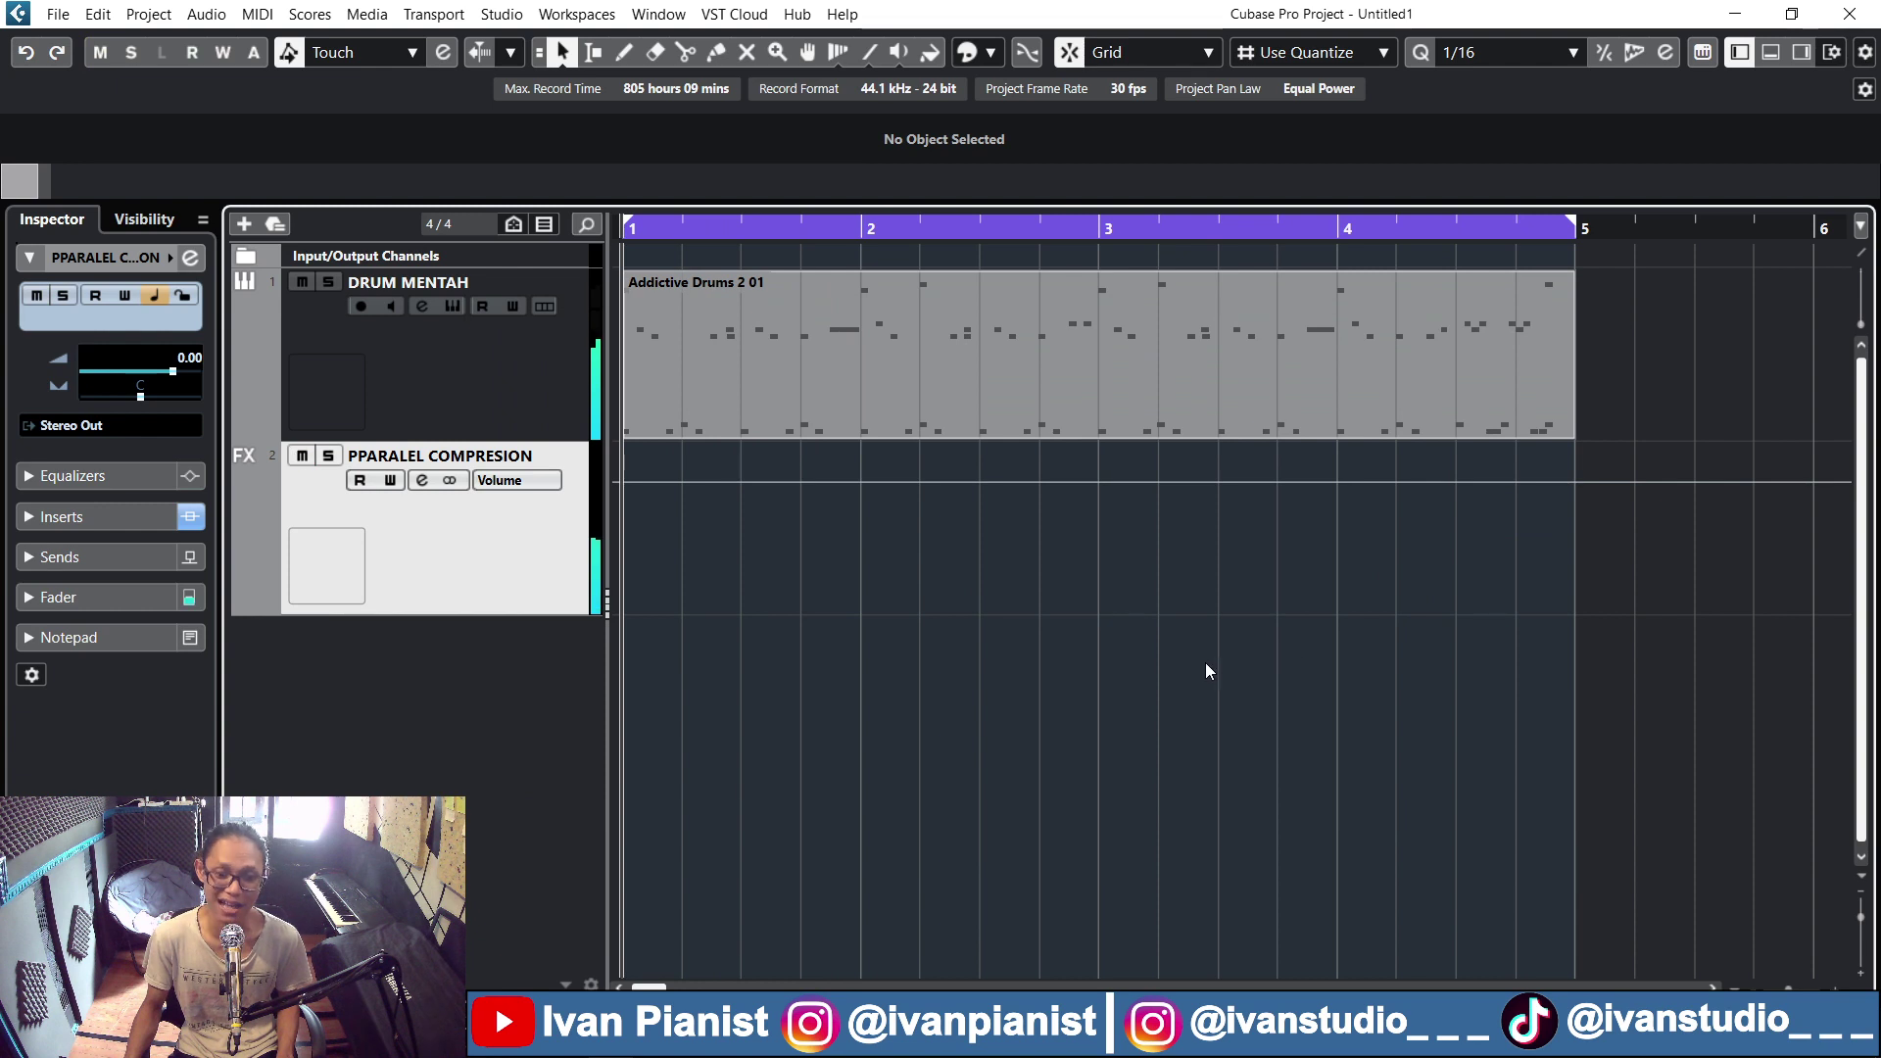
key(space)
key(space)
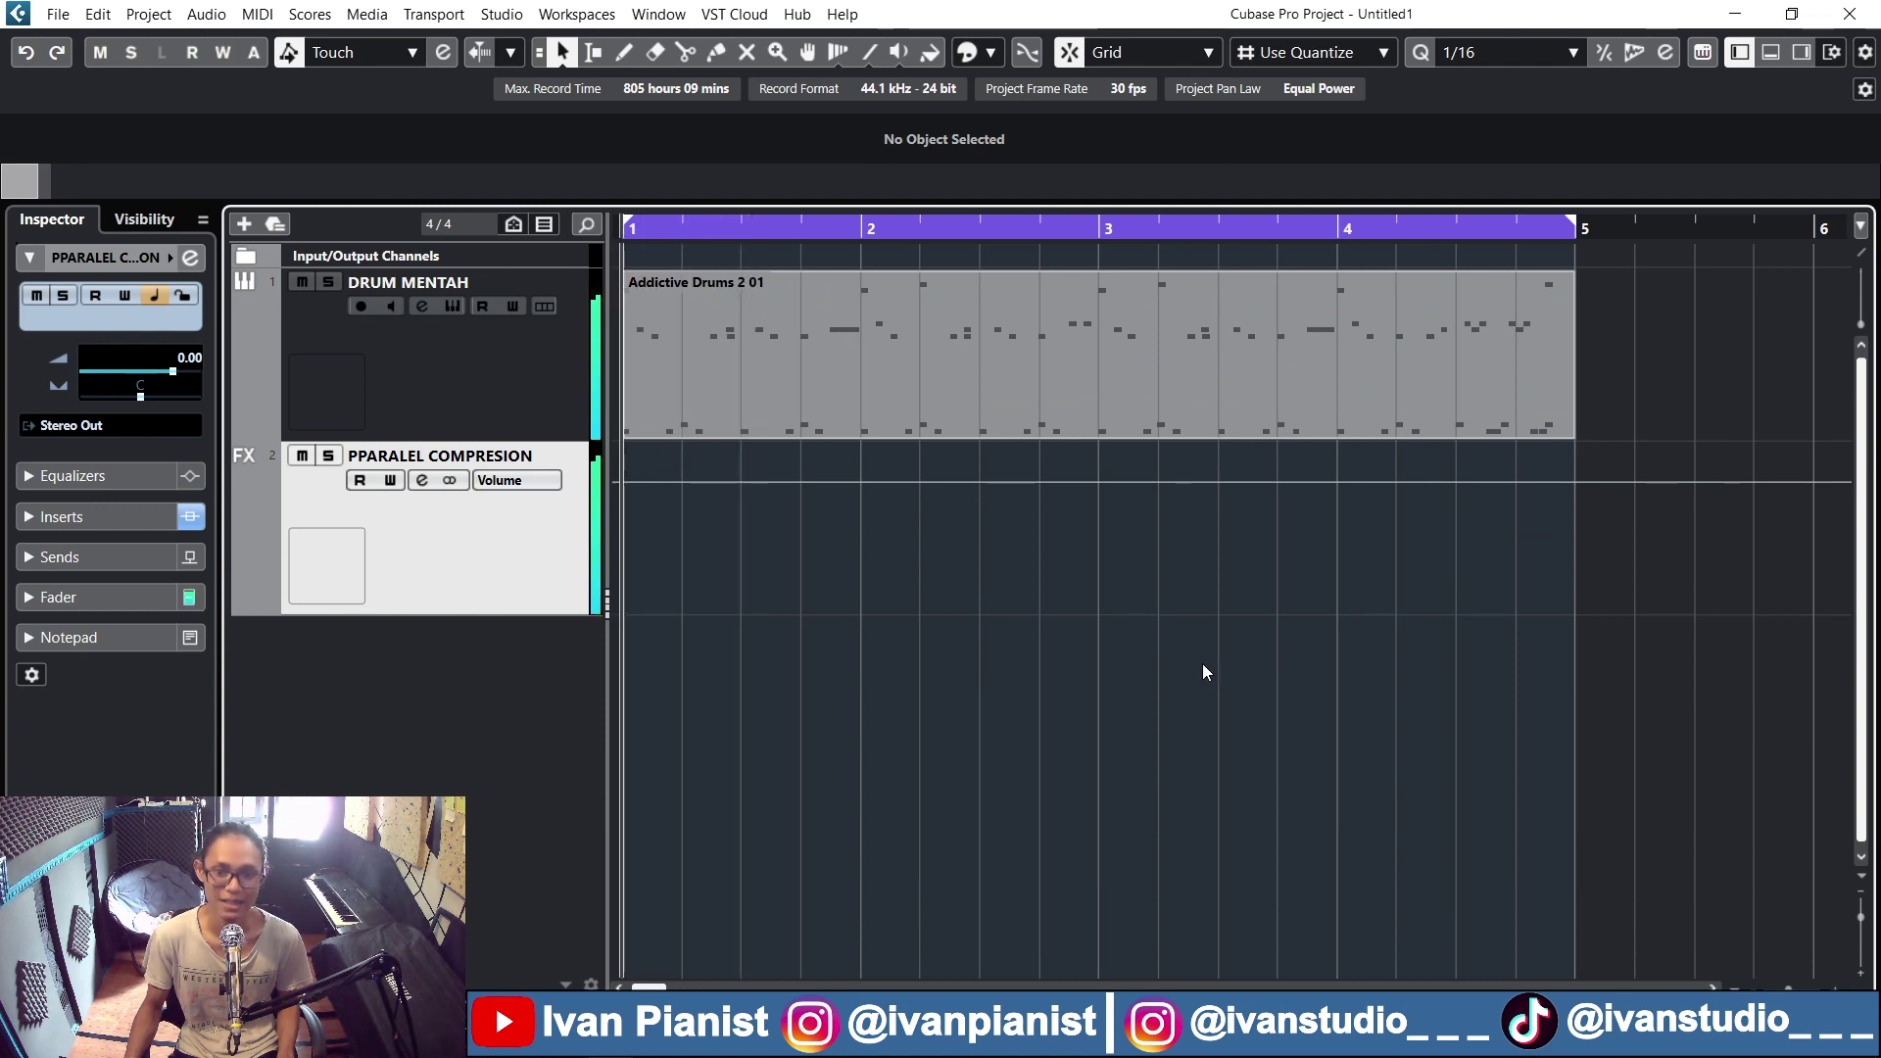
Lower the DRUM MENTAH track's volume to -5.00 and play the loop with PPARALEL COMPRESION muted
click(516, 409)
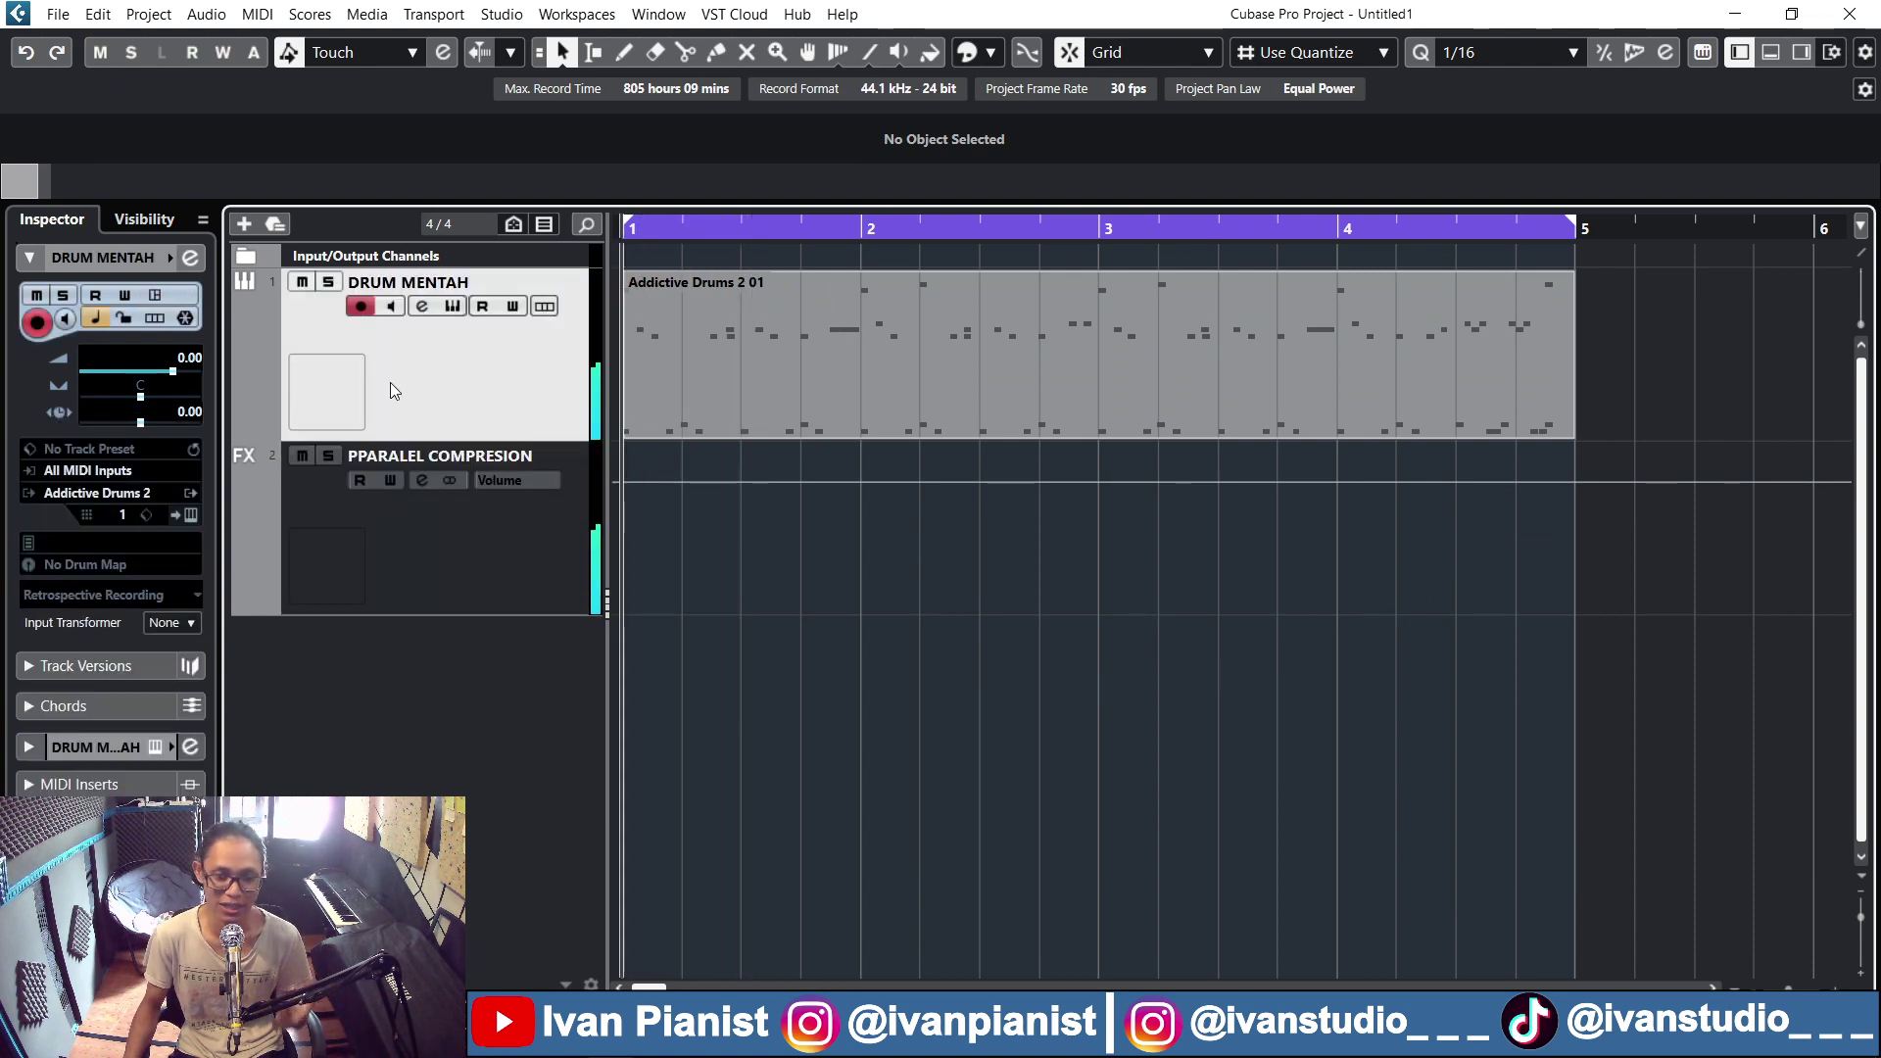
scroll(196, 367, down, 5)
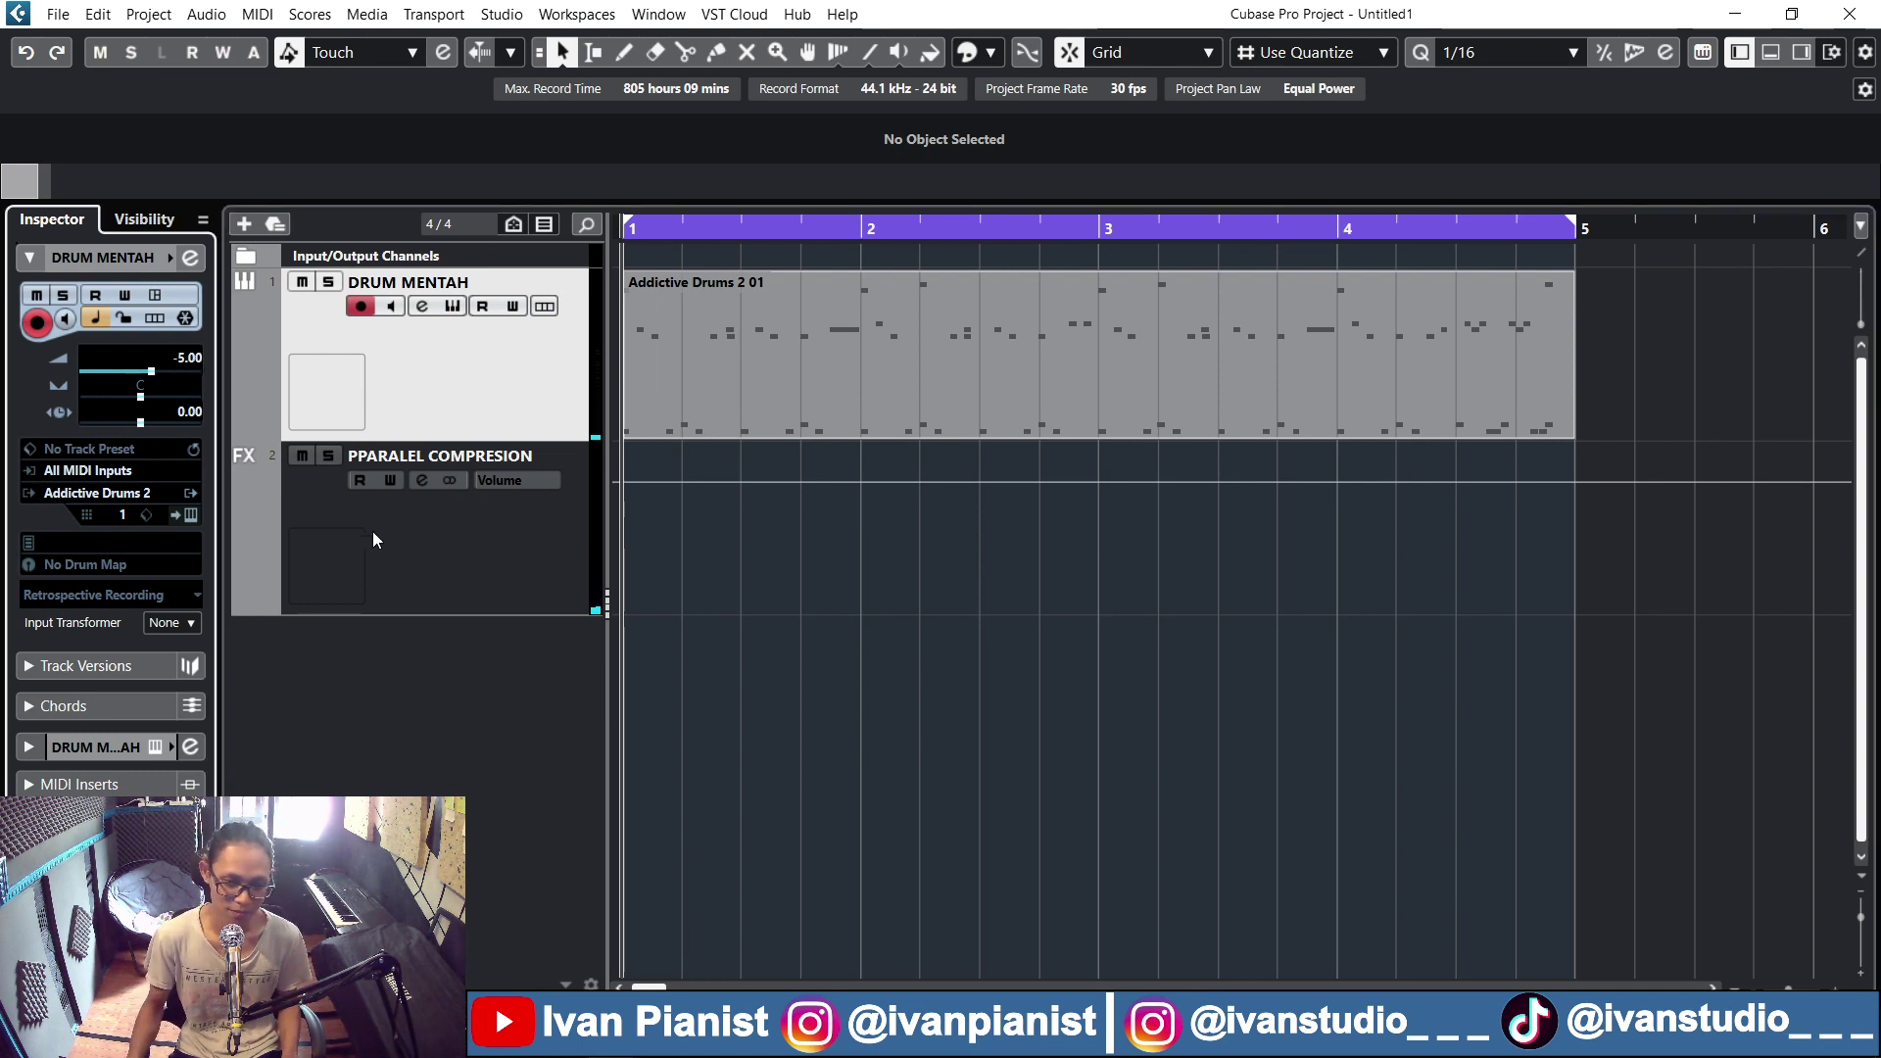
click(302, 455)
key(space)
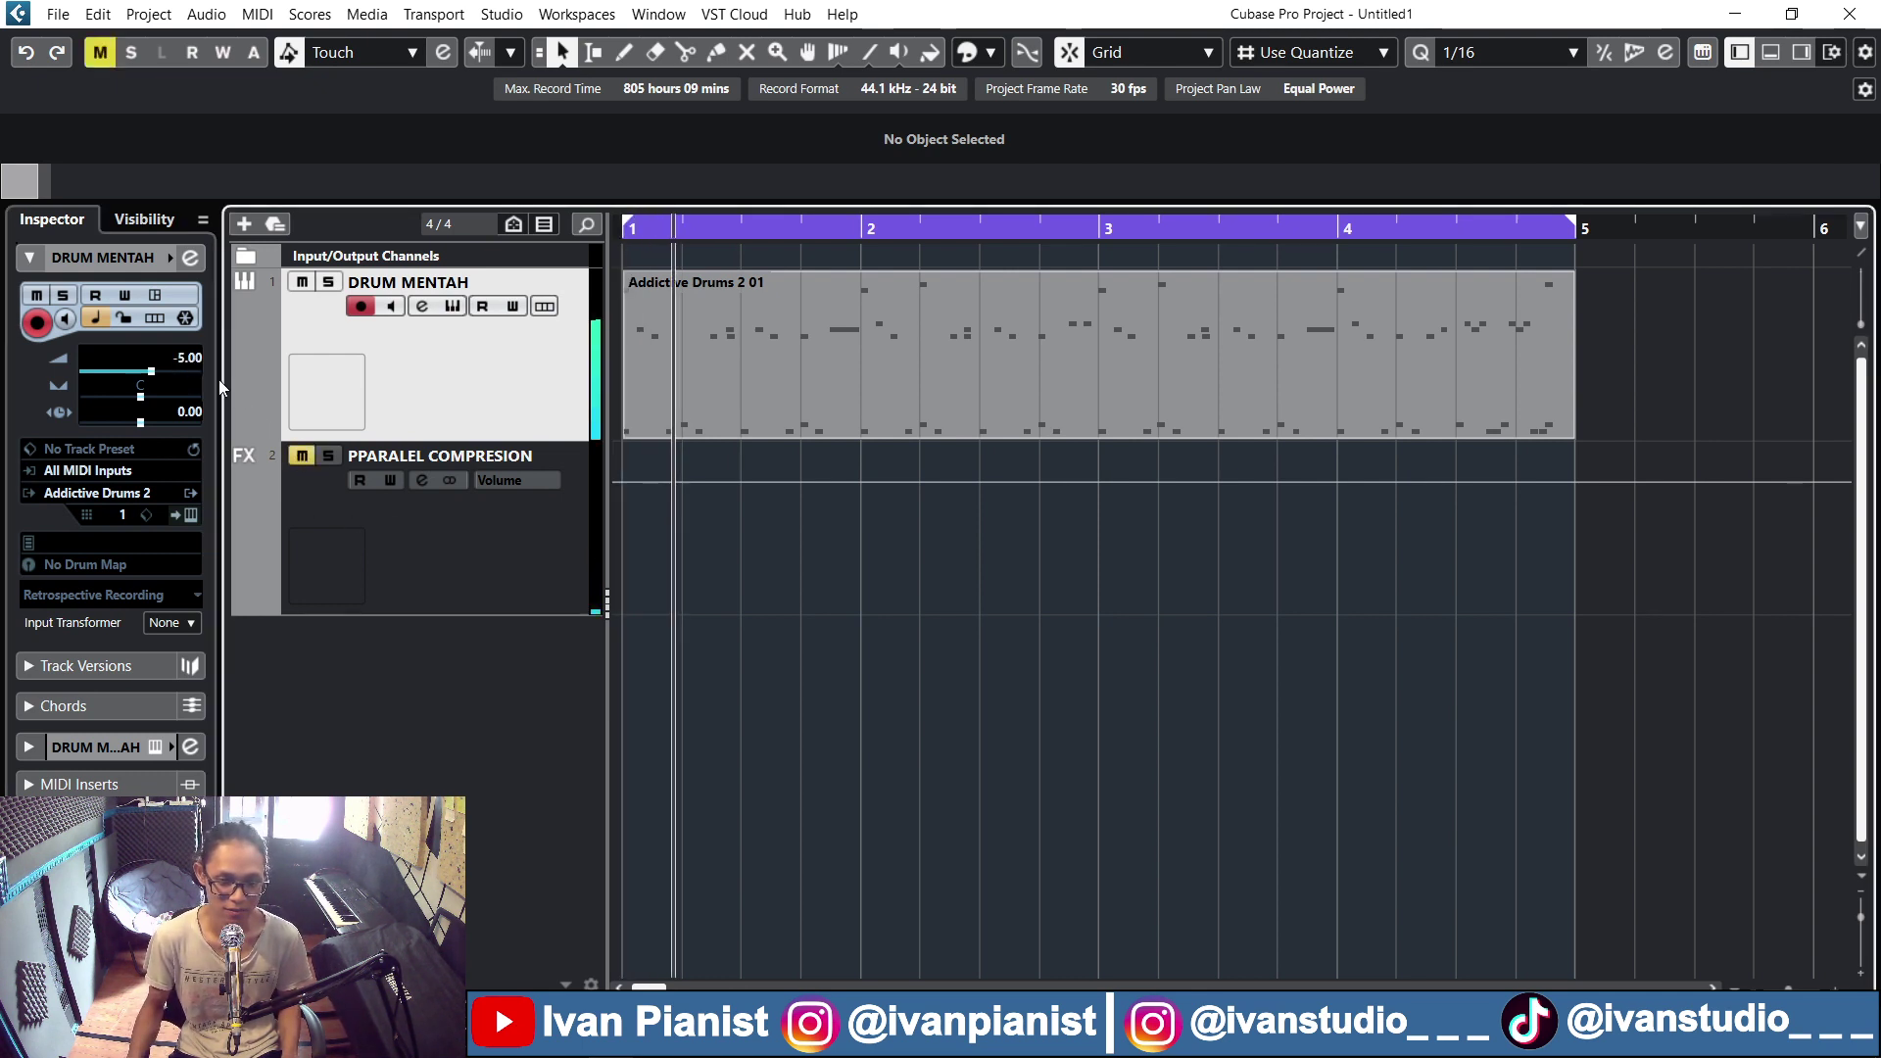
Unmute PPARALEL COMPRESION, lower its volume to -14.3 in the MixConsole while the loop plays, and return to the project
key(space)
click(429, 539)
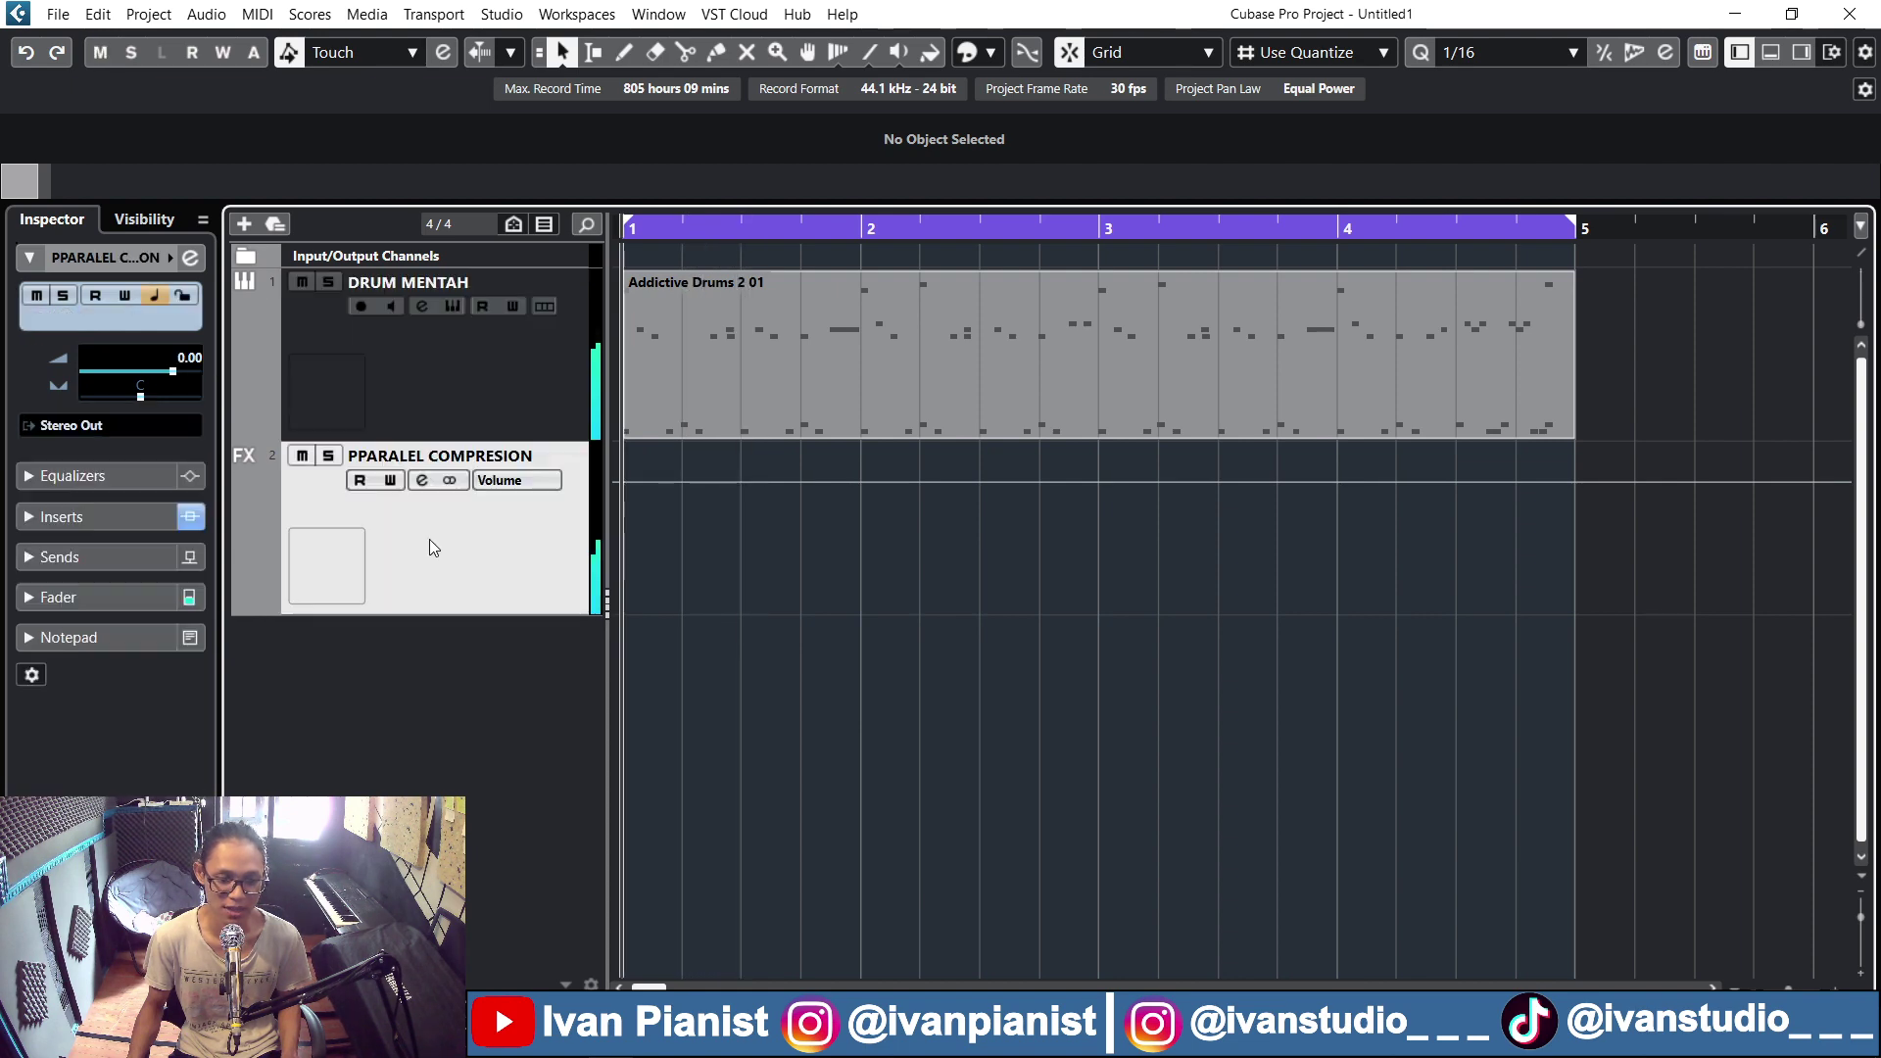
key(F3)
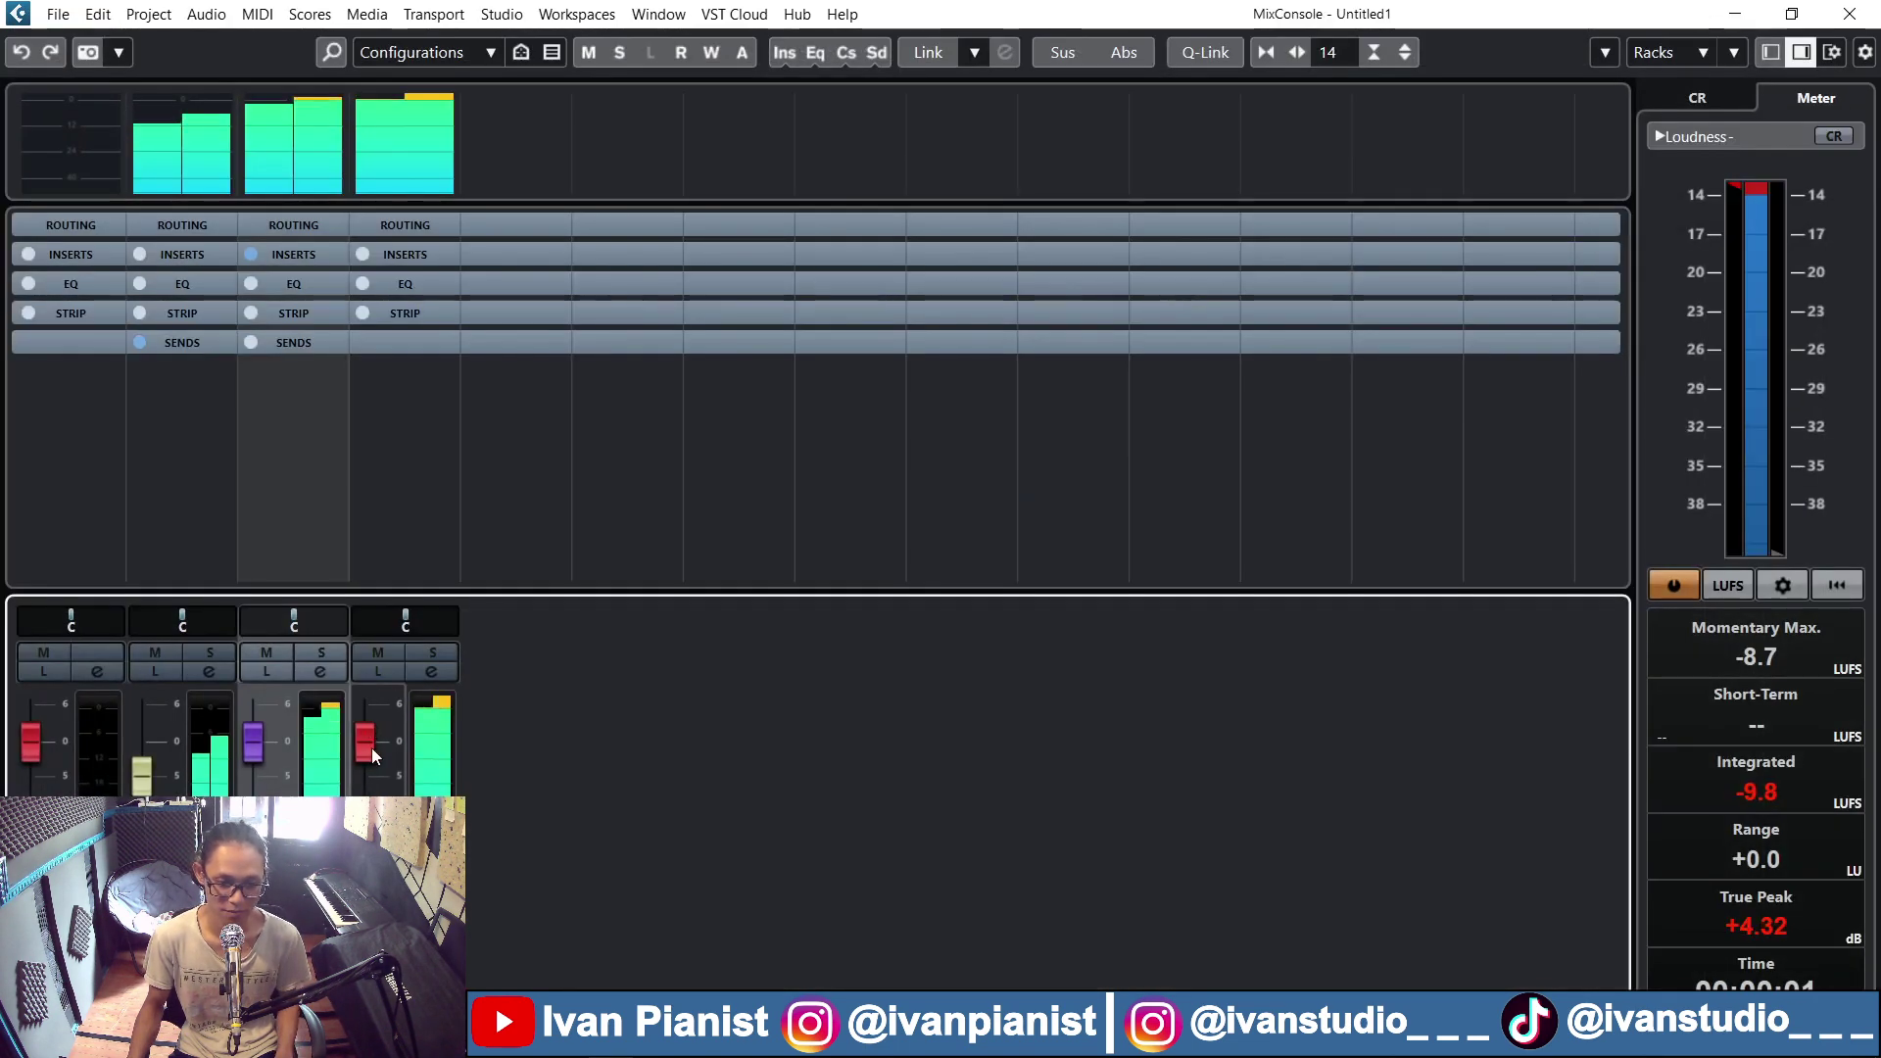
drag(250, 741, 251, 813)
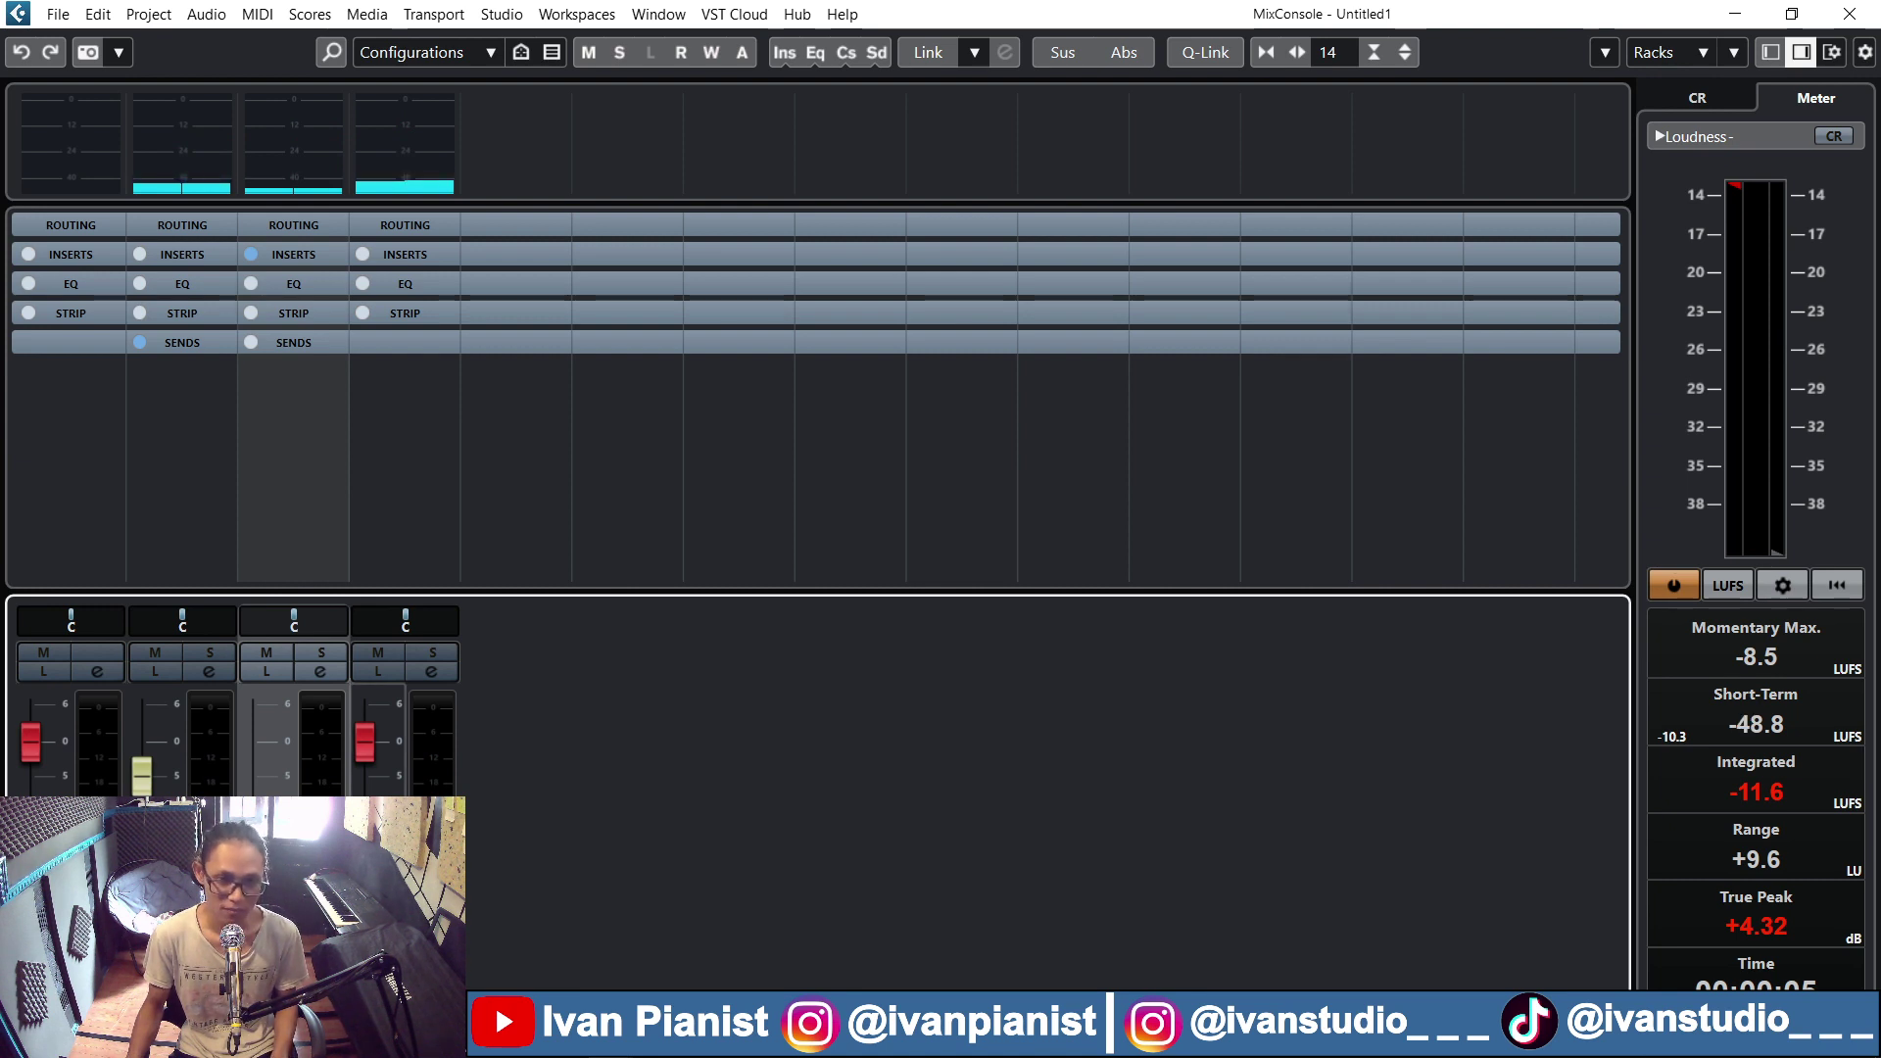
key(g)
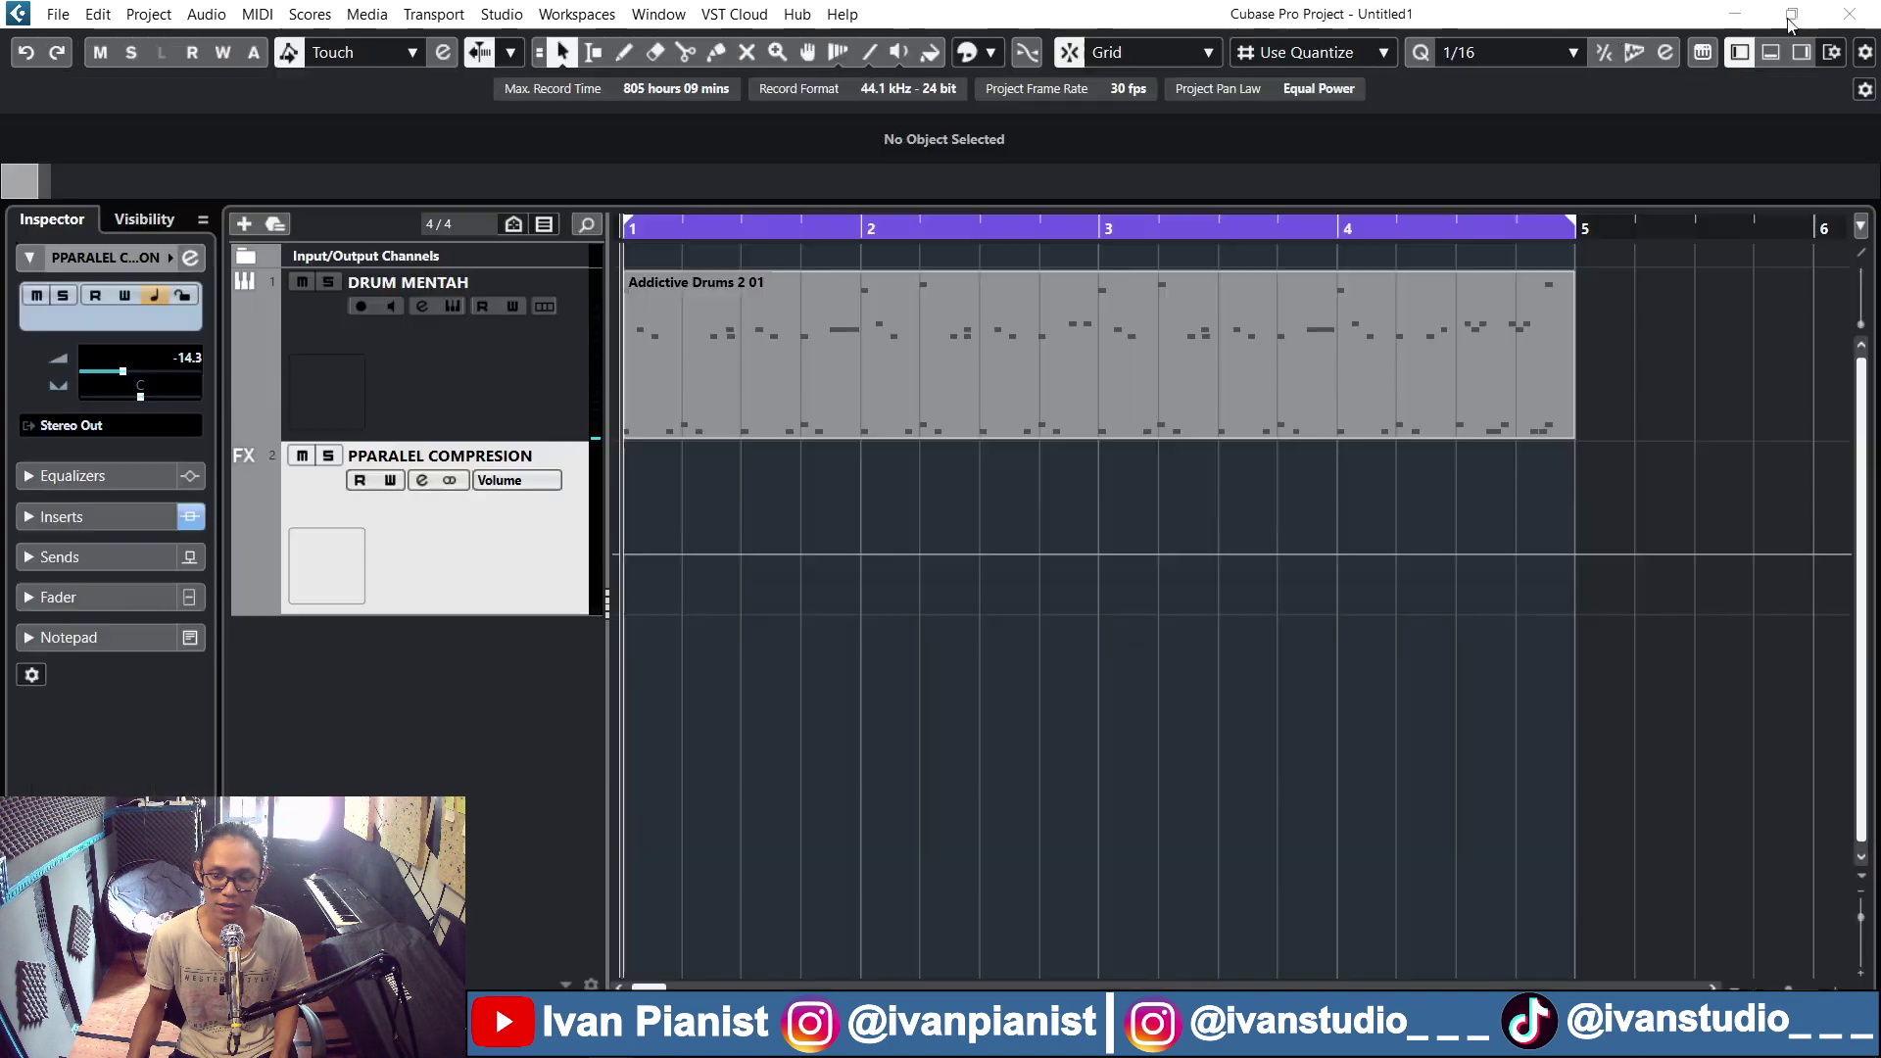
click(1735, 14)
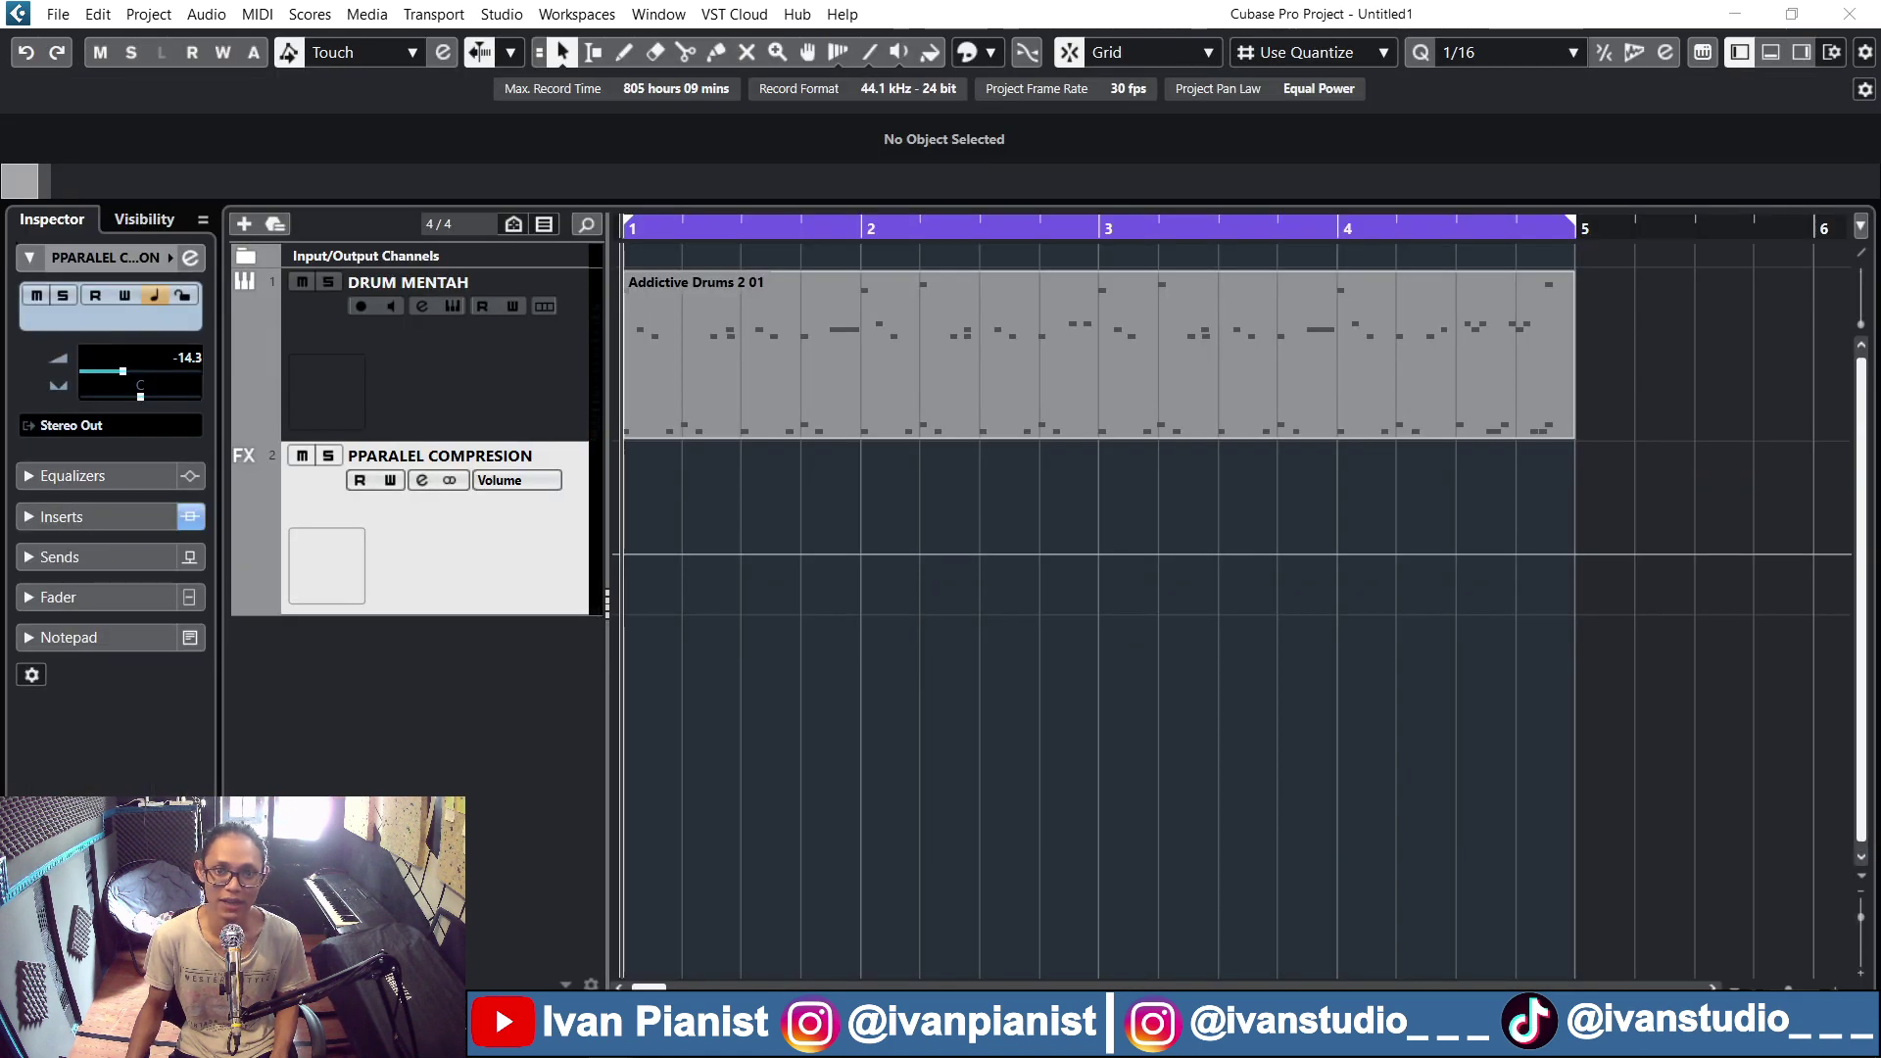
Open the MixConsole and inspect the DRUM MENTAH channel's send to PPARALEL COMPRESION
key(F3)
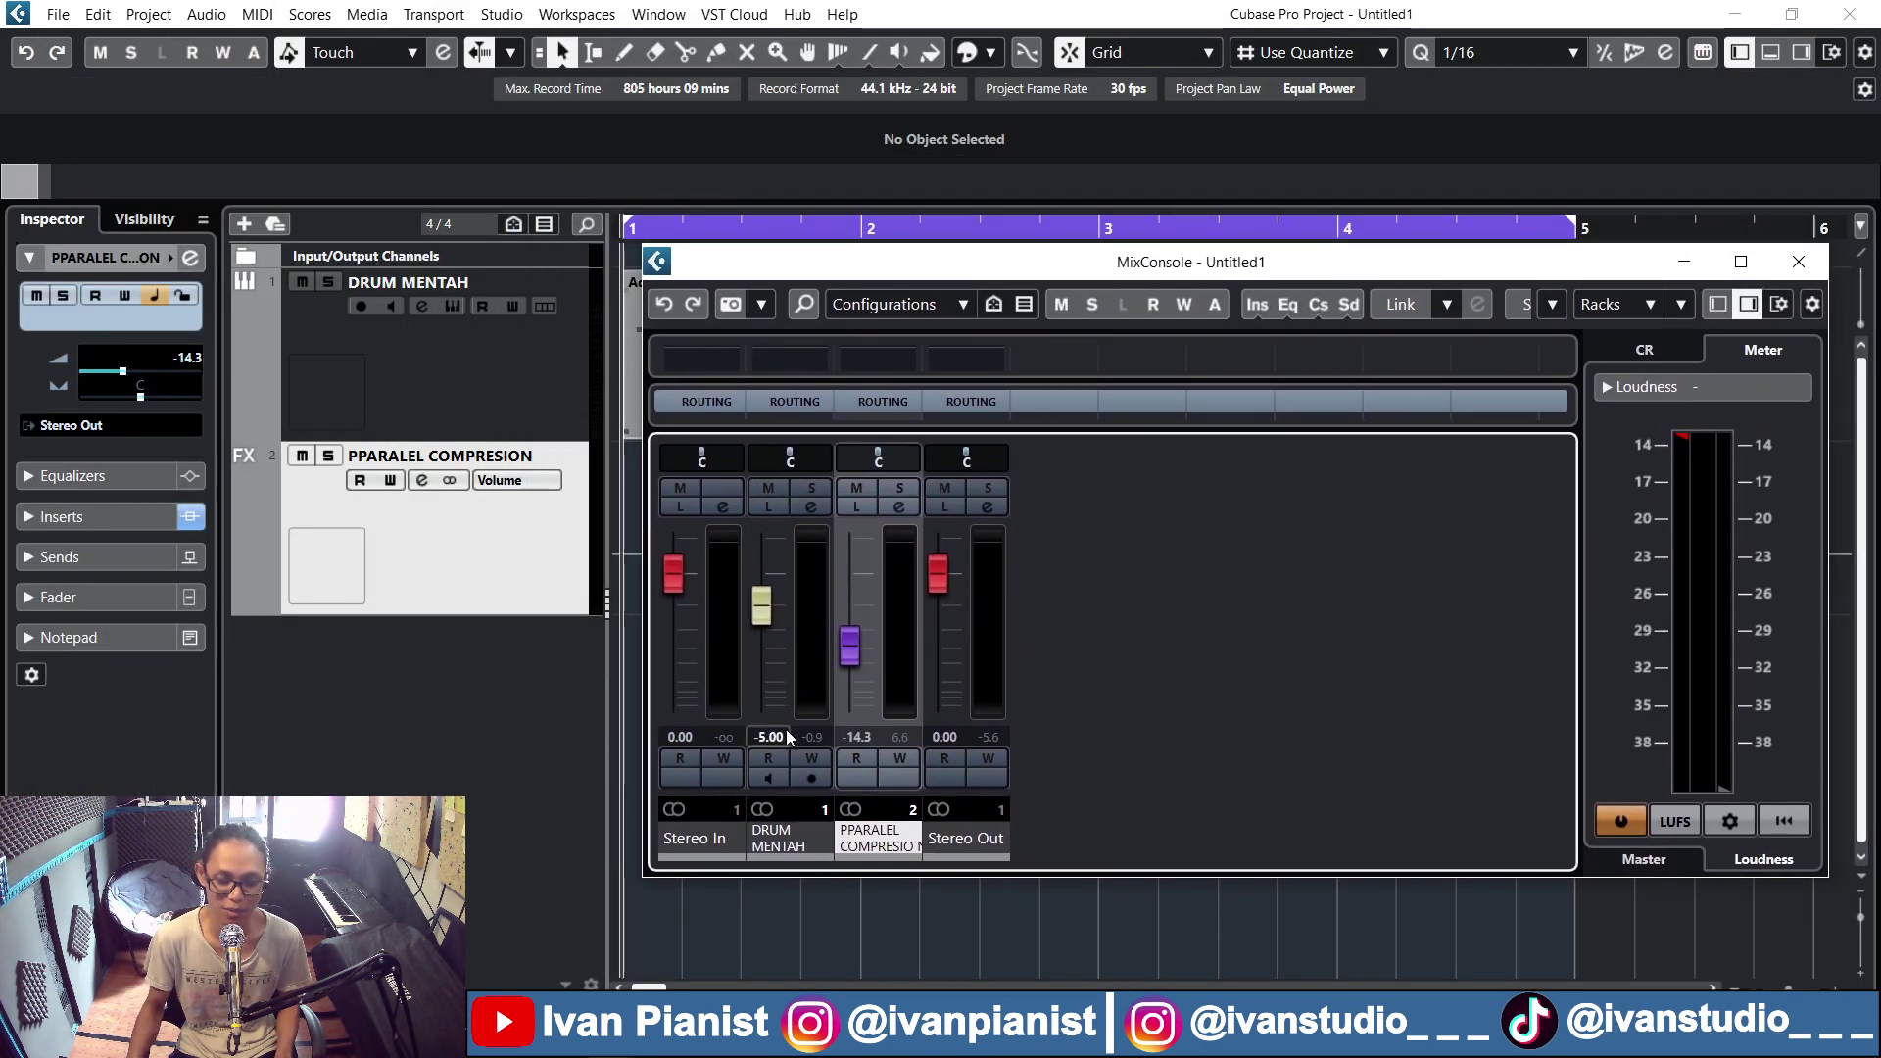
click(811, 507)
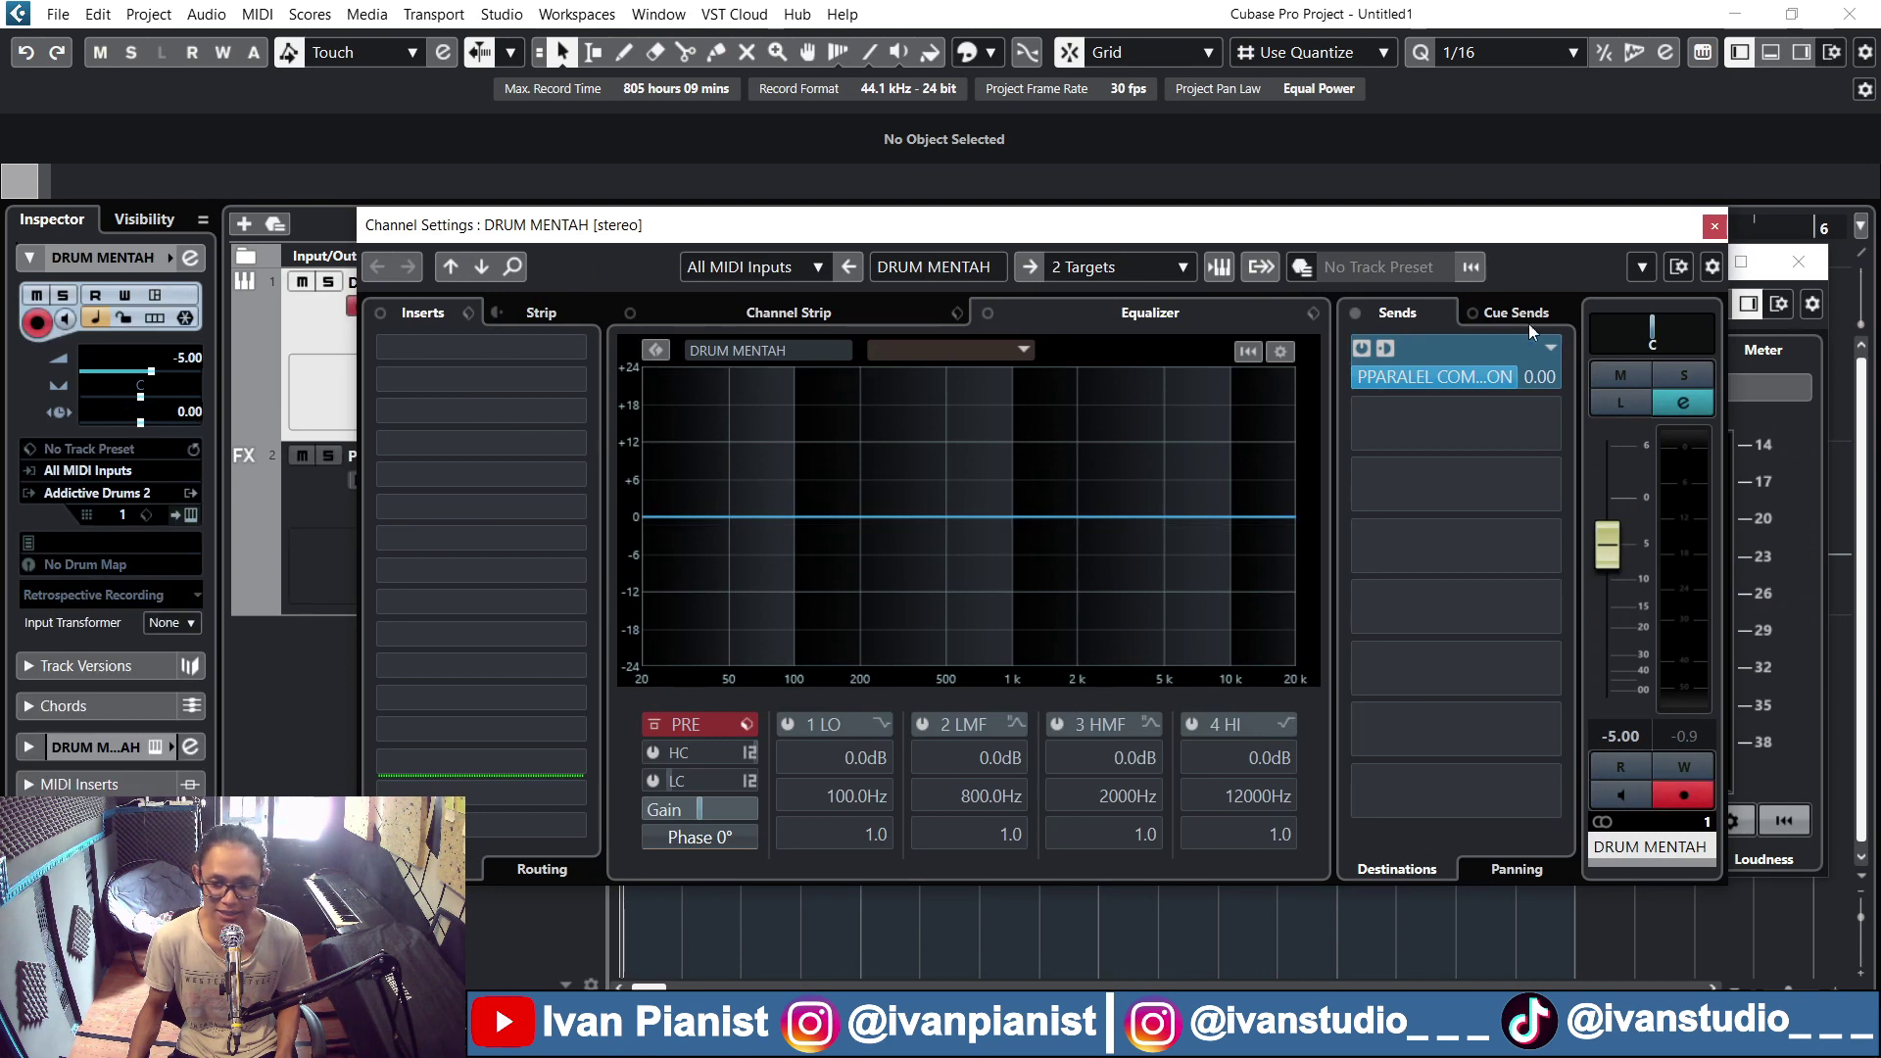
click(1717, 225)
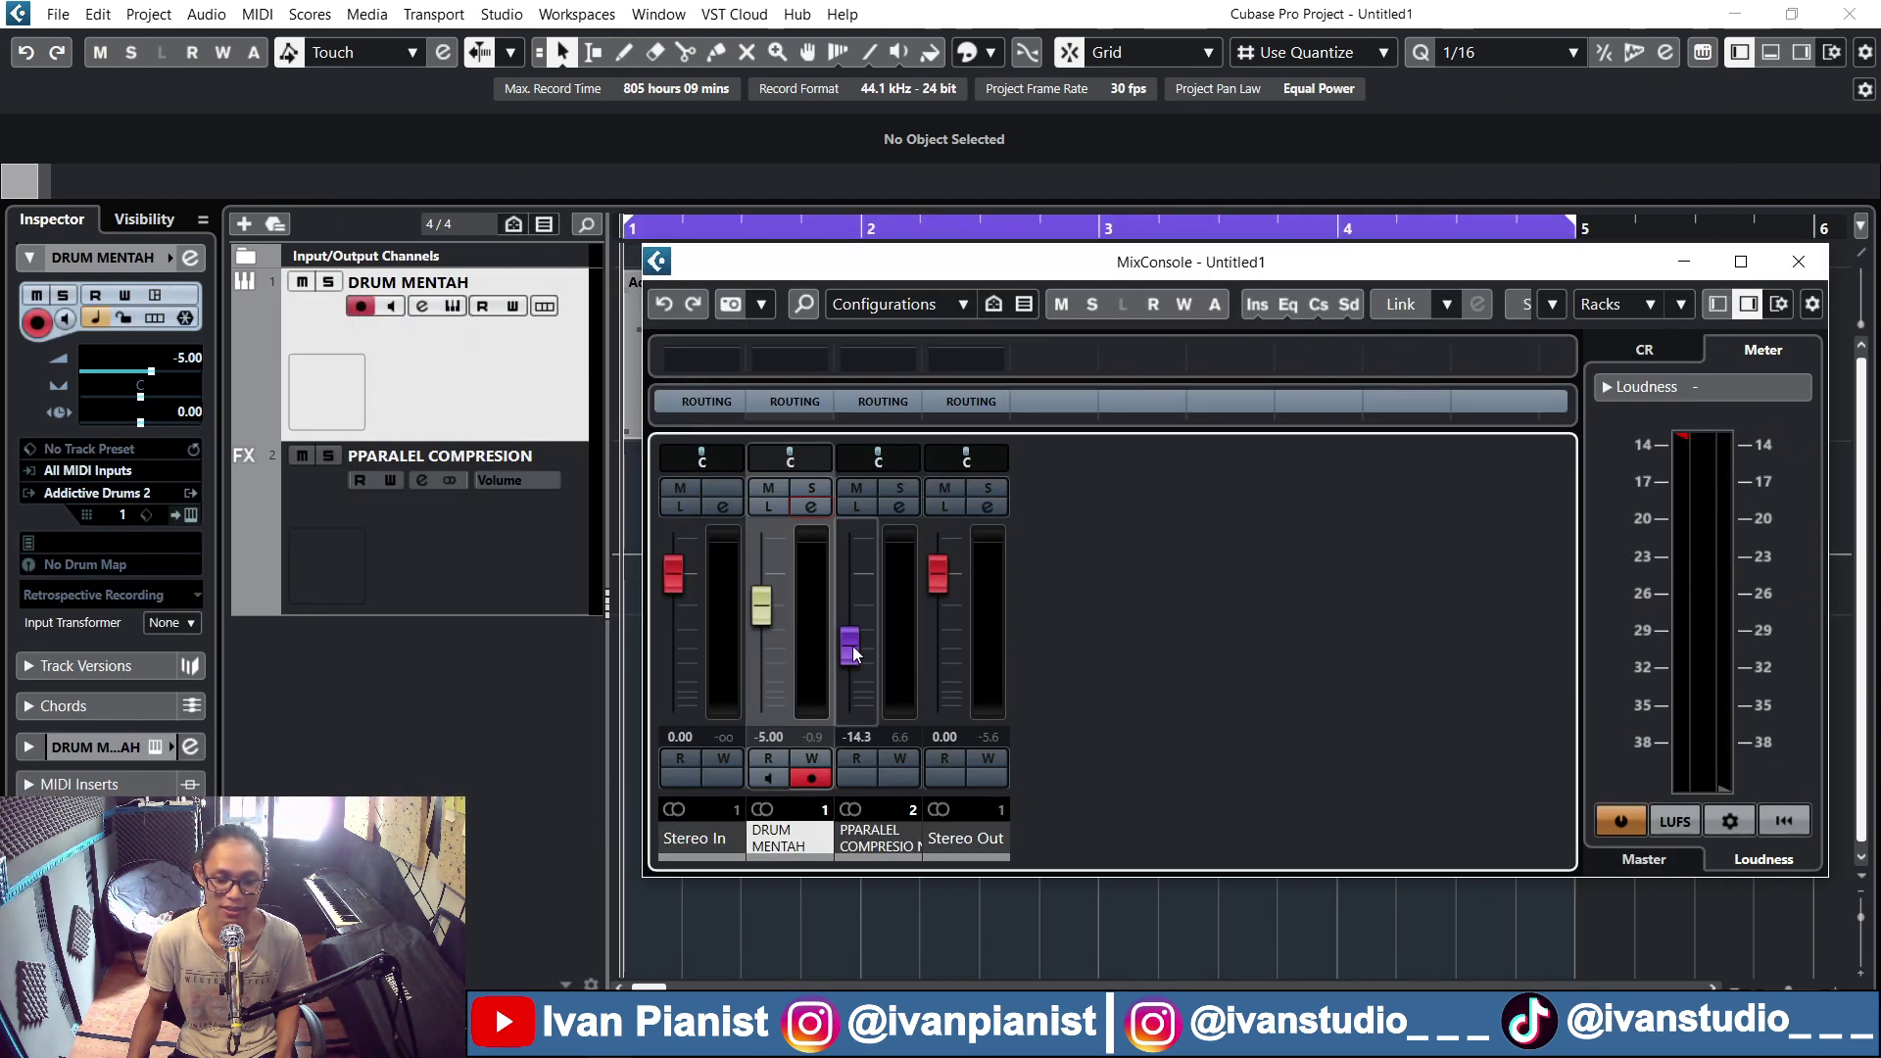
Bring the PPARALEL COMPRESION fader up from silence to -13.2 while the loop plays, resetting the Stereo Out peak reading
drag(853, 653, 868, 730)
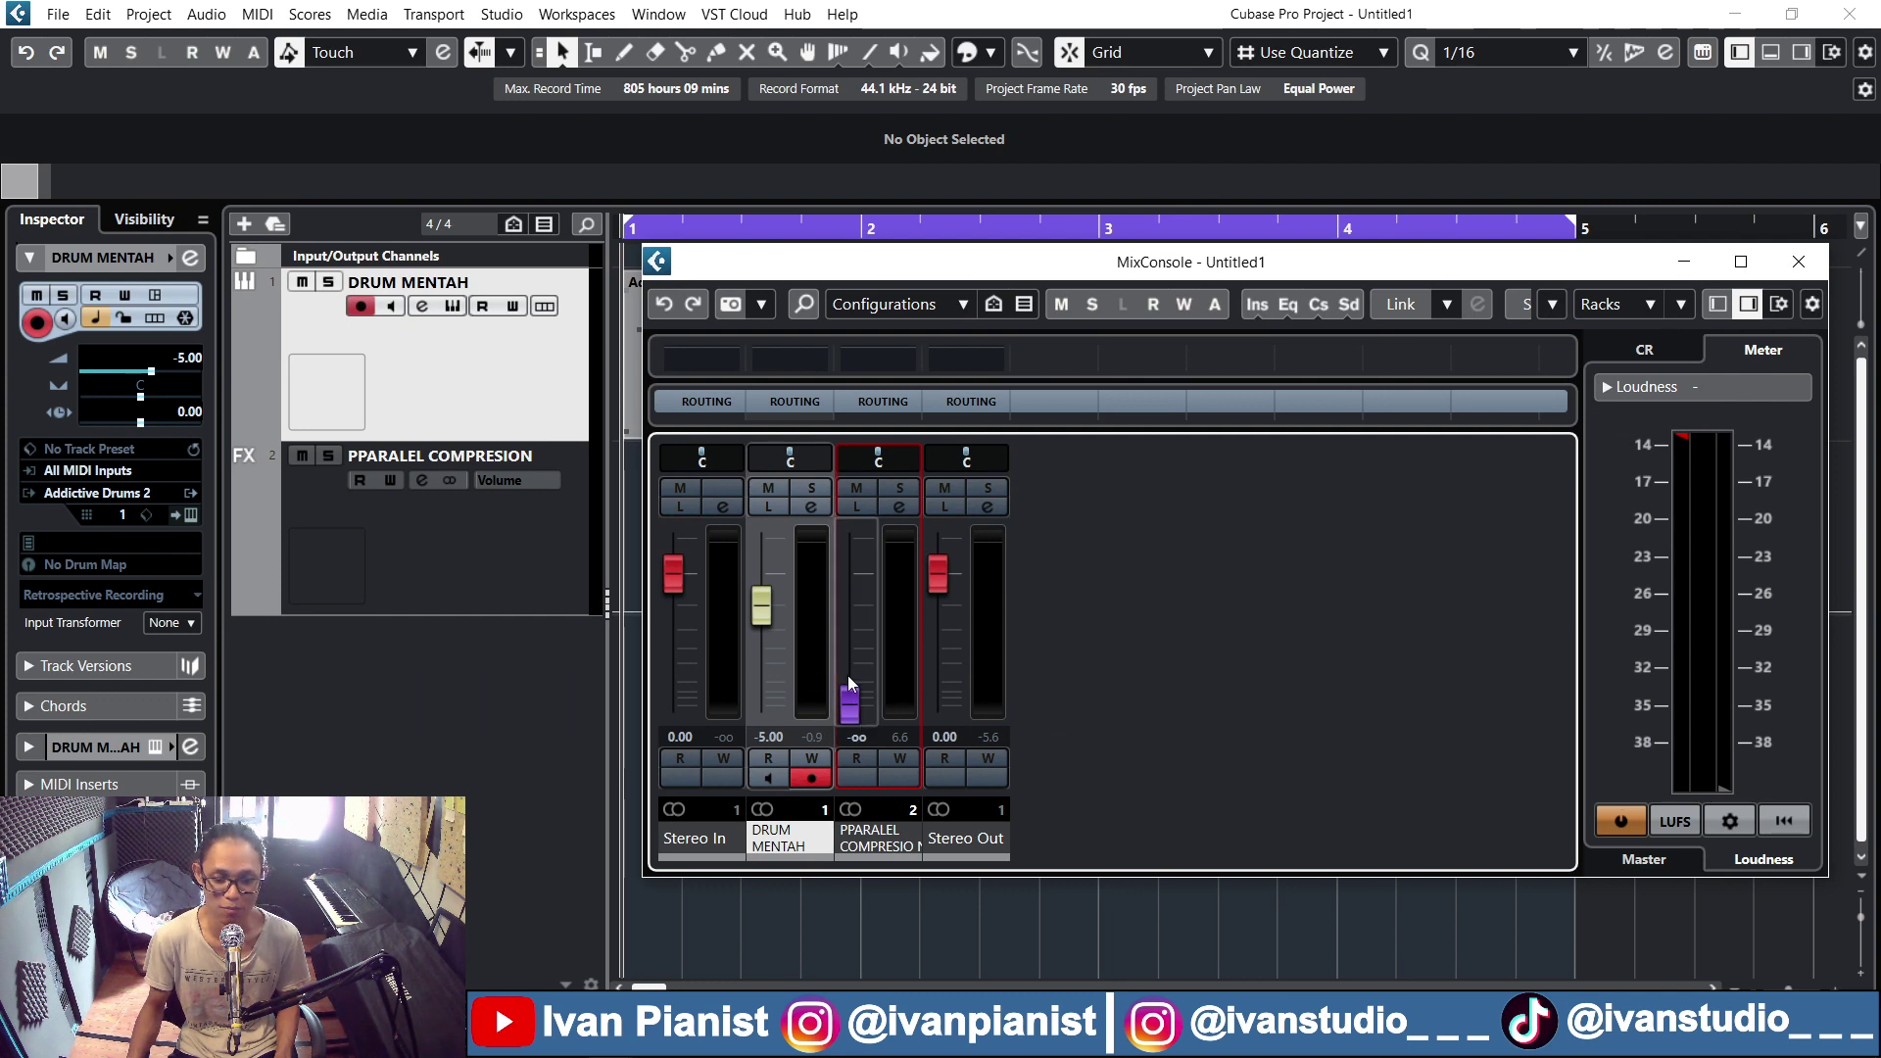
key(space)
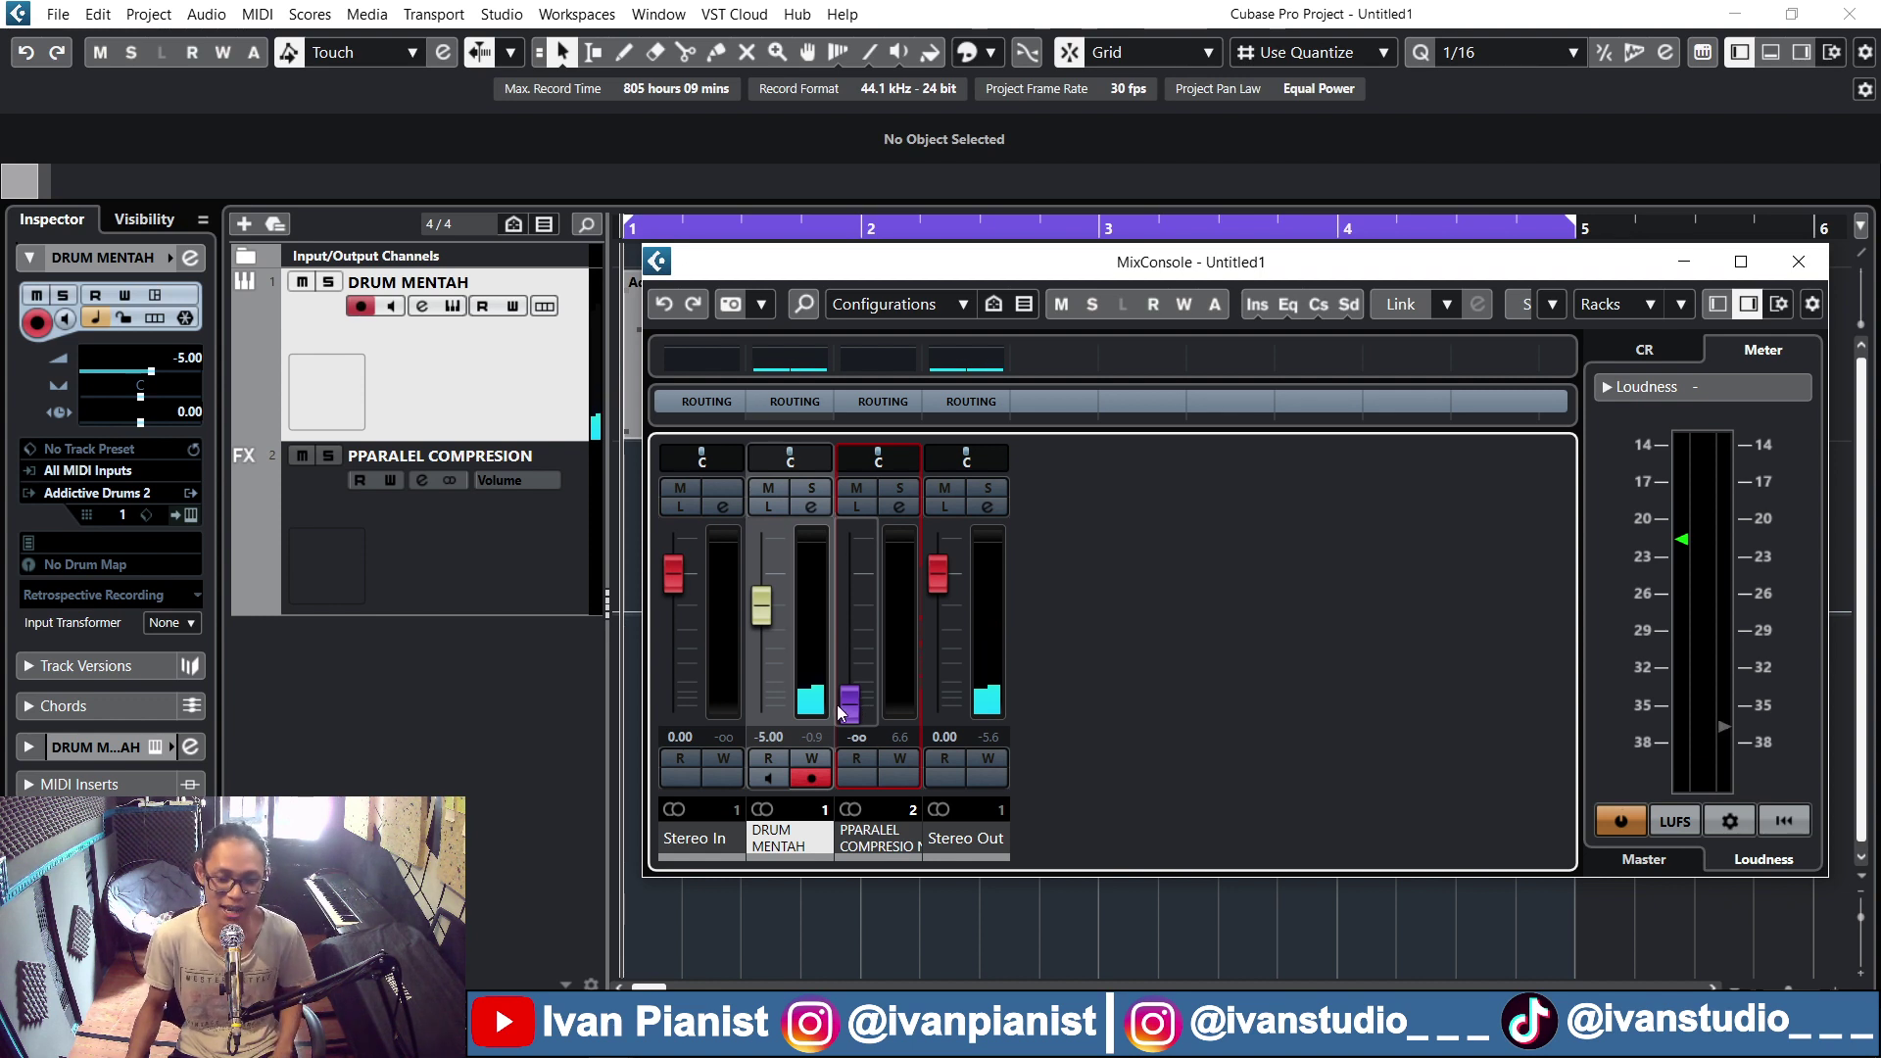
drag(860, 716, 848, 633)
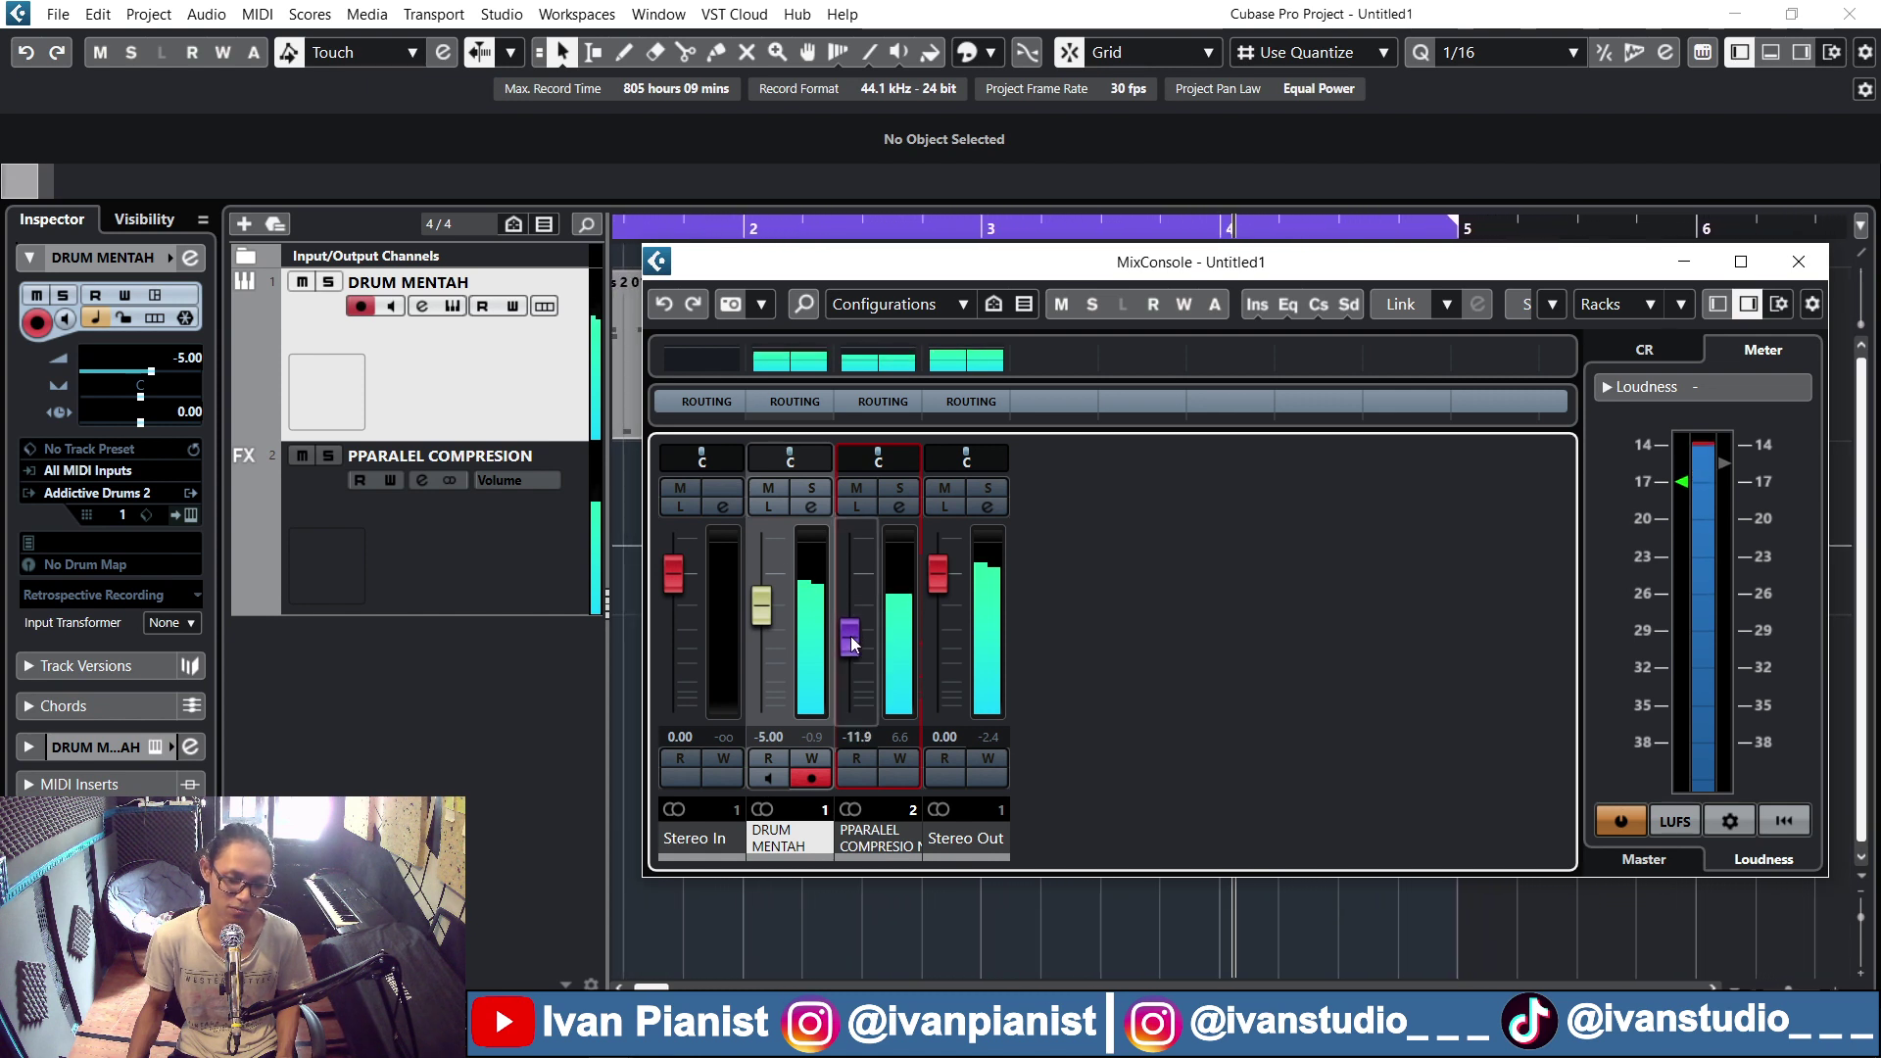
drag(850, 629, 851, 647)
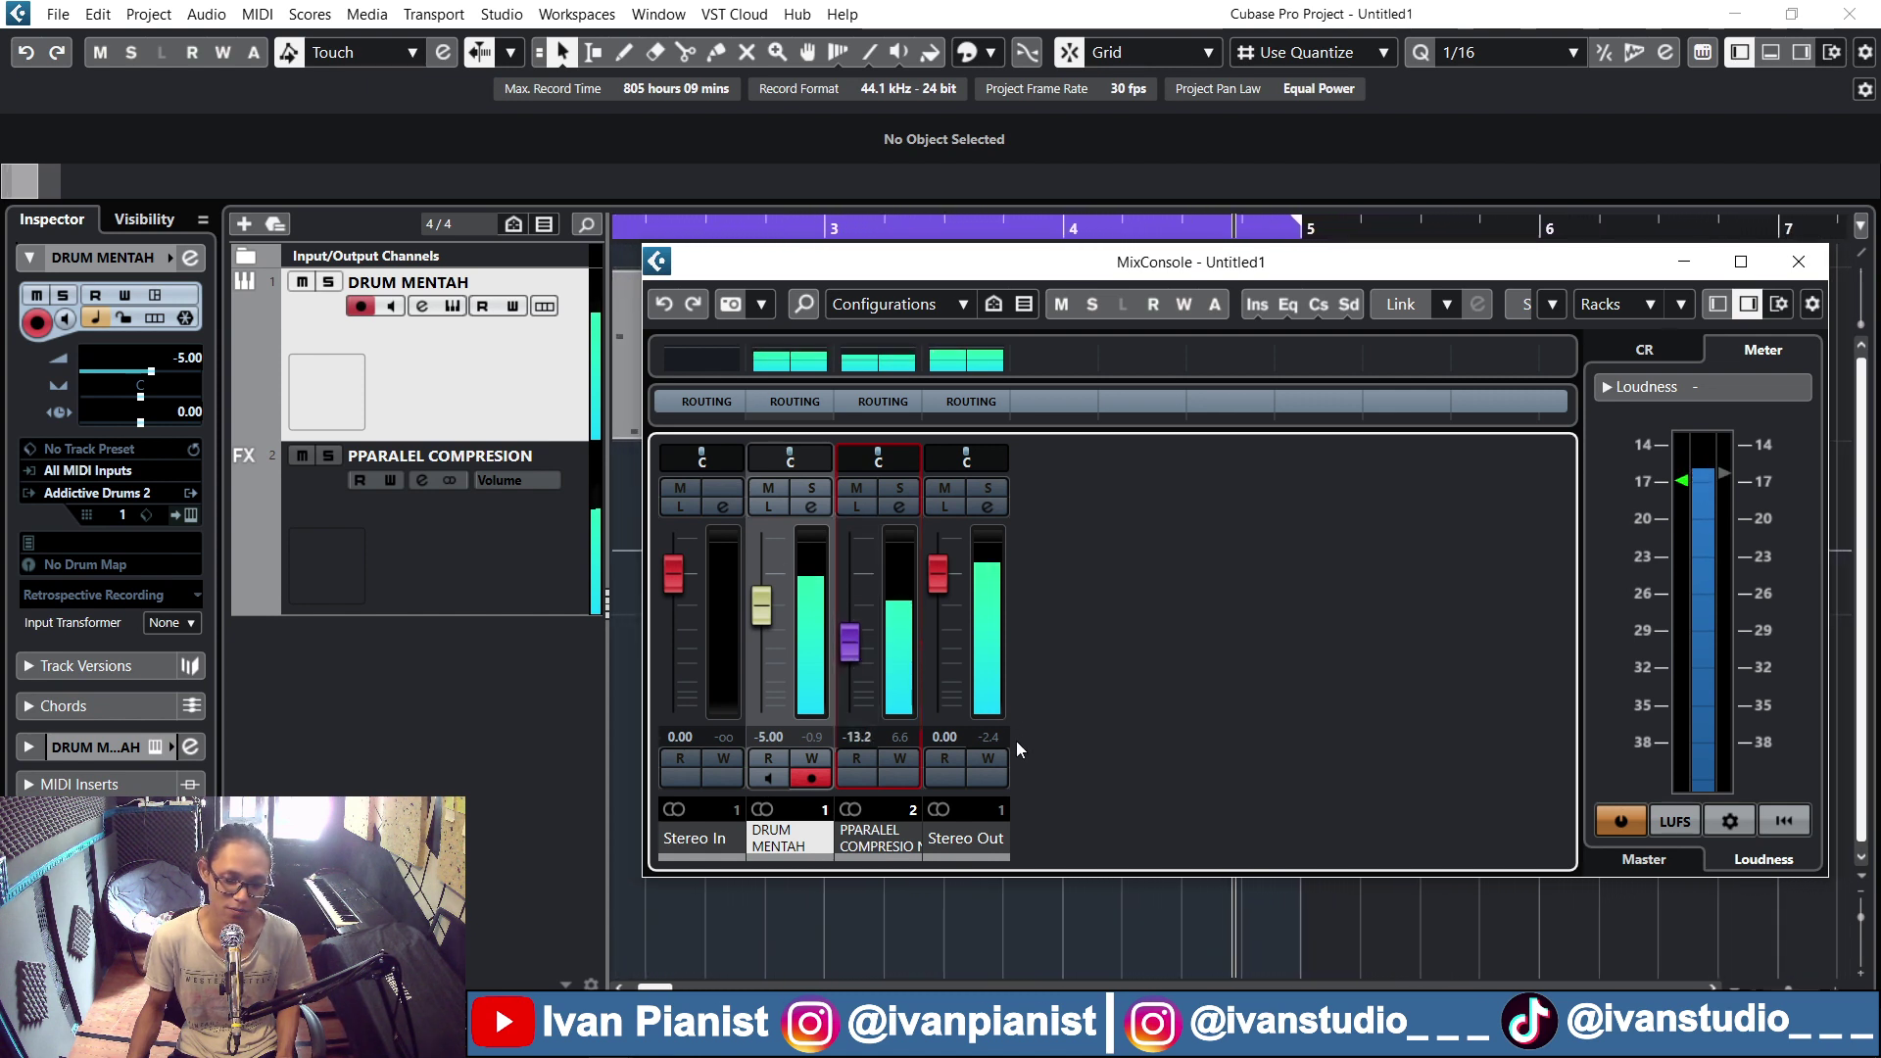
click(988, 738)
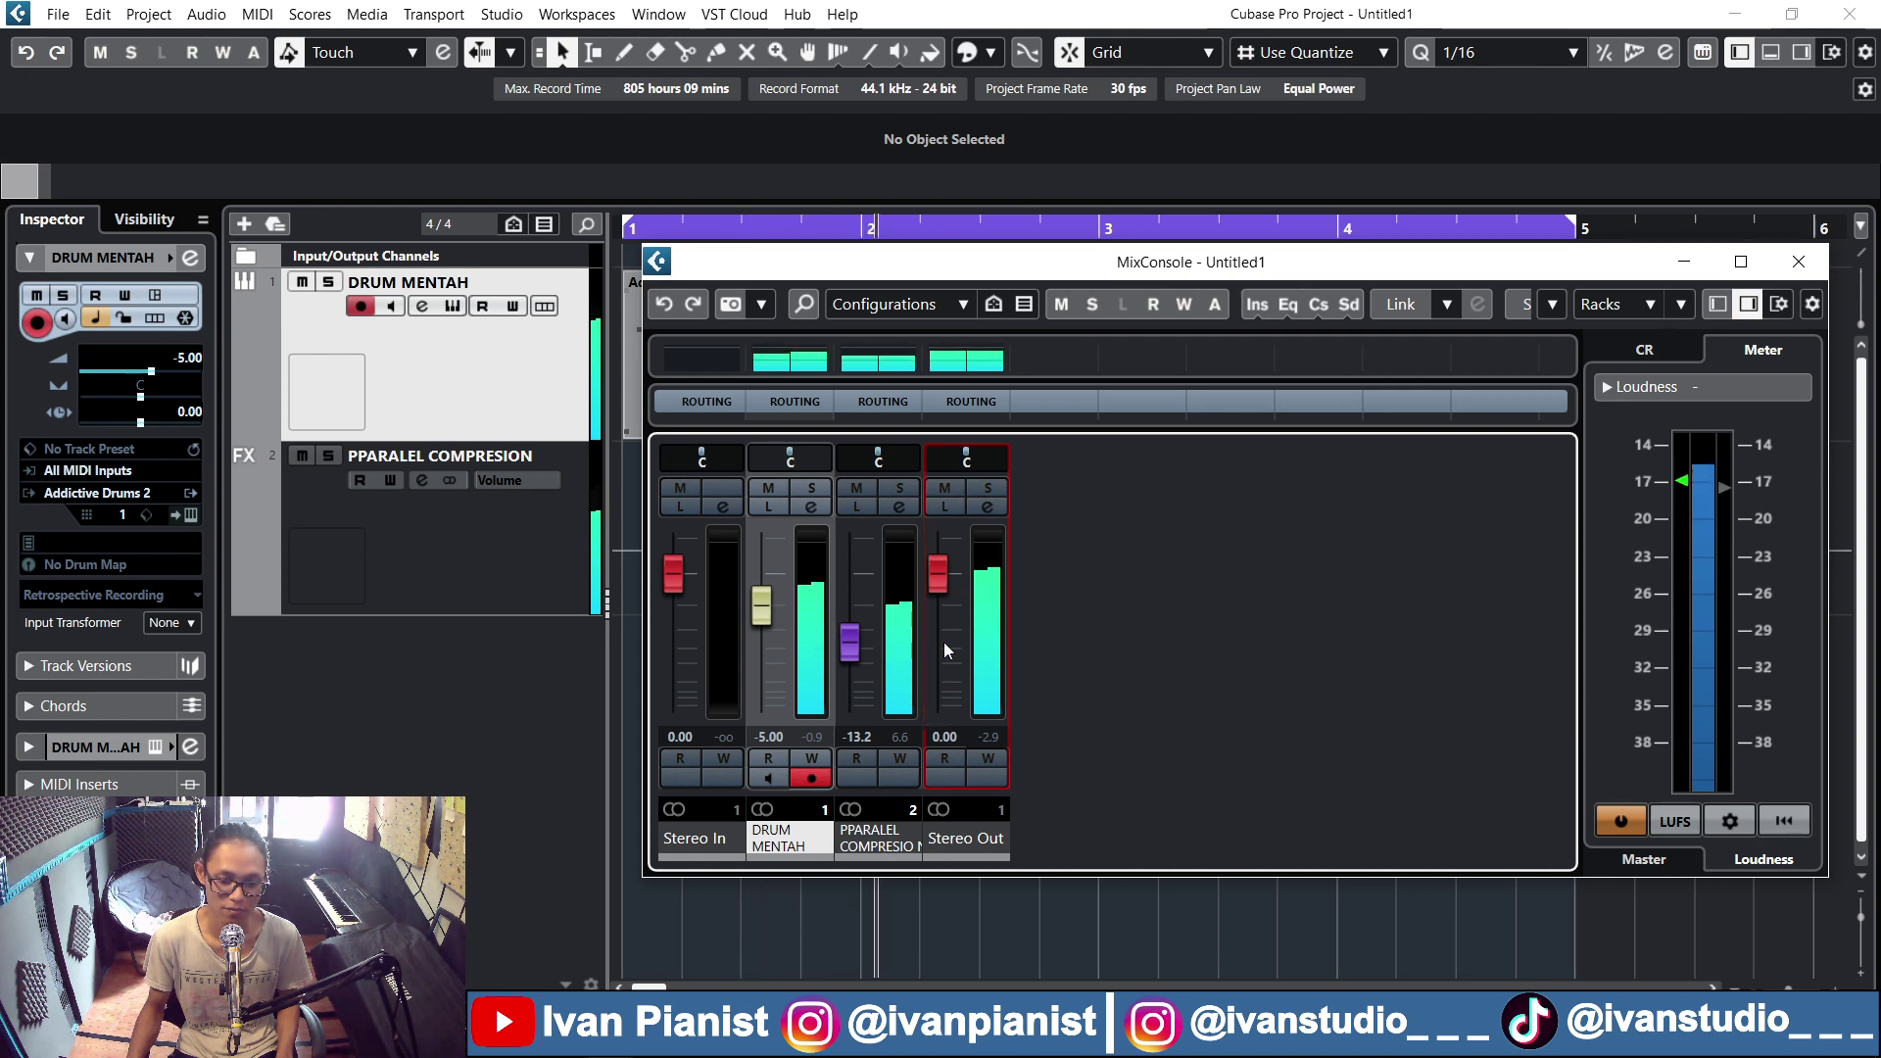
click(989, 737)
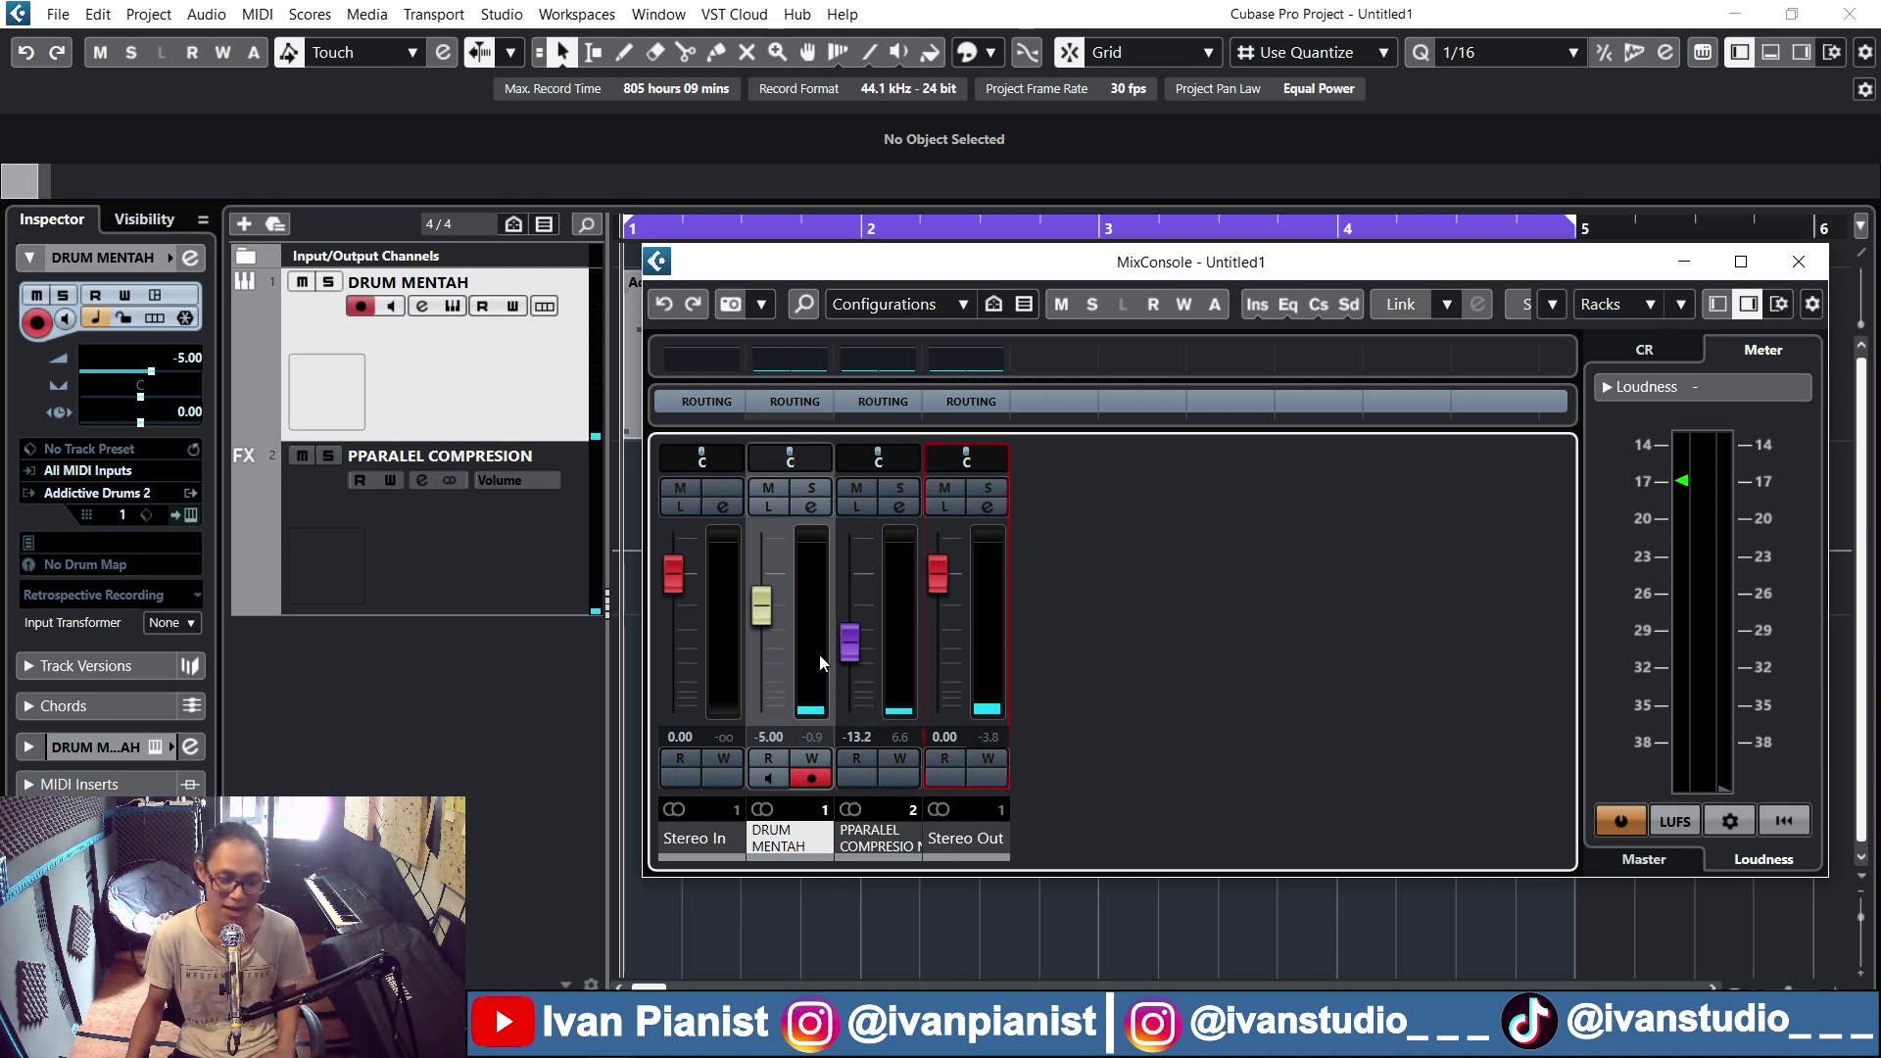
Switch DRUM MENTAH's send to PPARALEL COMPRESION to post-fader and close the channel settings
click(809, 506)
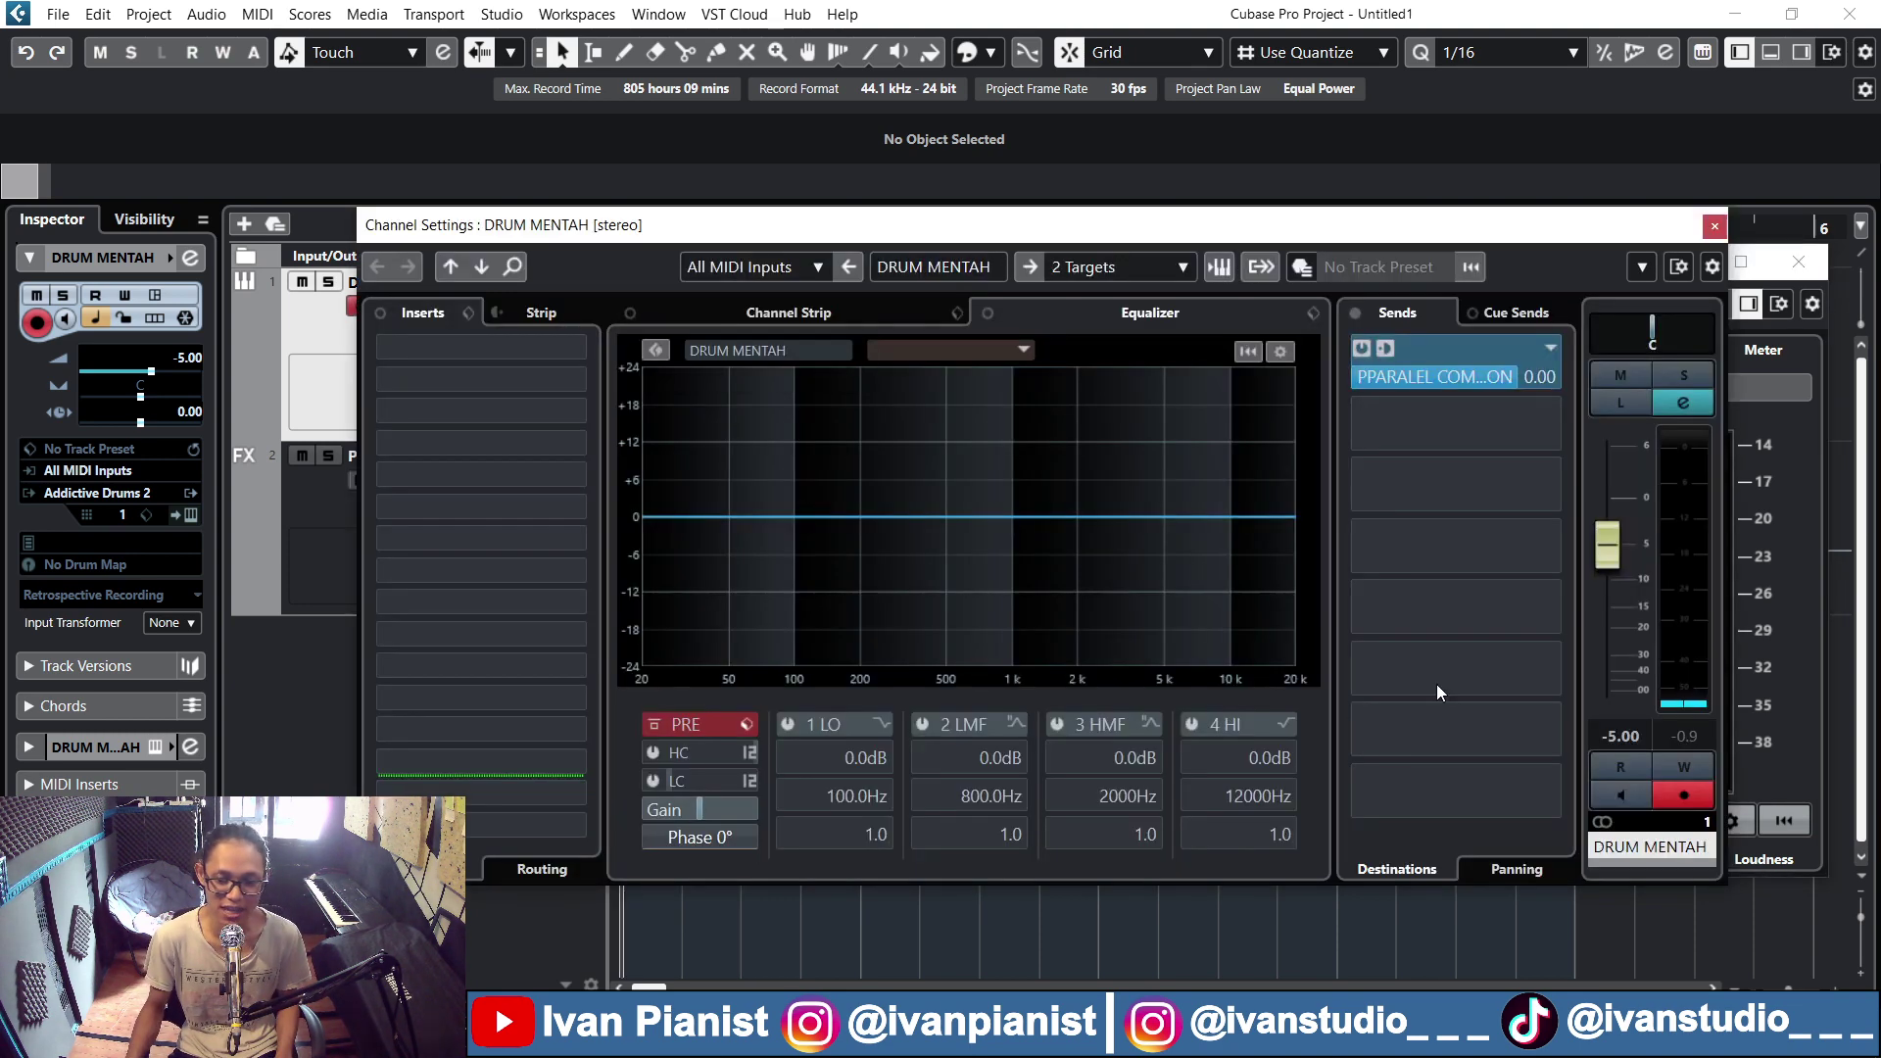
click(1385, 350)
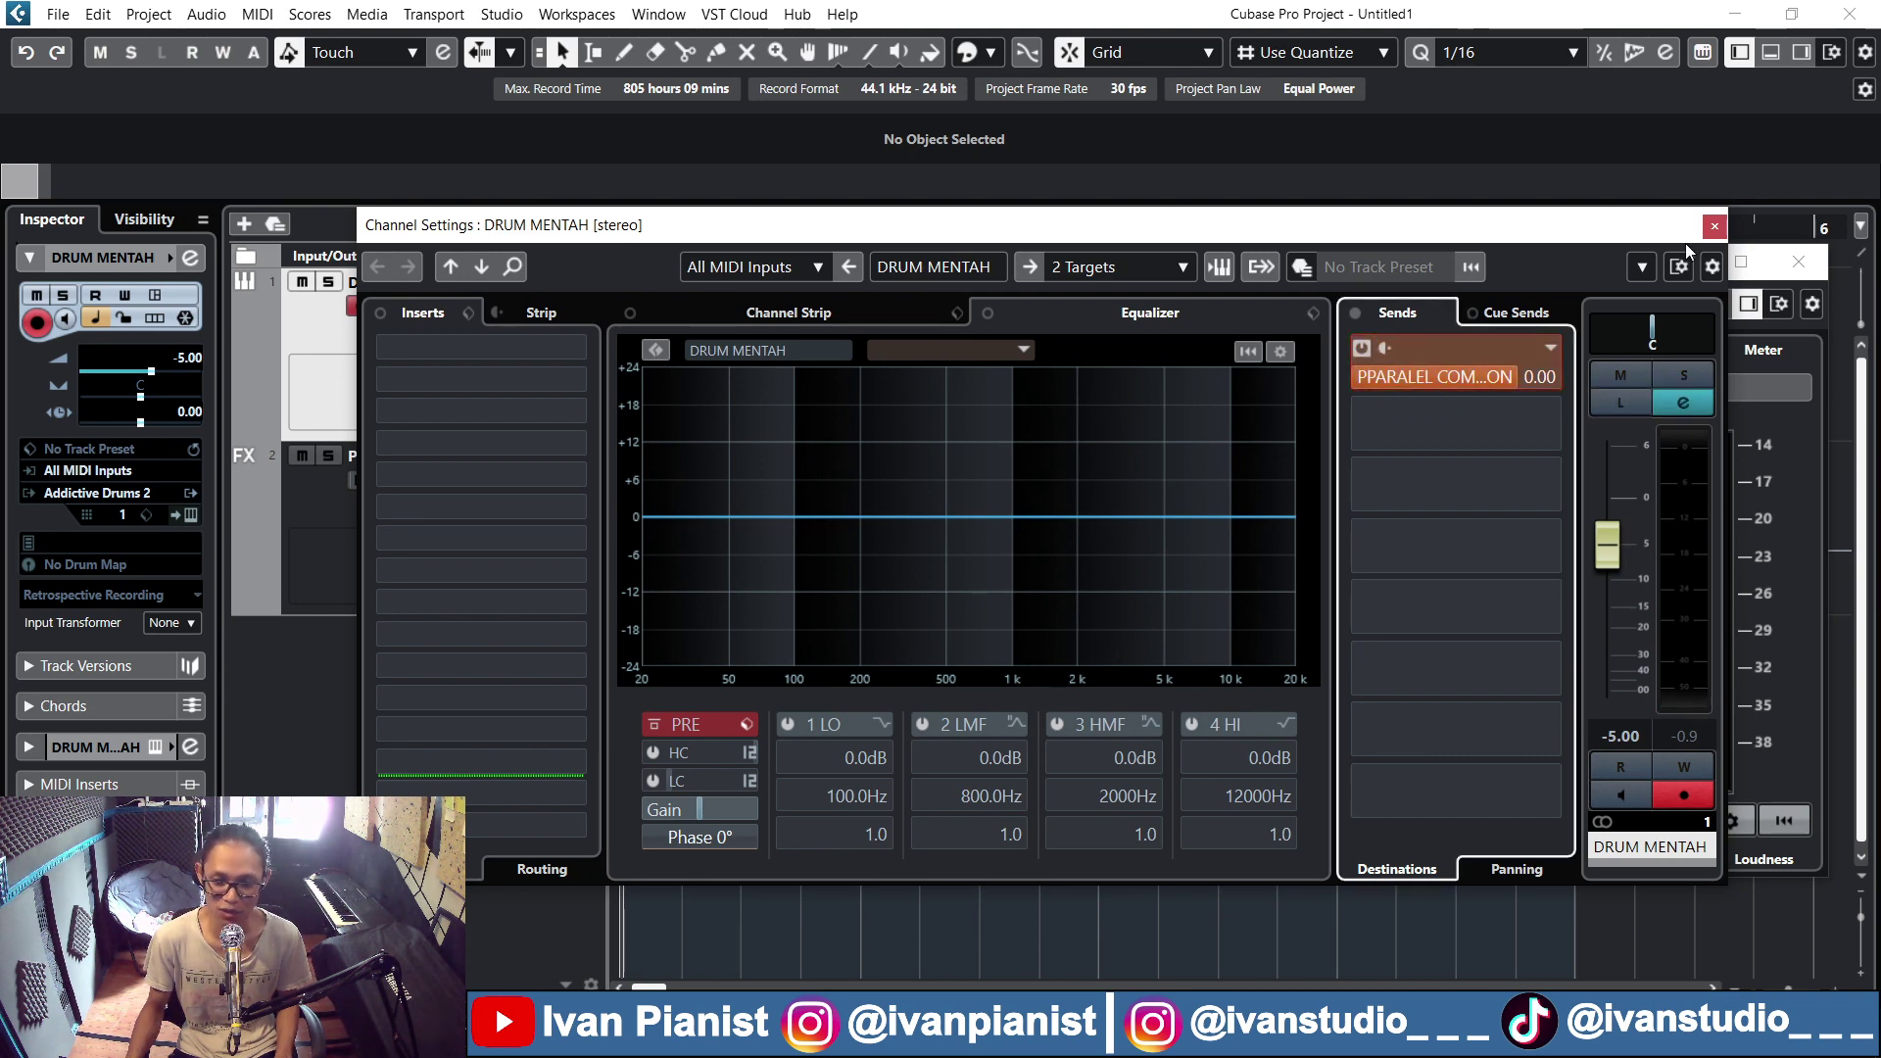
click(1714, 227)
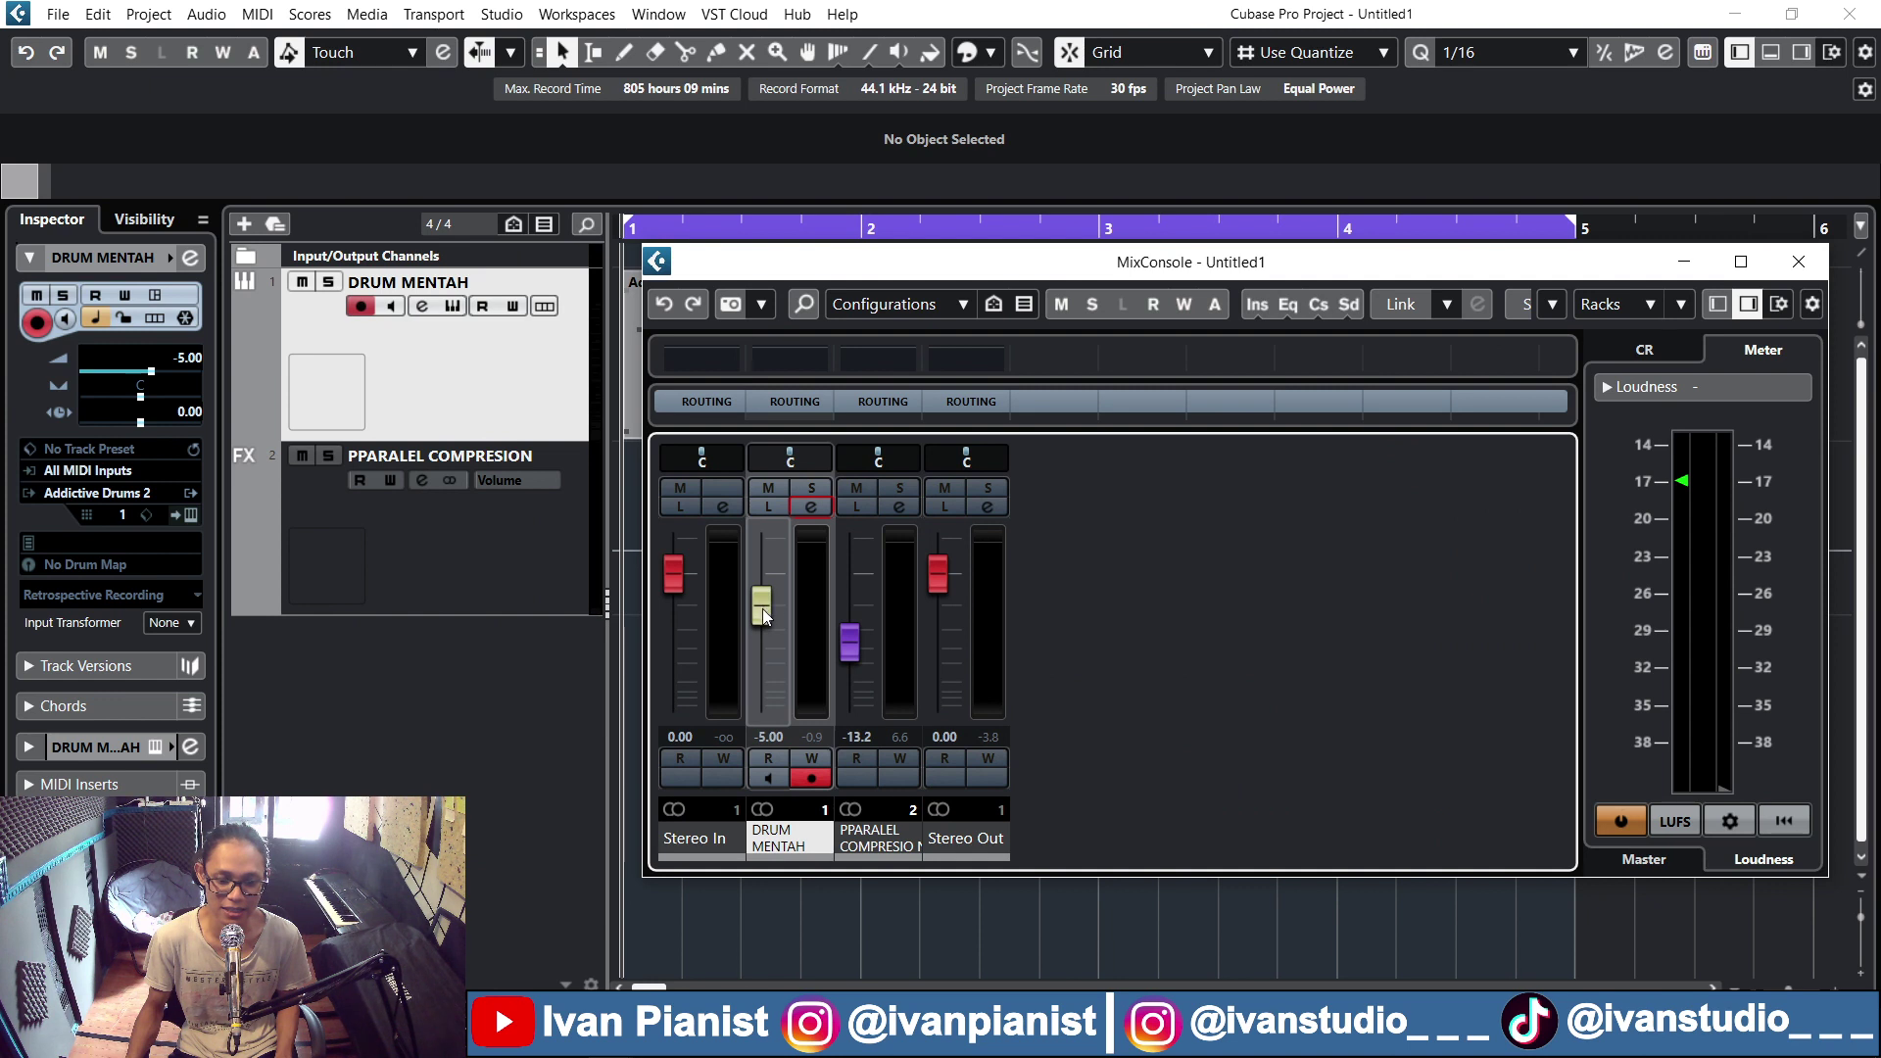
Play the loop while pulling the DRUM MENTAH fader down to silence, and restore the fader to -5.00
key(space)
drag(761, 609, 775, 774)
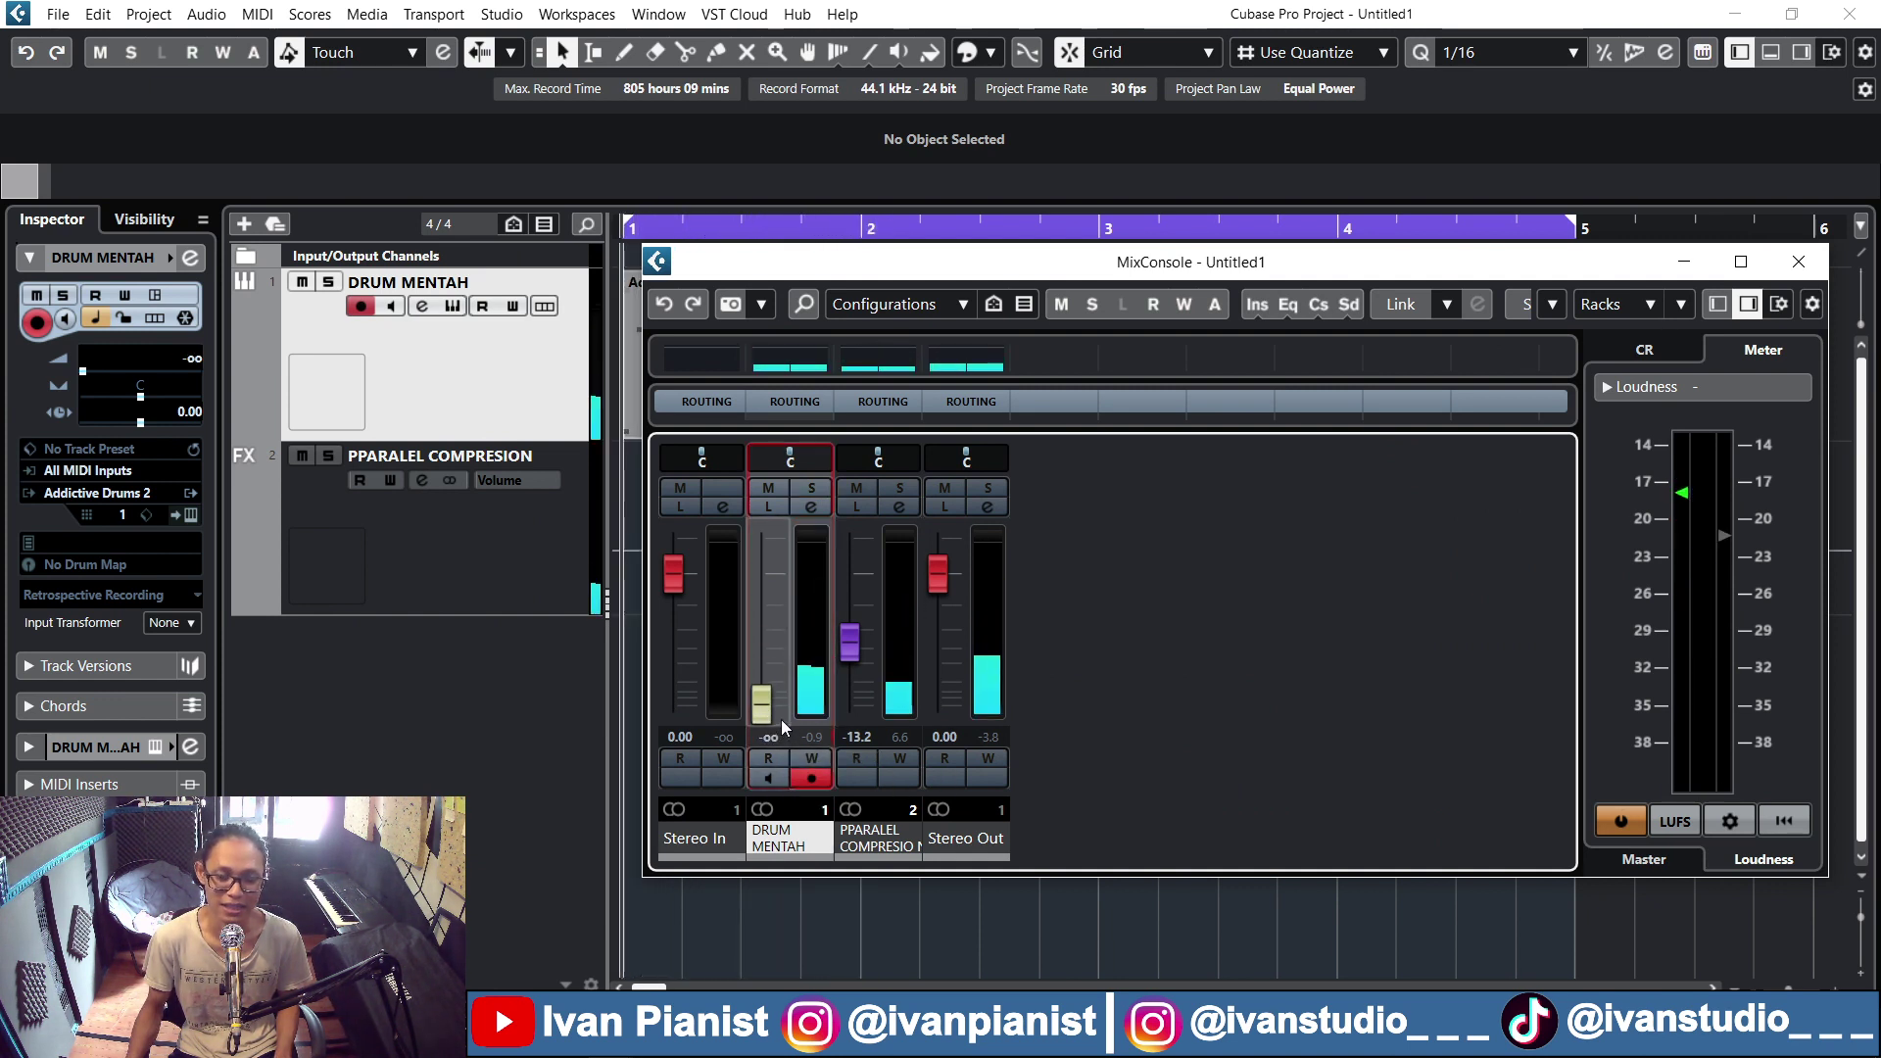
click(774, 738)
text(-5)
key(Return)
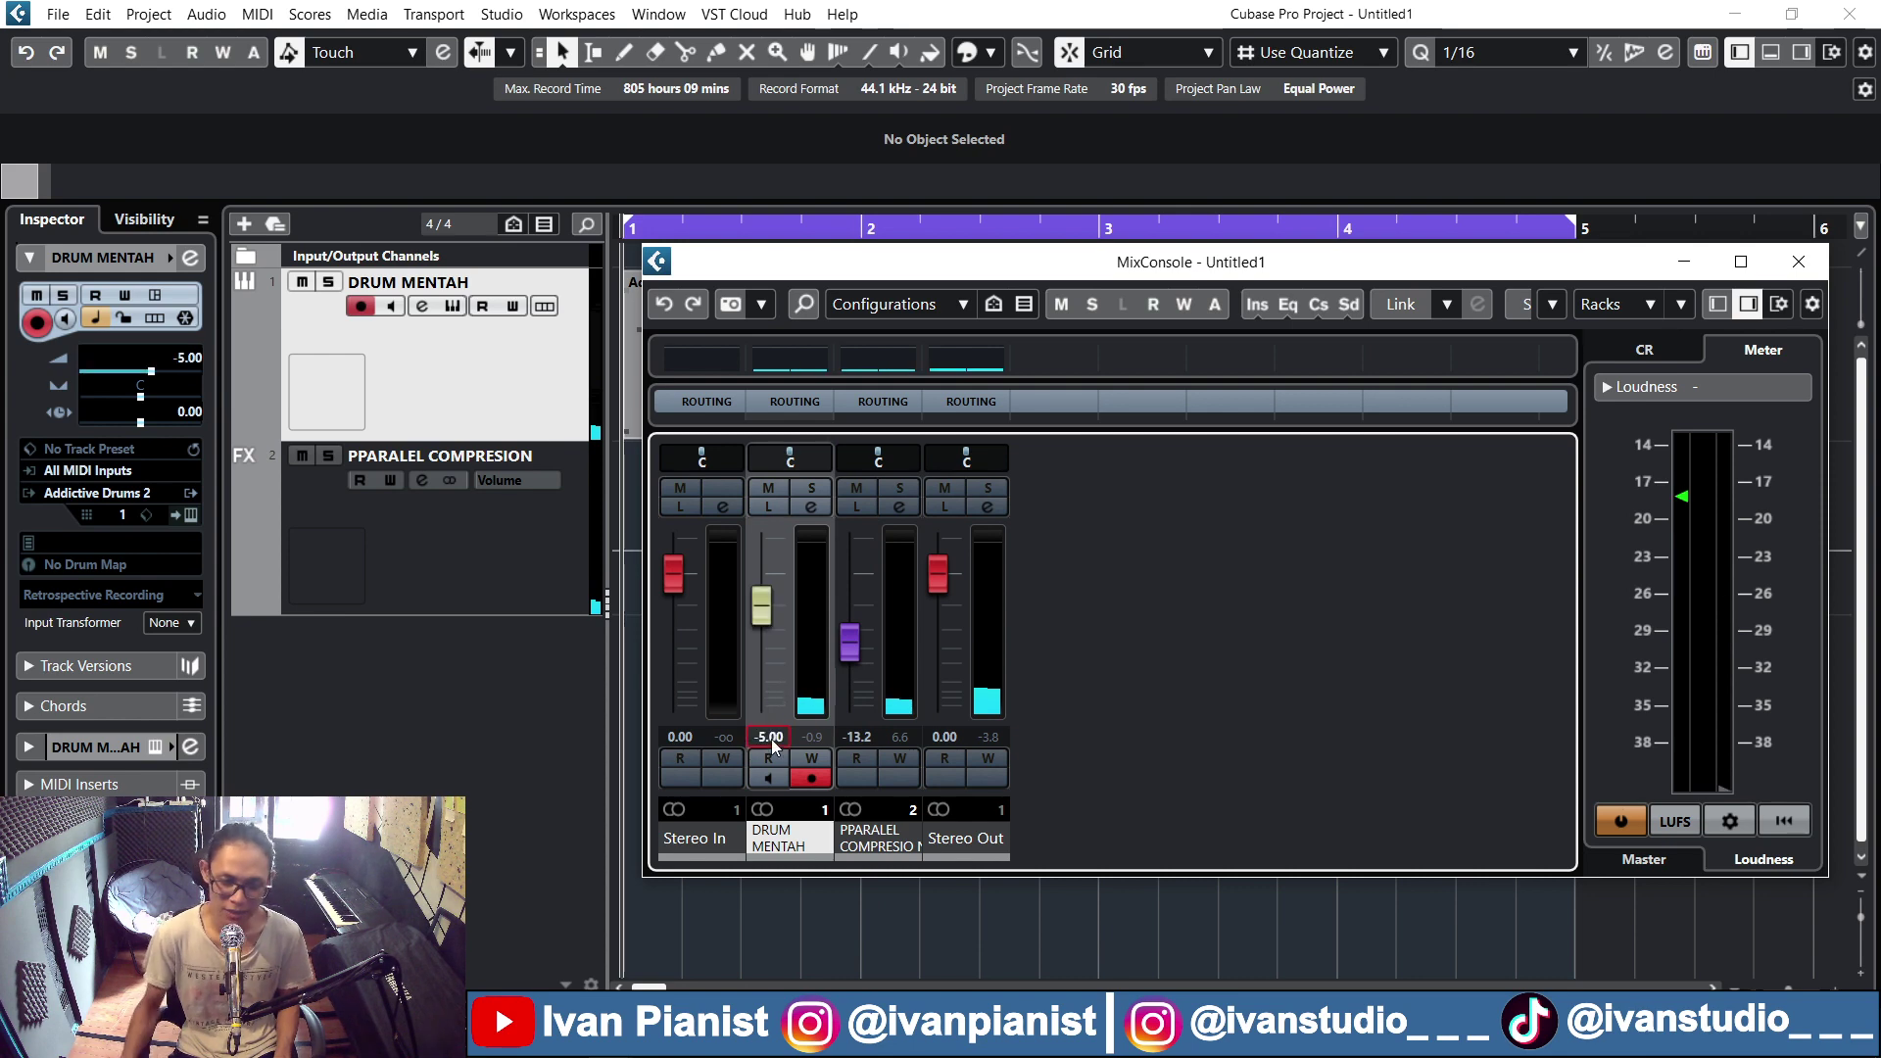
Return DRUM MENTAH's send to pre-fader and play the loop with the DRUM MENTAH fader pulled down to silence
click(811, 507)
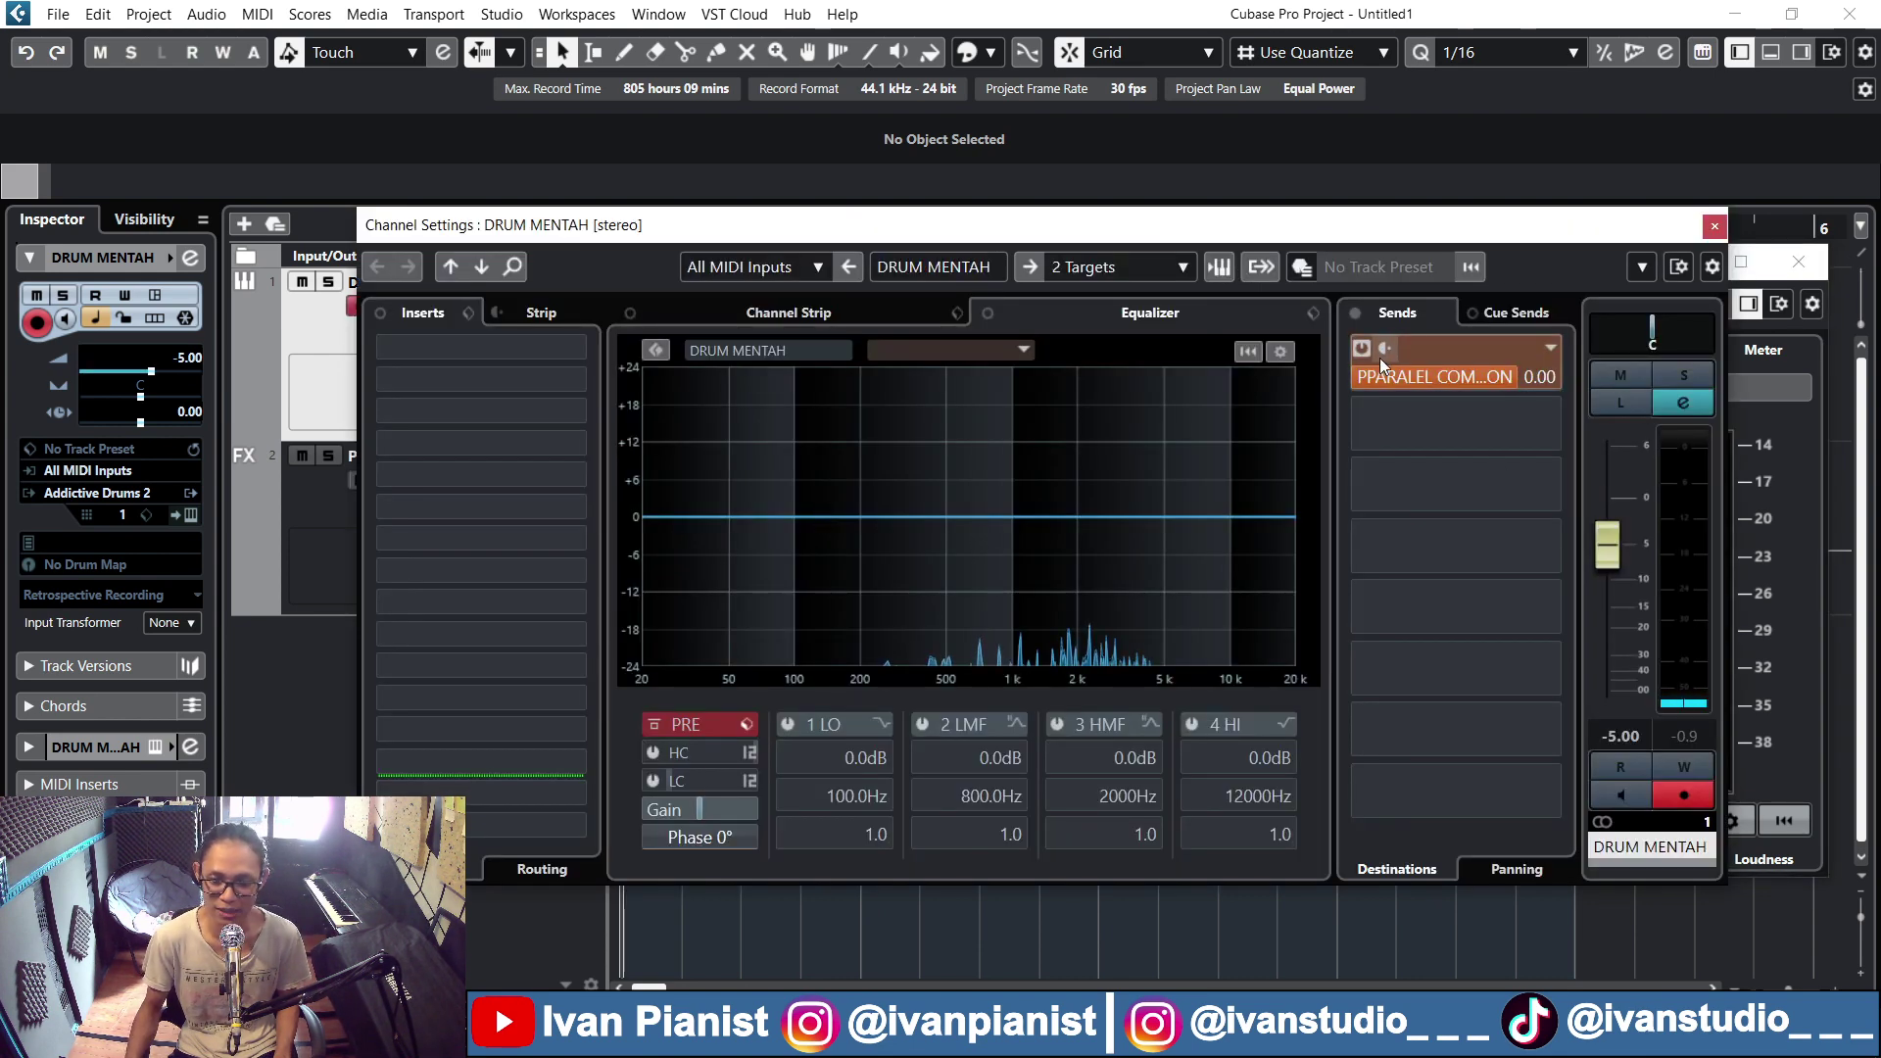
click(1714, 226)
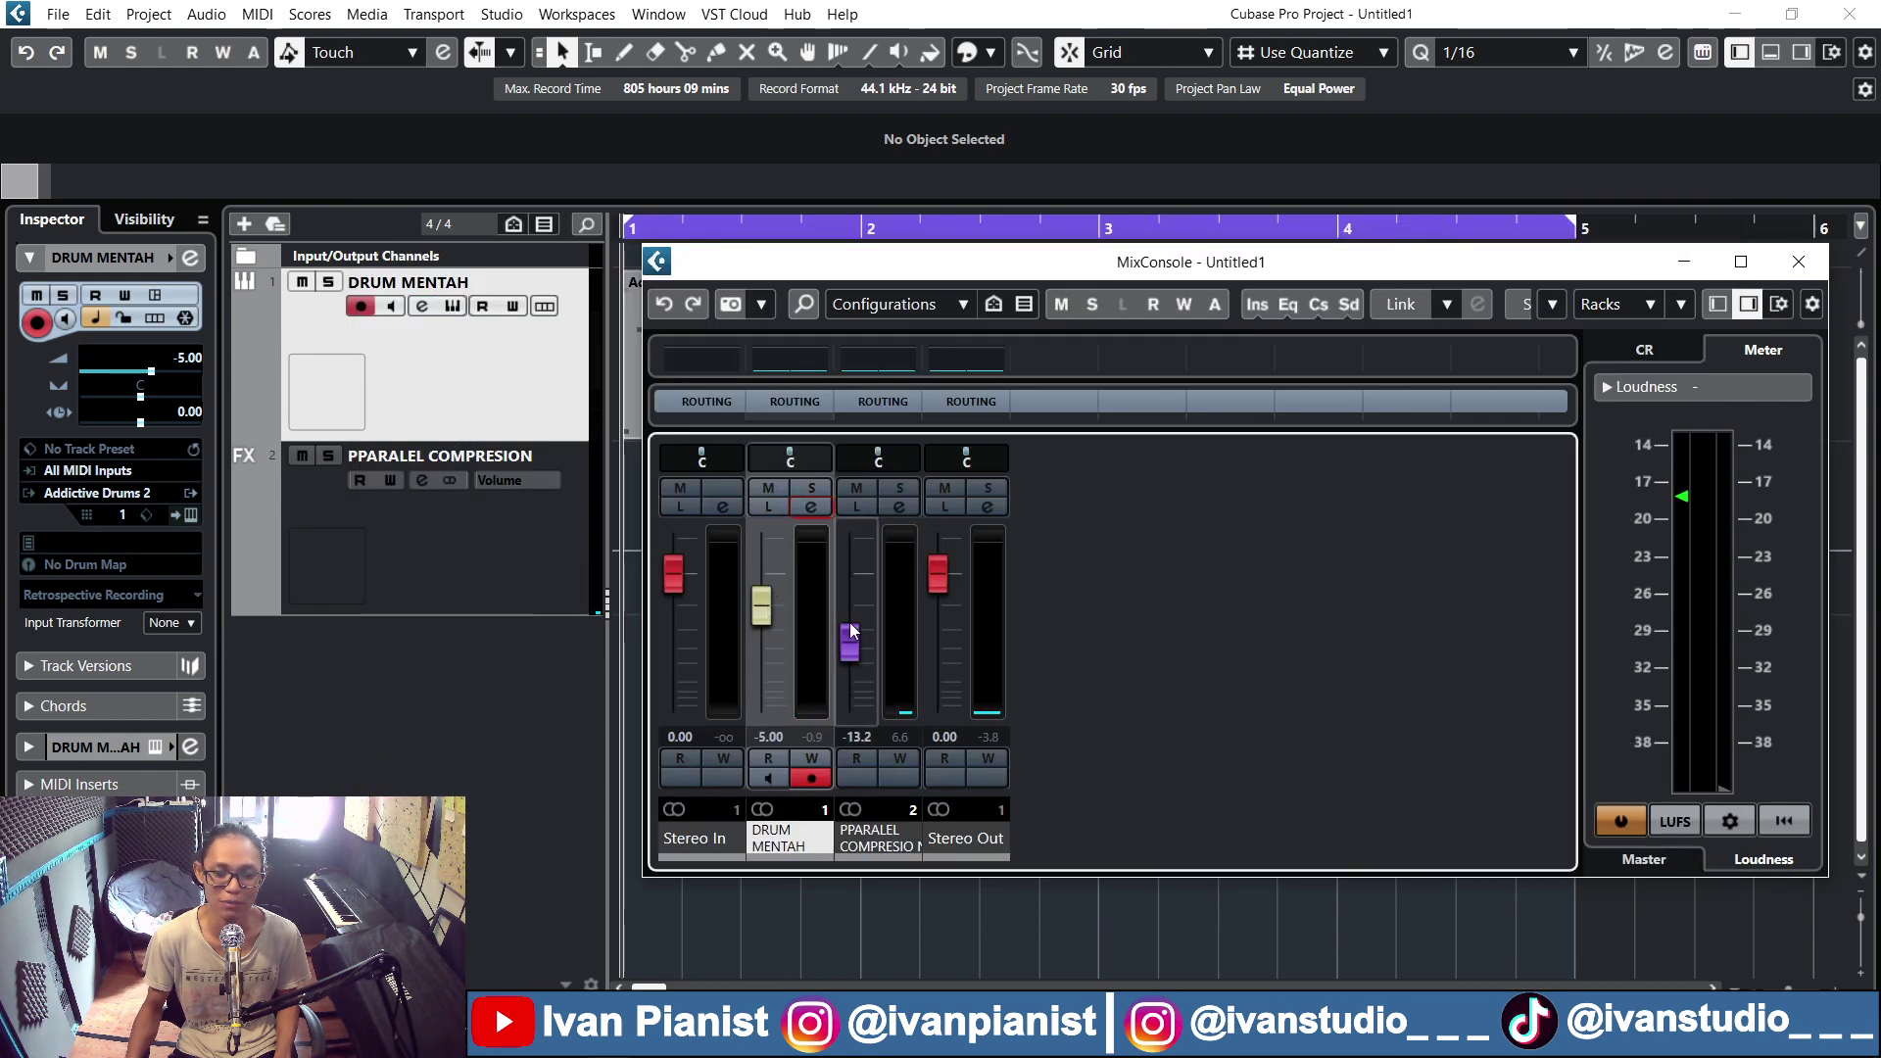
drag(762, 594, 769, 674)
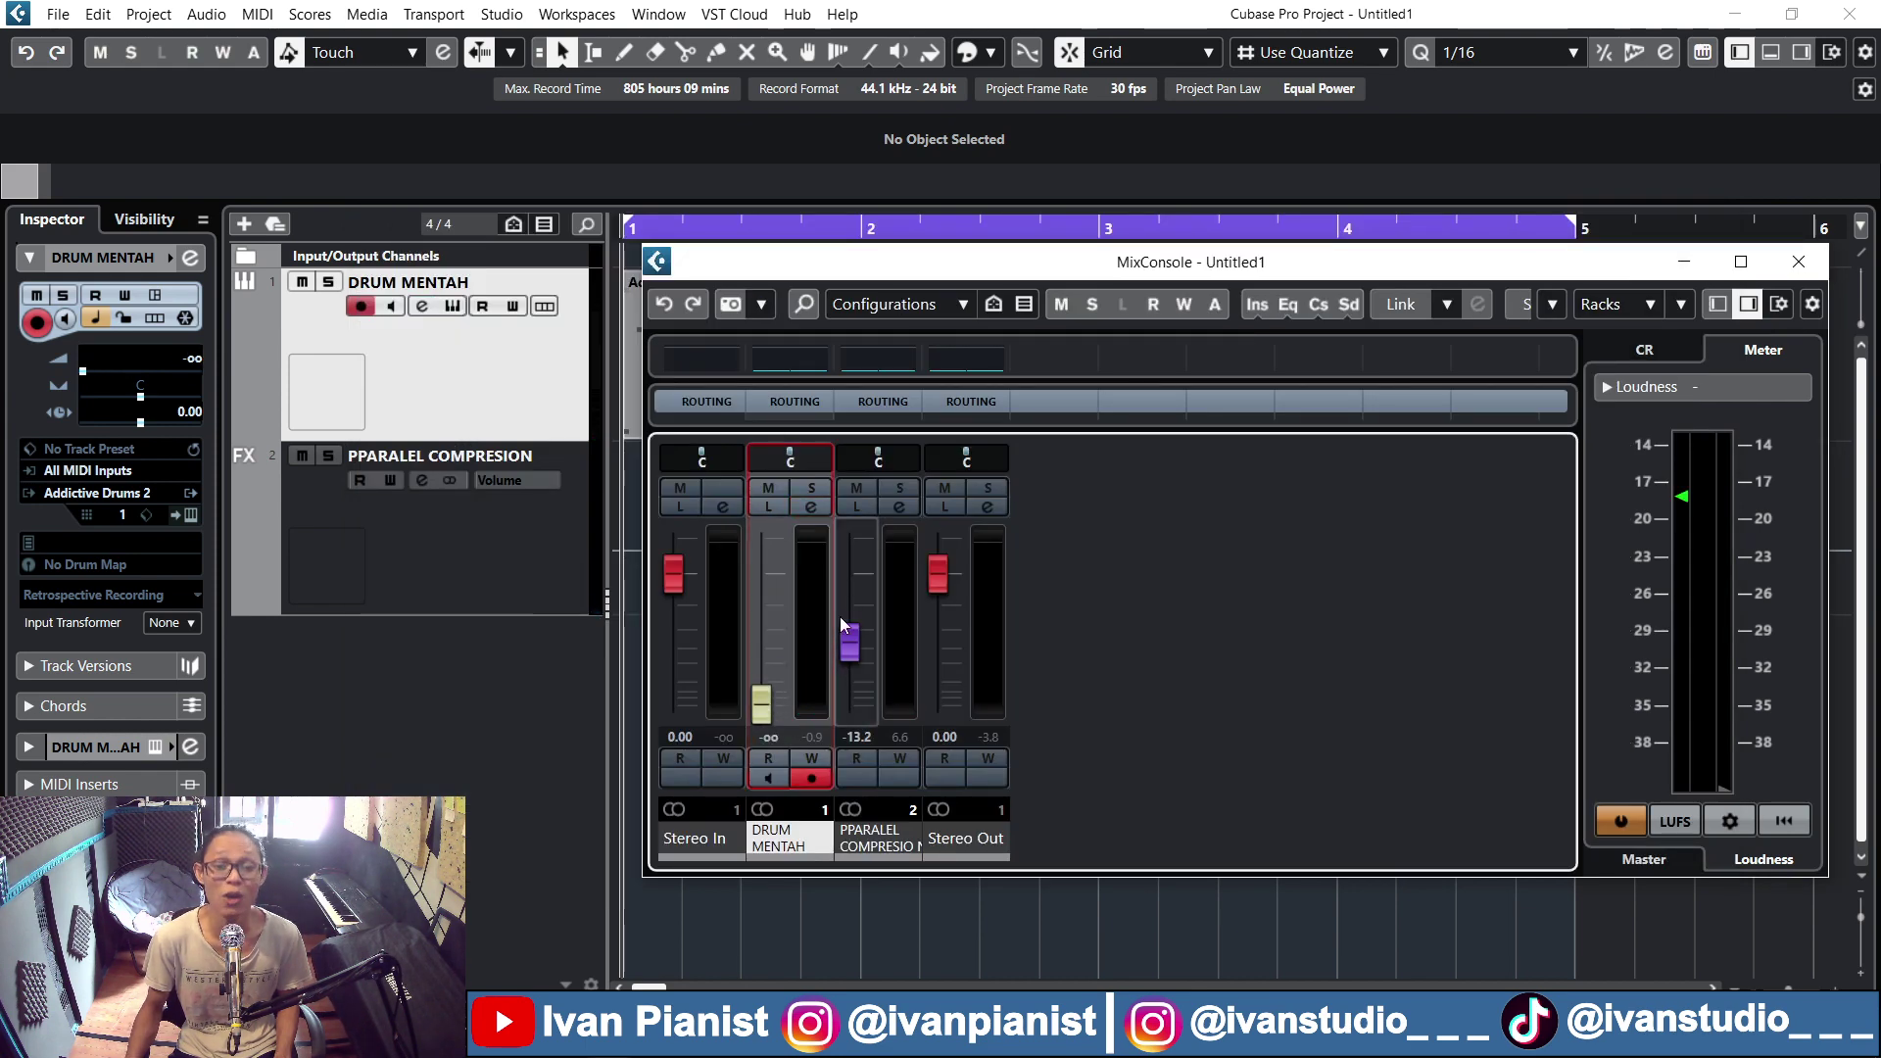
key(space)
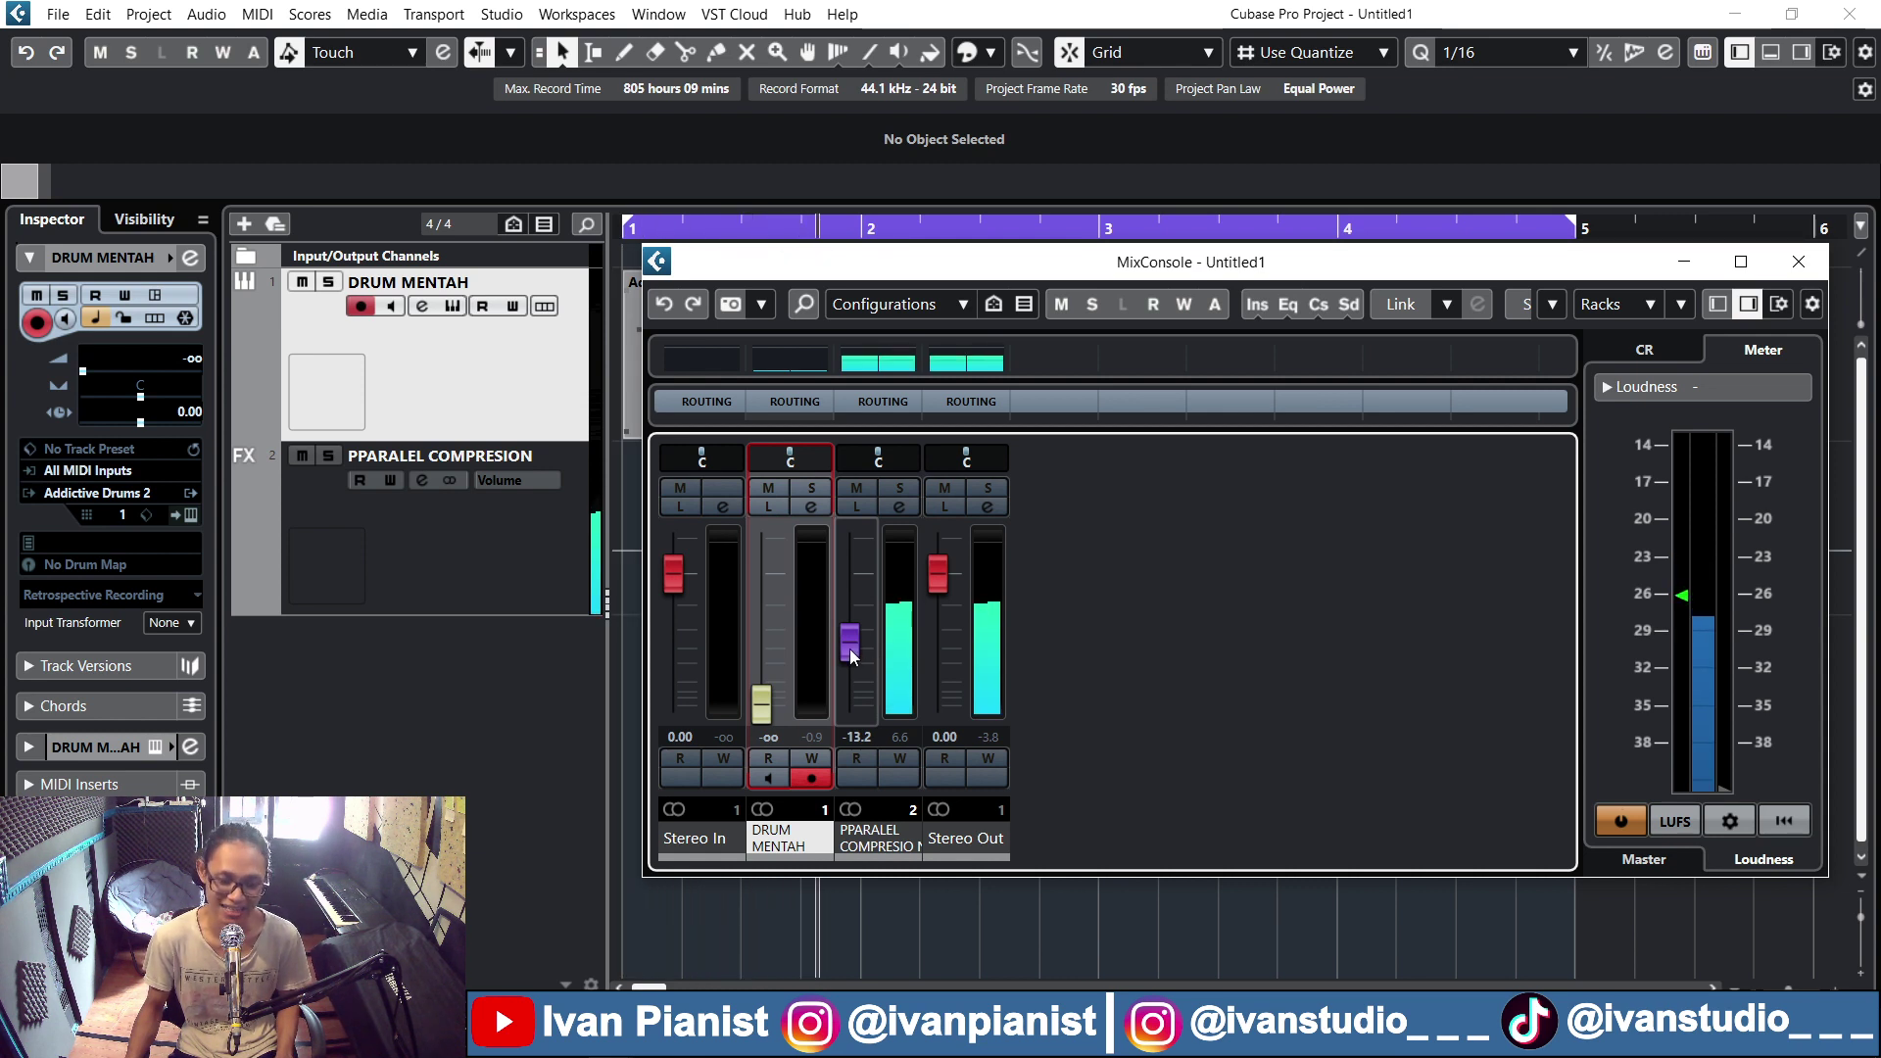
Raise the PPARALEL COMPRESION fader to -3.49 and open the channel's TR5 Black 76 compressor
drag(849, 648, 850, 605)
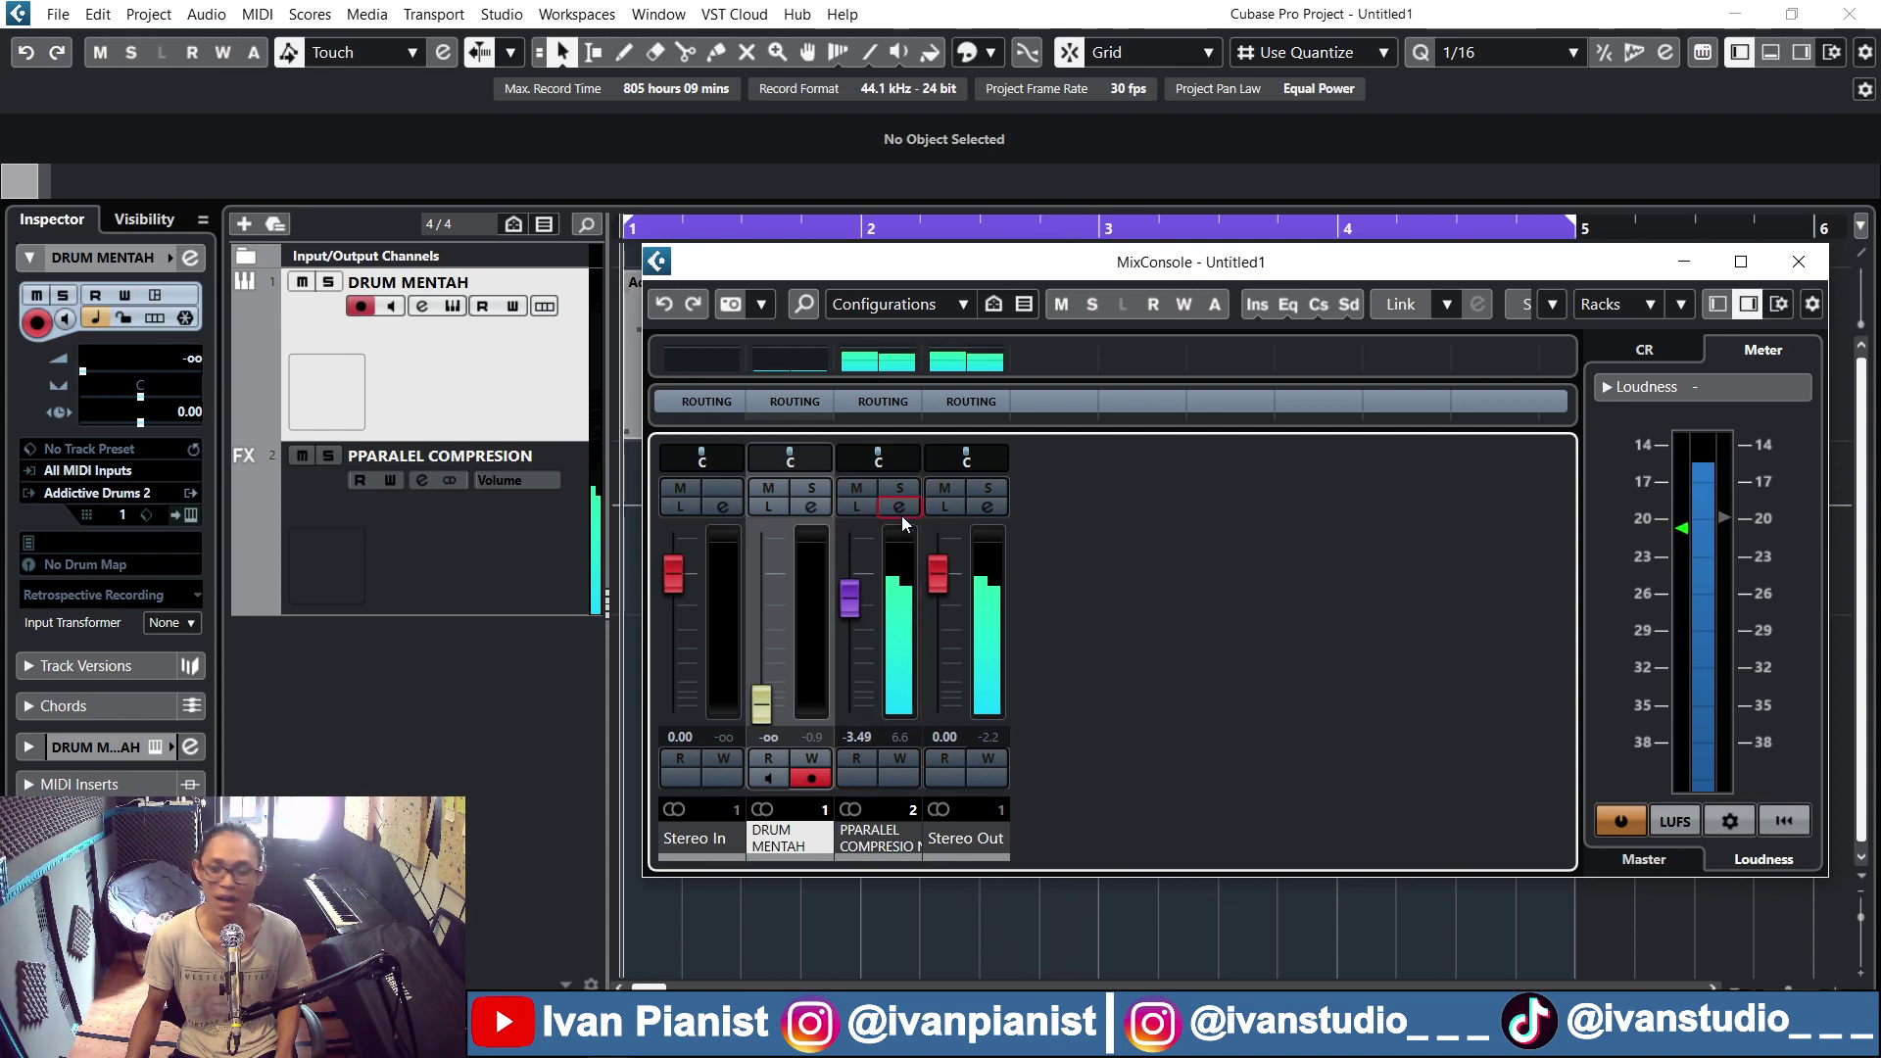
click(899, 507)
click(432, 349)
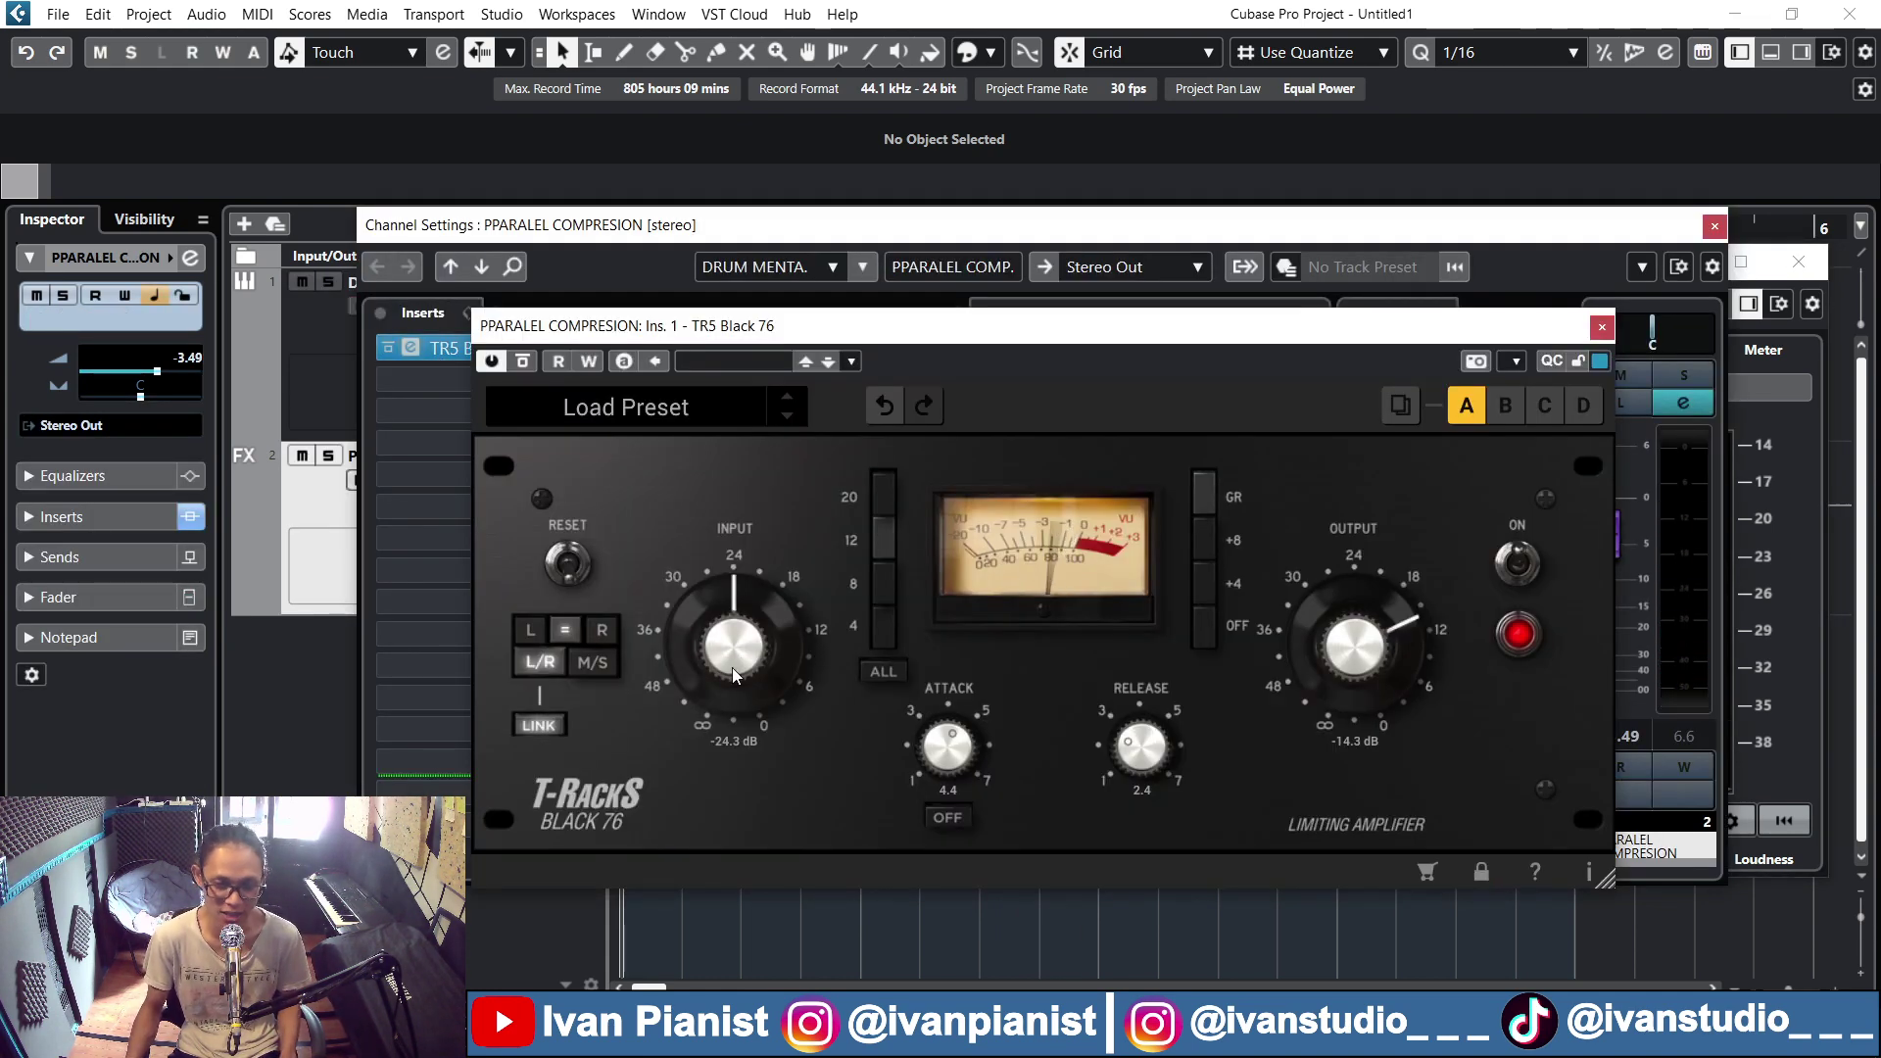
Sweep the compressor's input between -35.0 and -12.7 dB while the loop plays, ending at -30.7 dB
mouse_move(732, 667)
mouse_down()
mouse_move(731, 631)
mouse_move(766, 756)
mouse_move(738, 697)
mouse_up()
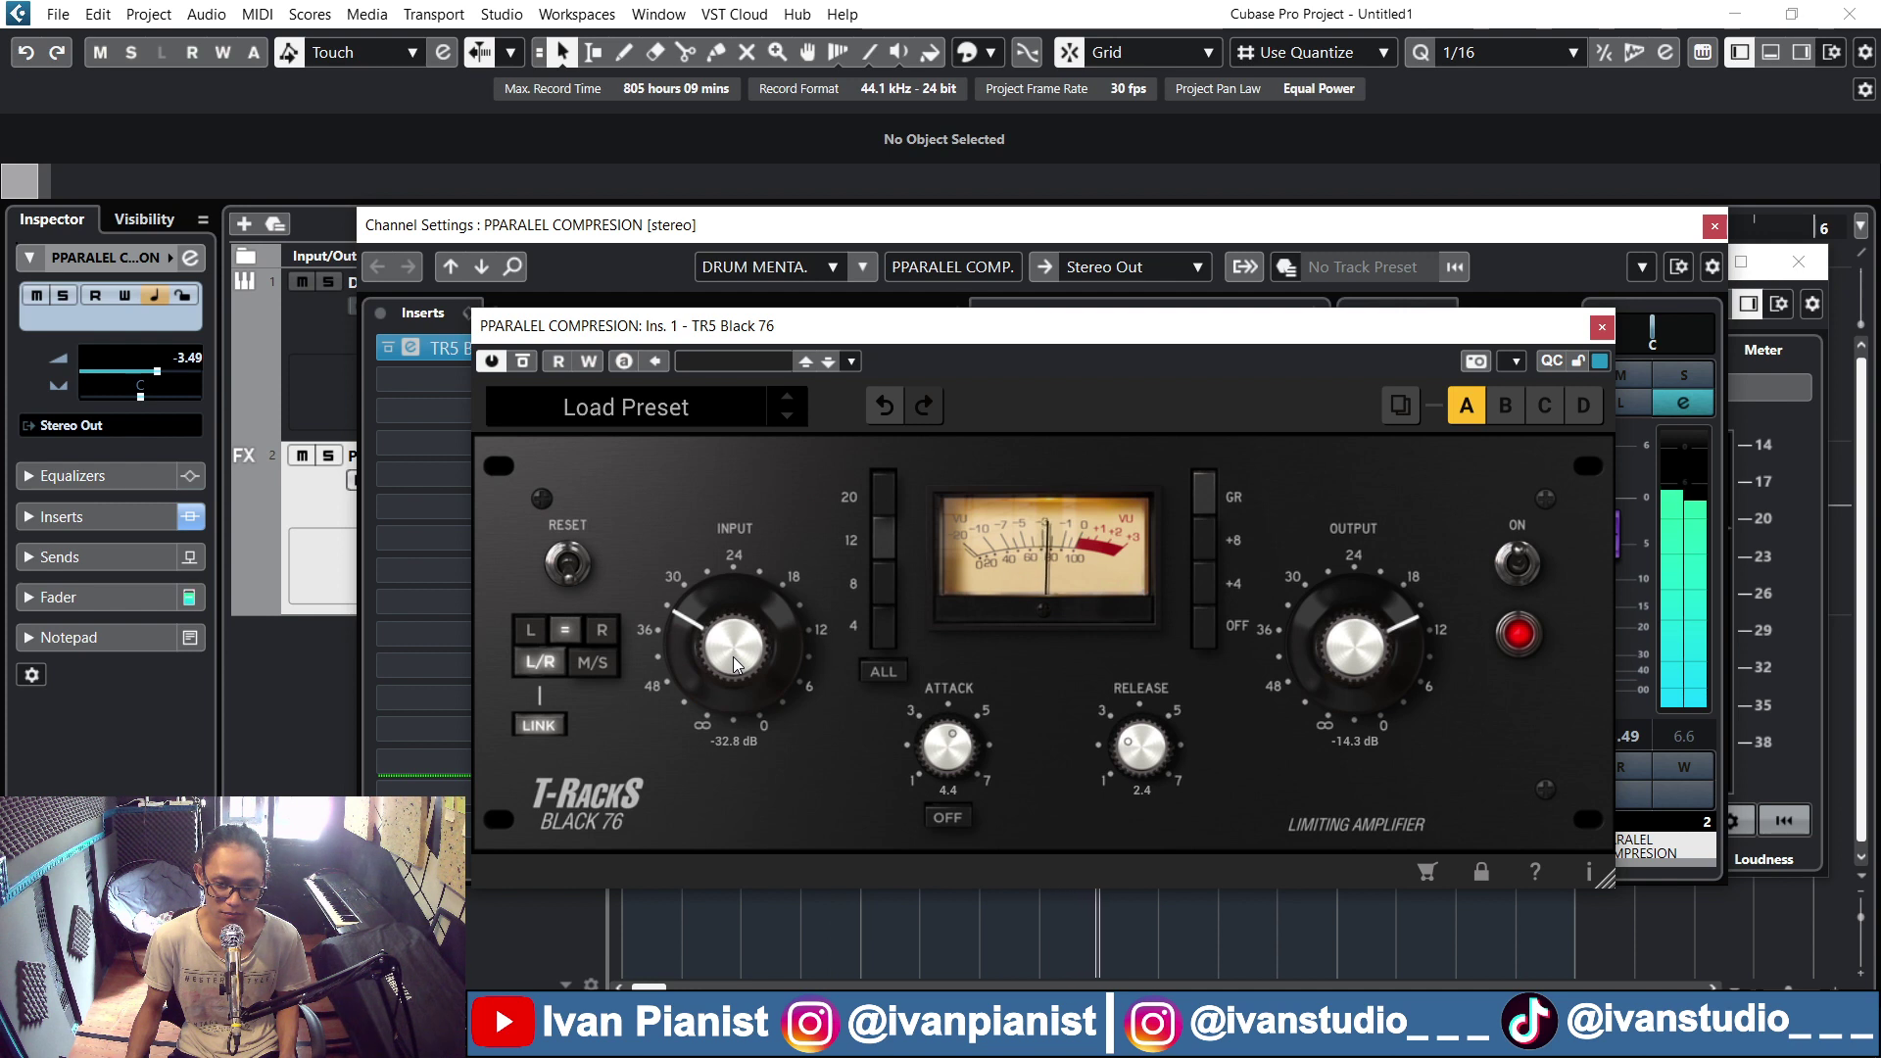
drag(742, 676, 747, 647)
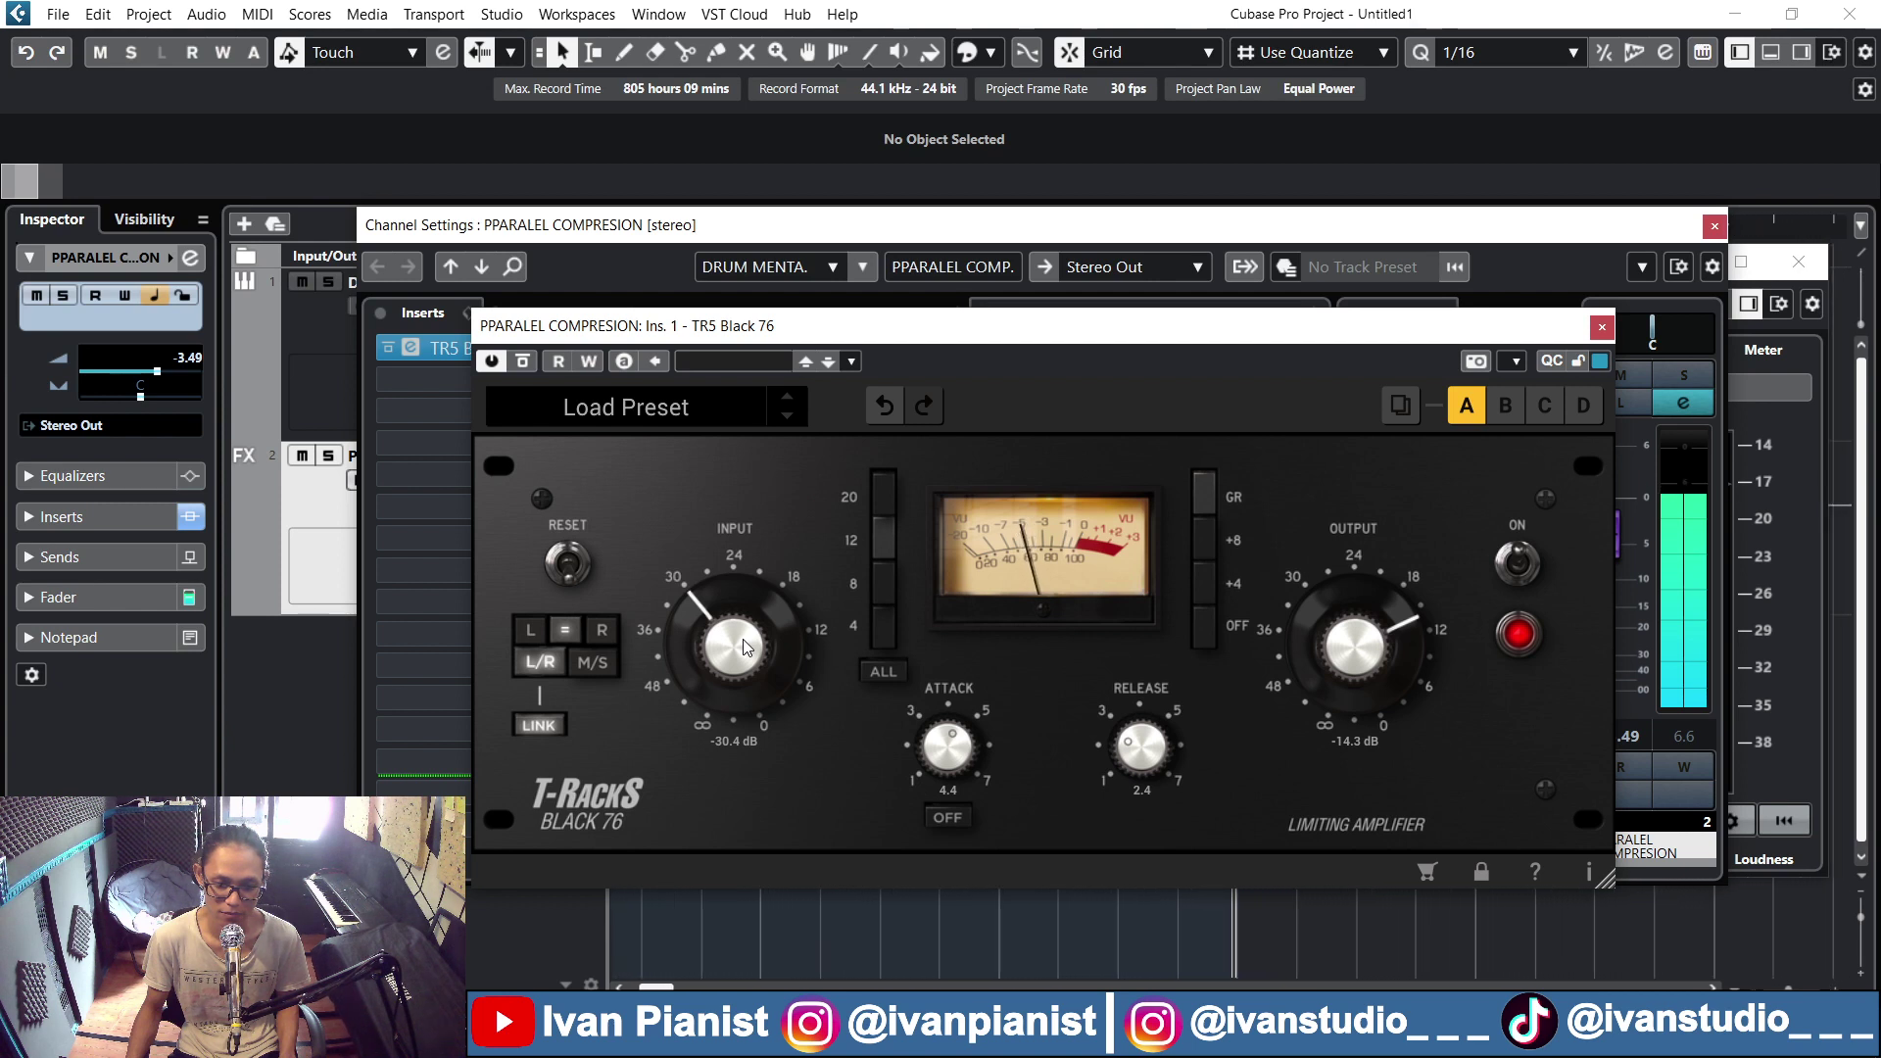
drag(747, 646, 748, 627)
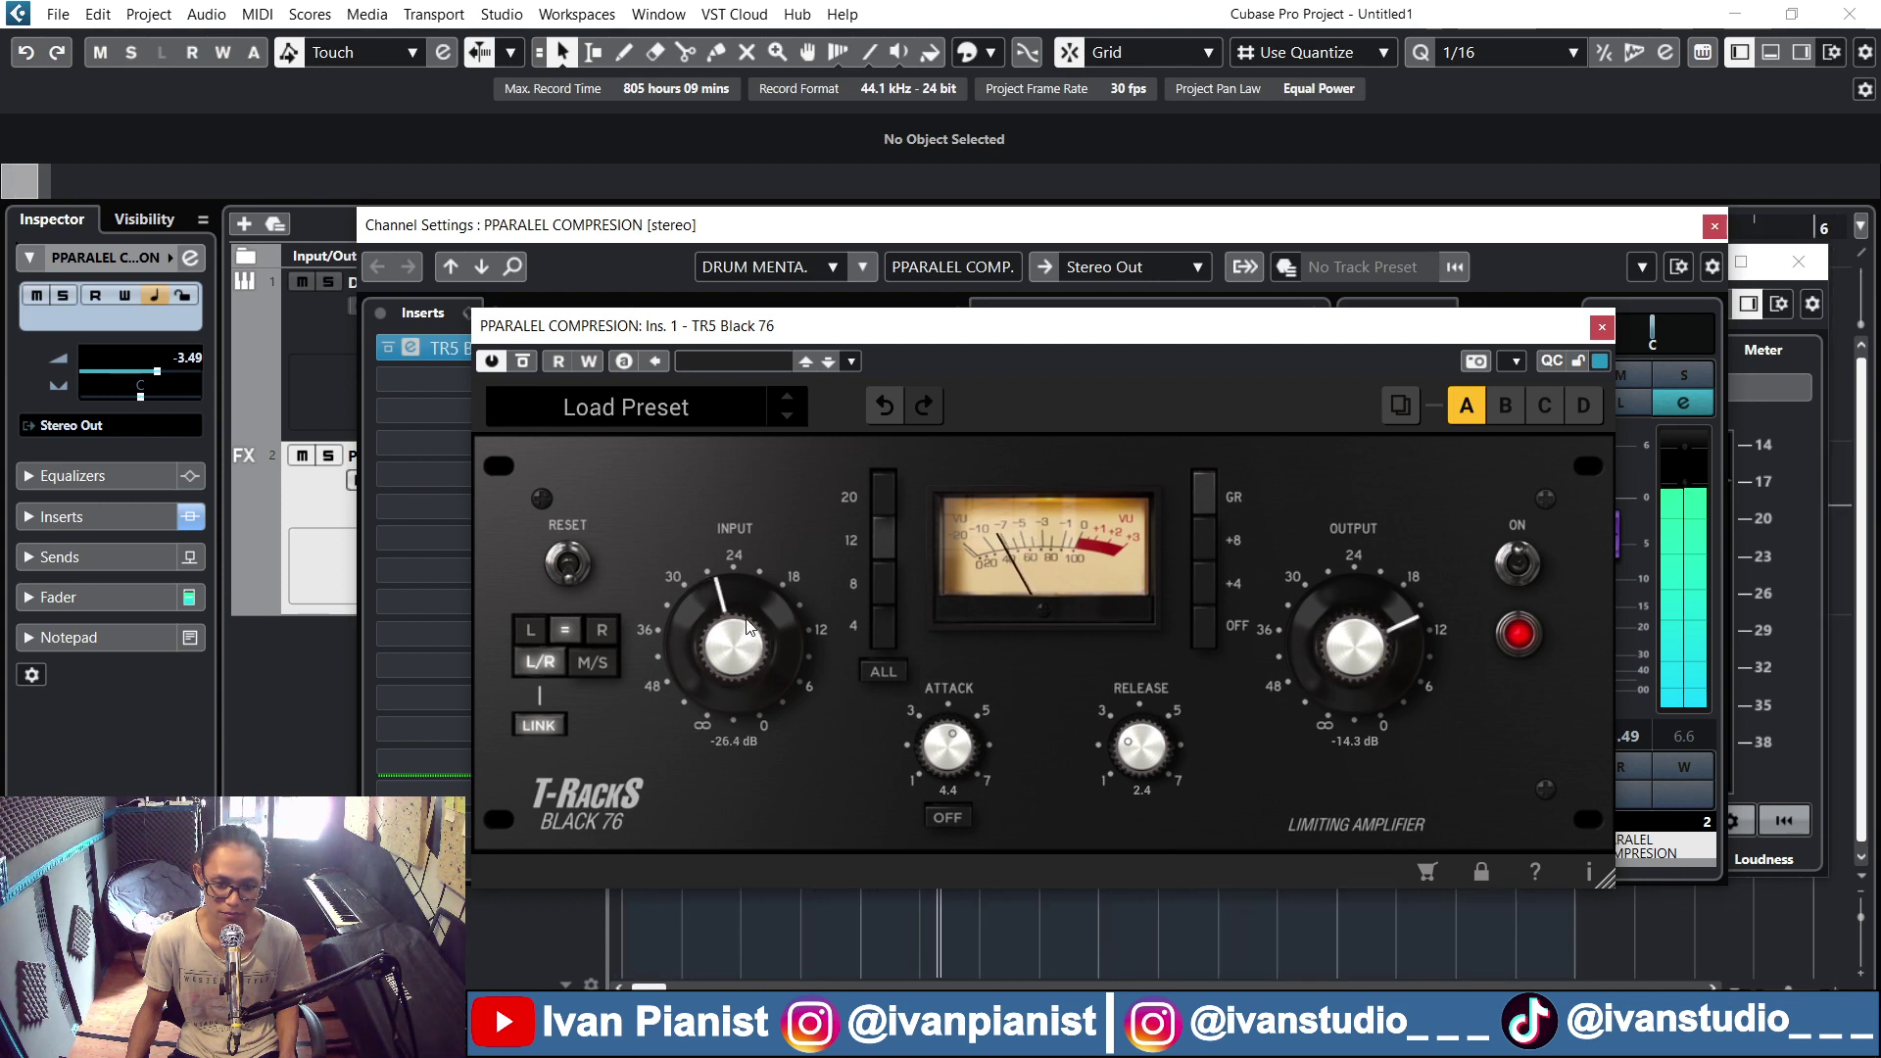
scroll(749, 637, up, 1)
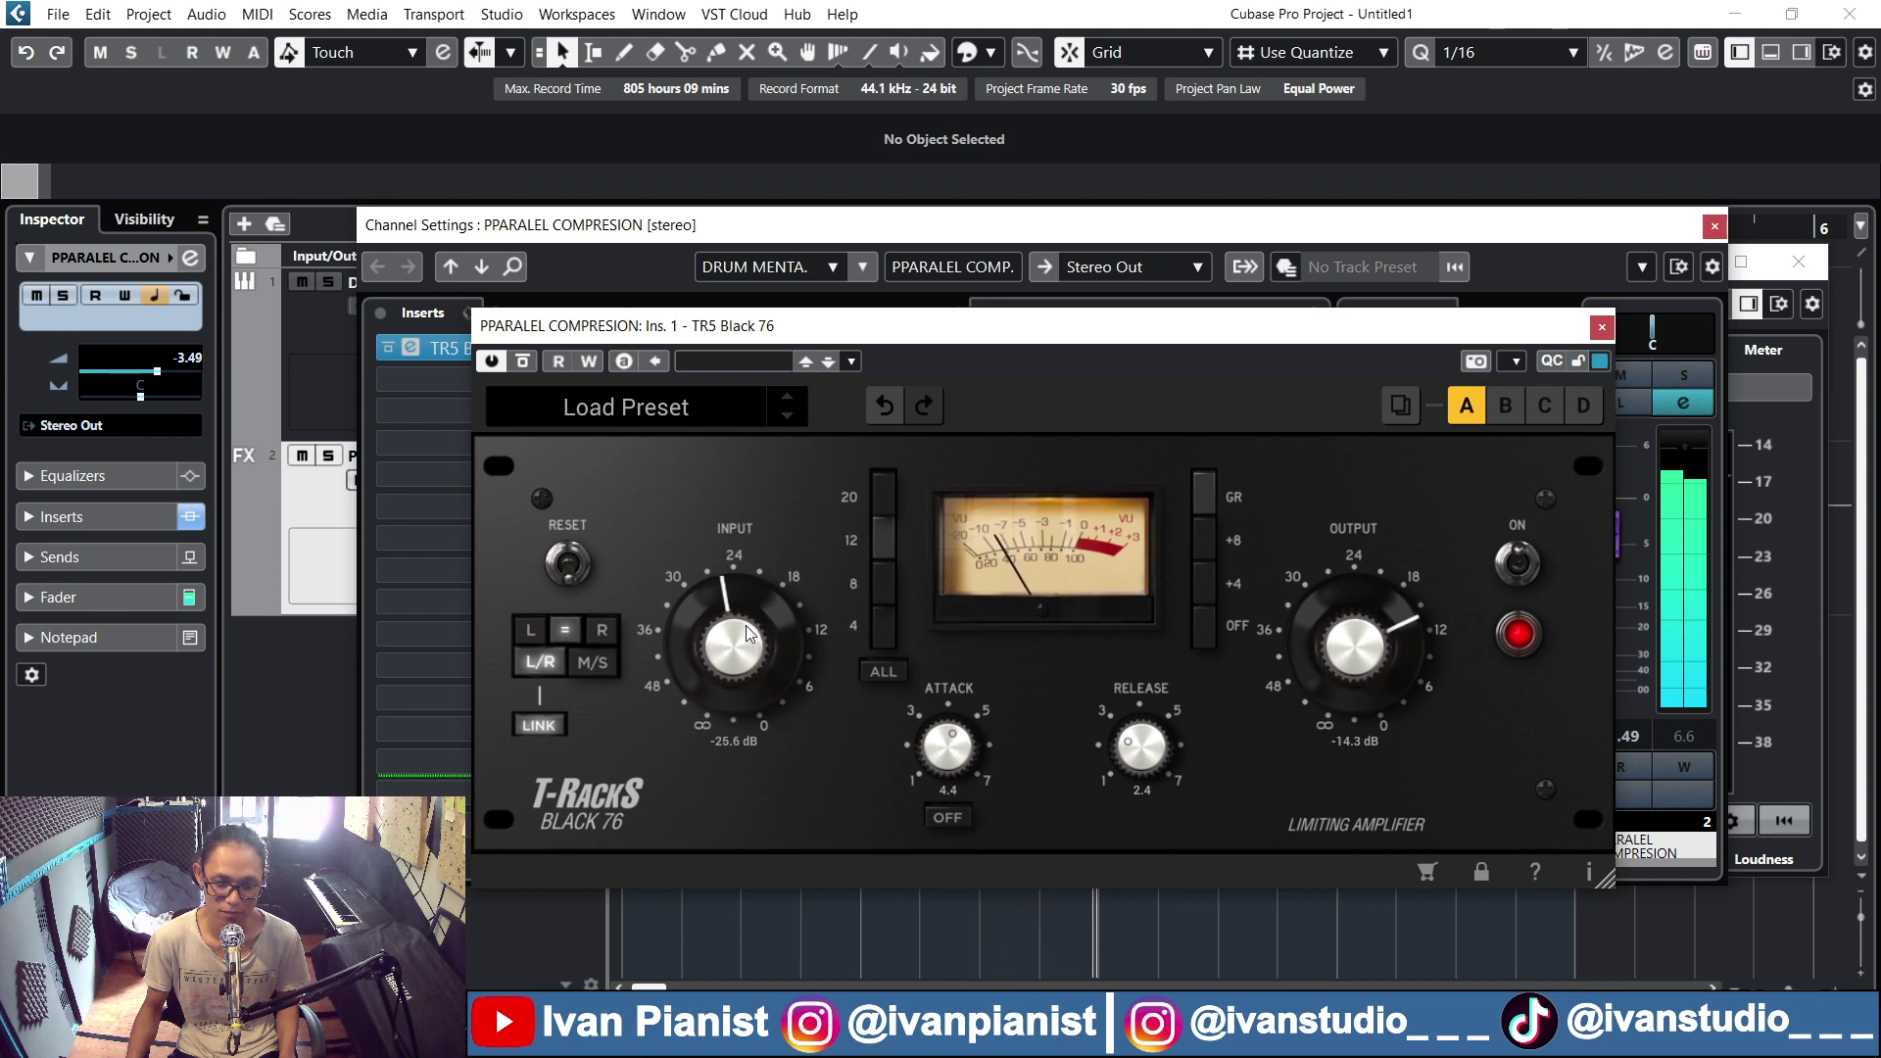
drag(749, 633, 755, 541)
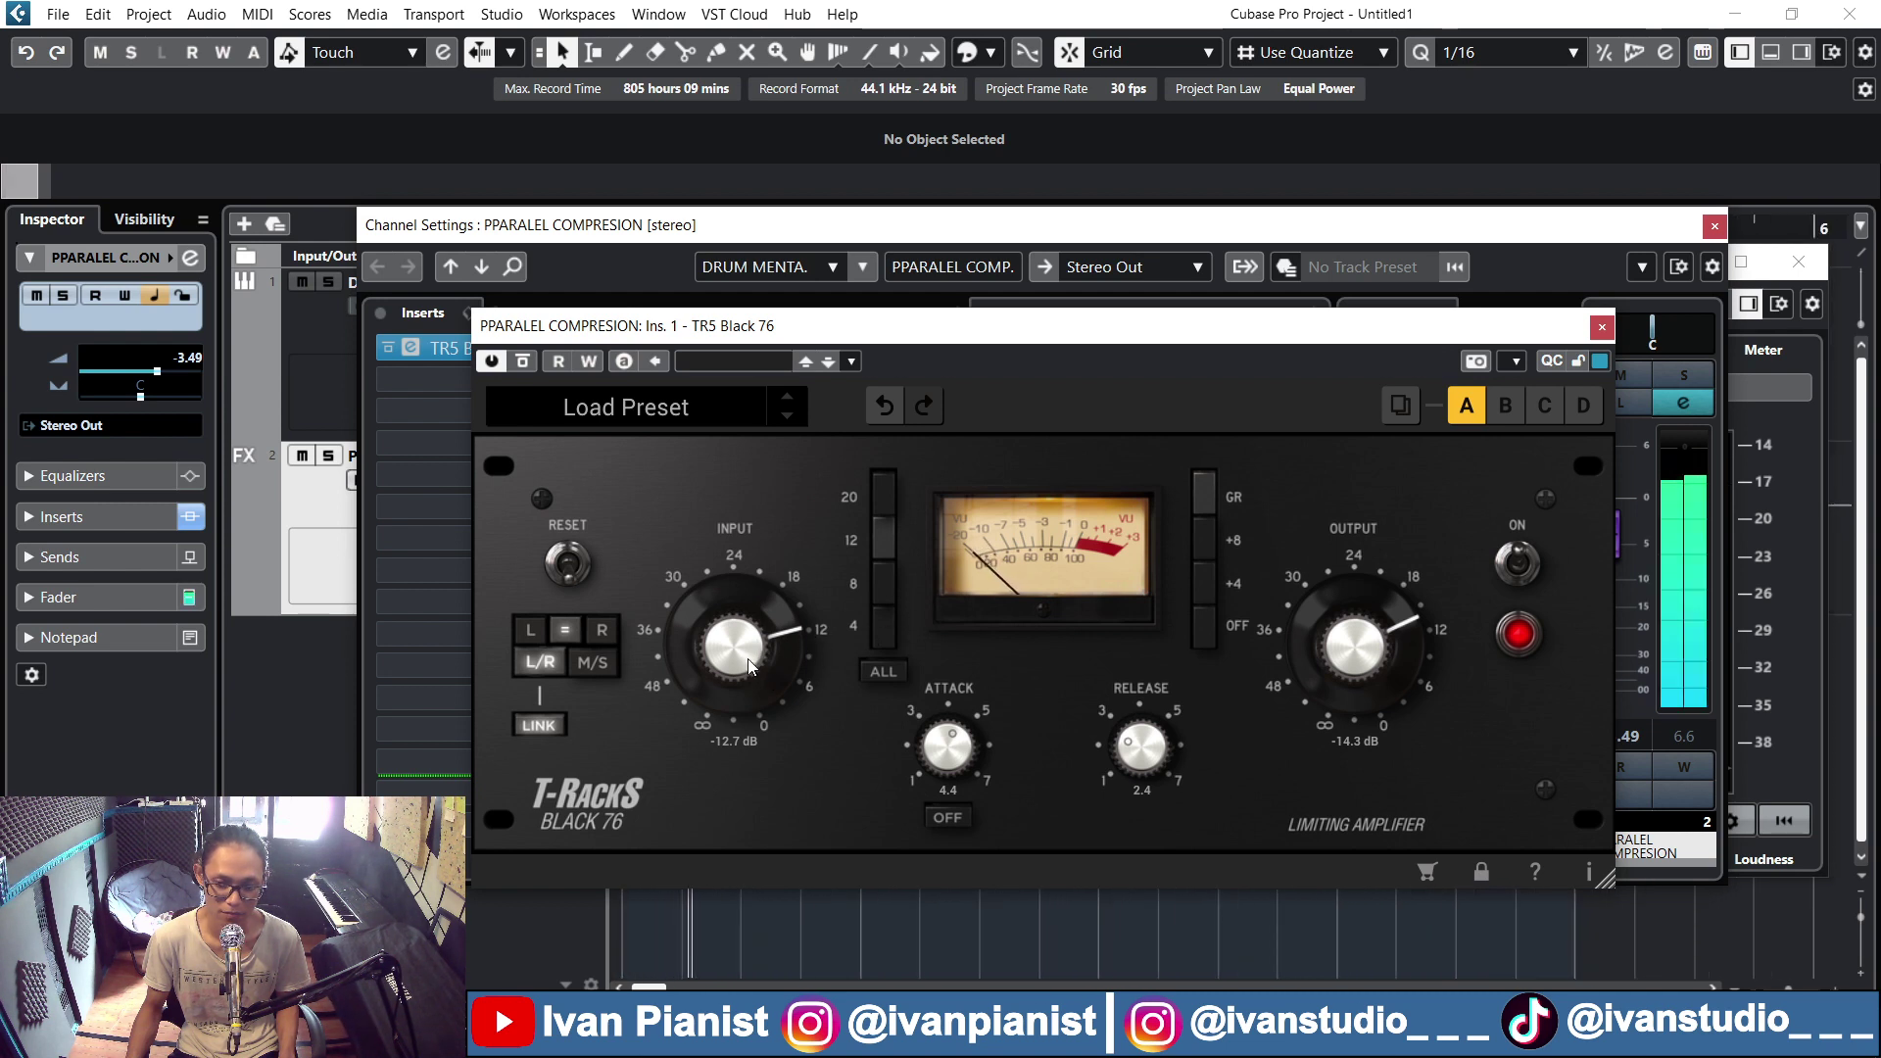
scroll(742, 580, down, 10)
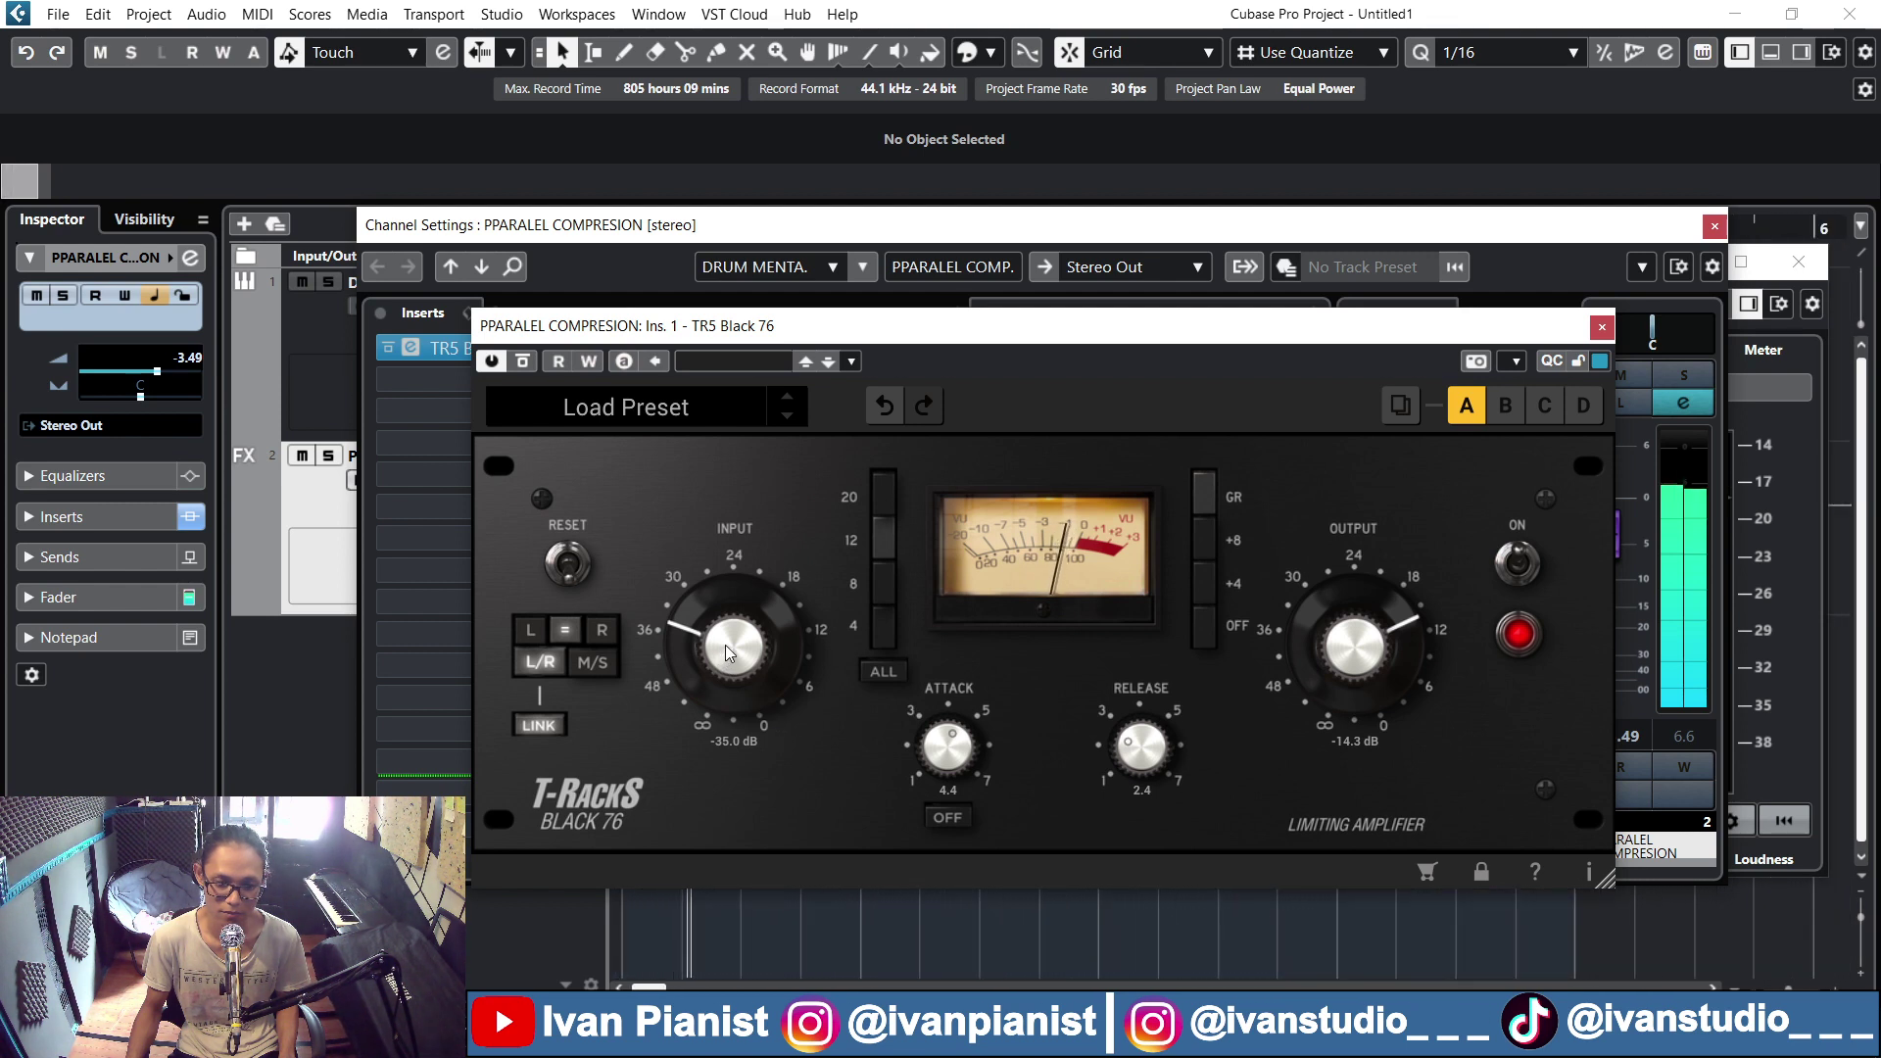
mouse_move(725, 644)
mouse_down()
mouse_move(733, 662)
mouse_move(741, 627)
mouse_up()
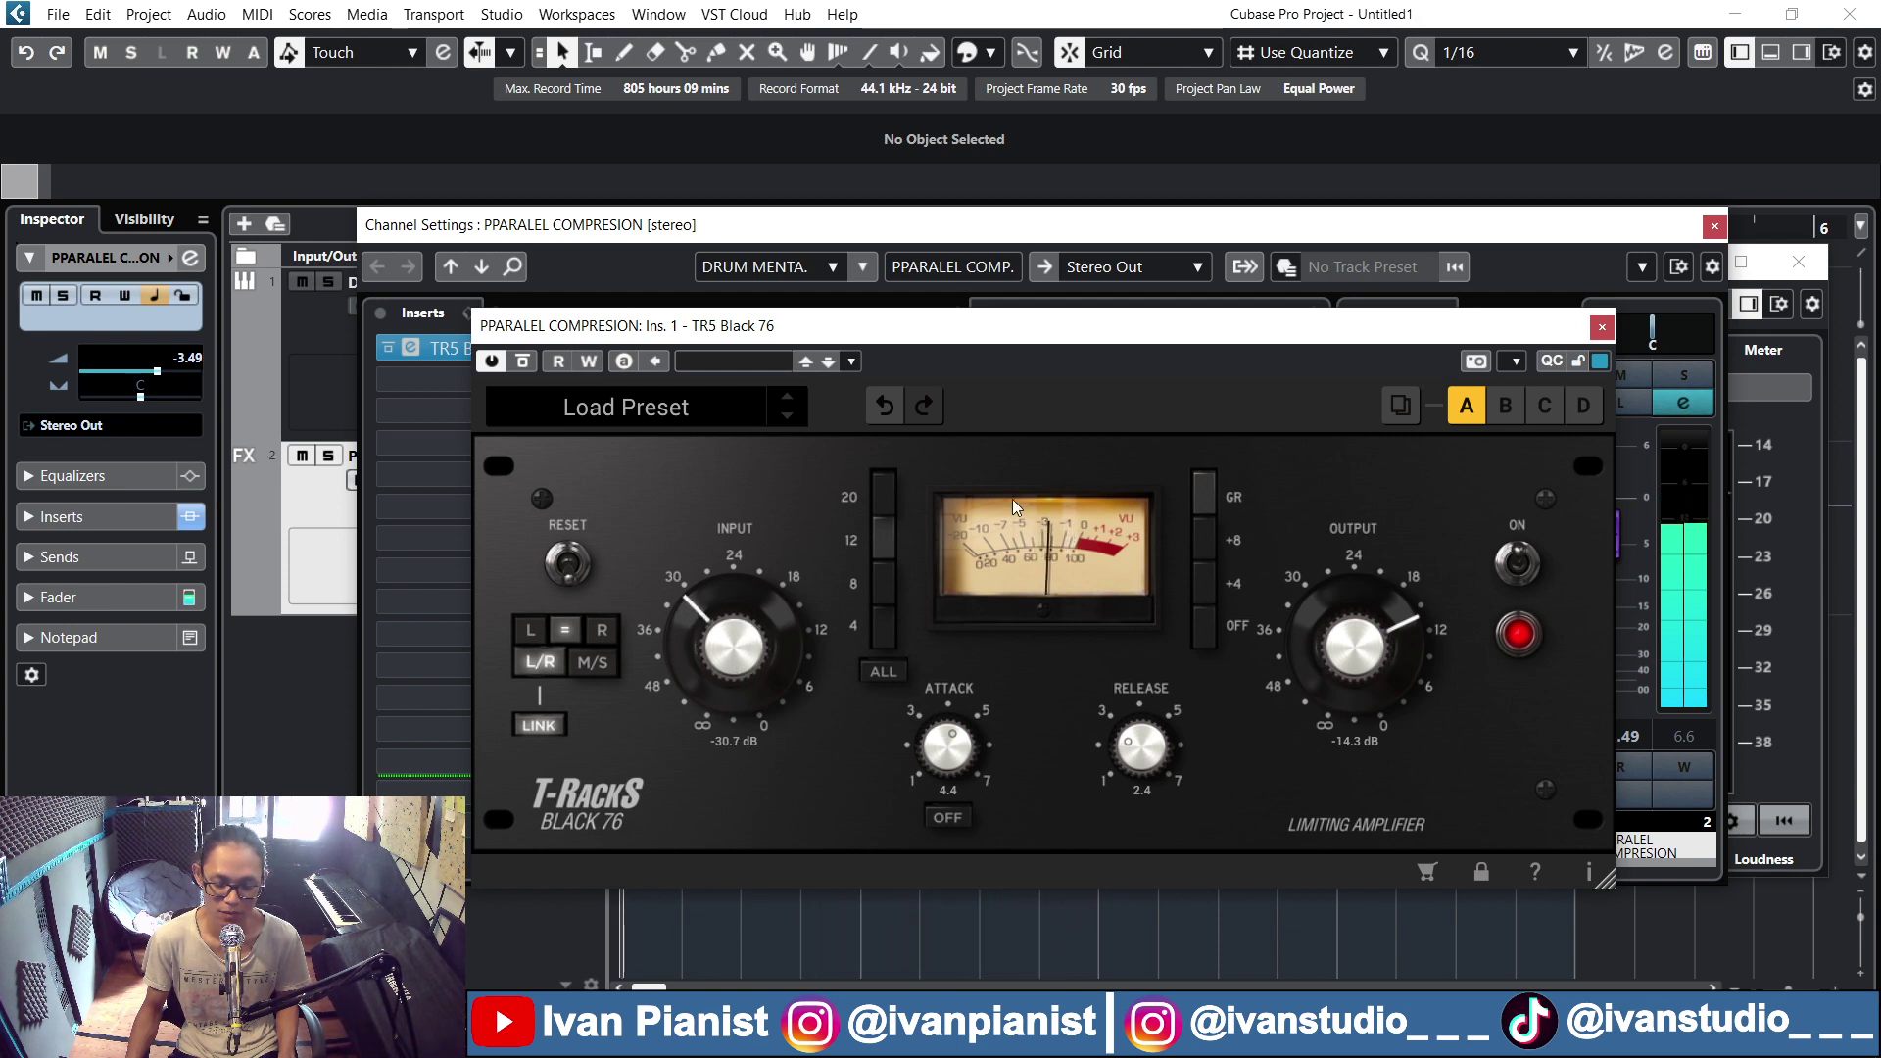
Configure the compressor with a ratio of 8, an input of -35.8 dB and an attack of 1.9
click(887, 582)
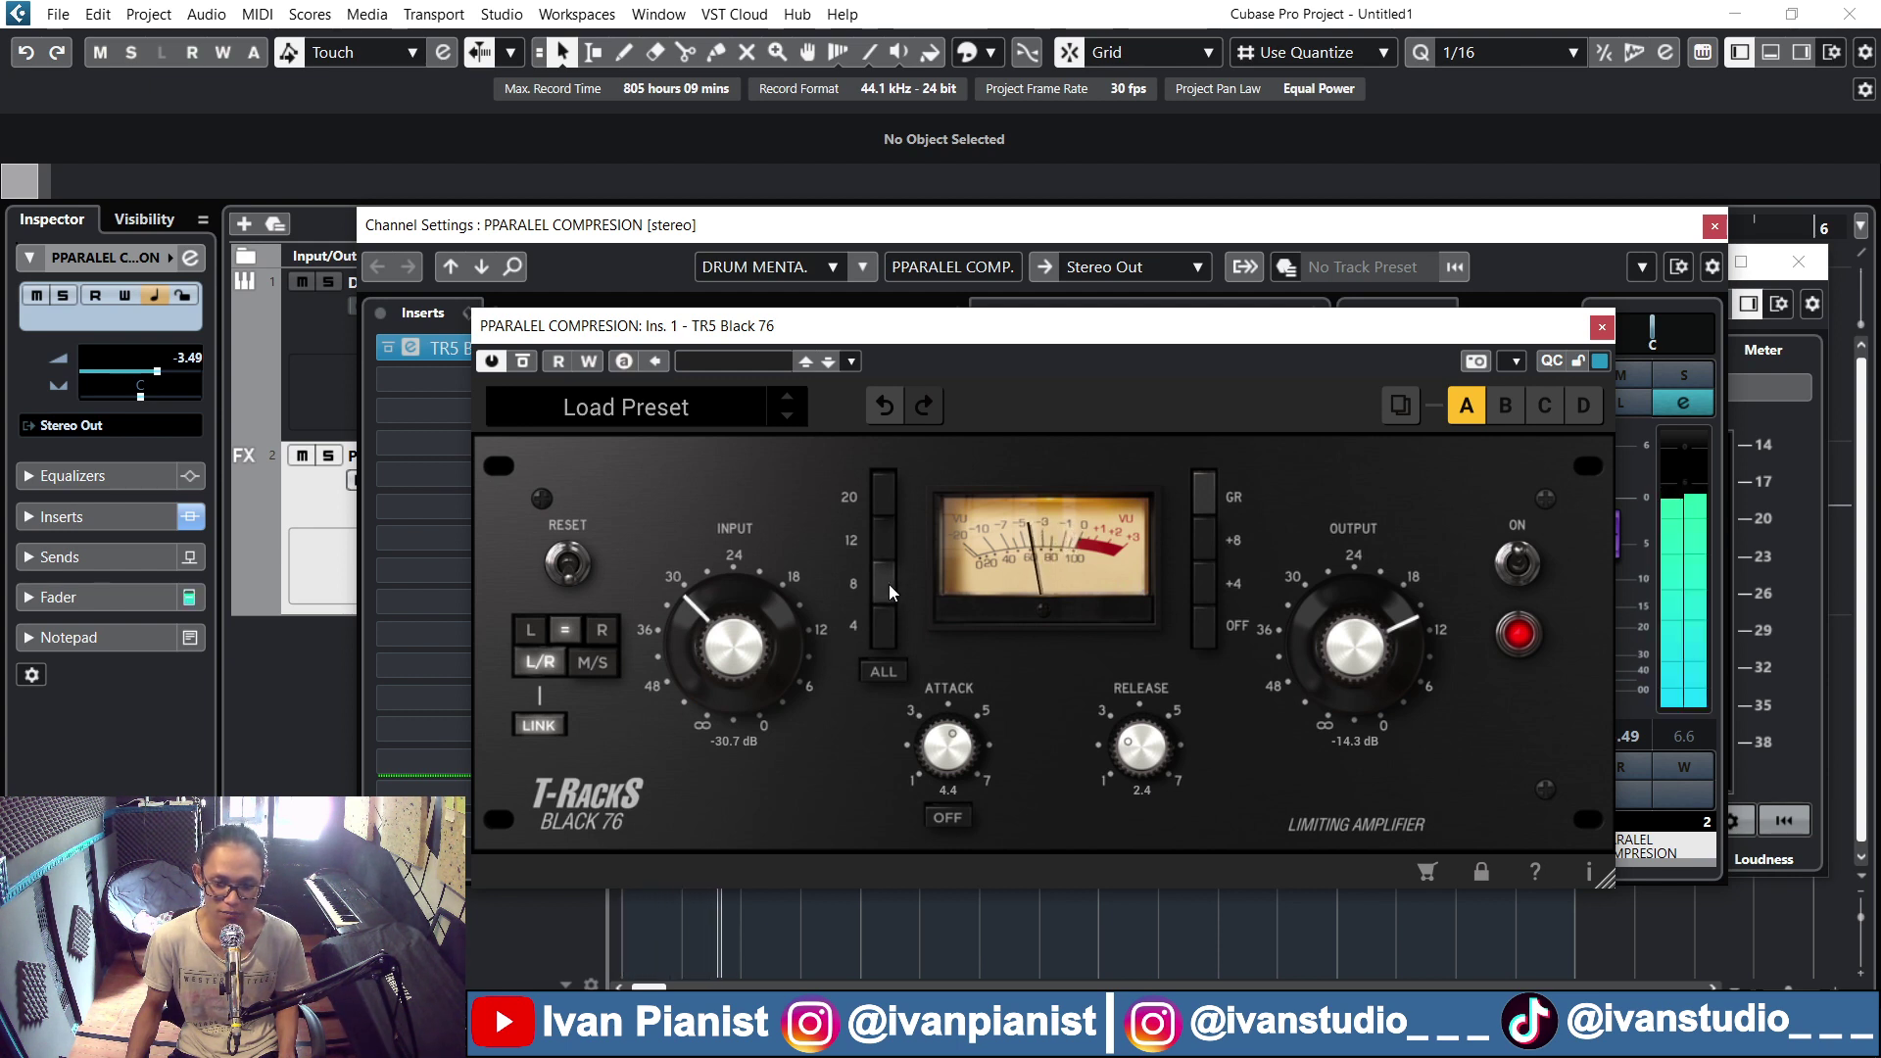
drag(752, 654, 755, 686)
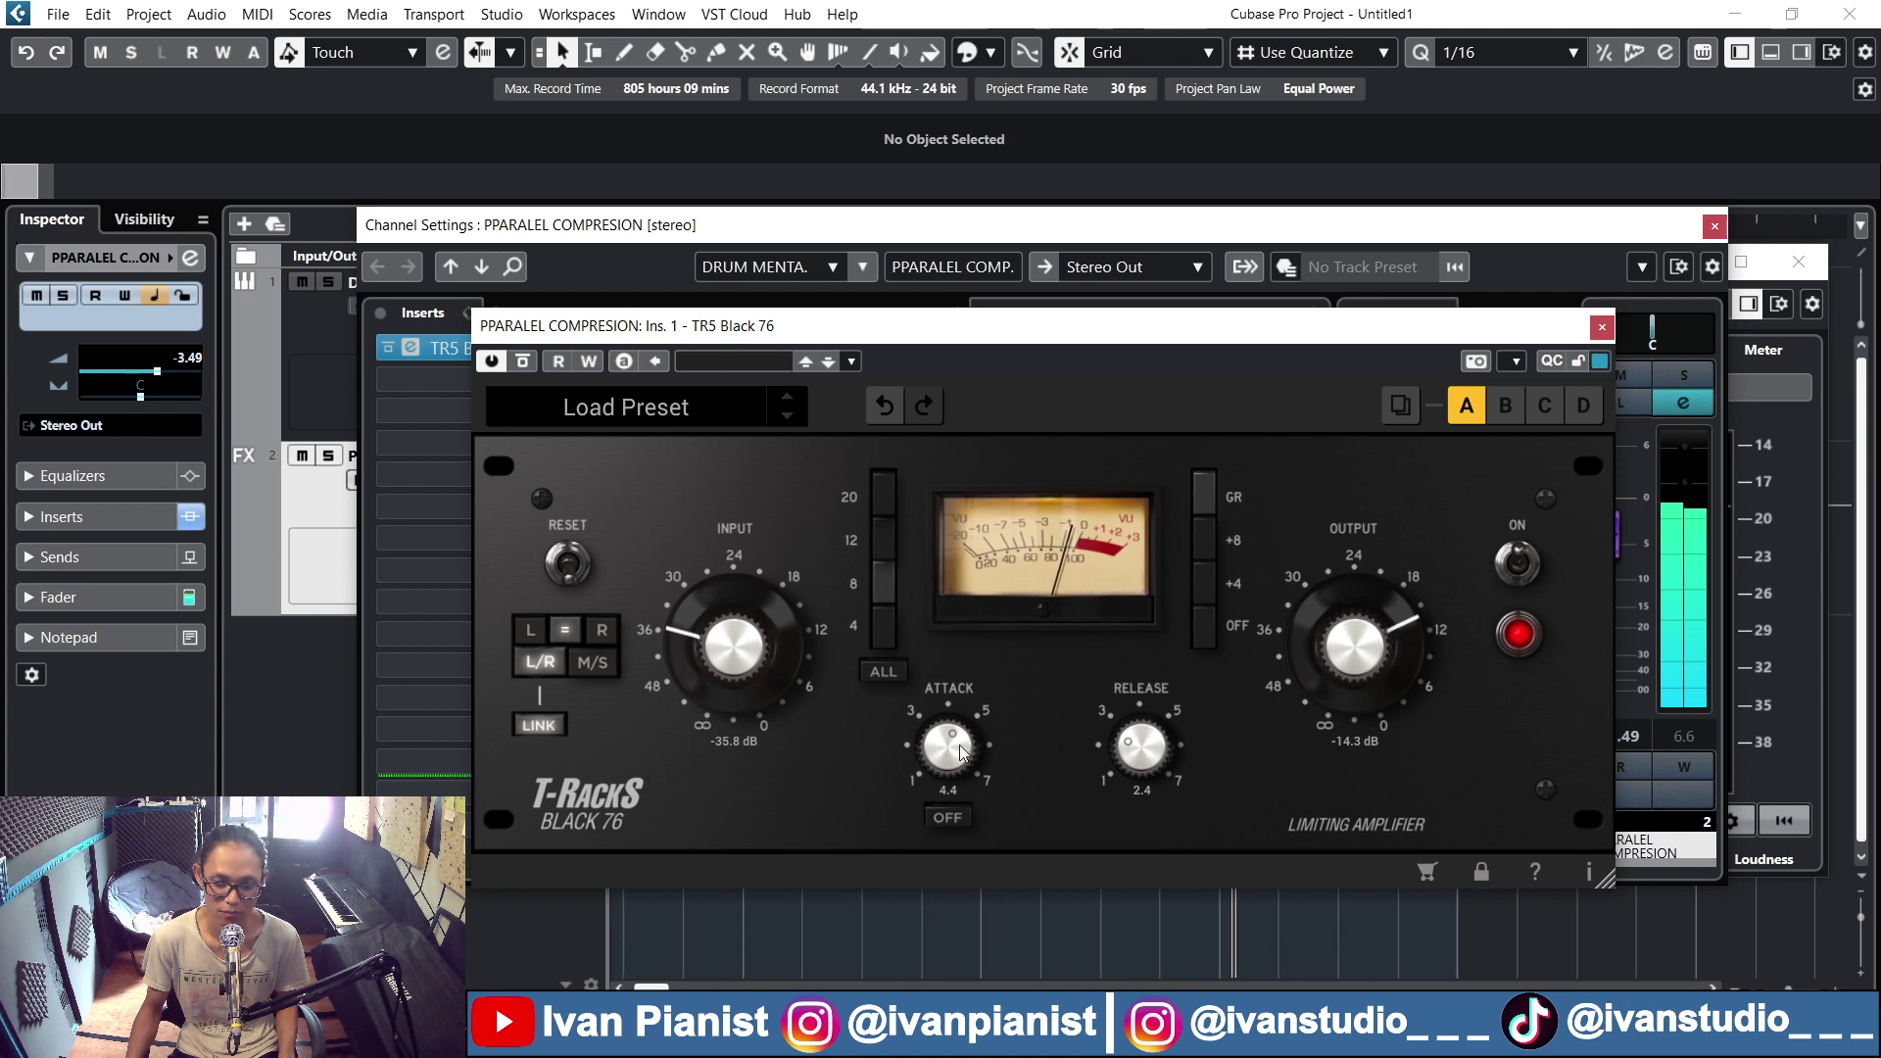
drag(960, 744, 979, 874)
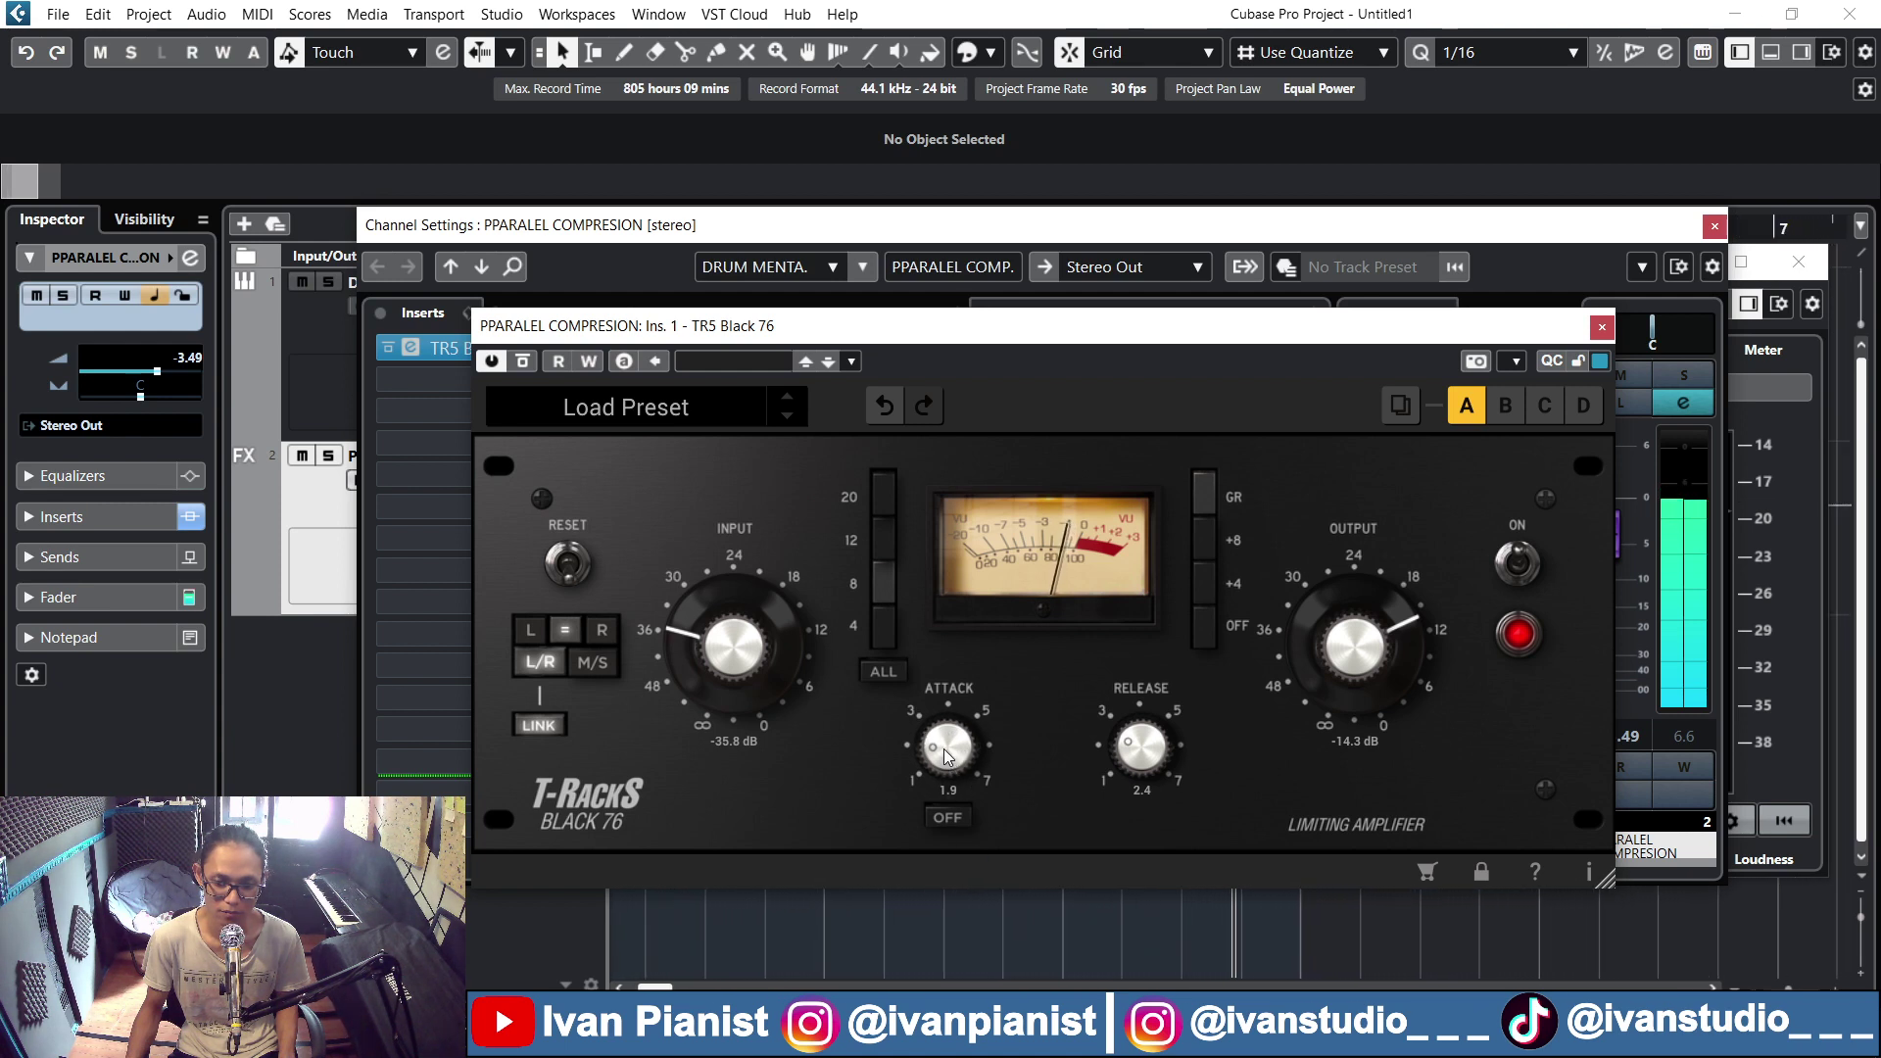
Set the compressor's attack to 2.1 and release to 2.0, and sweep its input during playback, ending at -30.1 dB
drag(943, 748, 948, 743)
drag(1132, 744, 1138, 766)
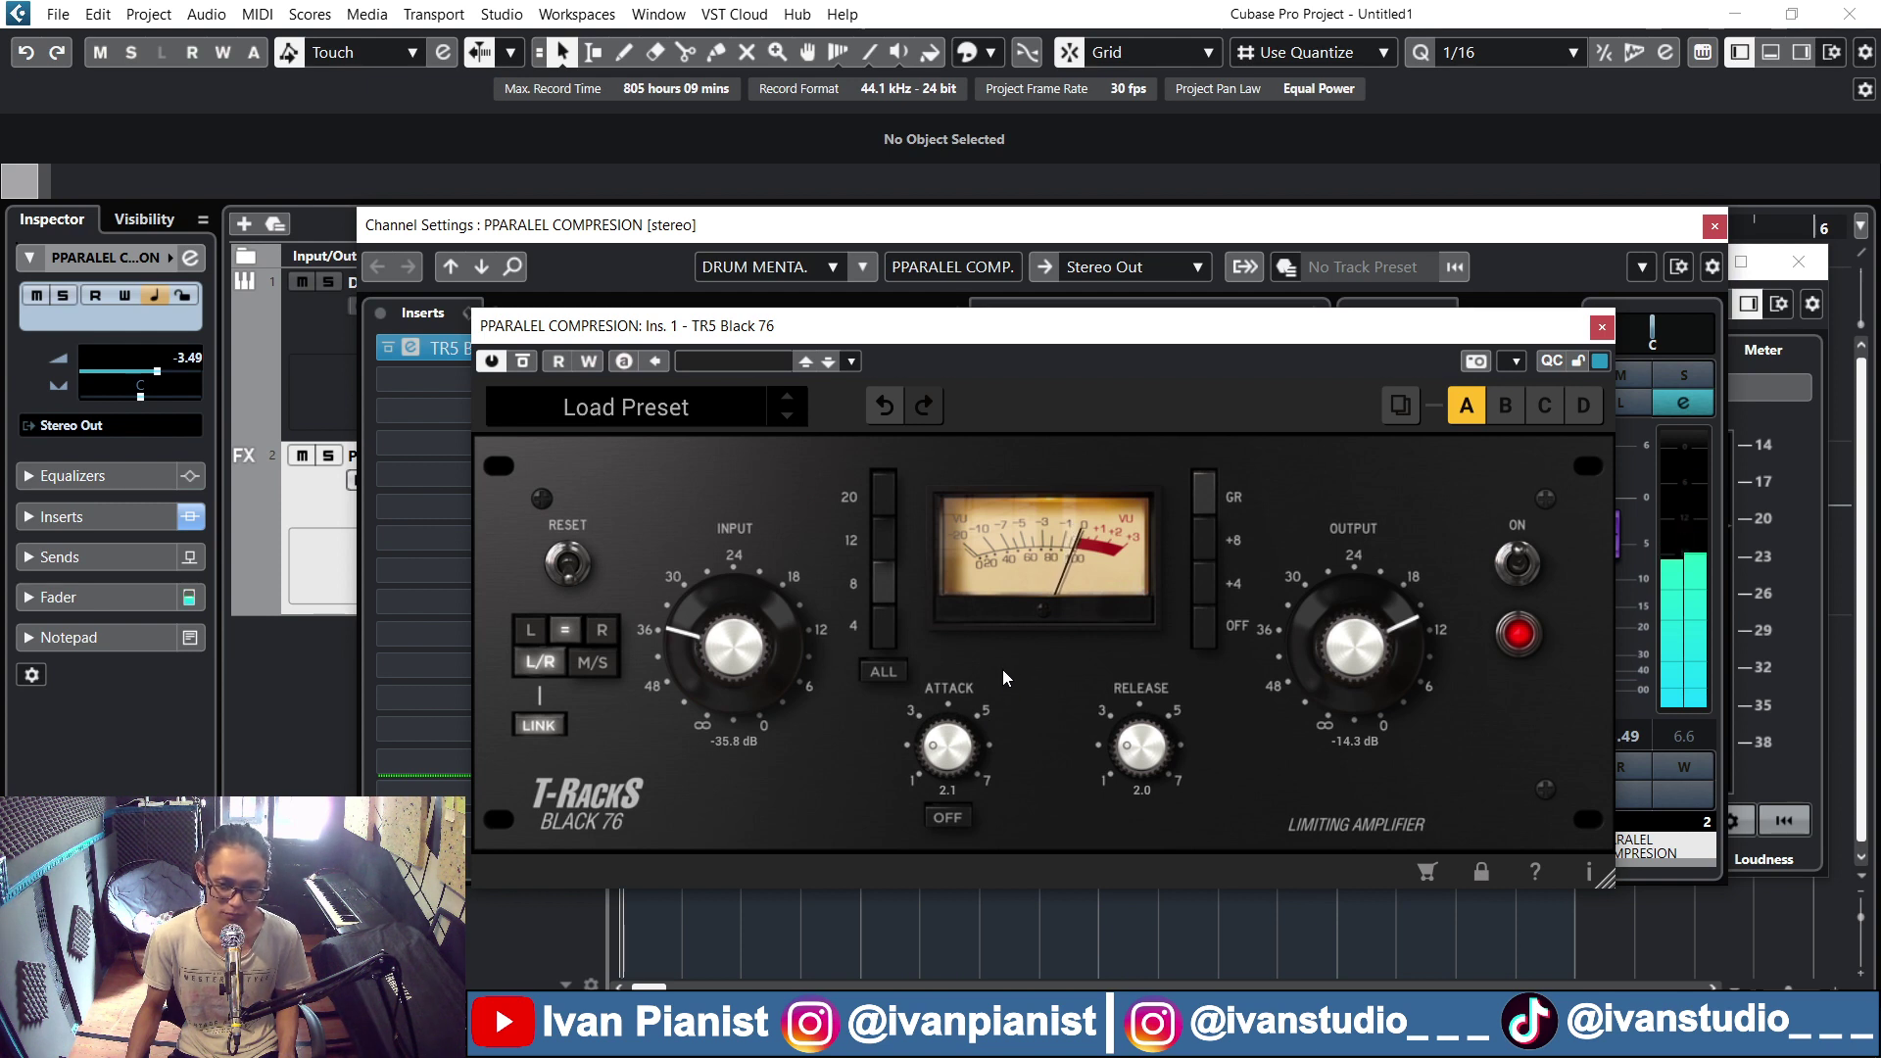
drag(790, 644, 715, 525)
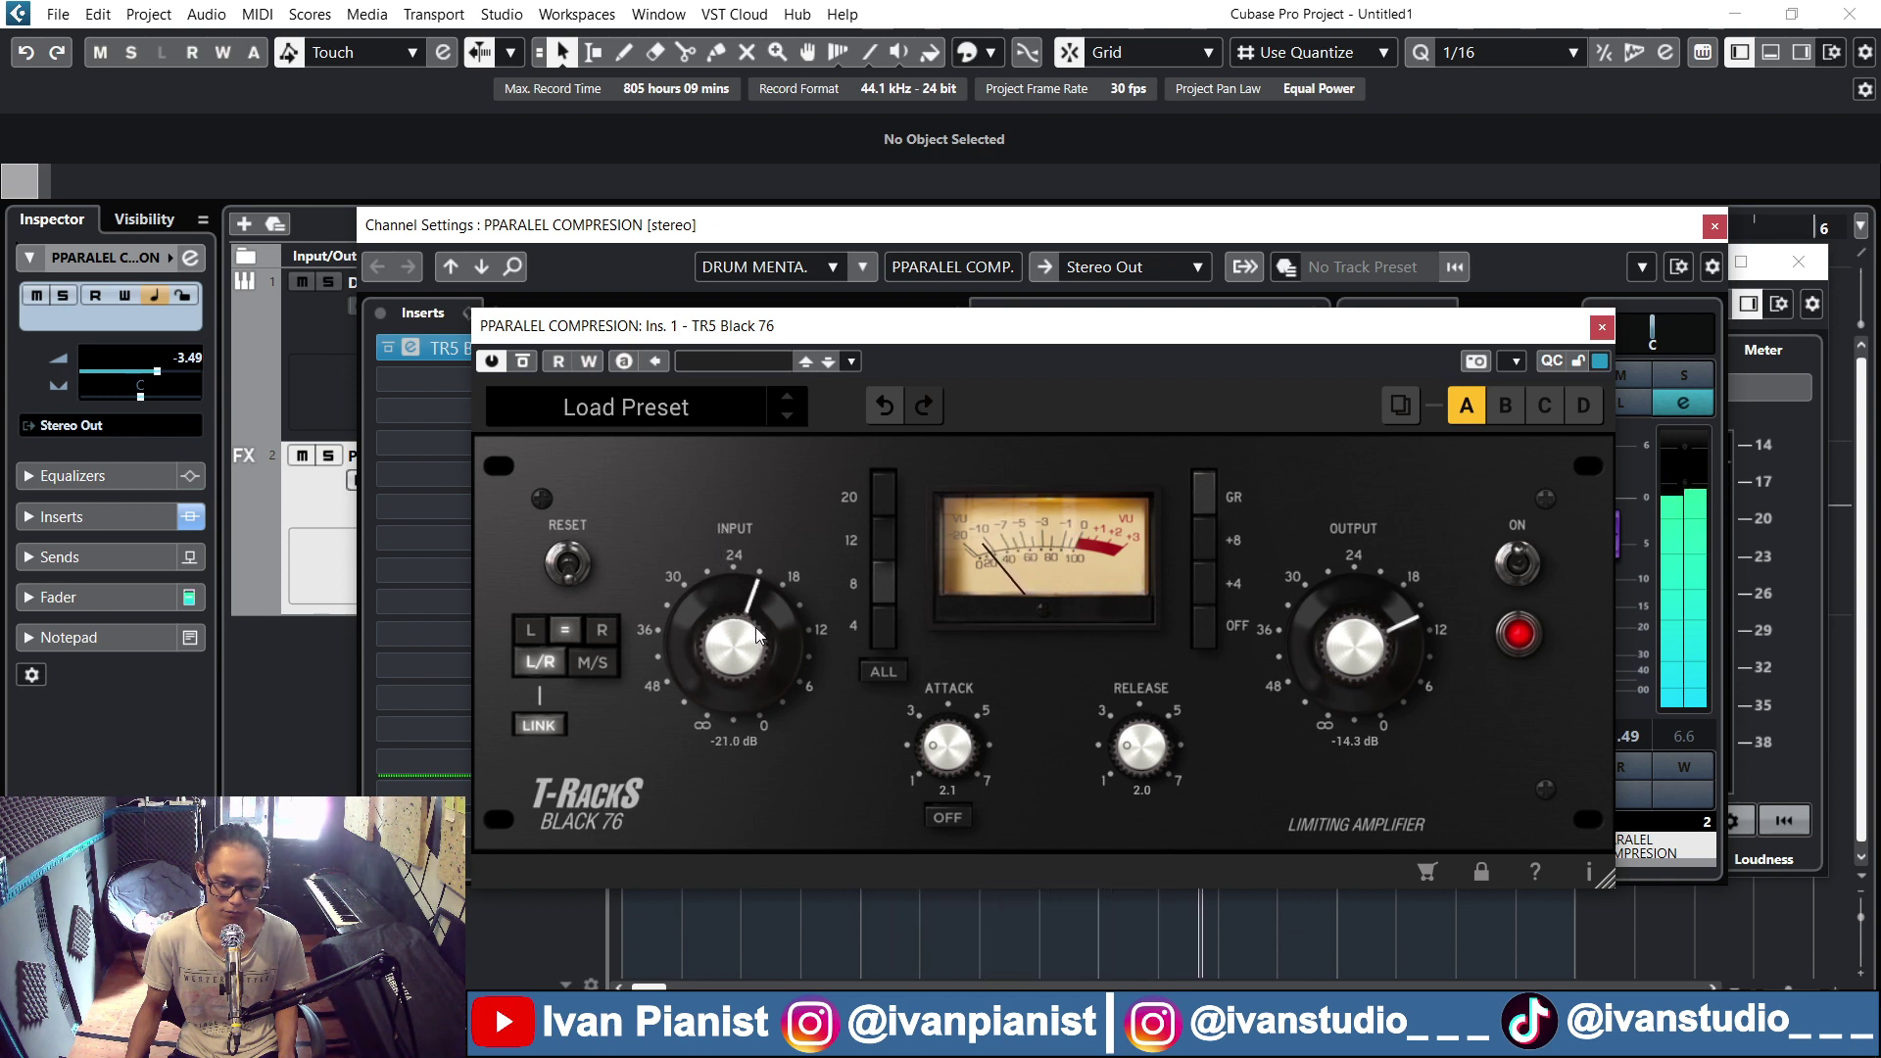
drag(757, 634, 751, 688)
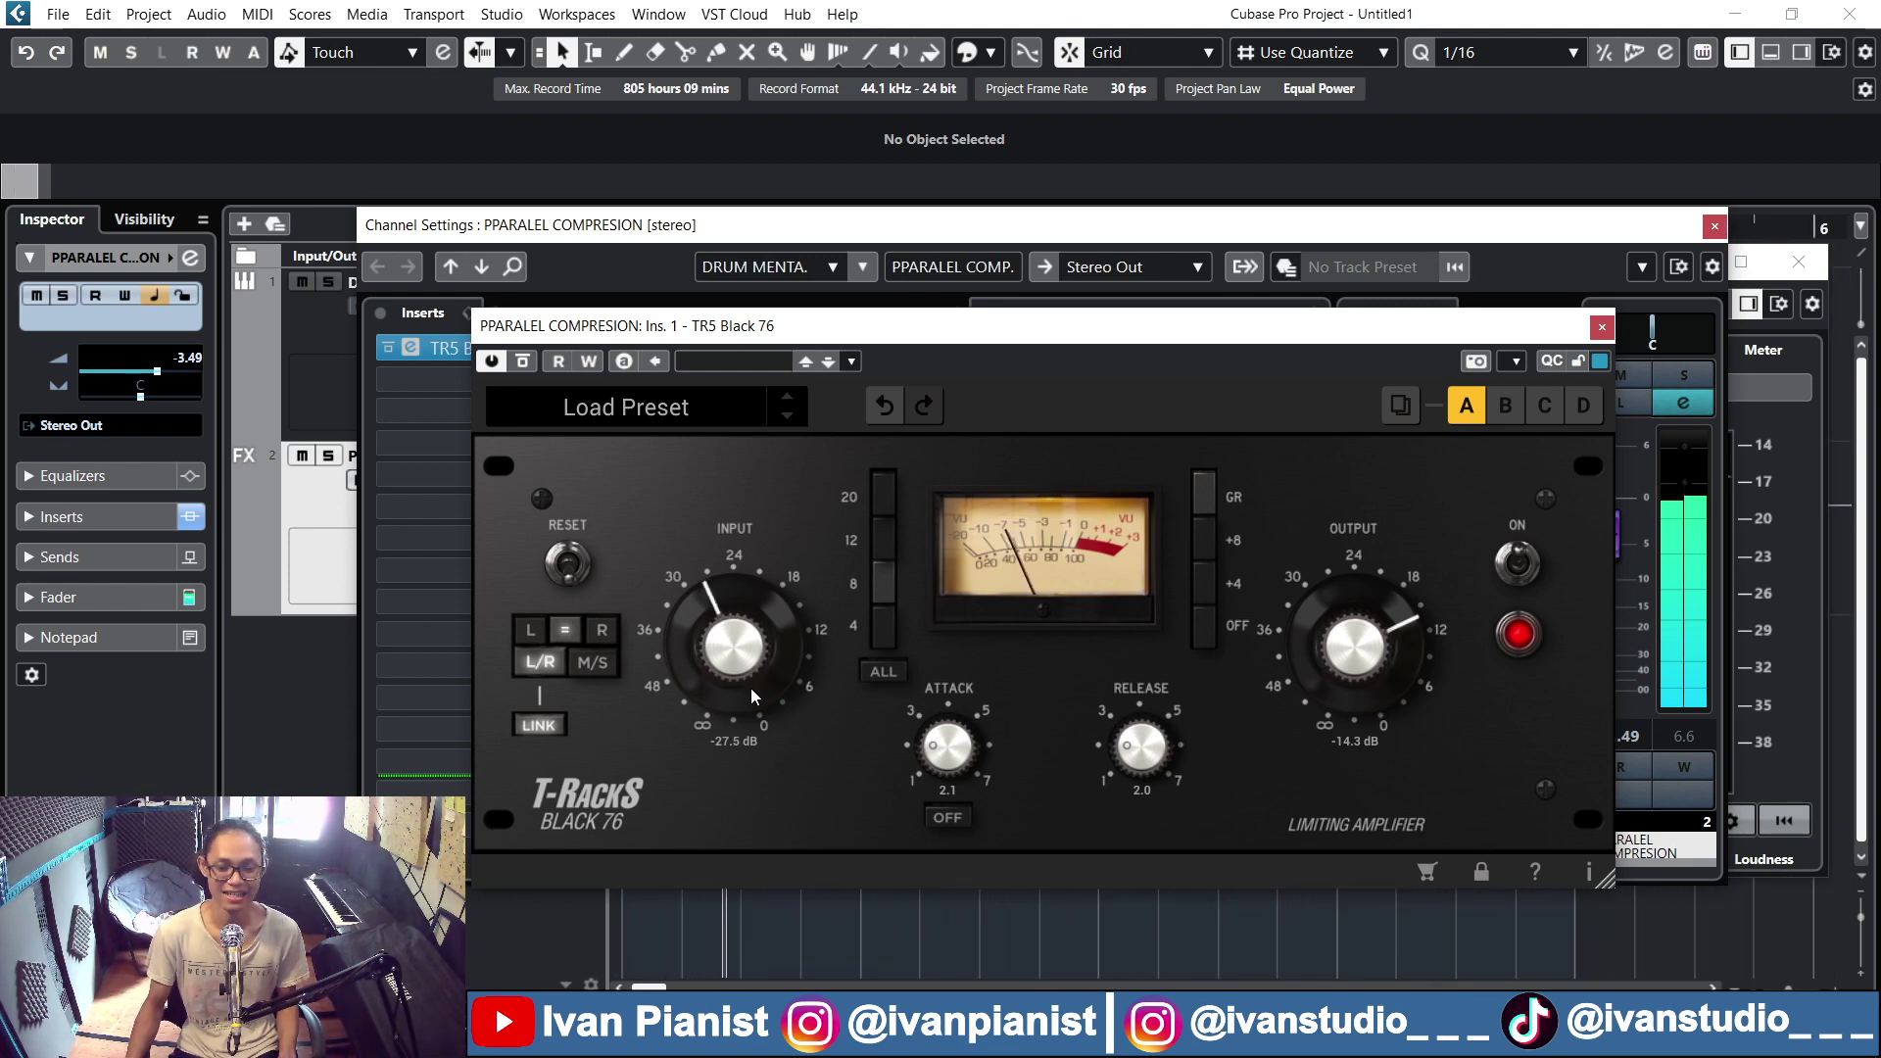
drag(750, 687, 751, 697)
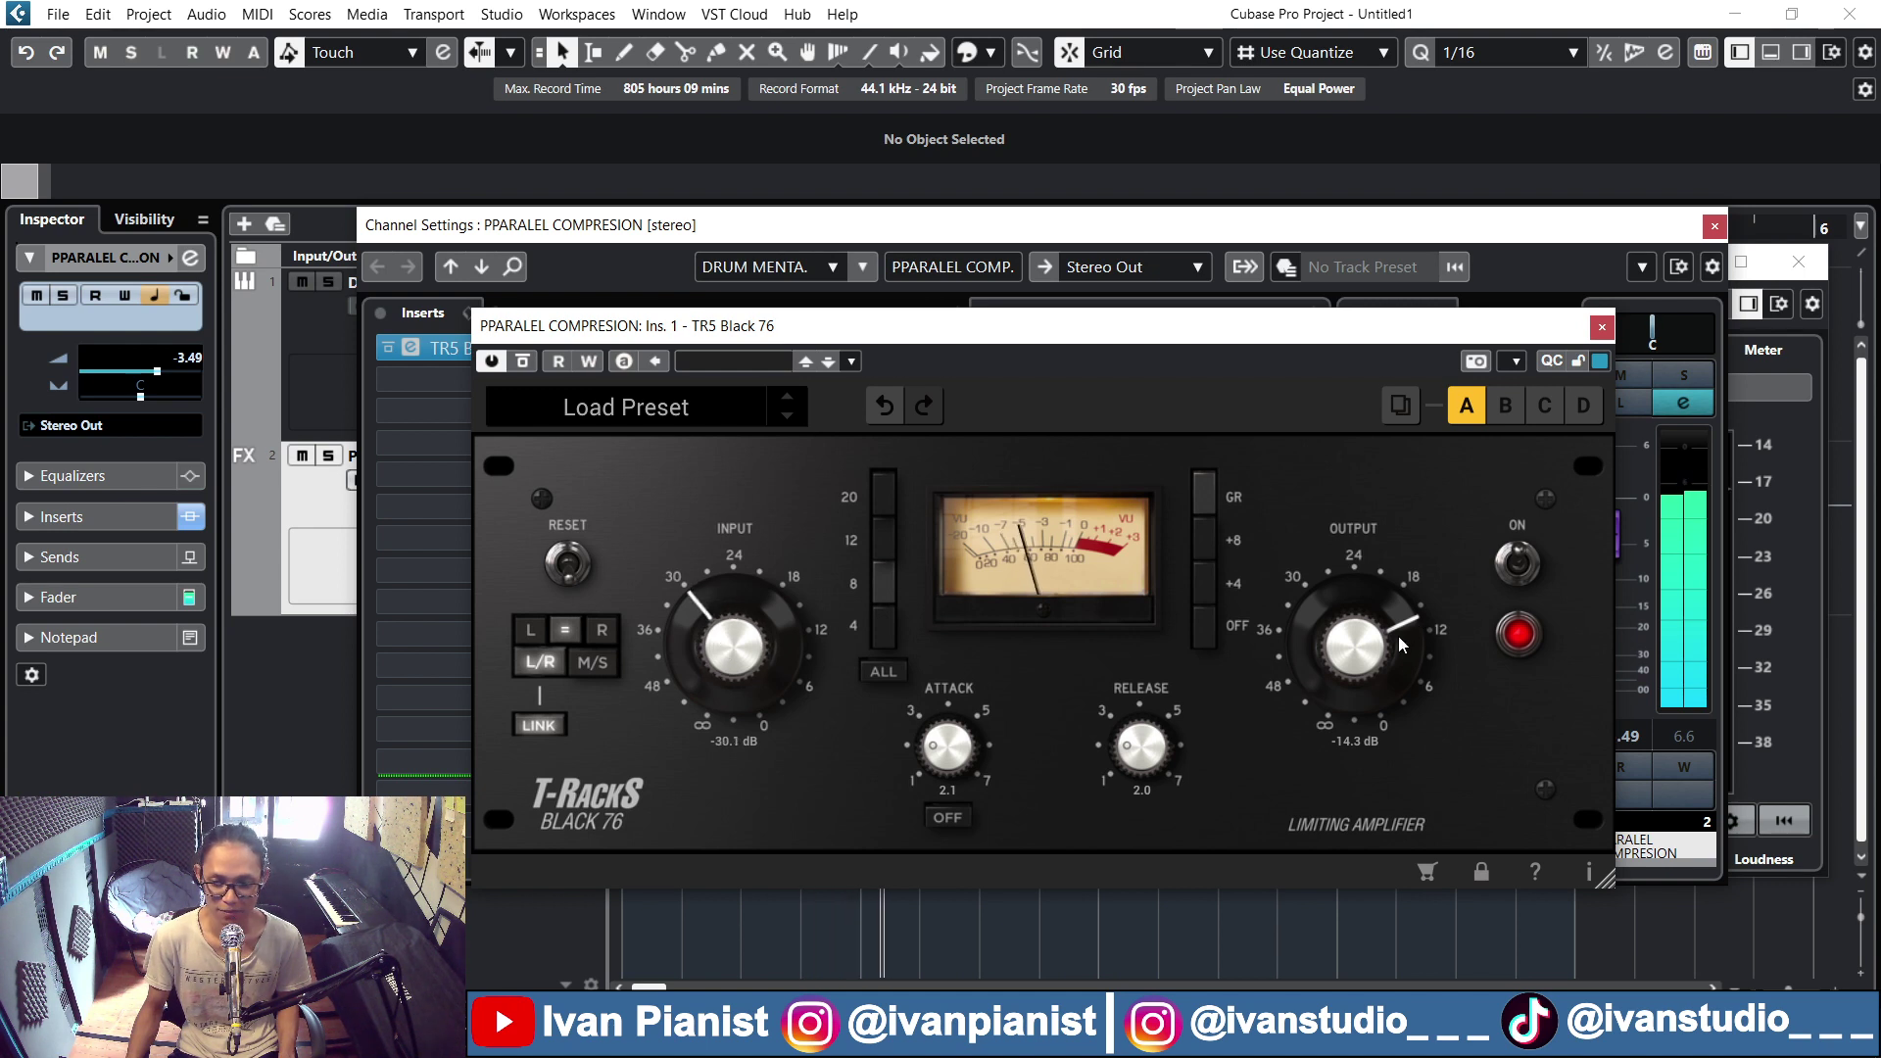
Set the compressor's output to -11.7 dB and close the plug-in and its channel settings
drag(1401, 645, 1387, 640)
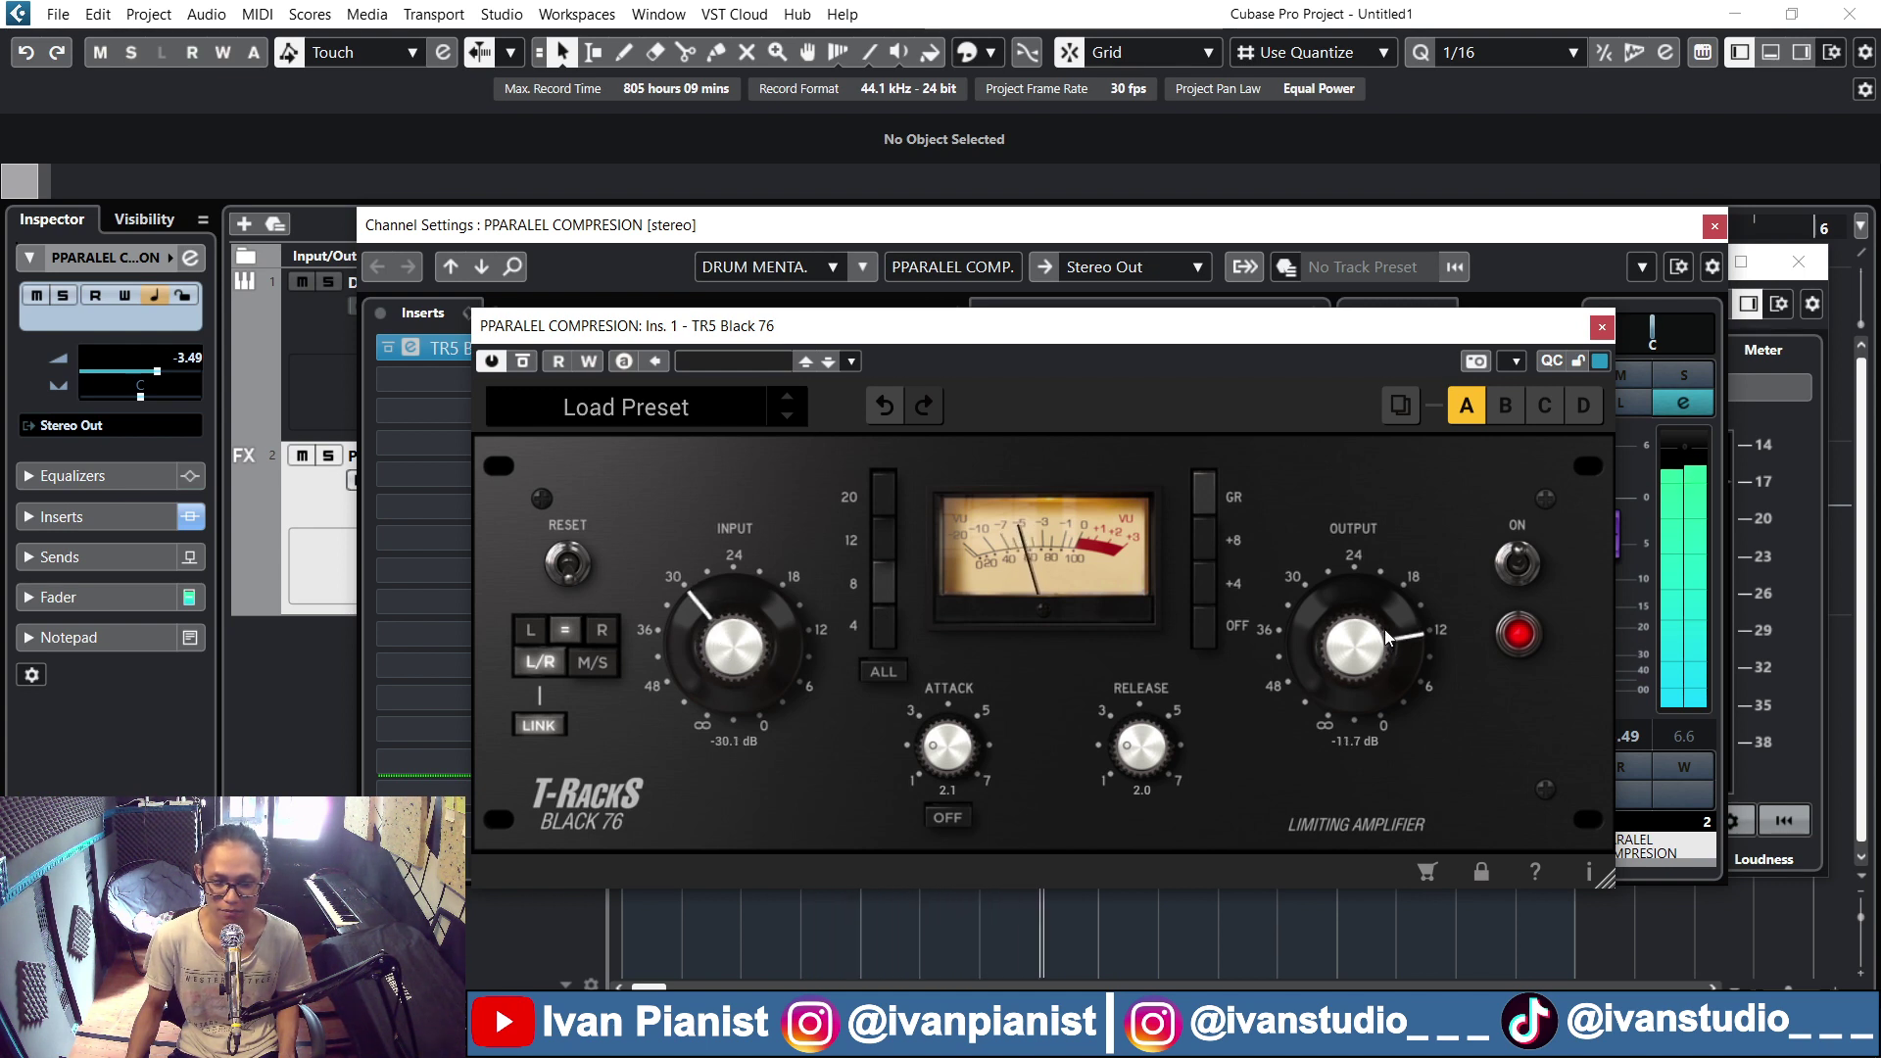
click(1516, 565)
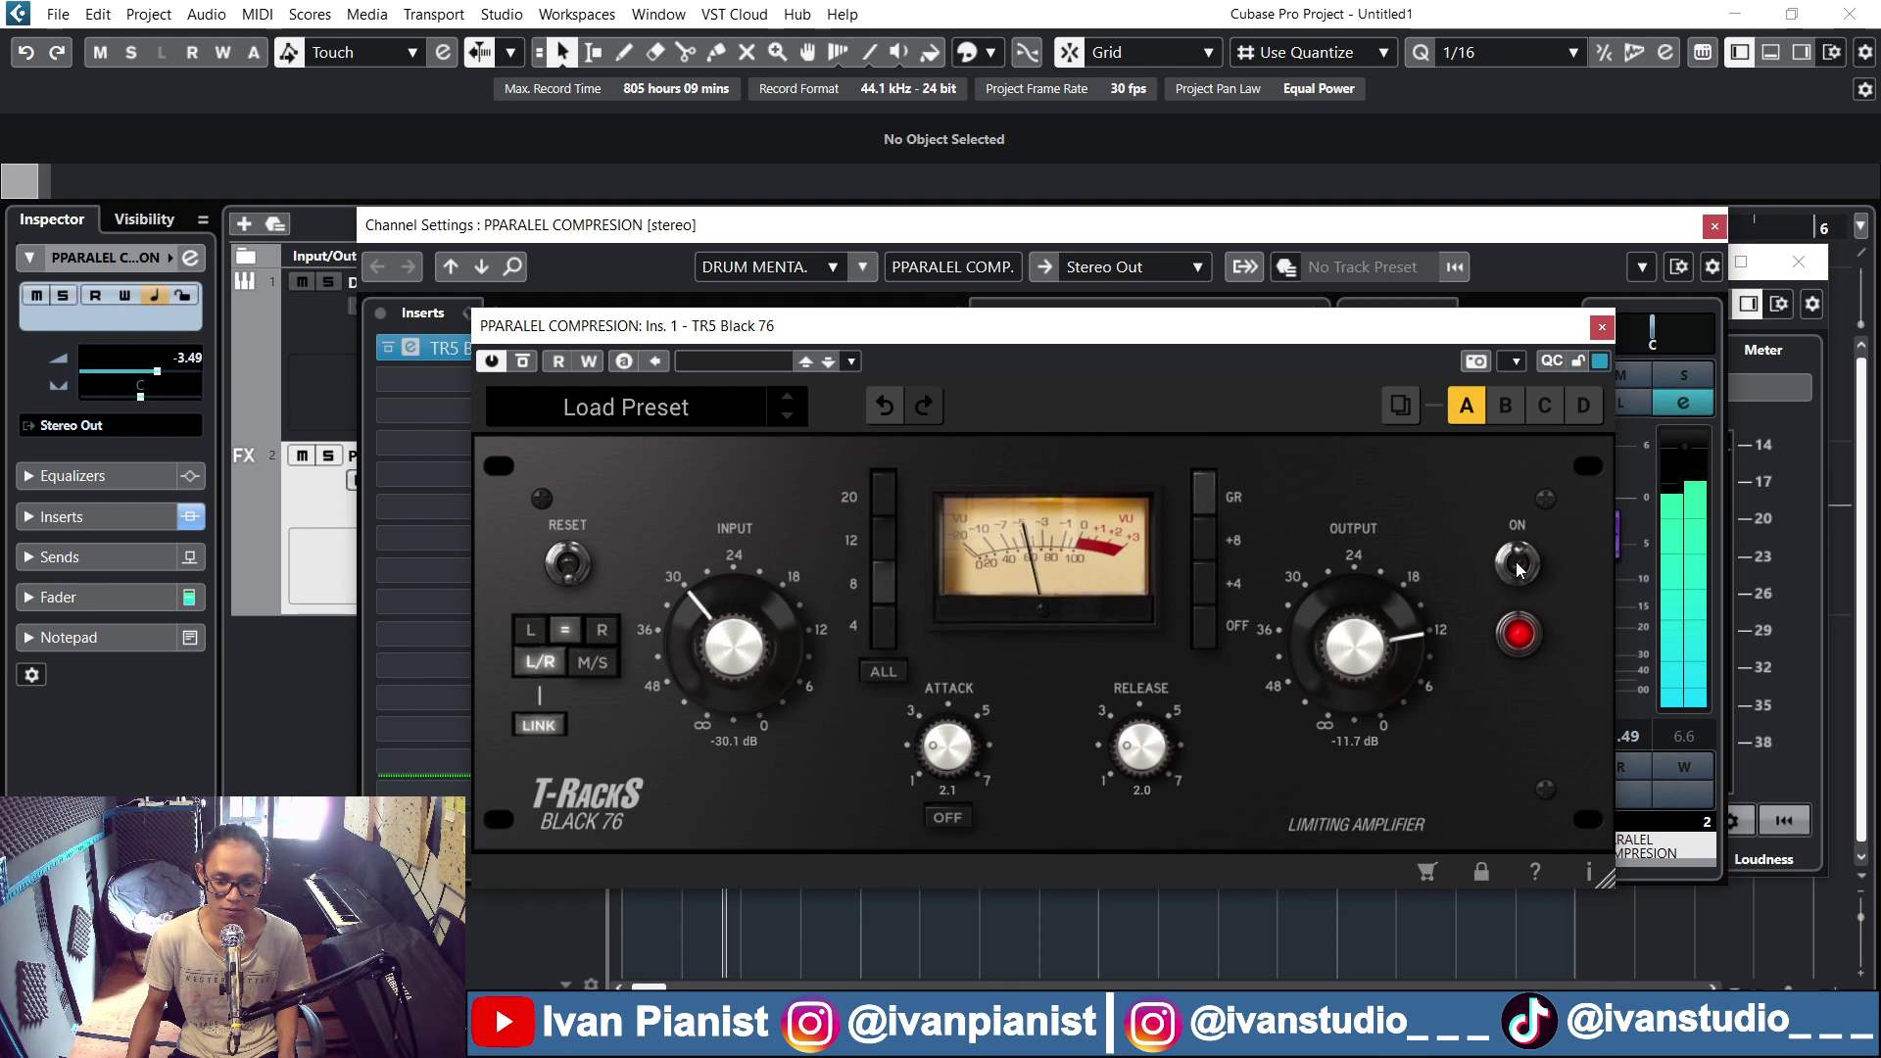
click(1601, 326)
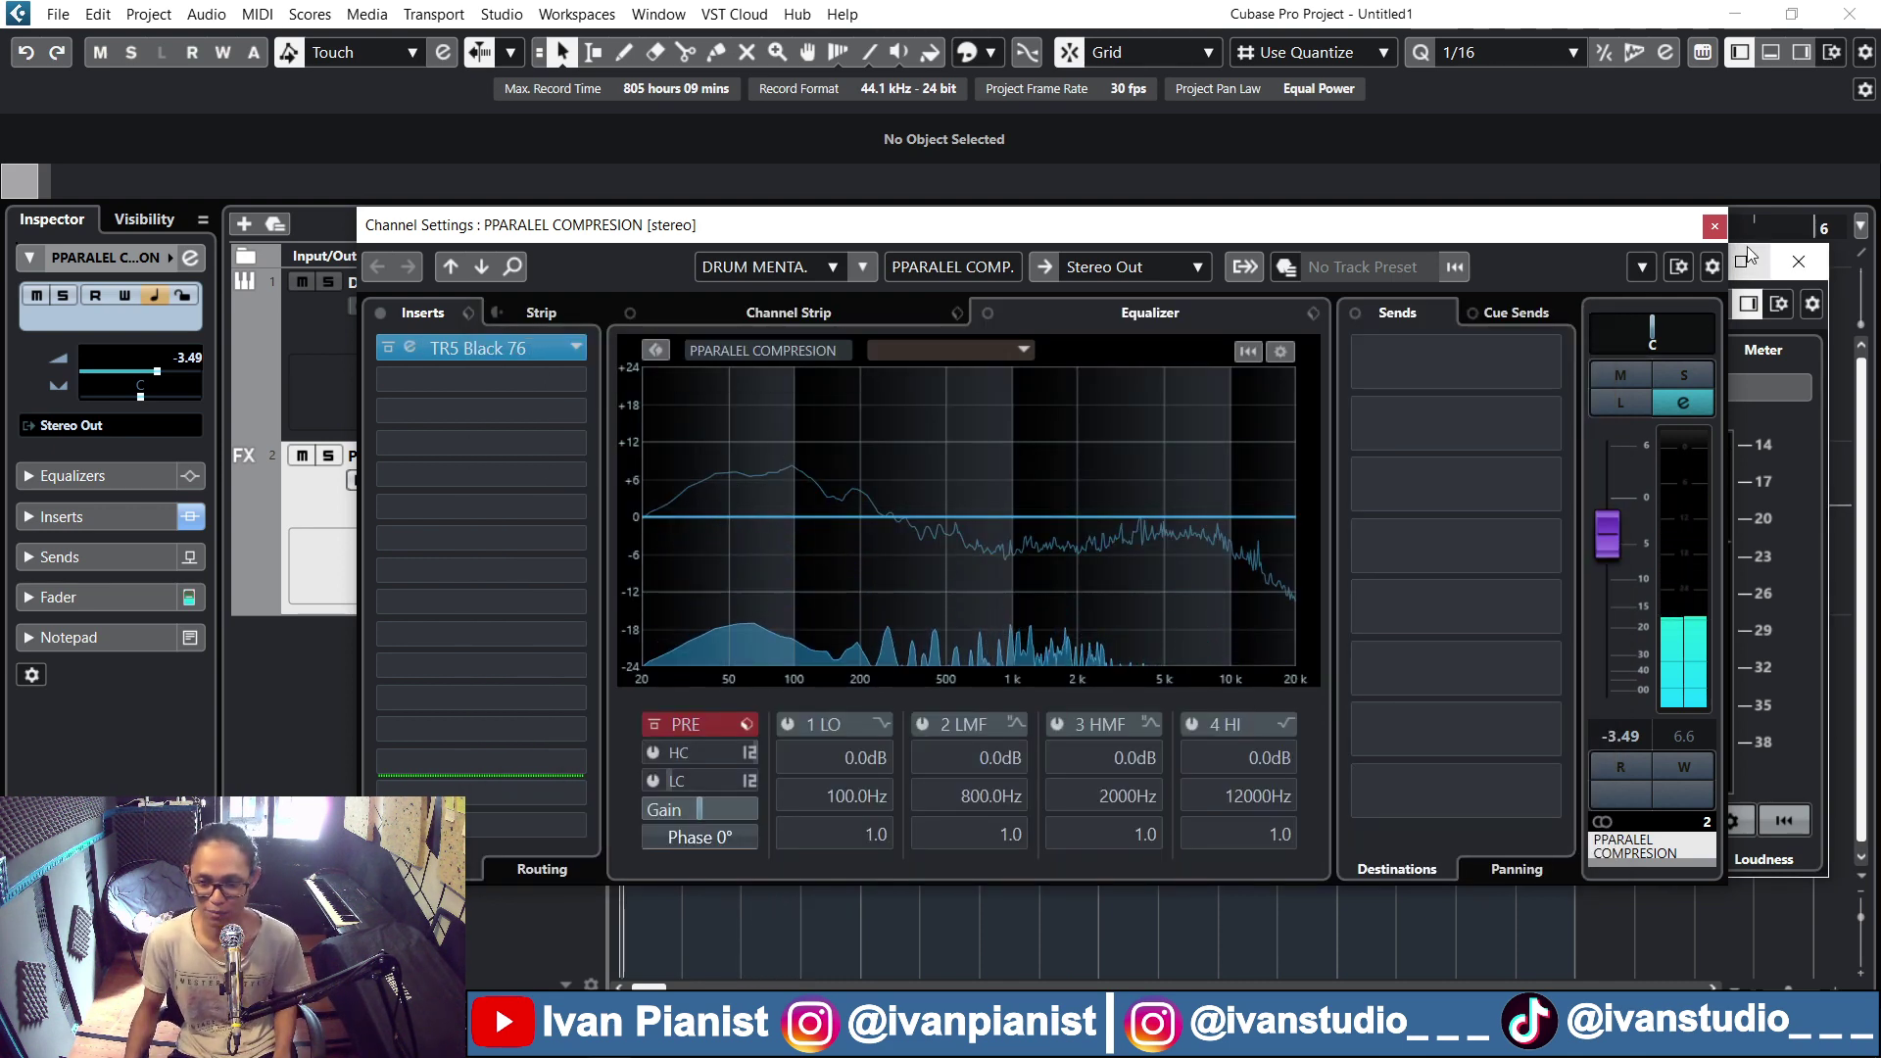
click(1714, 226)
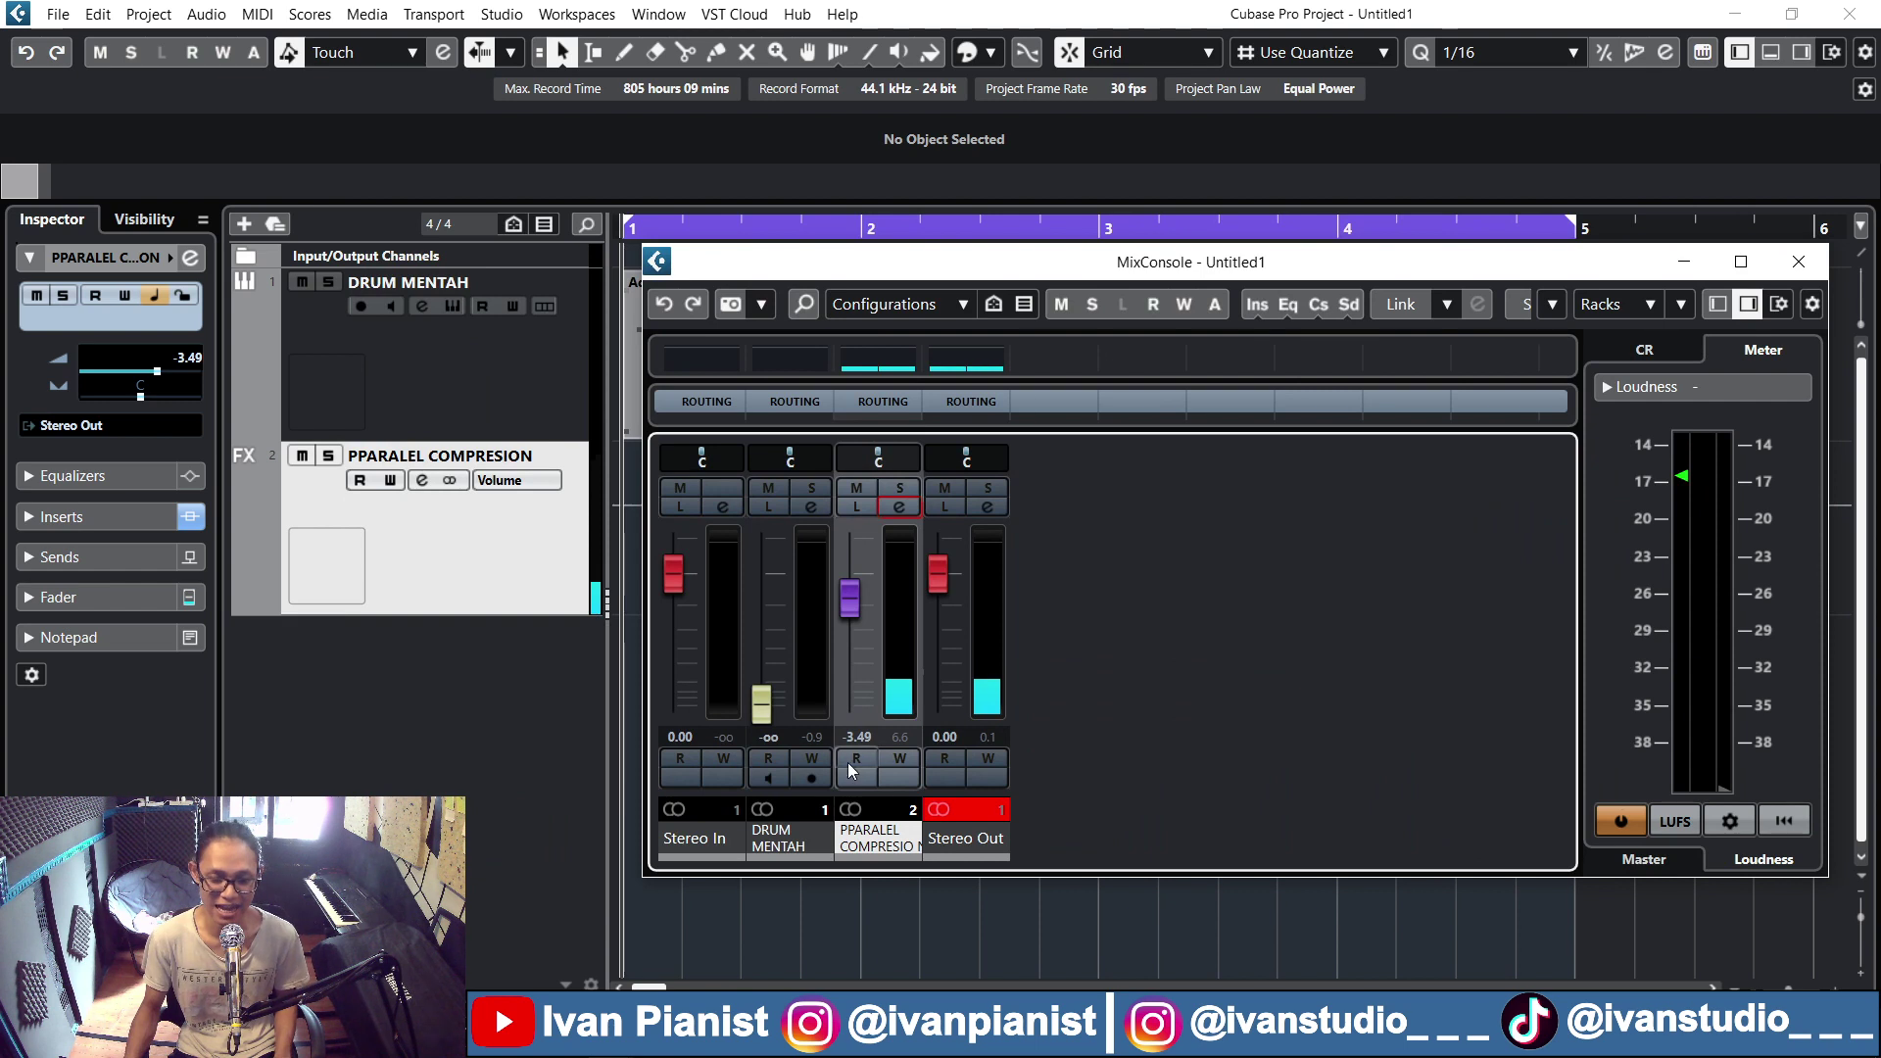
Set the DRUM MENTAH channel level to -5.00 in the MixConsole
click(768, 737)
text(-5)
key(Return)
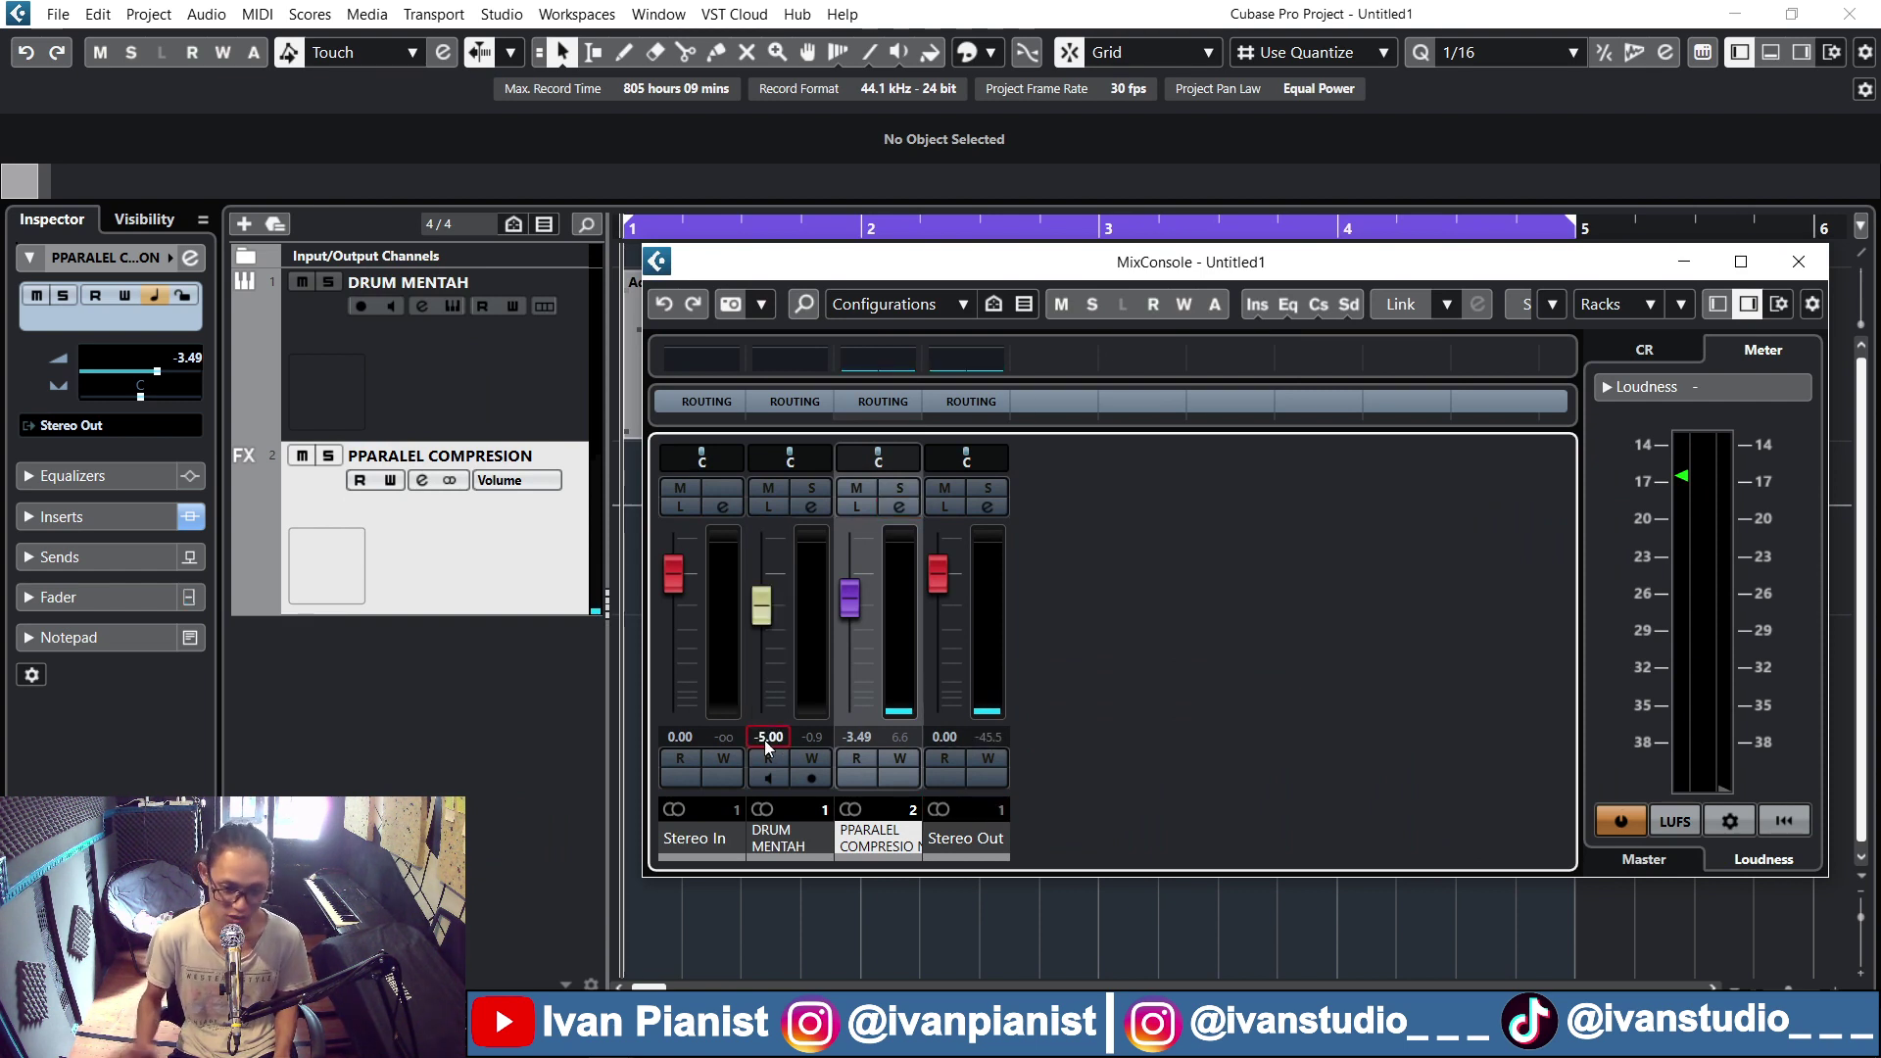
Pull the PPARALEL COMPRESION fader down to silence, play the loop and blend the fader up to -10.9
drag(848, 607, 893, 886)
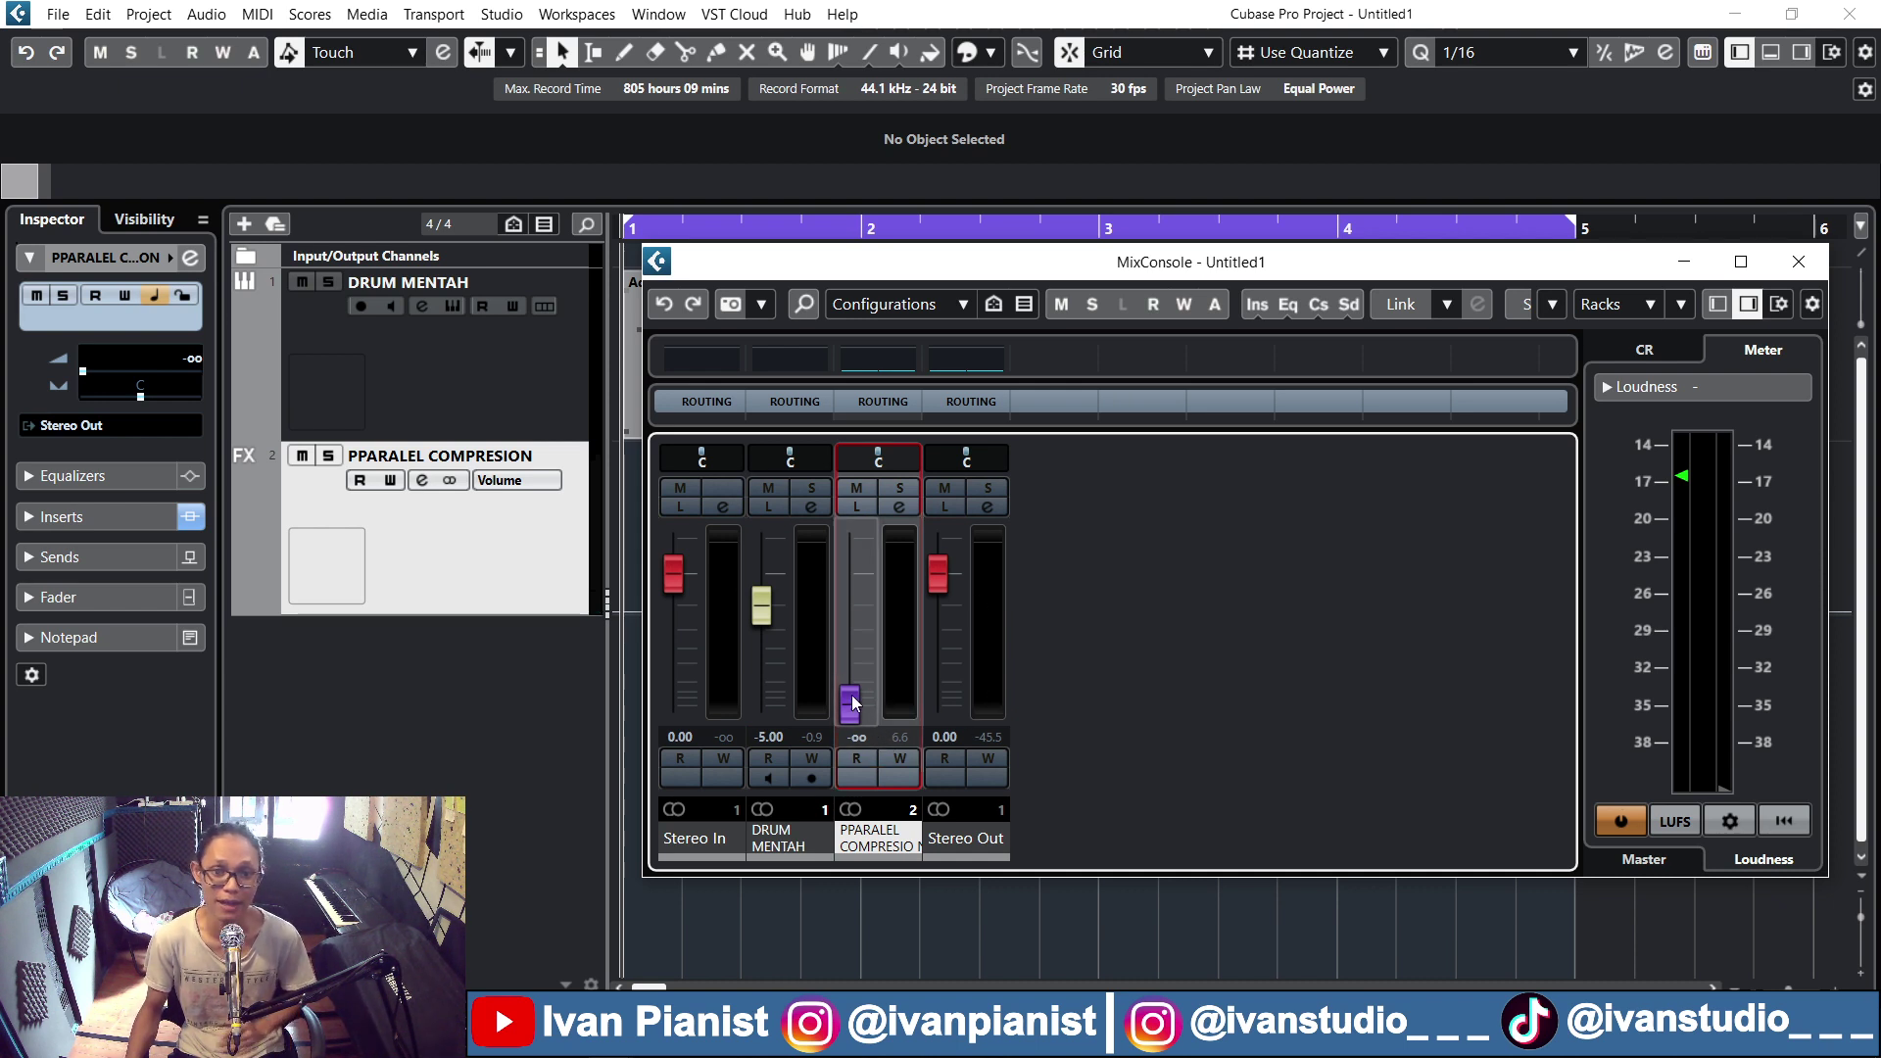
key(space)
drag(852, 704, 842, 632)
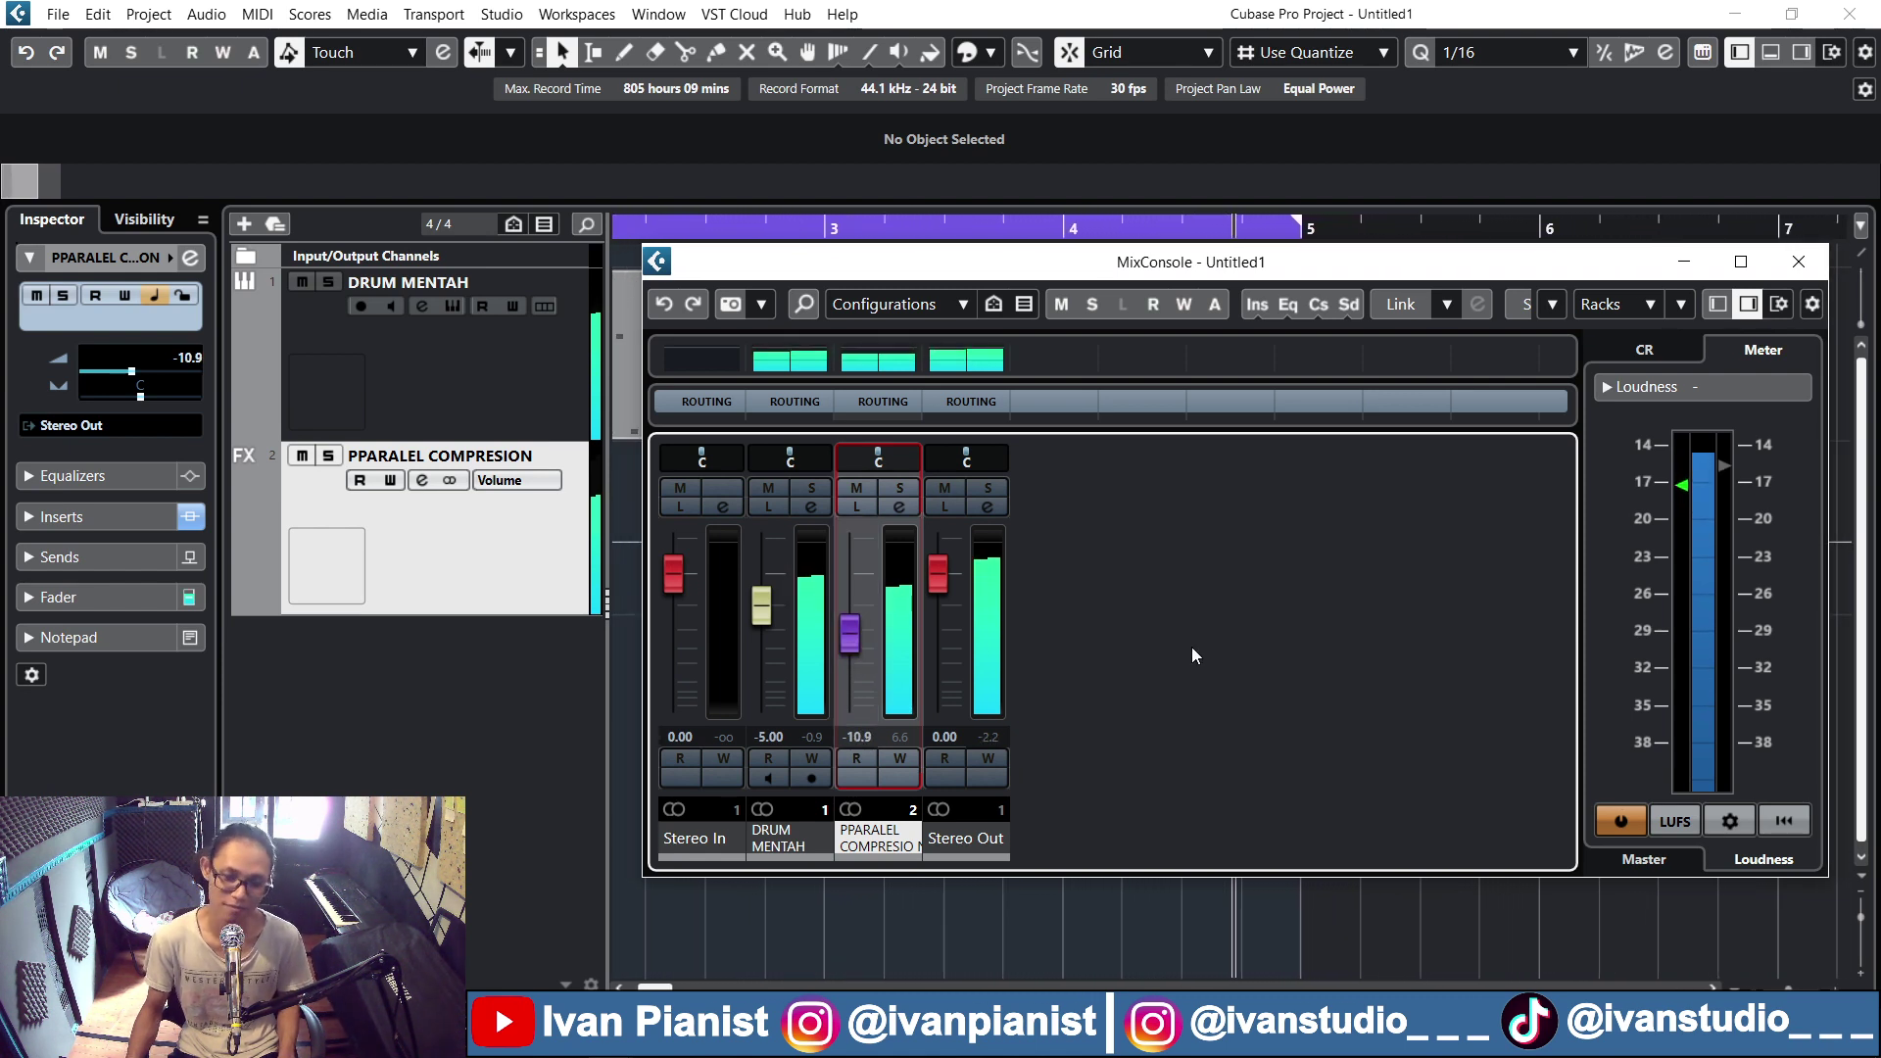
click(993, 734)
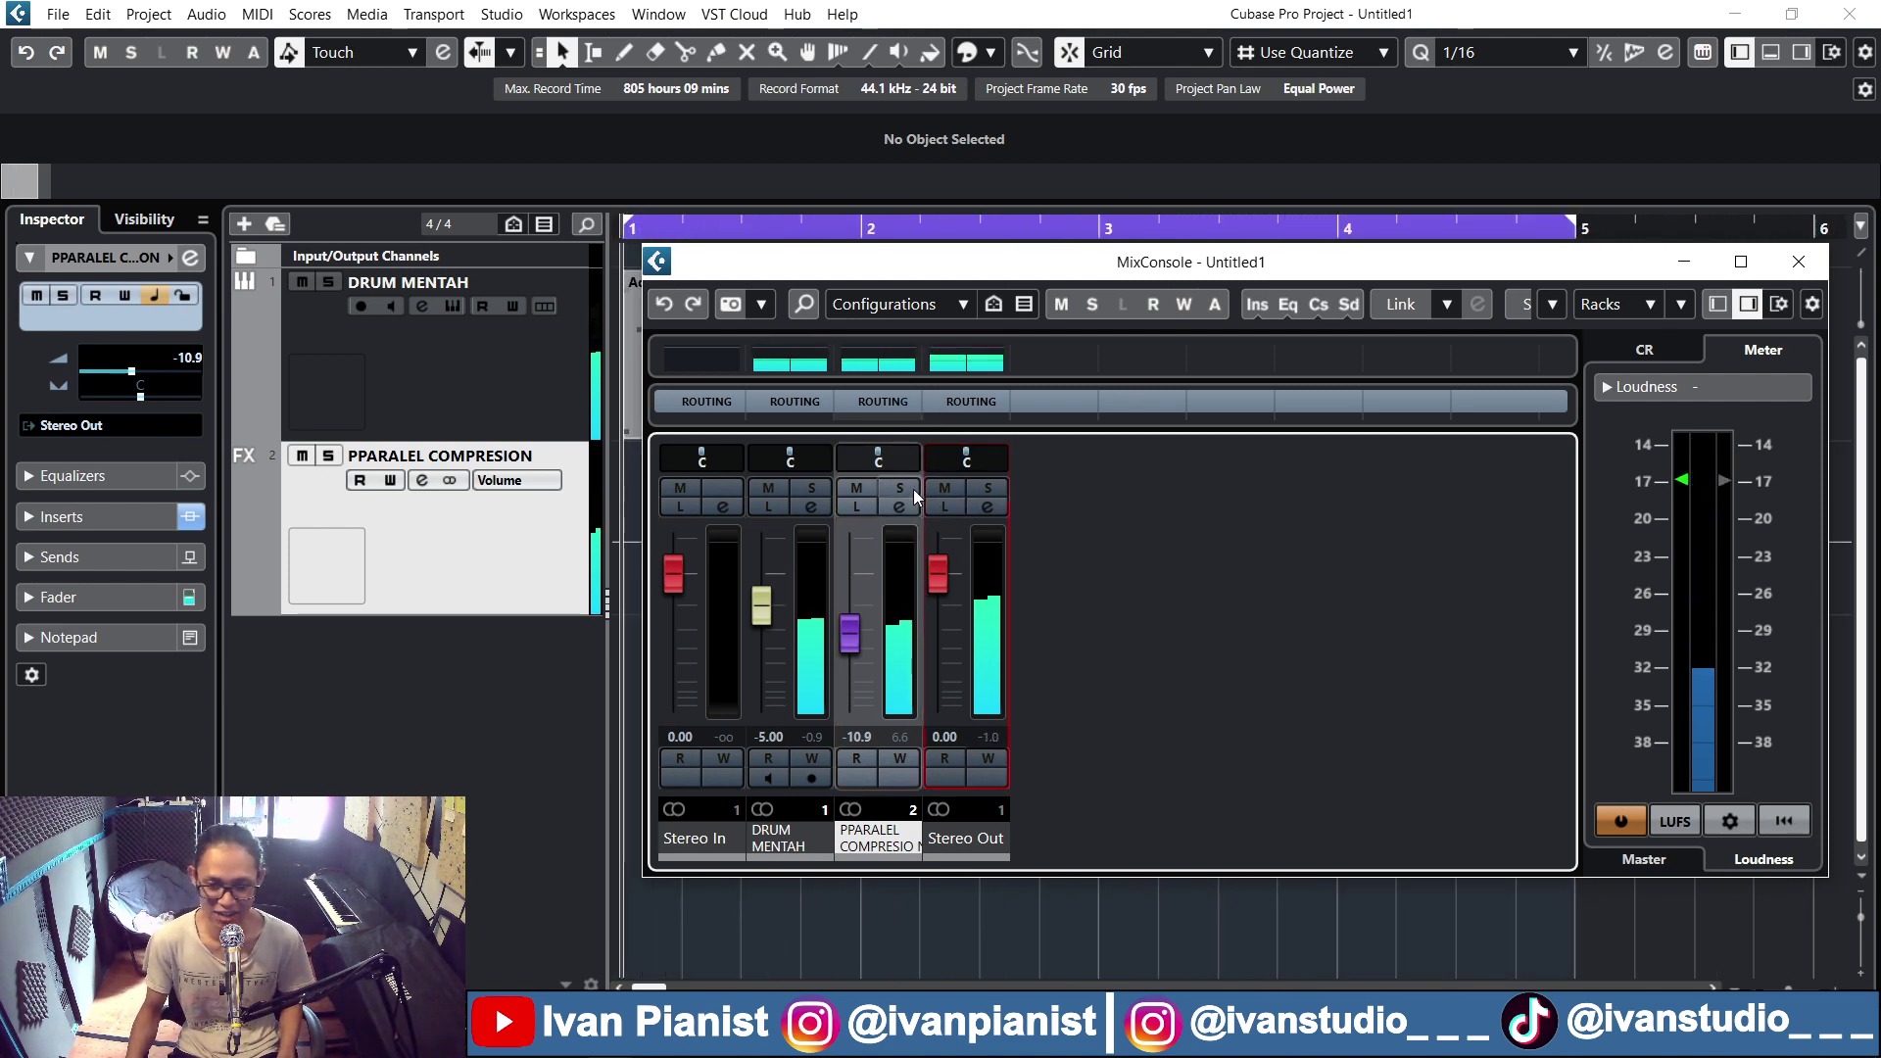
Compare the drums with and without parallel compression by repeatedly muting and unmuting PPARALEL COMPRESION while the loop plays
click(857, 488)
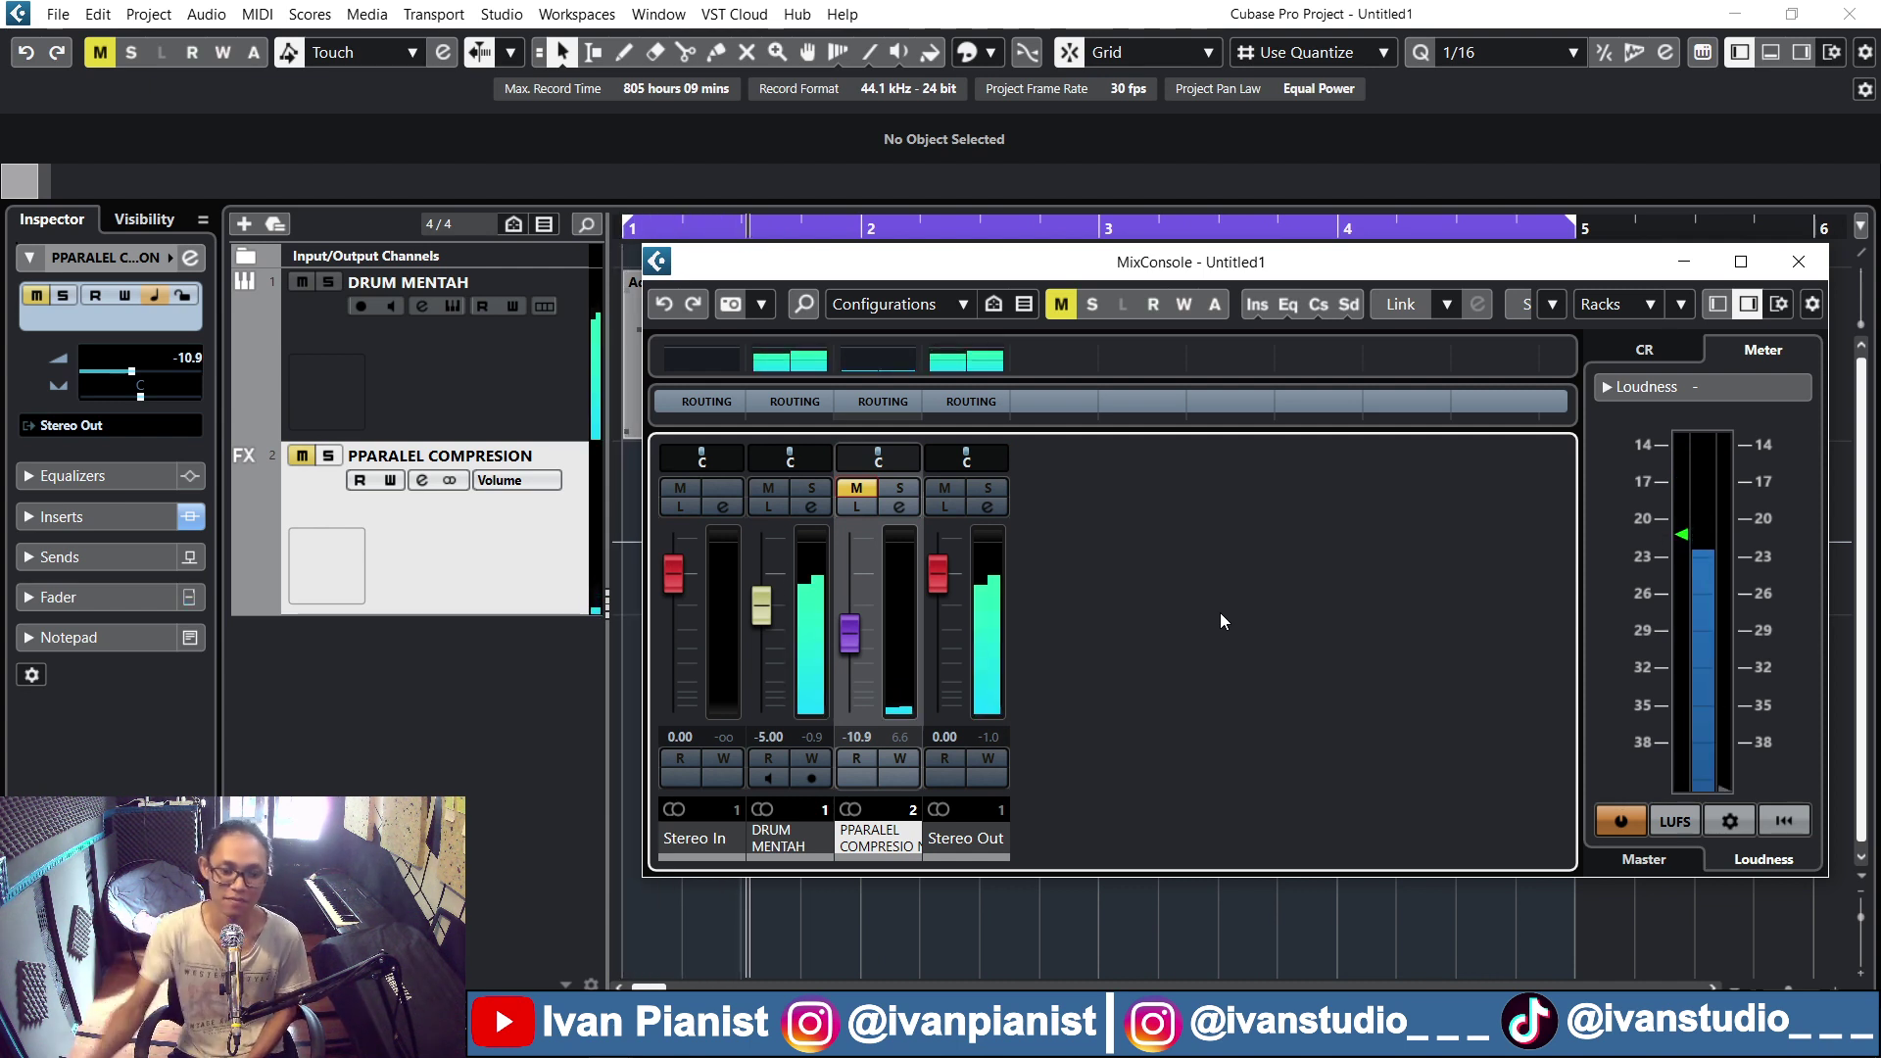
click(857, 489)
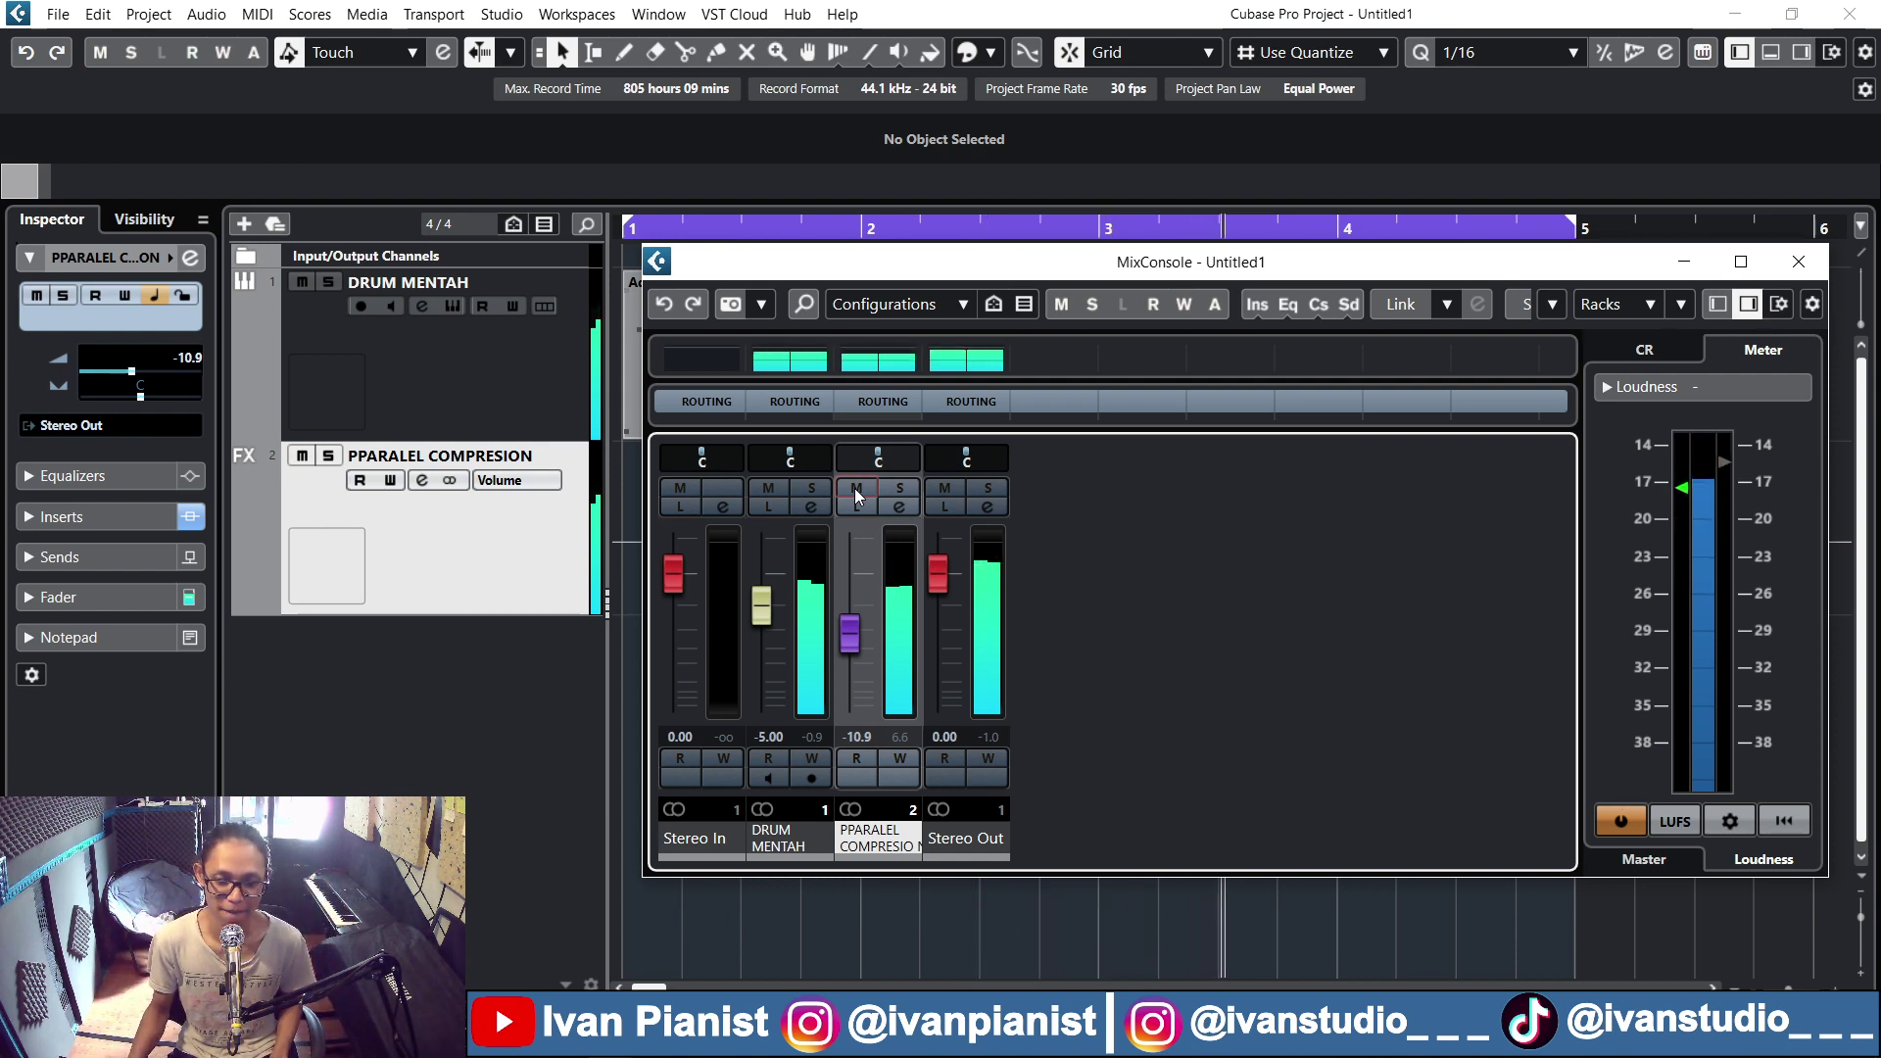
click(857, 490)
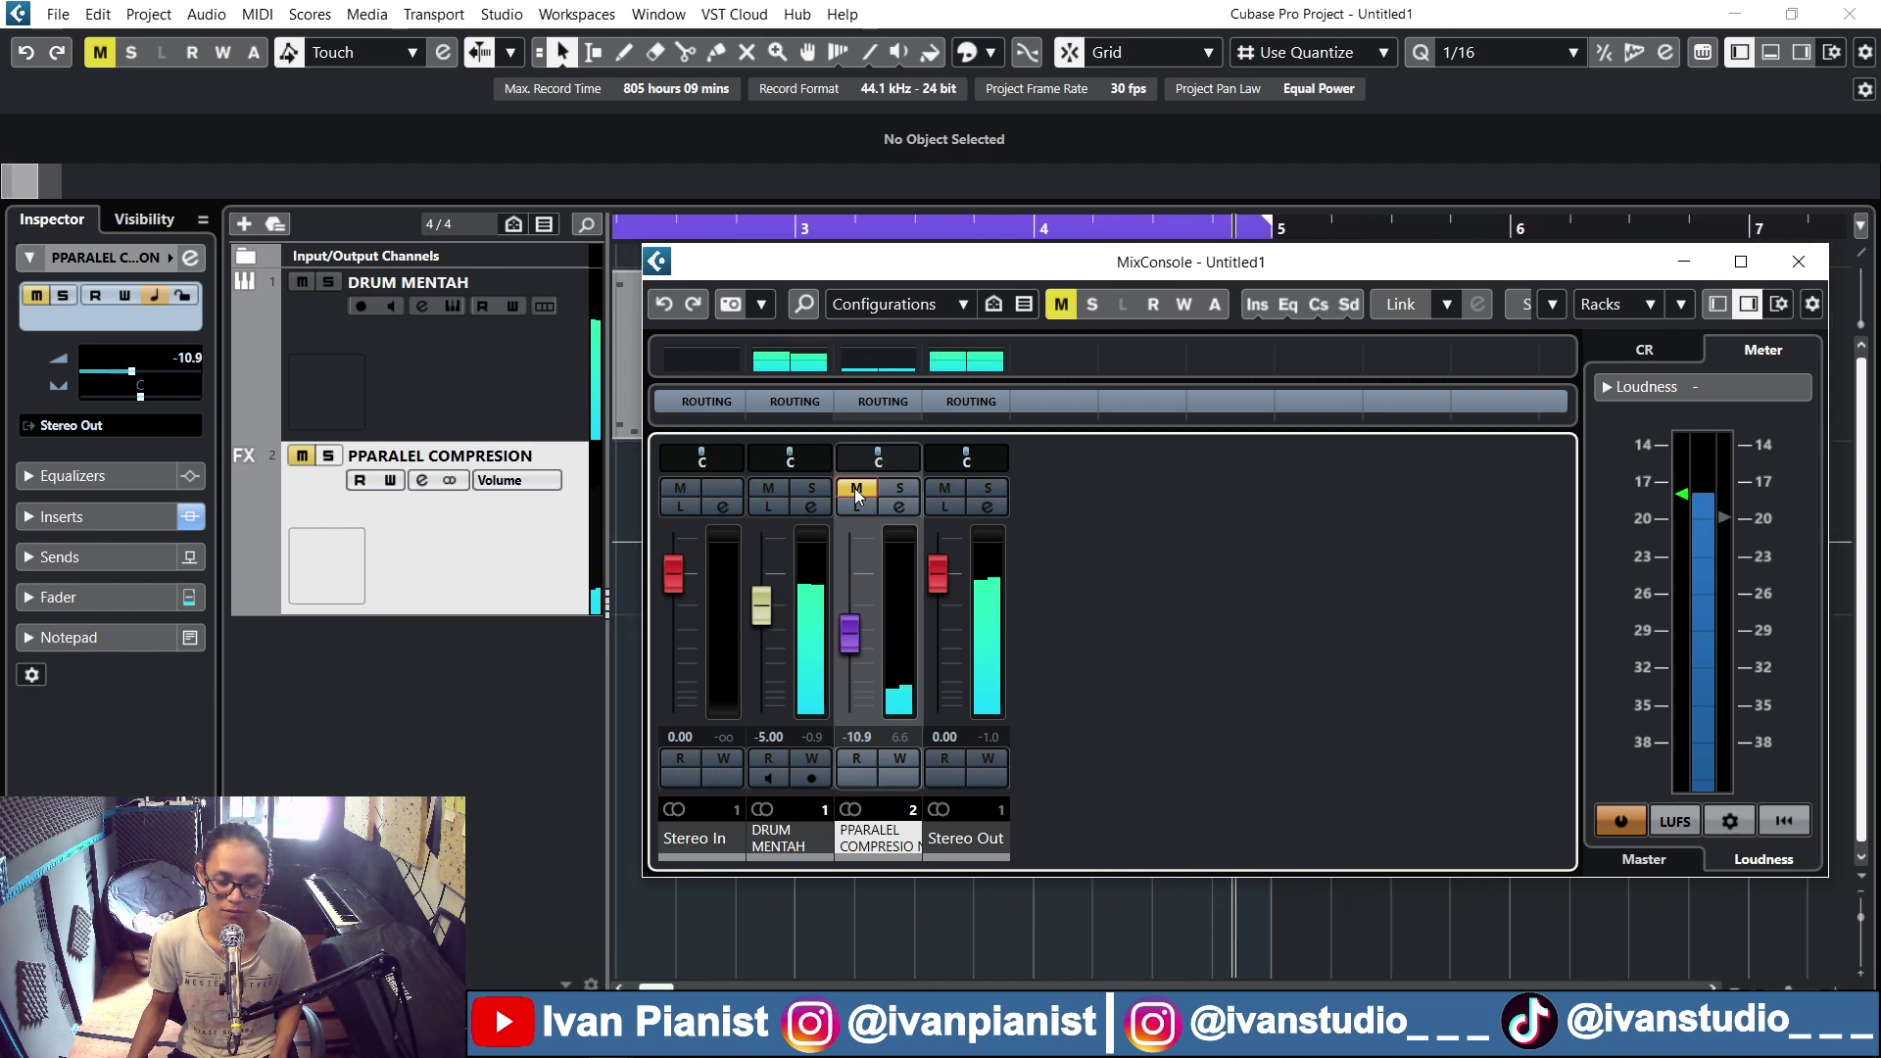
click(857, 490)
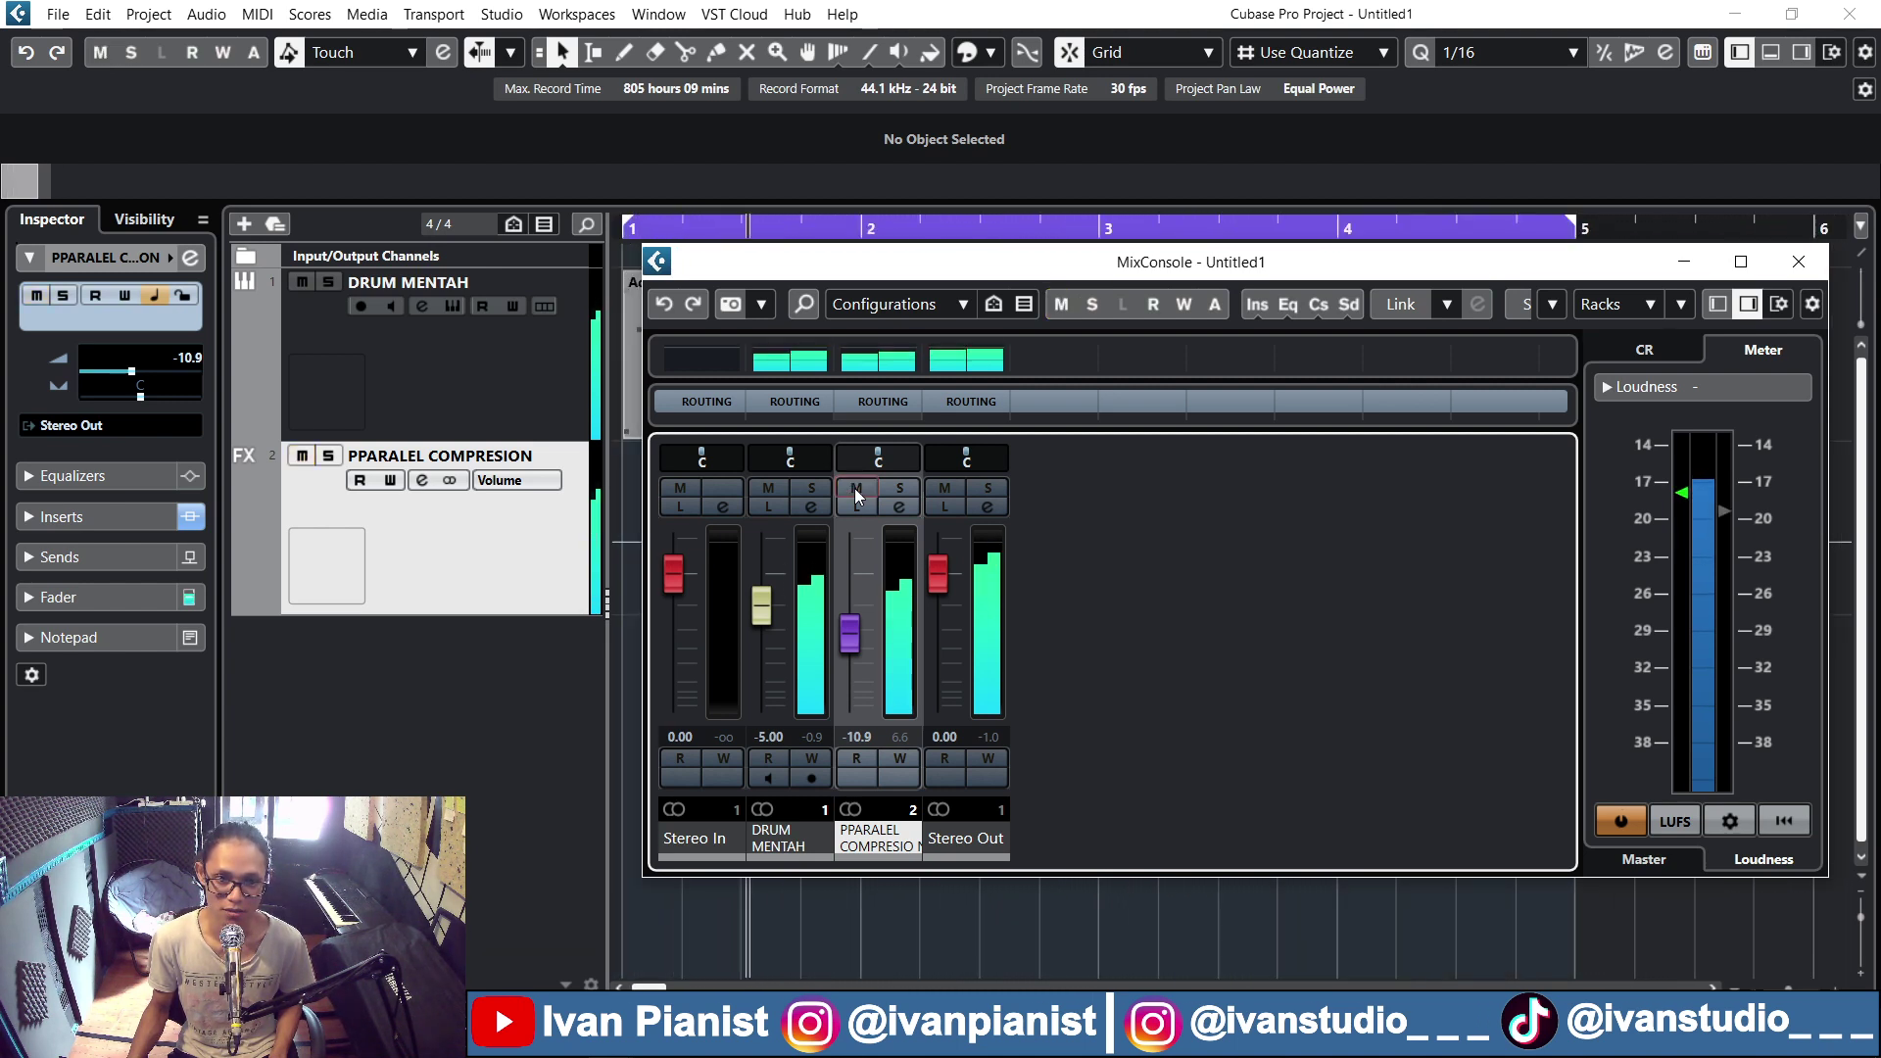
click(857, 490)
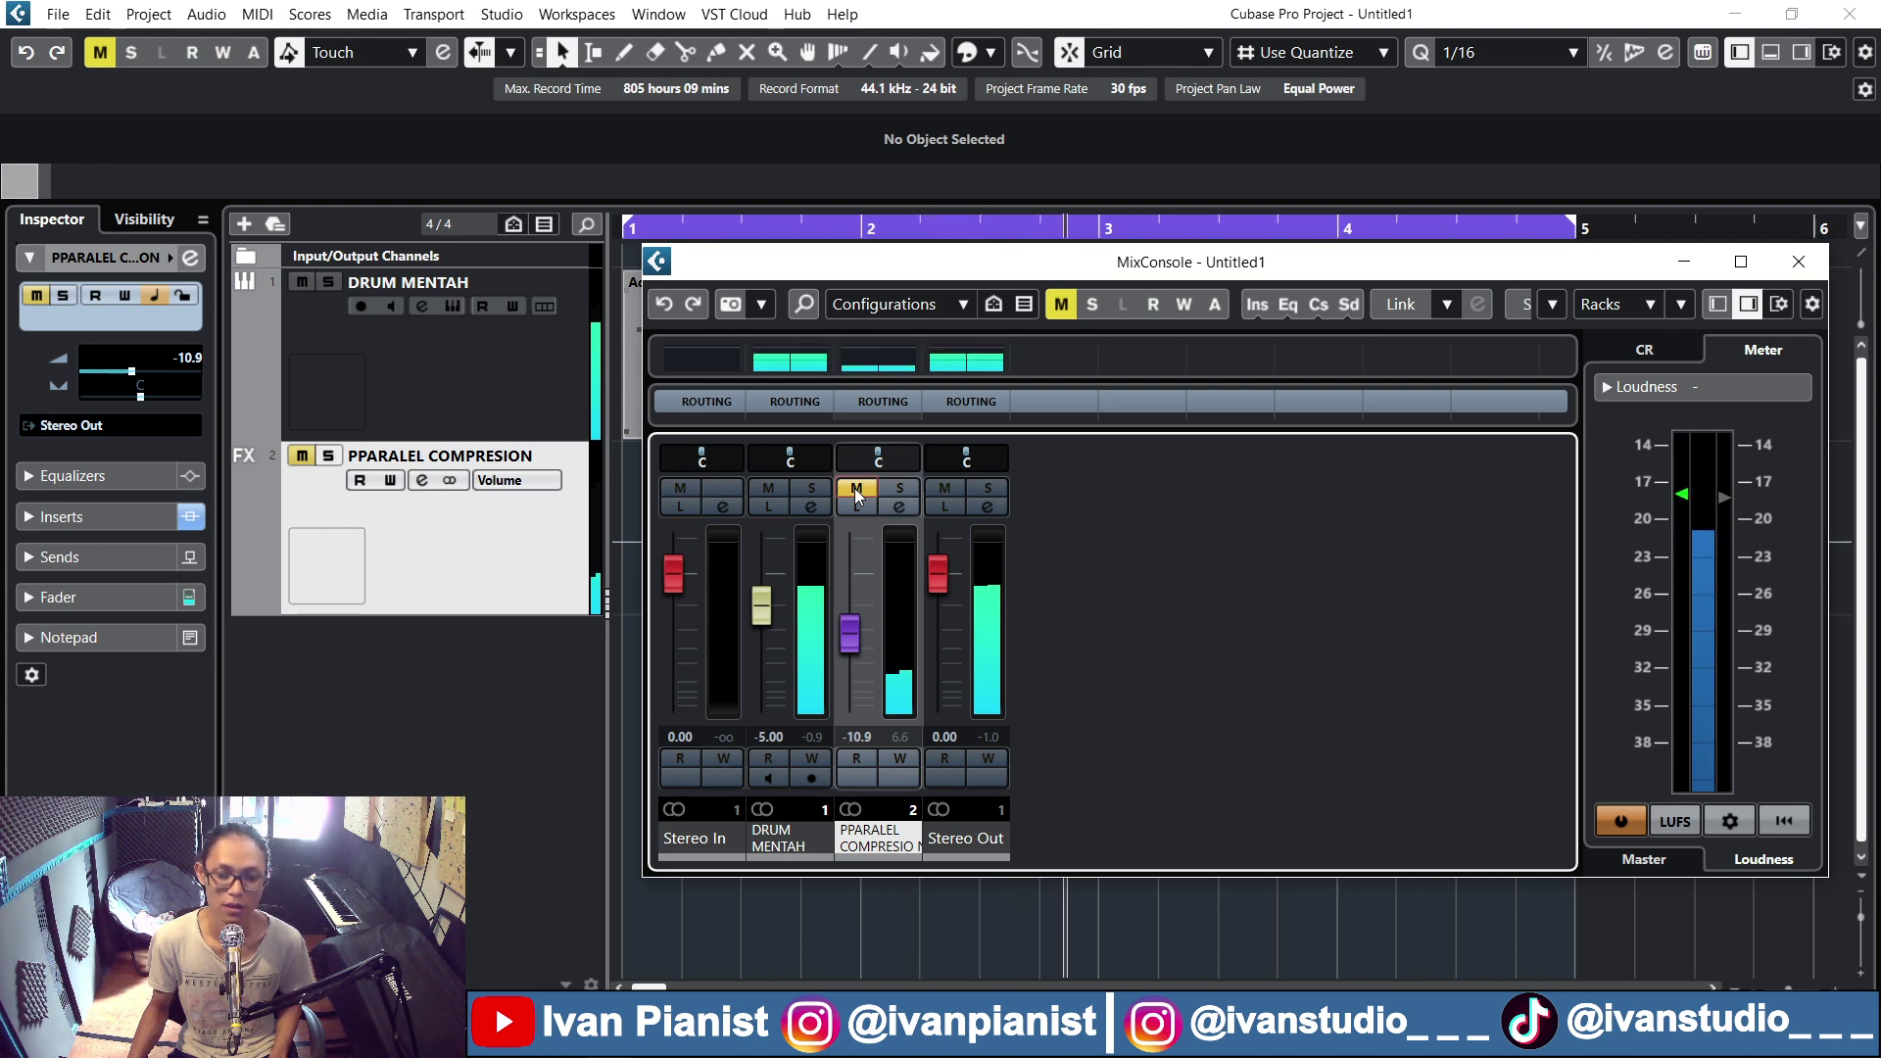
click(857, 490)
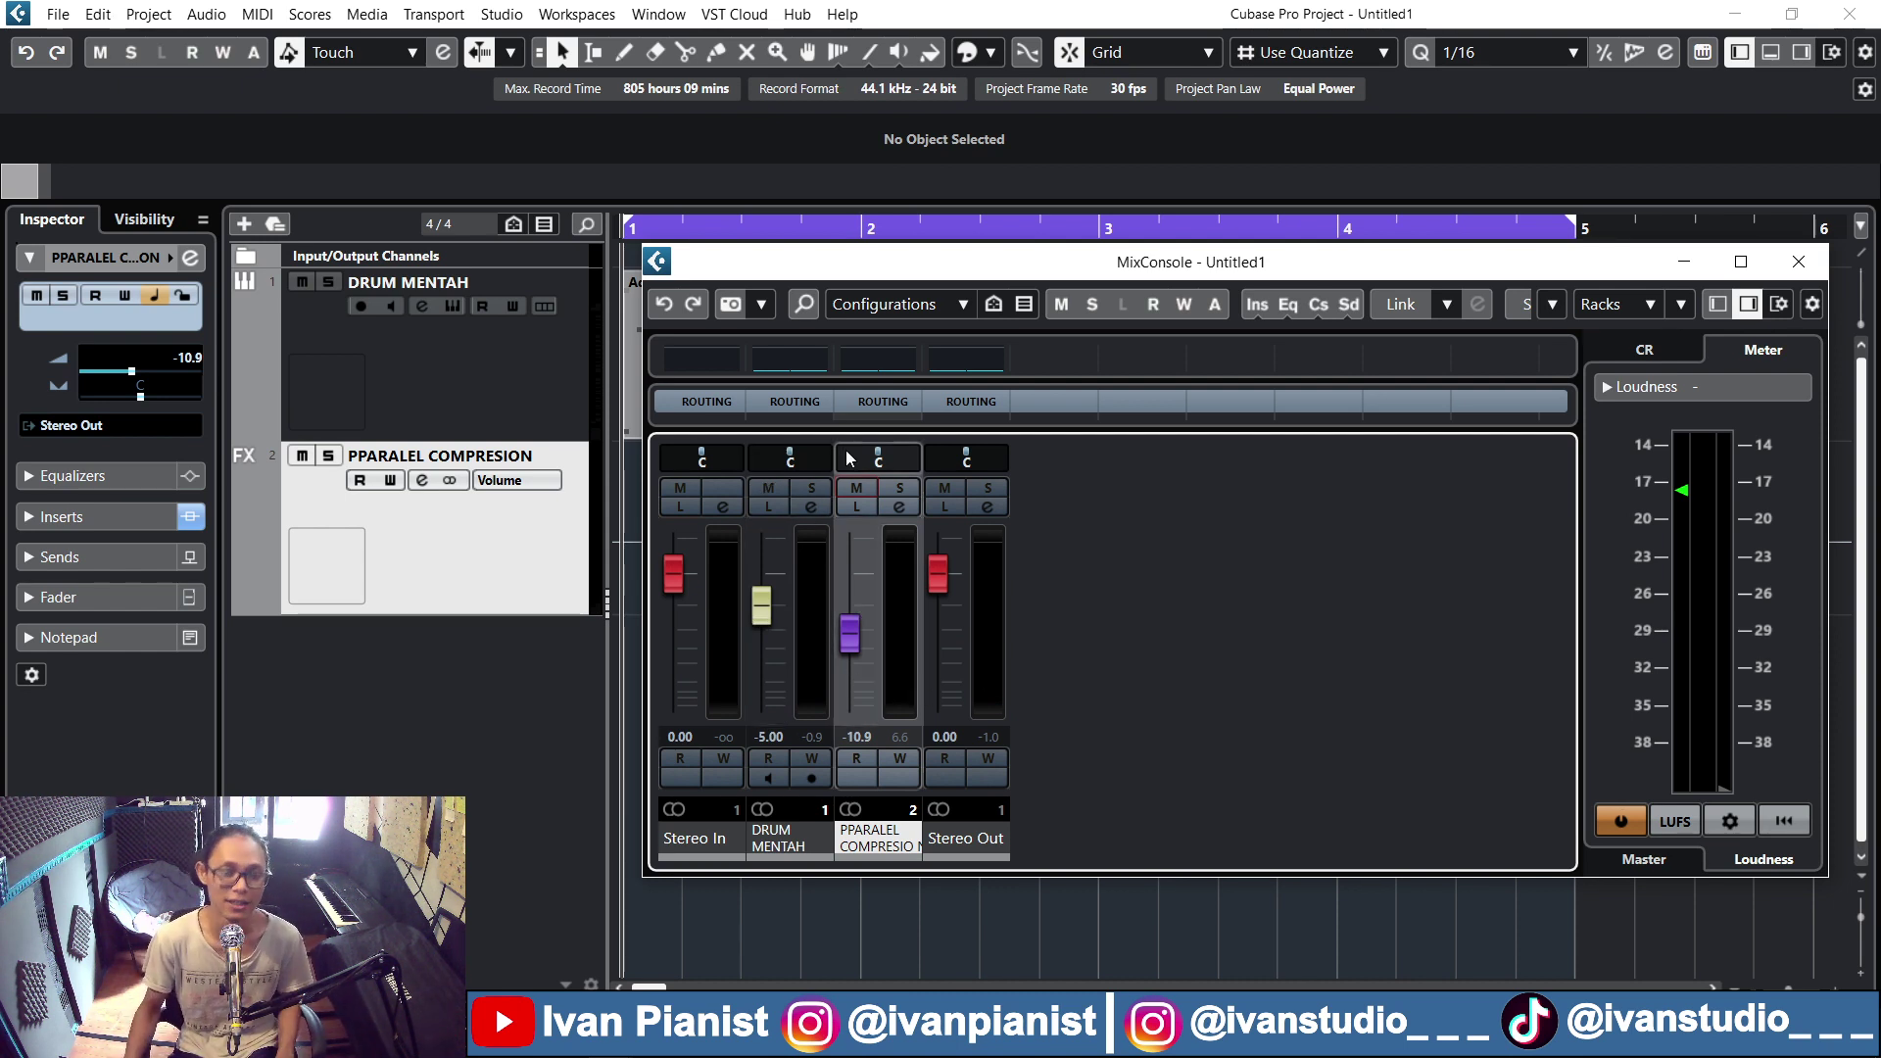
Raise the PPARALEL COMPRESION fader to -9.51 and play the loop to check the blend
mouse_move(854, 637)
mouse_down()
mouse_move(855, 654)
mouse_move(849, 562)
mouse_move(857, 655)
mouse_move(861, 639)
mouse_up()
key(space)
click(956, 807)
click(960, 807)
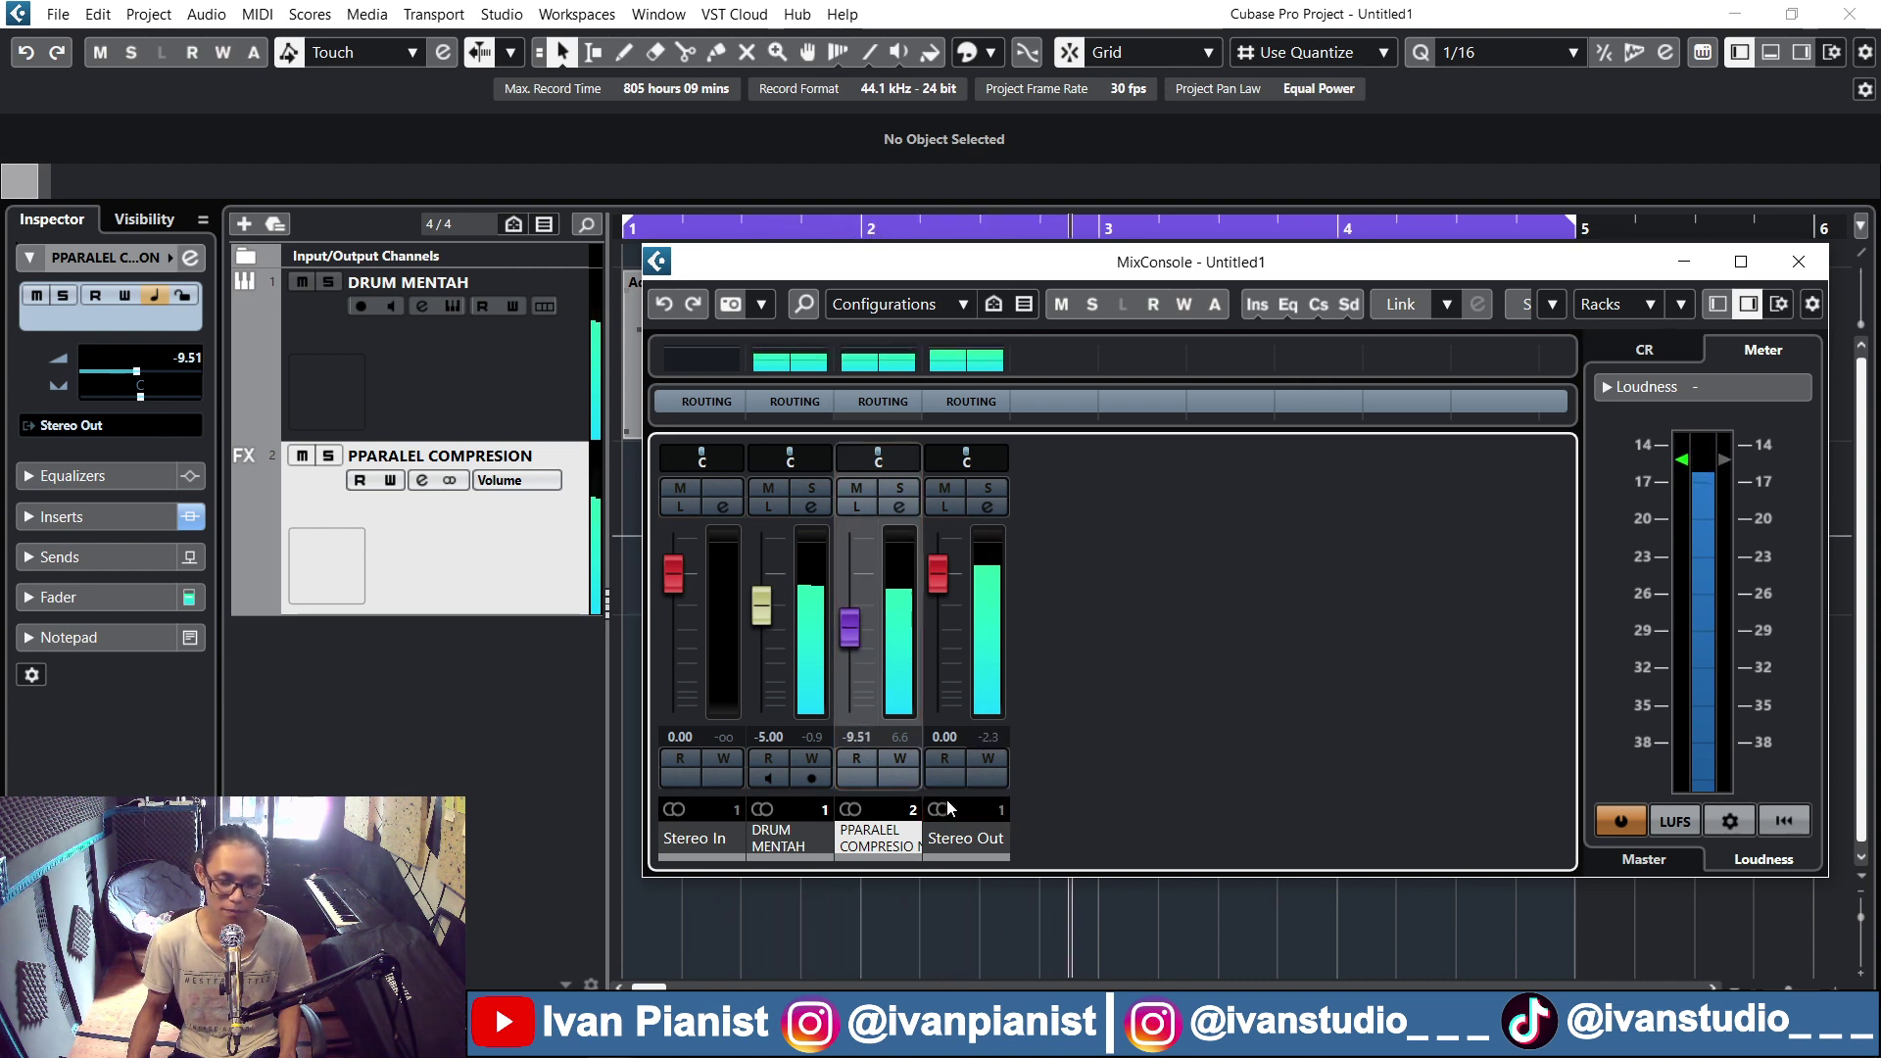
Reopen PPARALEL COMPRESION's TR5 Black 76, set its input to -28.6 dB and close the plug-in
click(895, 509)
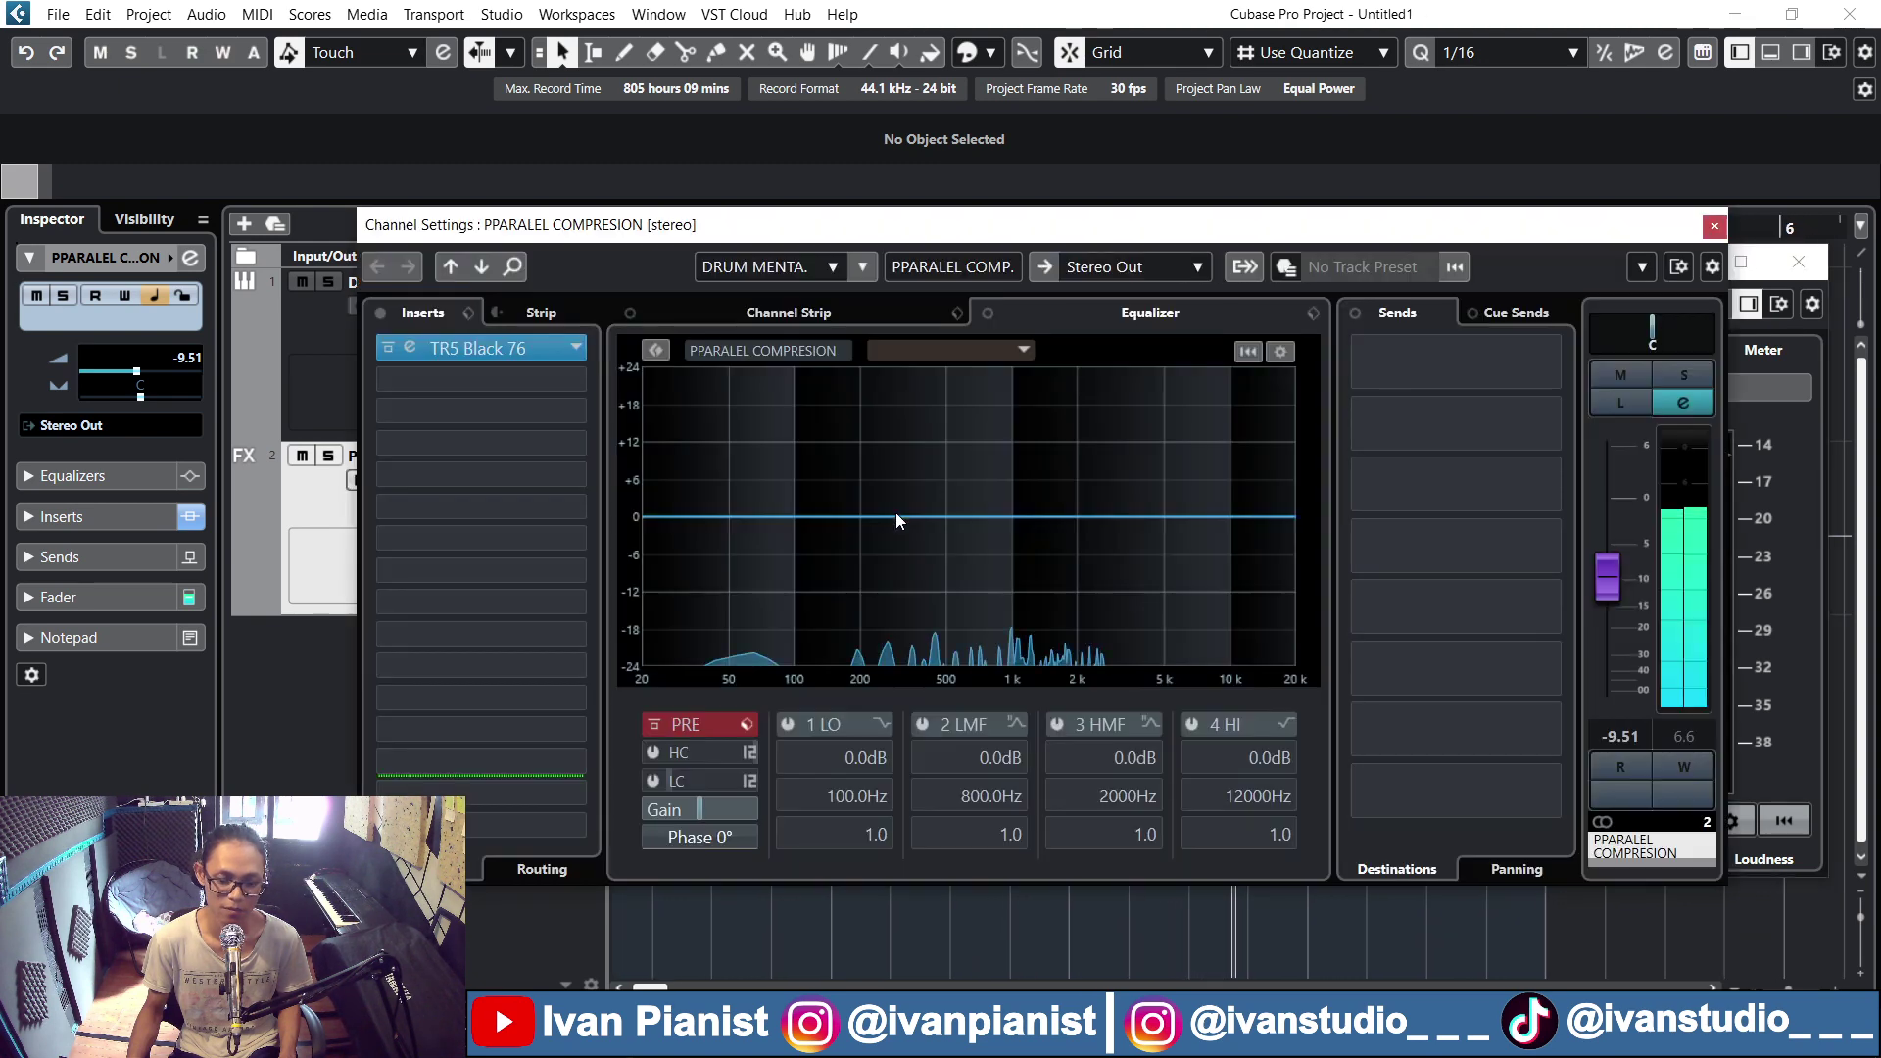
click(411, 348)
drag(747, 661, 741, 650)
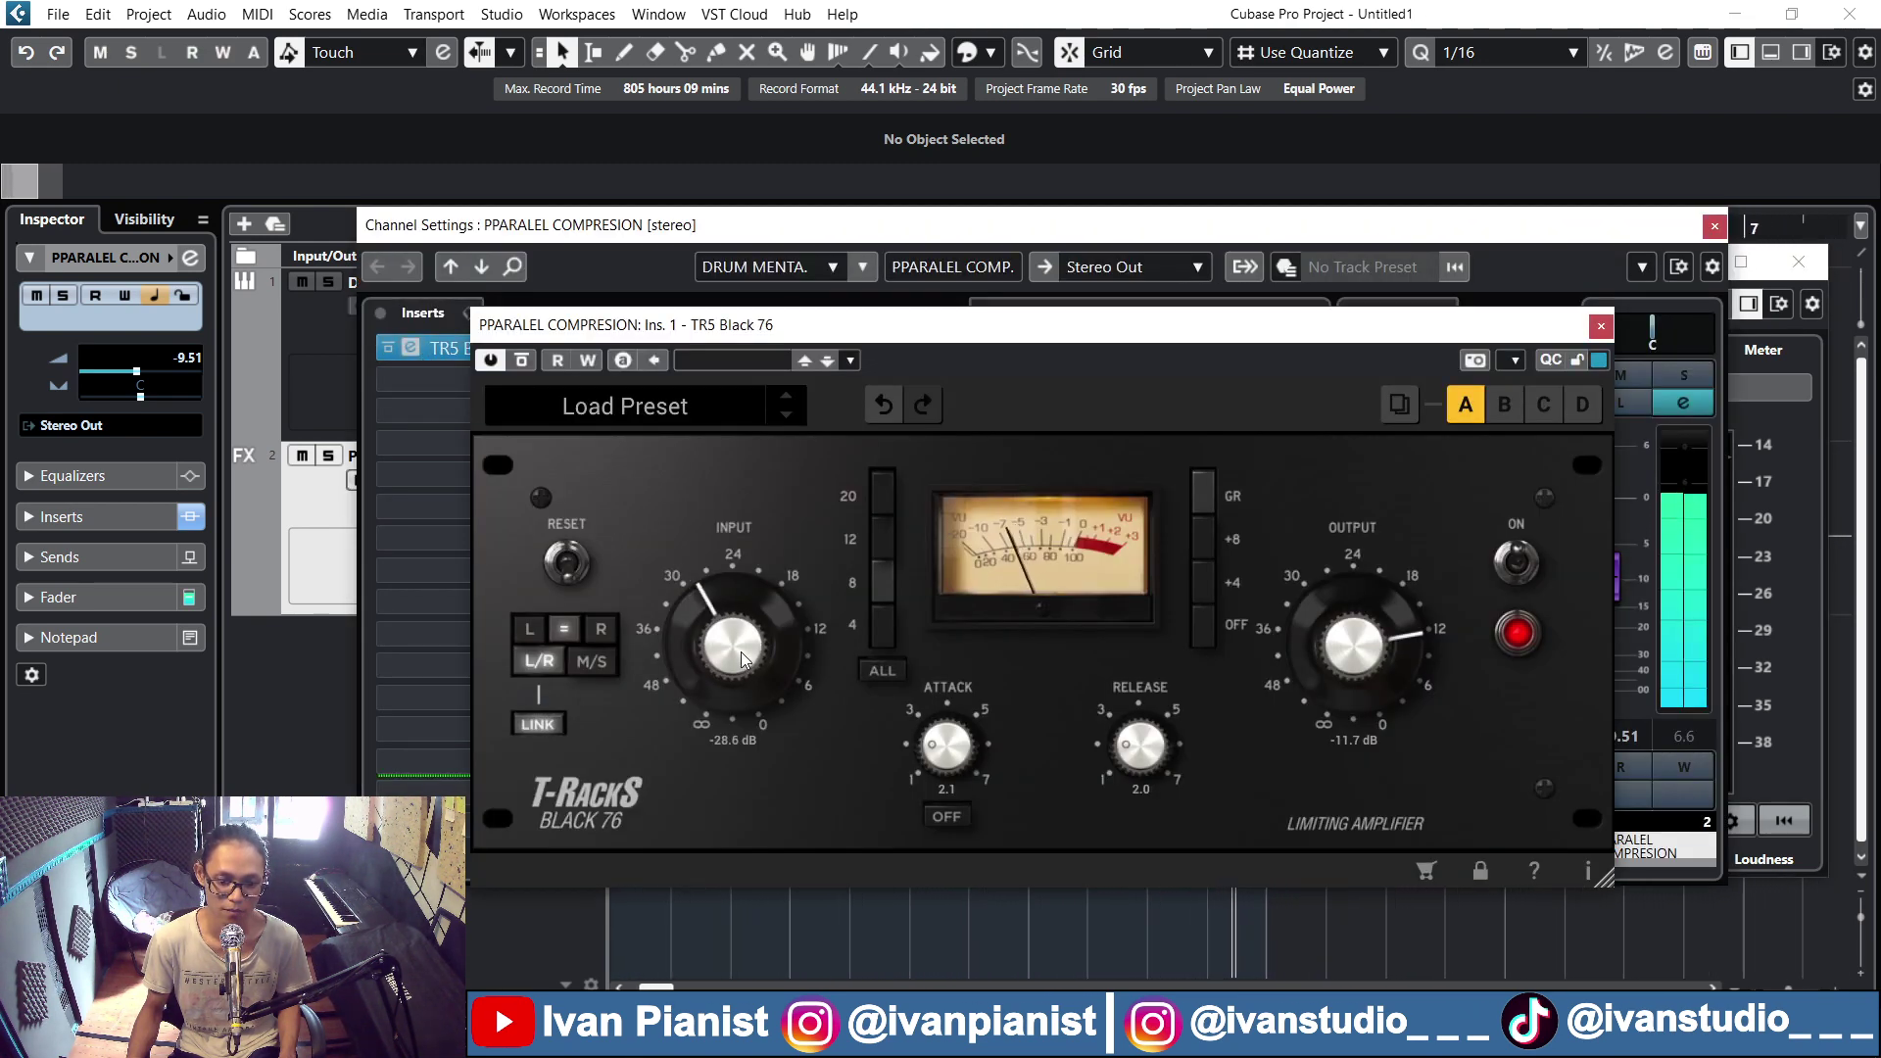
click(1601, 327)
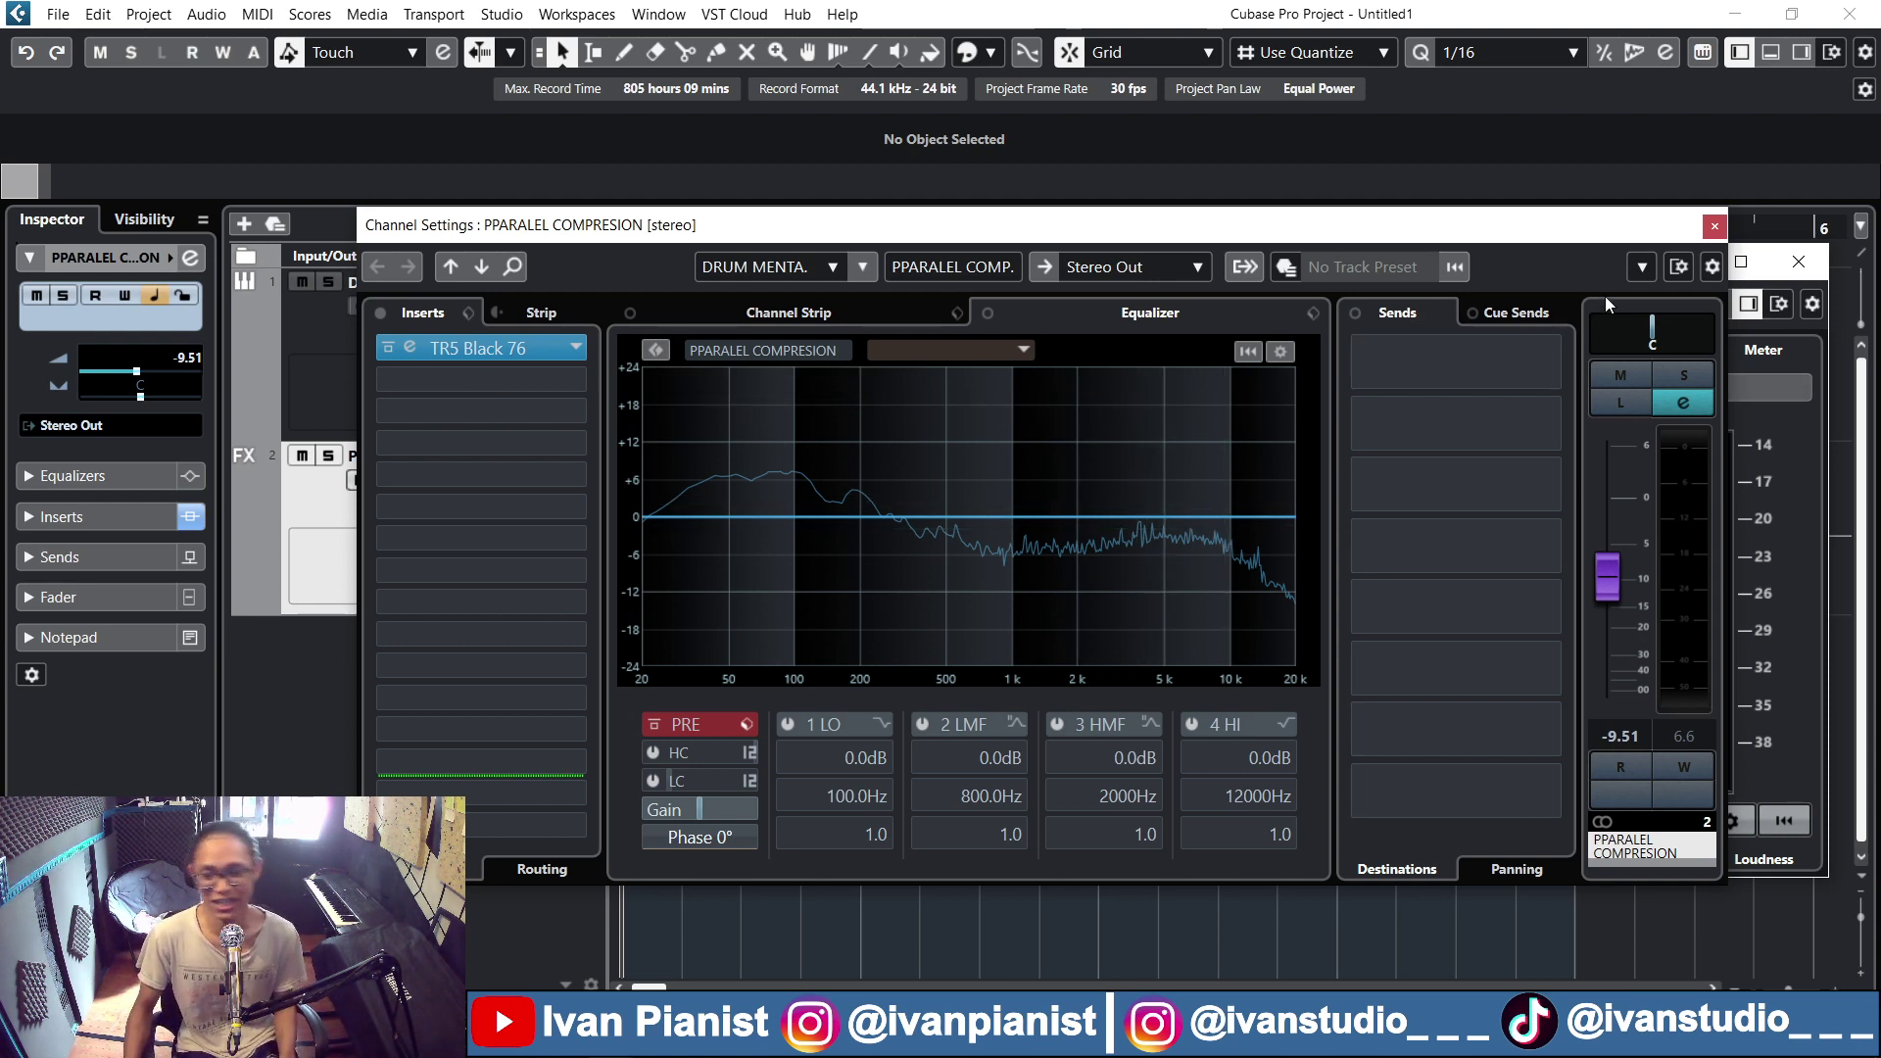
Show only the TR5 Black 76 window over the project, closing the channel settings and mixer, and make it smaller beside the track list
click(410, 348)
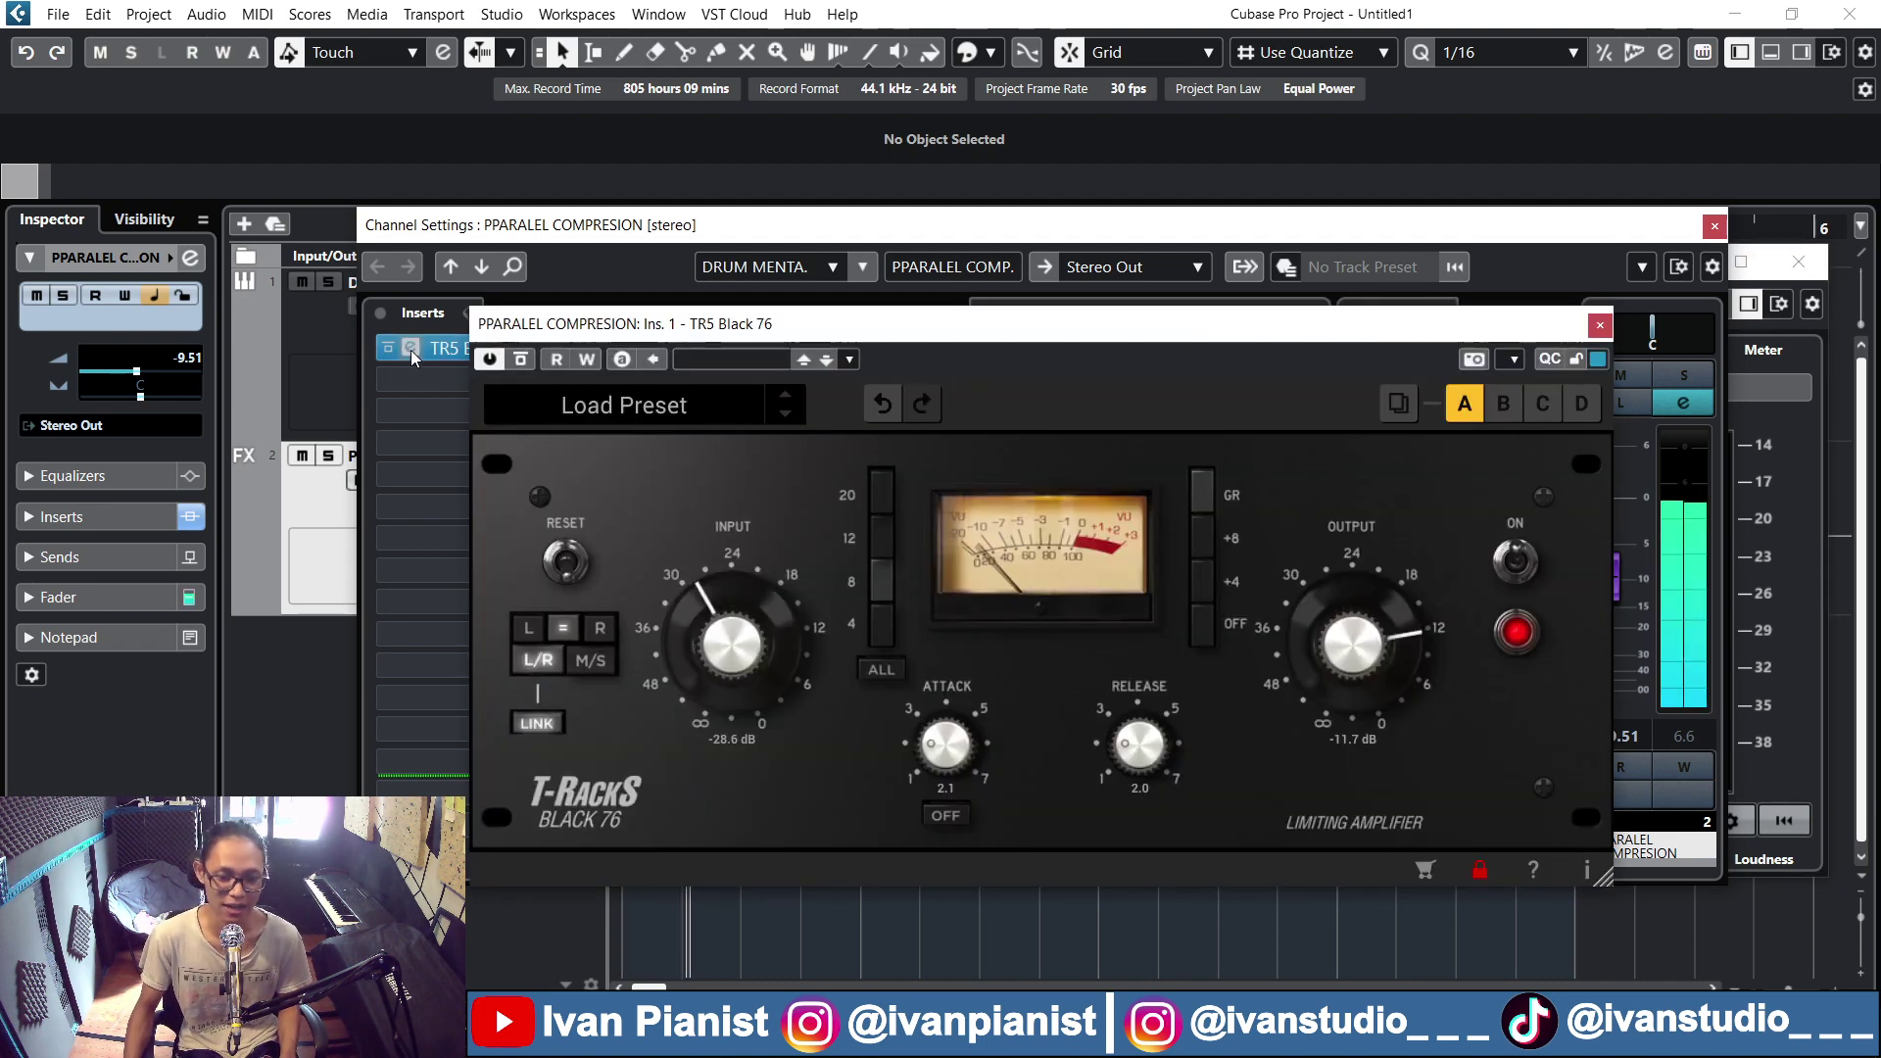
click(1739, 260)
click(1714, 226)
drag(1529, 339, 1714, 302)
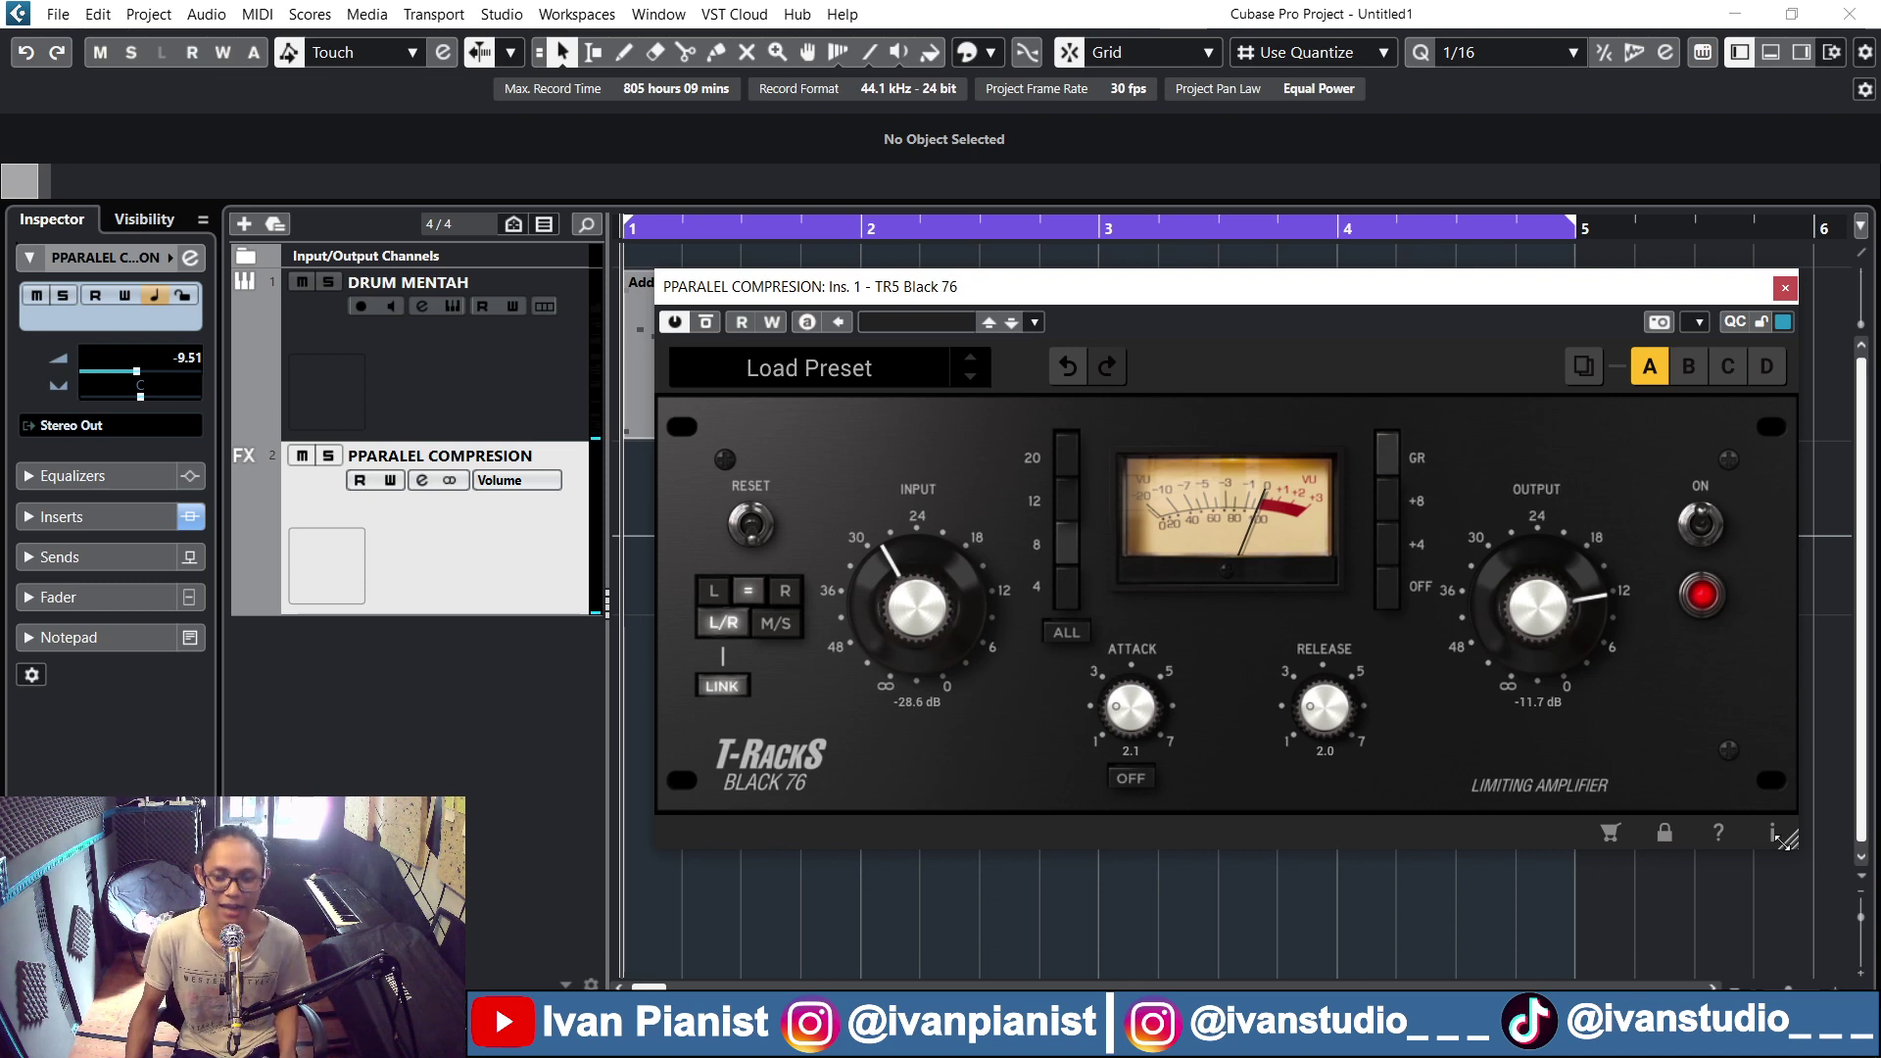
drag(1805, 854, 1517, 623)
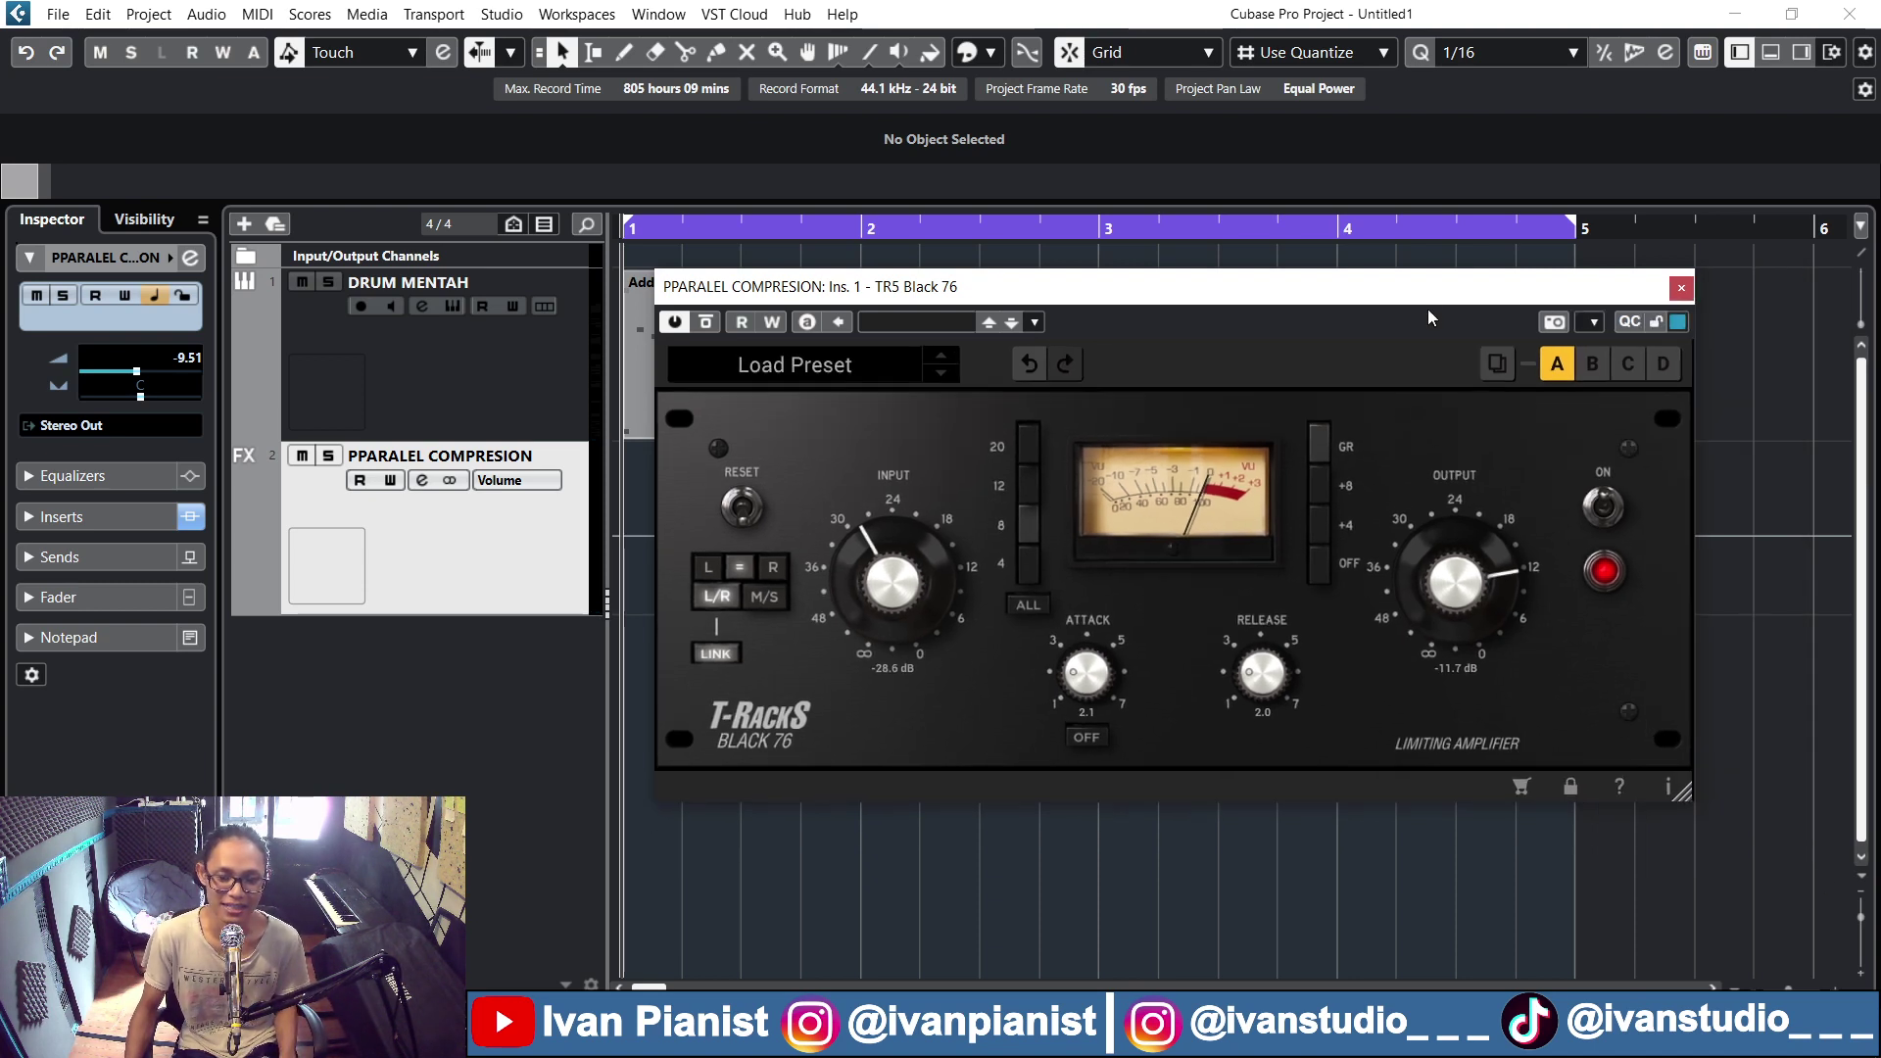
drag(1420, 295, 1404, 354)
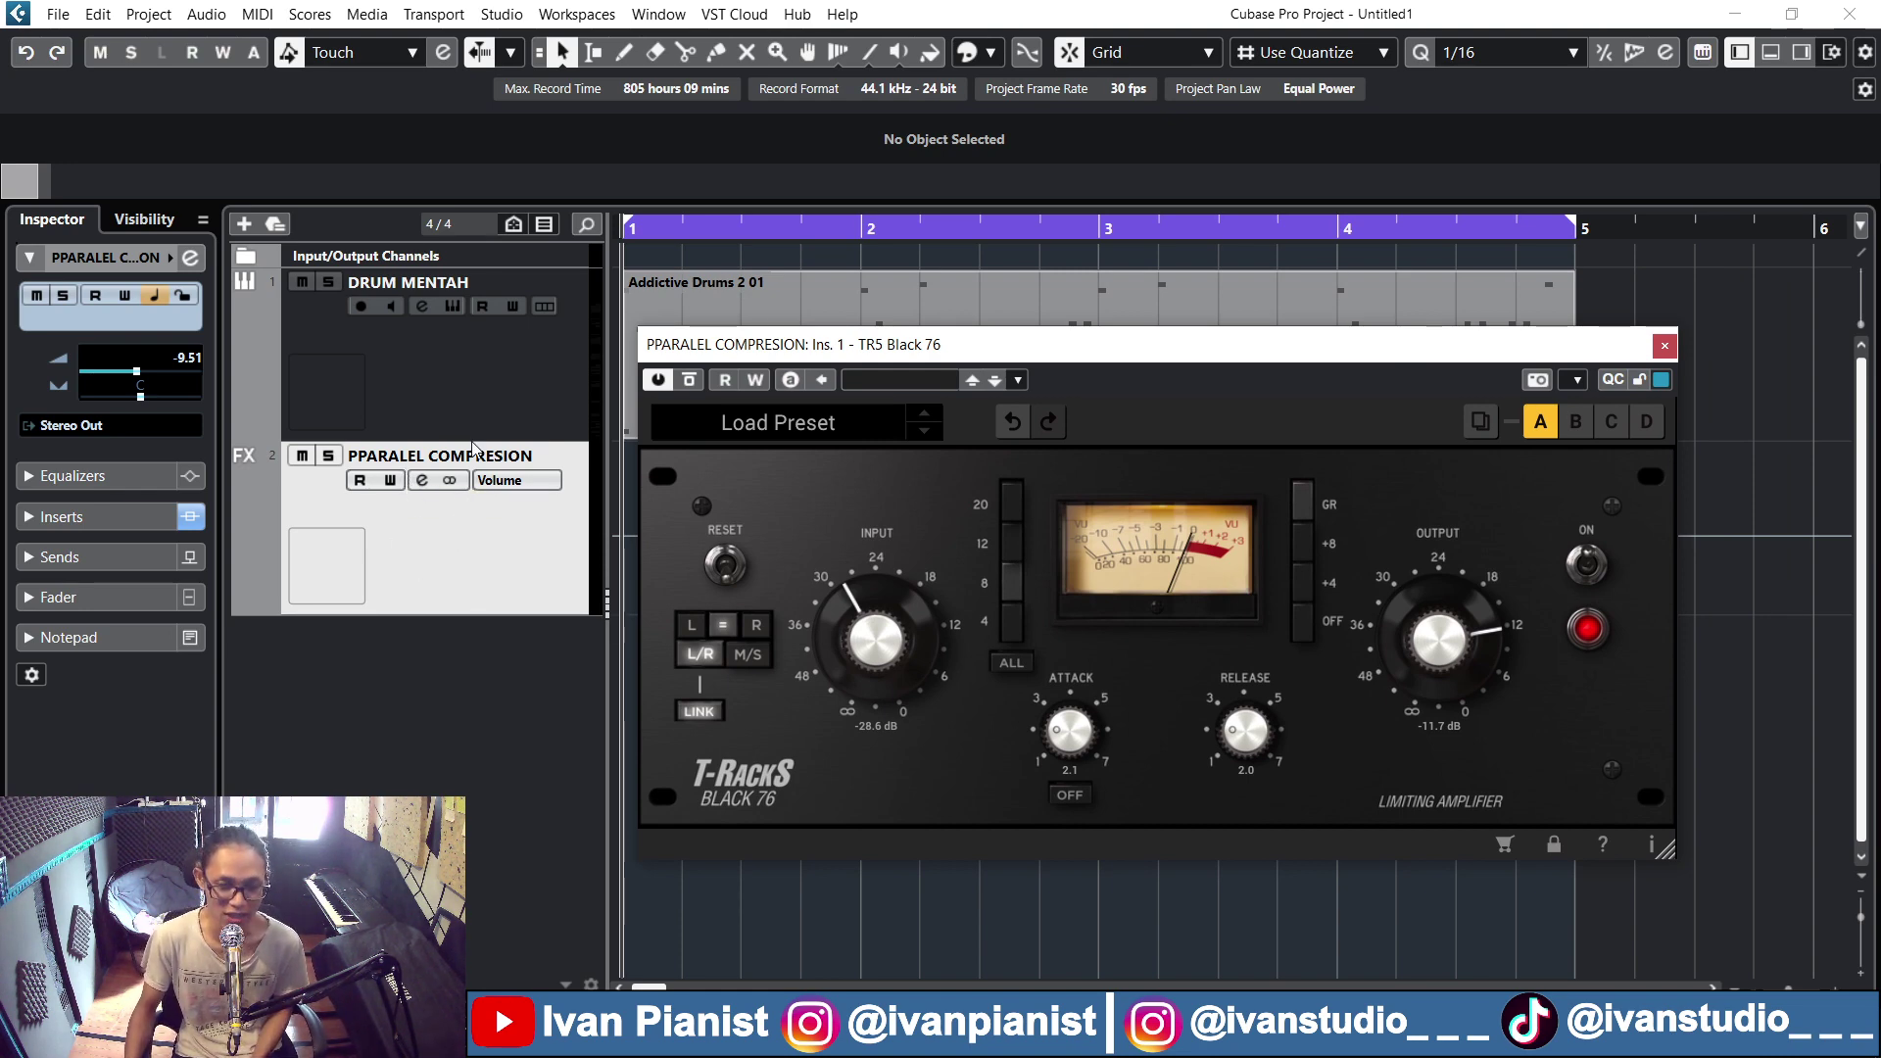
Review DRUM MENTAH's send to PPARALEL COMPRESION in its channel settings, close them and move the compressor window higher
click(456, 344)
click(425, 308)
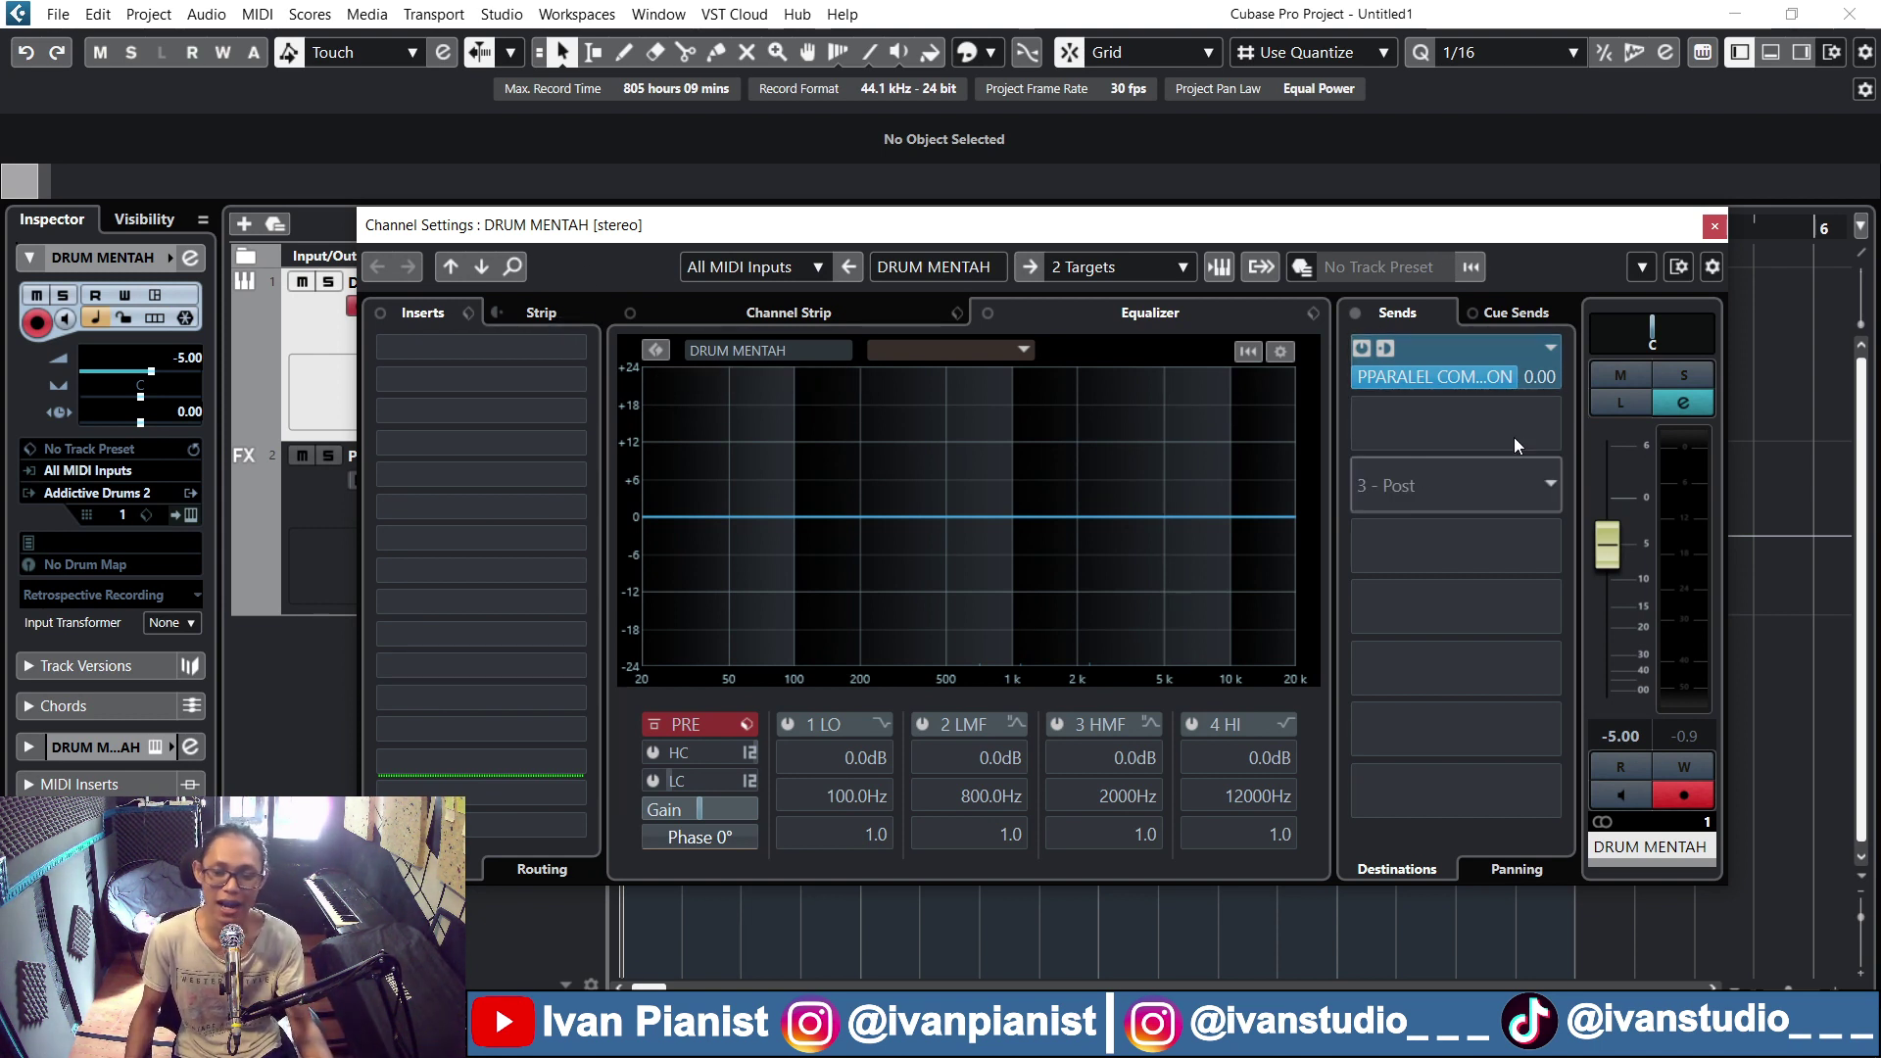
click(1714, 226)
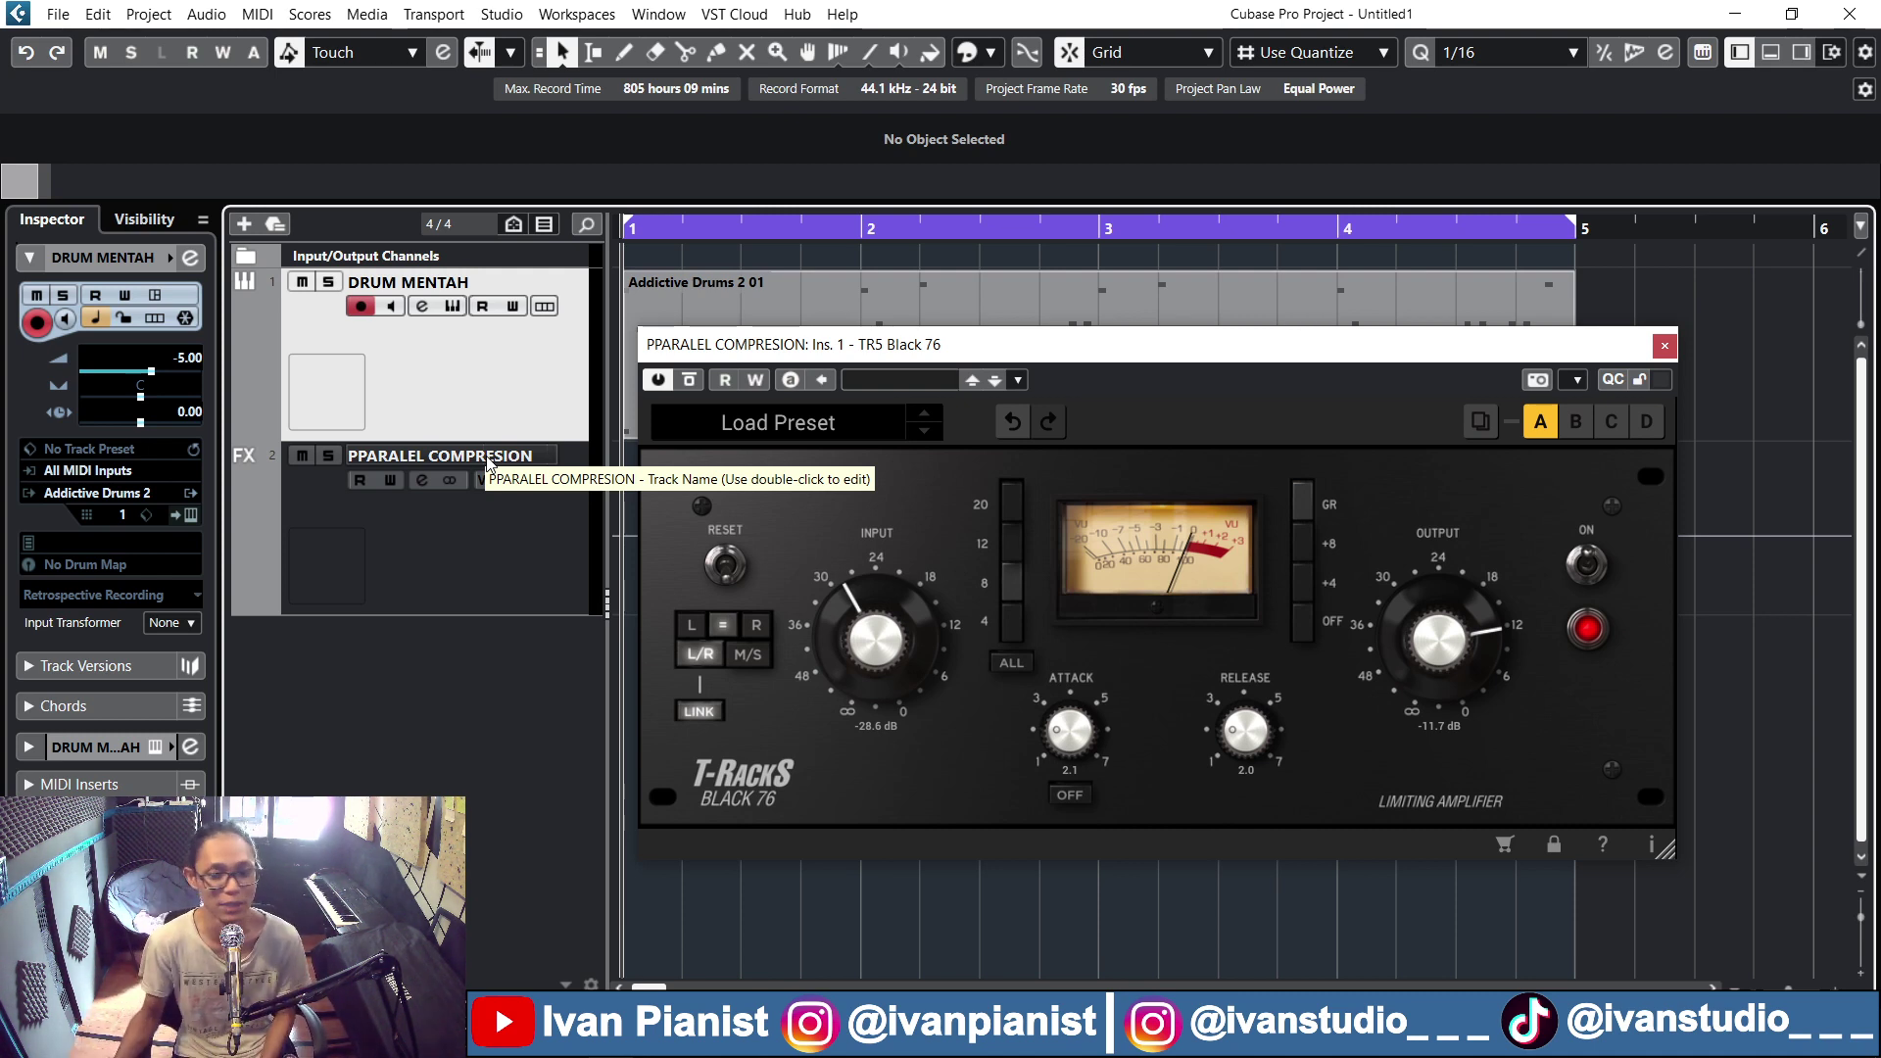
drag(1146, 359, 1118, 288)
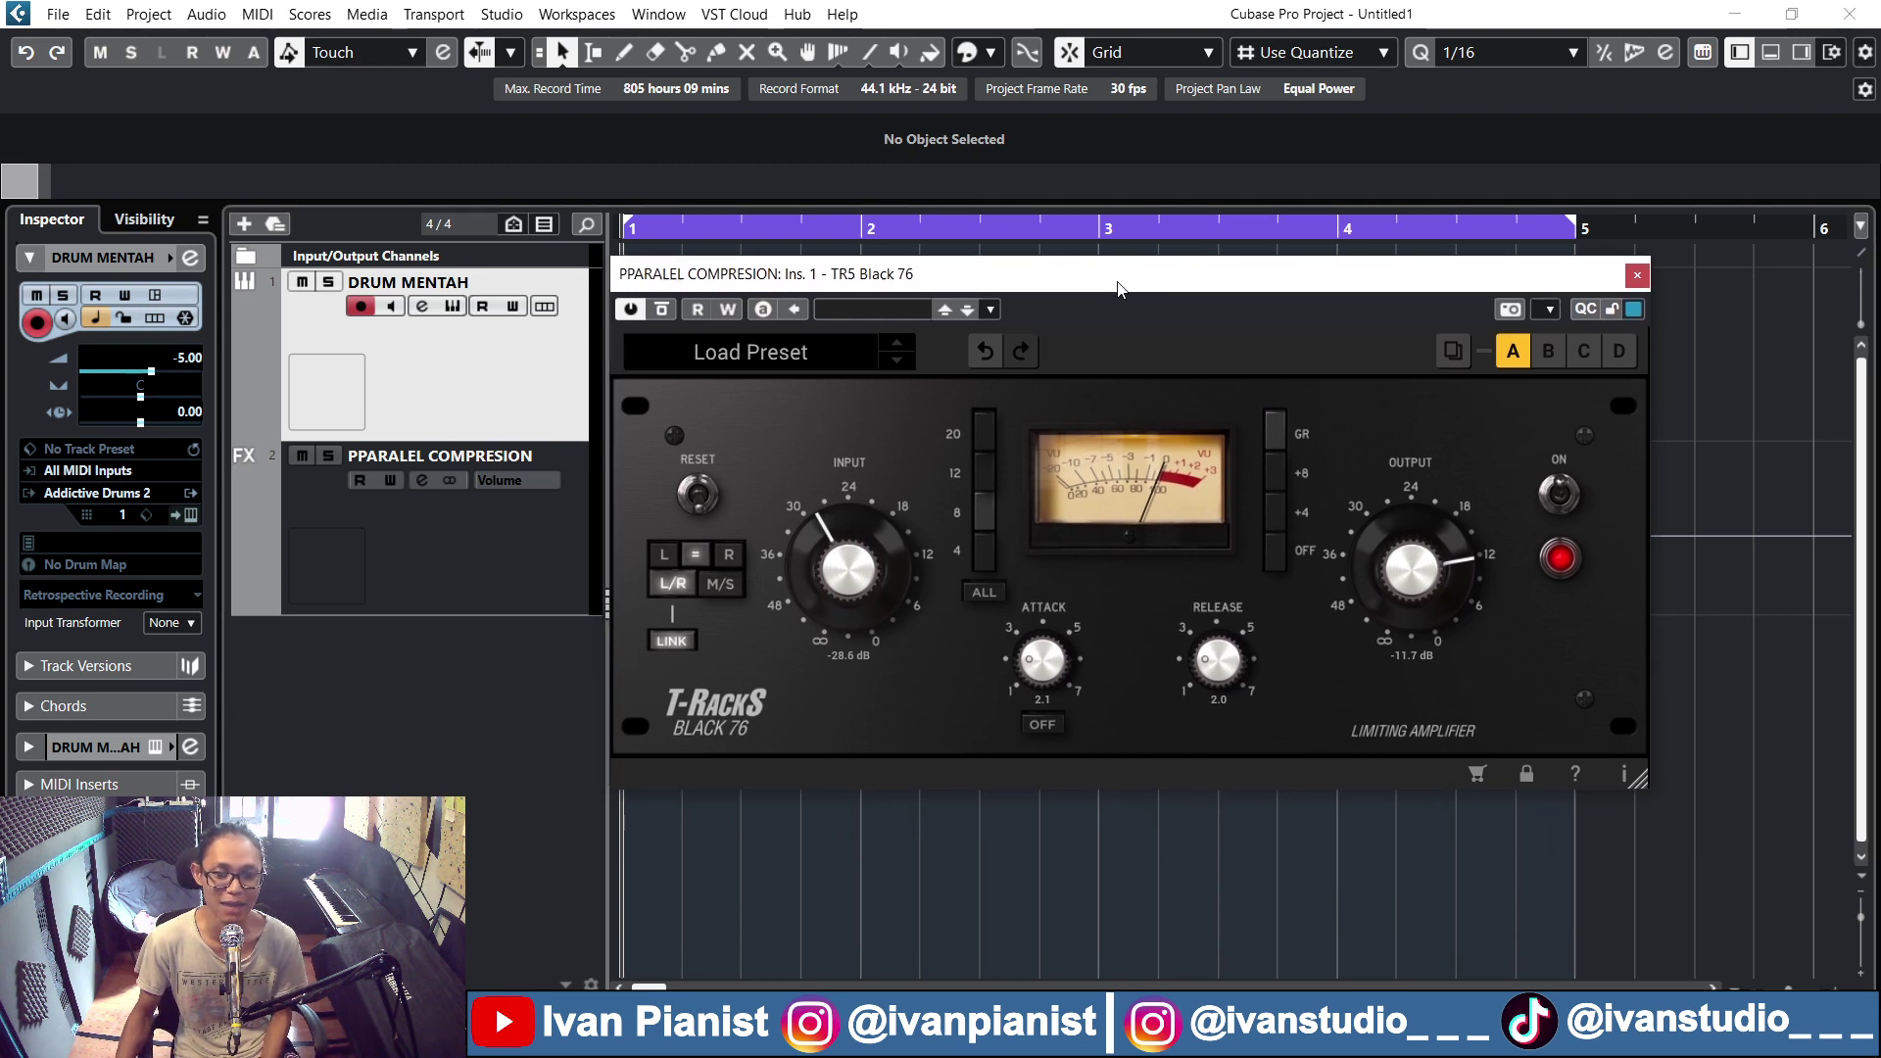